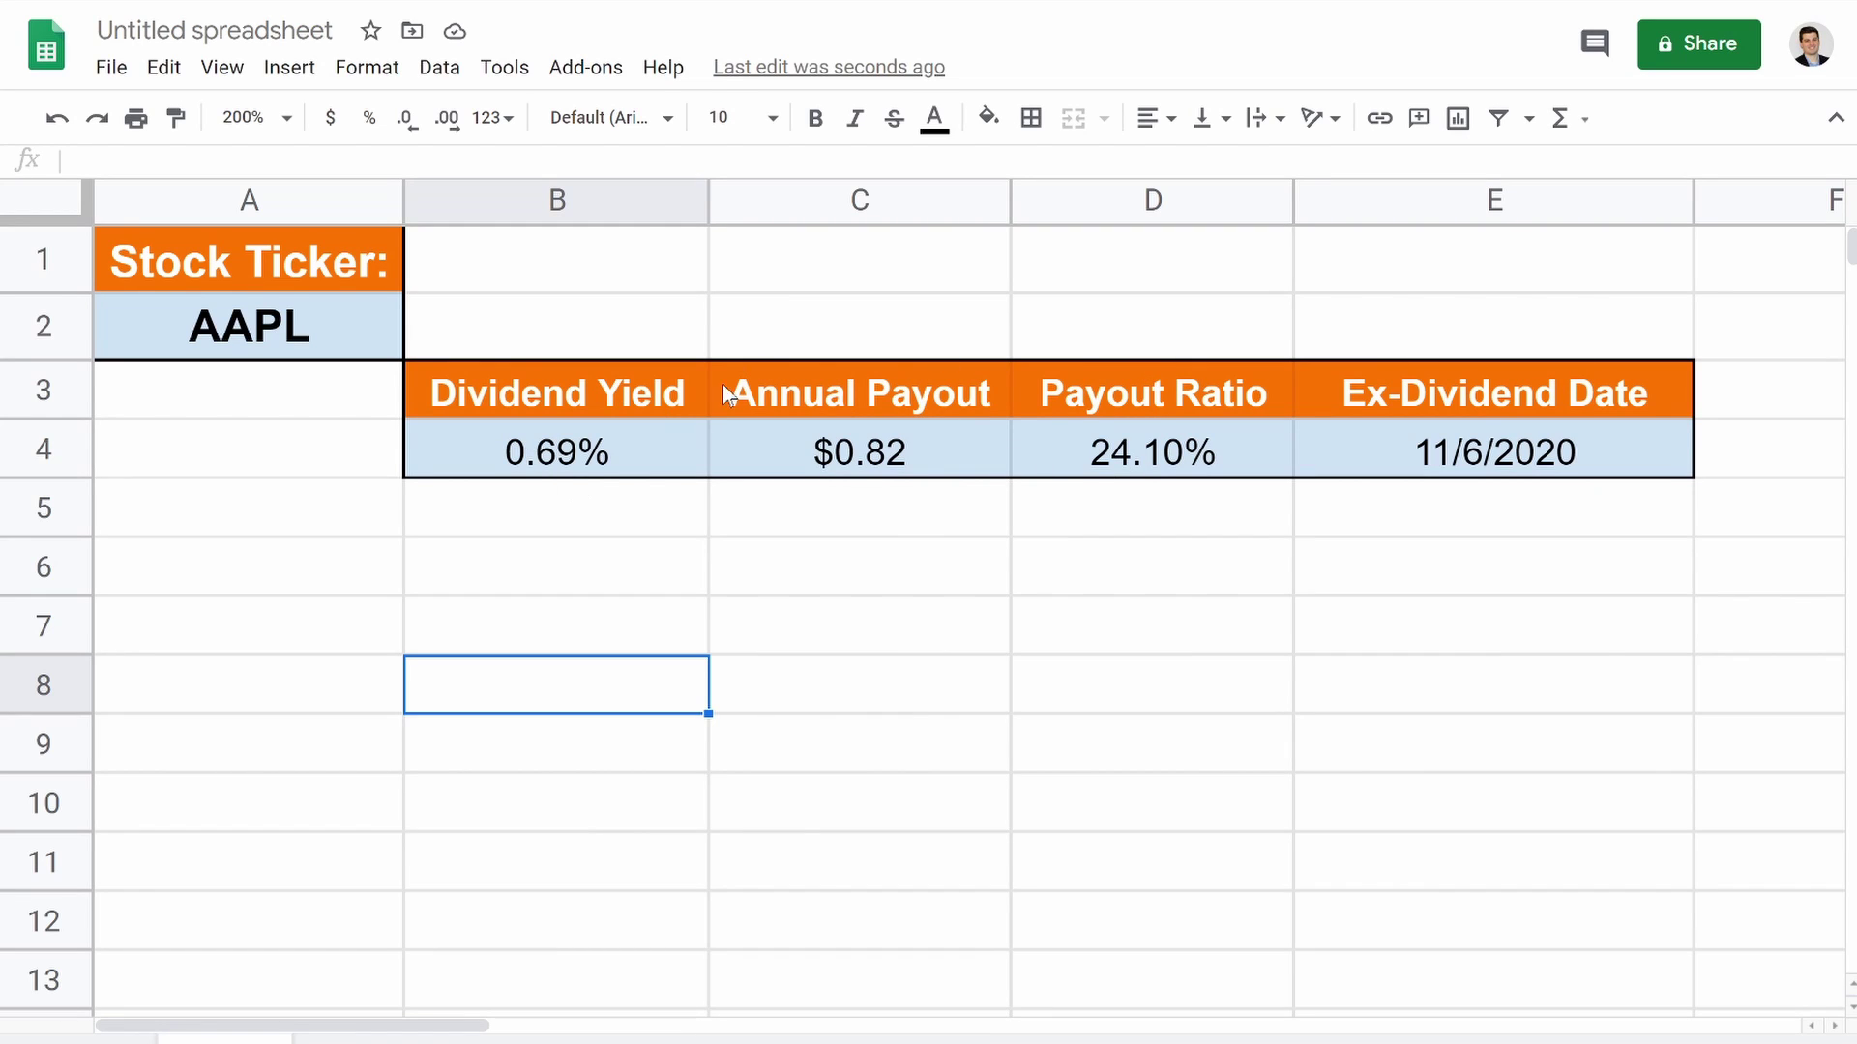
Enter TGT as the ticker in A2 so the dividend figures reload for Target.
left_click(267, 343)
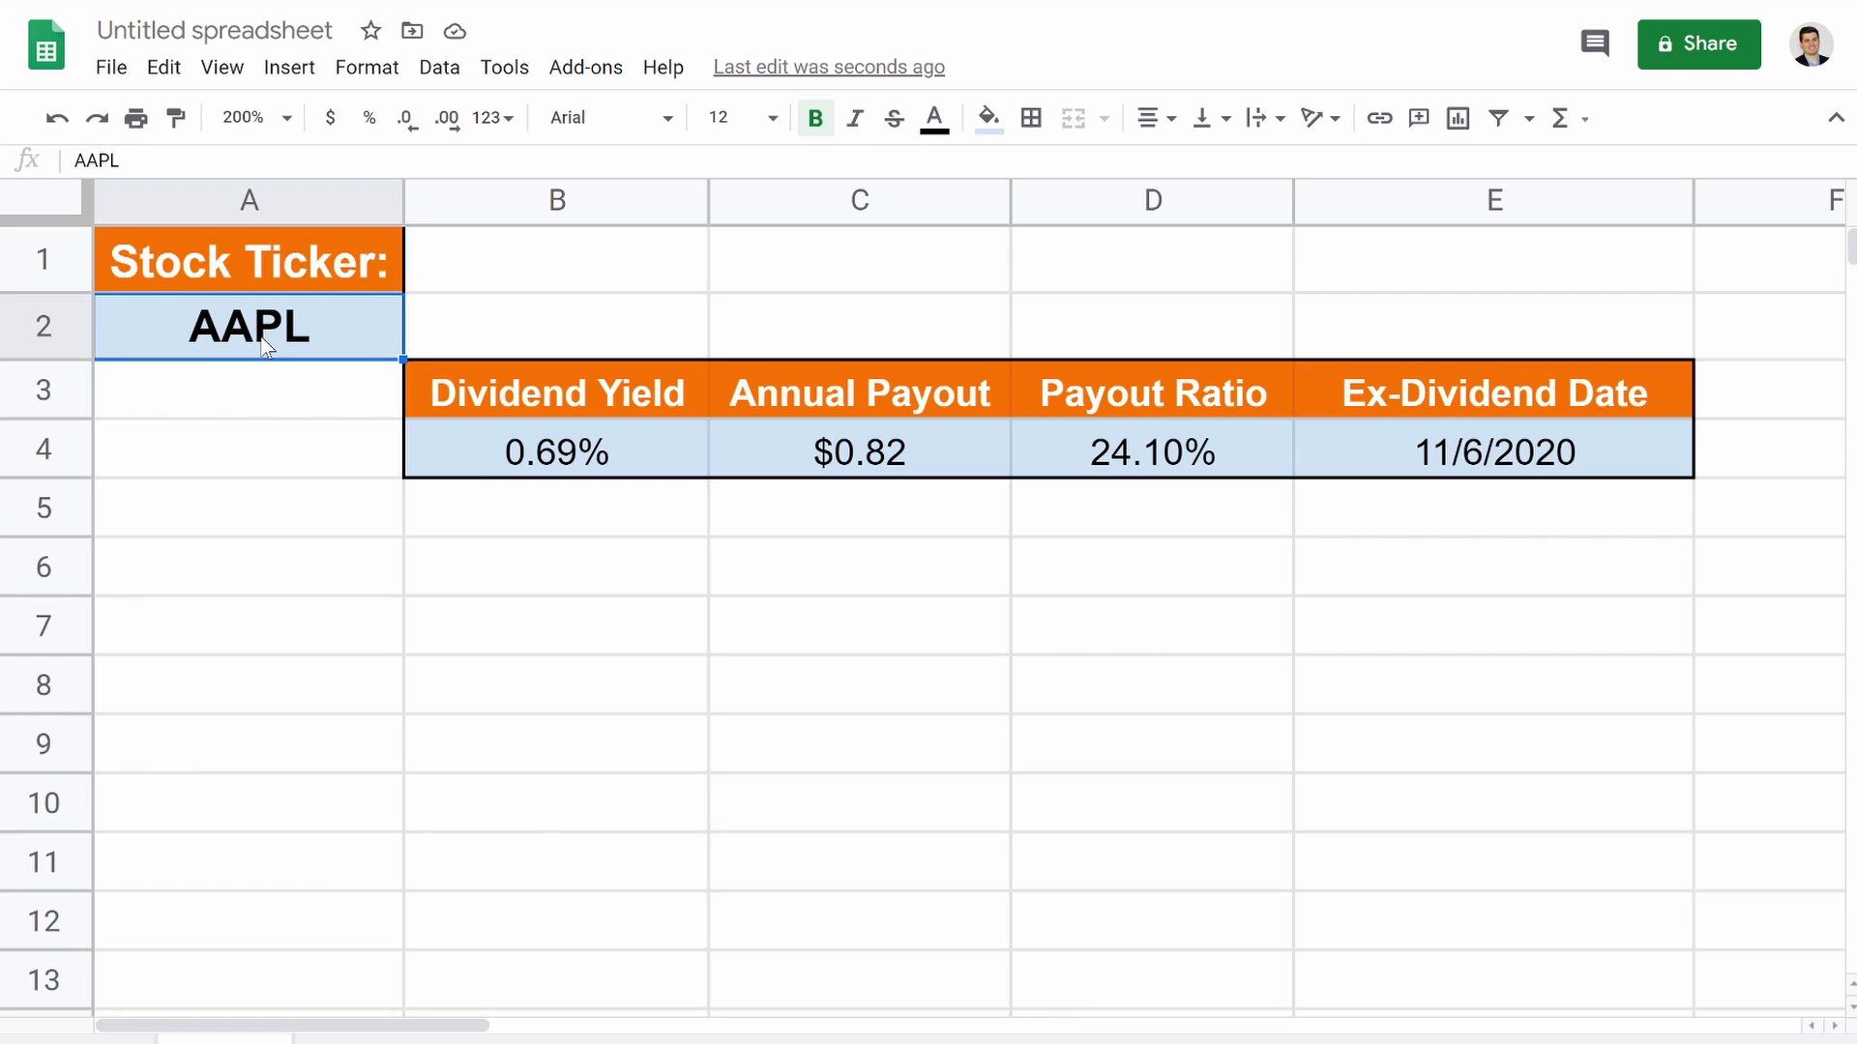
type("TGT")
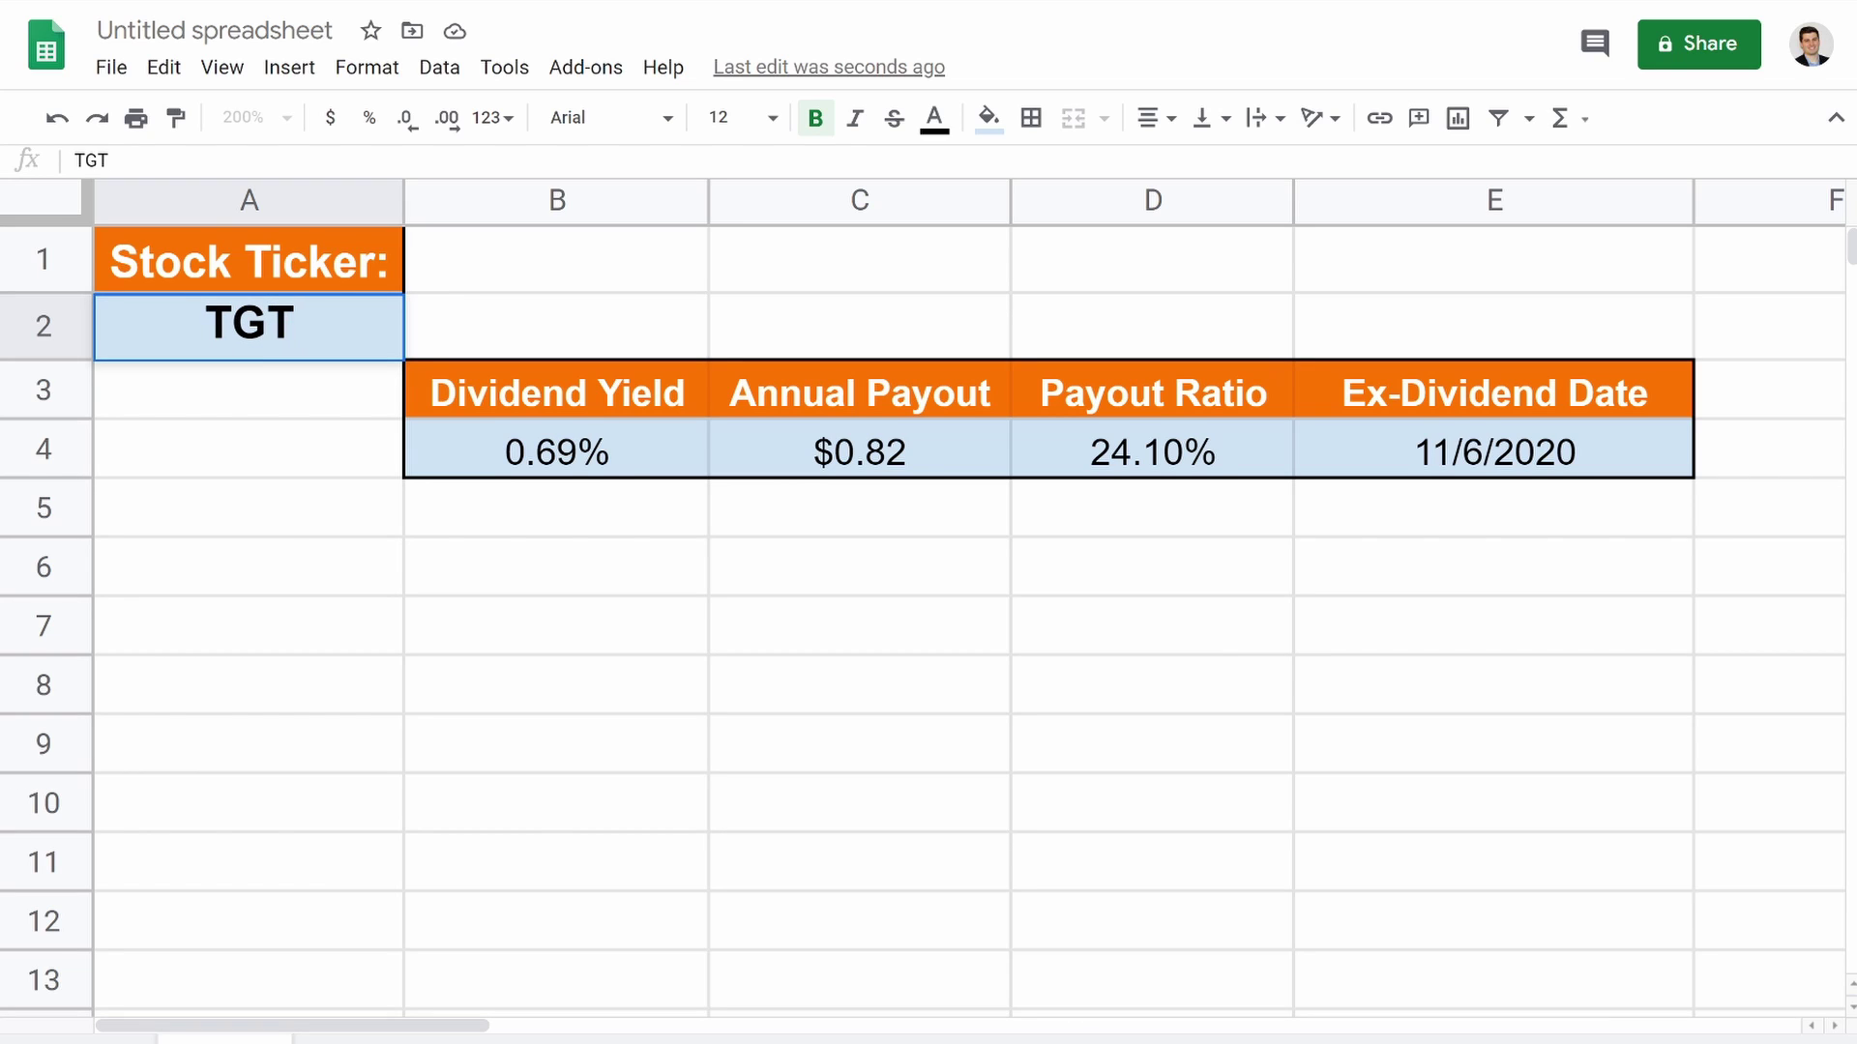
key("Return")
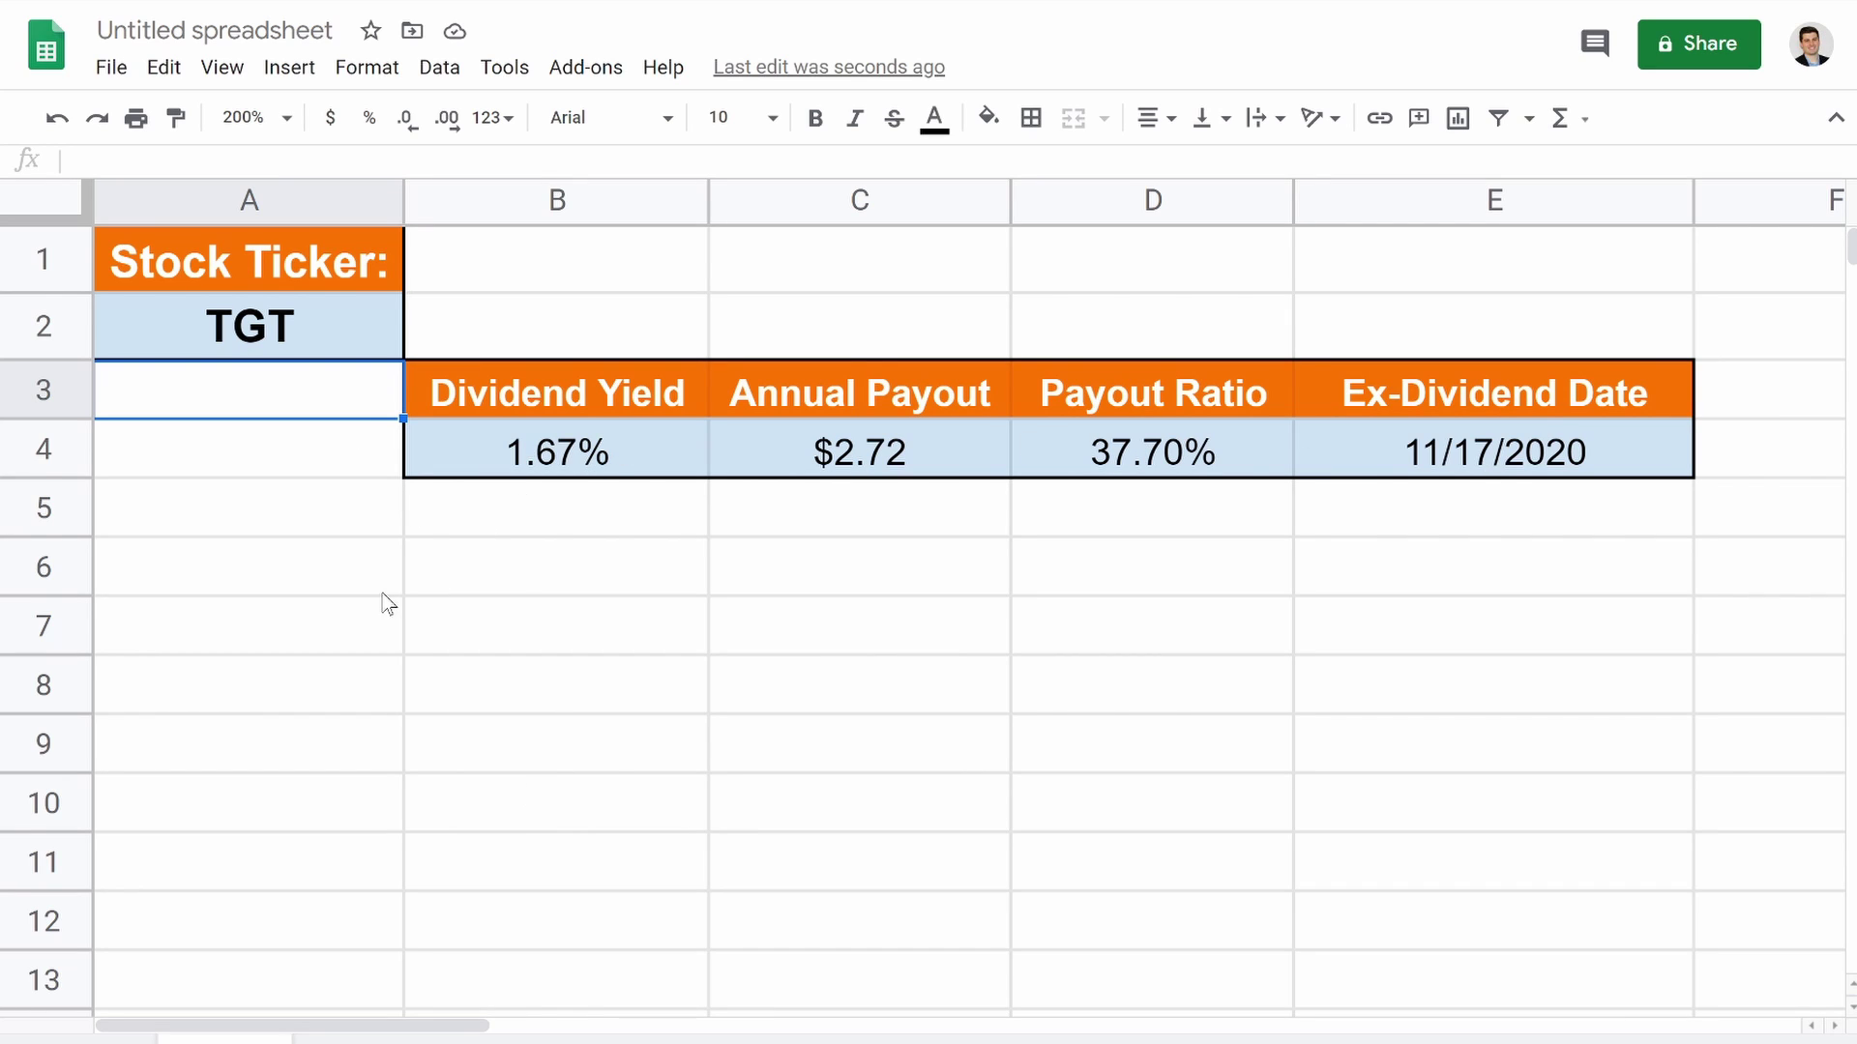
Type the label 'Stock Ticker' into cell A6.
left_click_drag(269, 574, 269, 642)
left_click(250, 574)
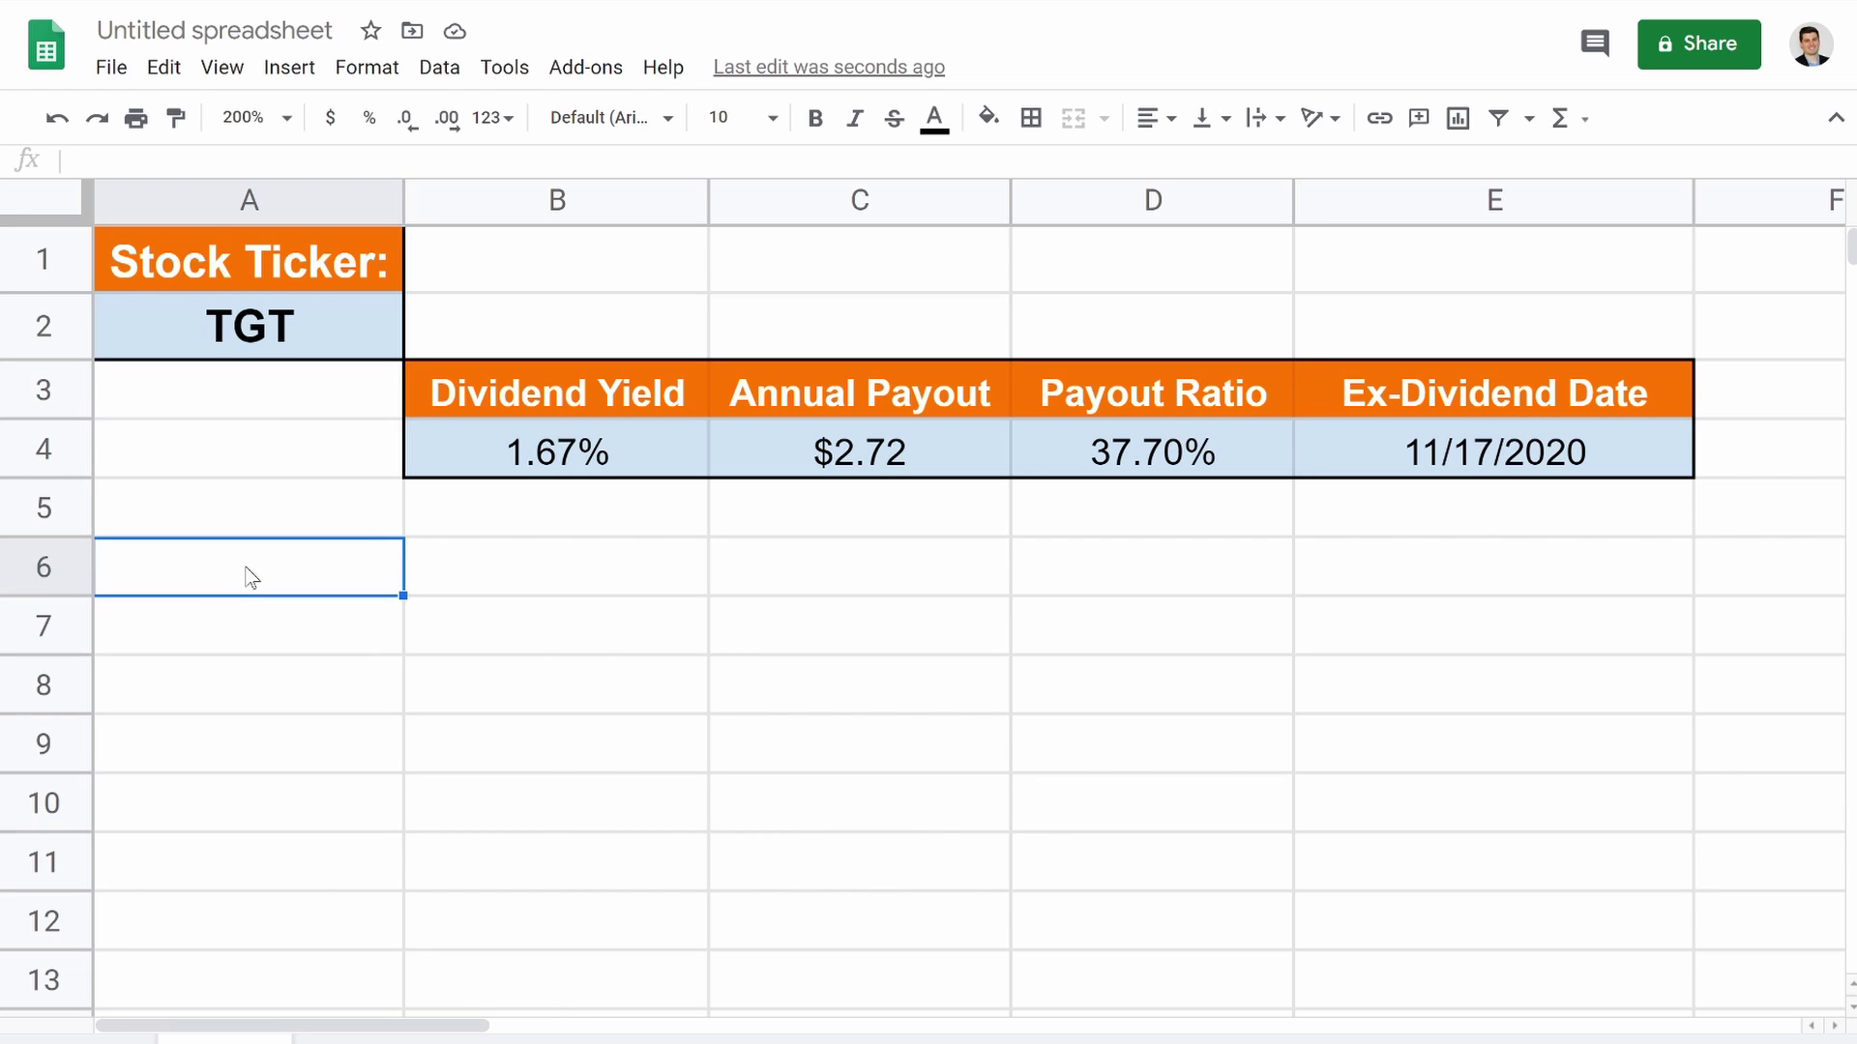
type("Stock To")
key("BackSpace")
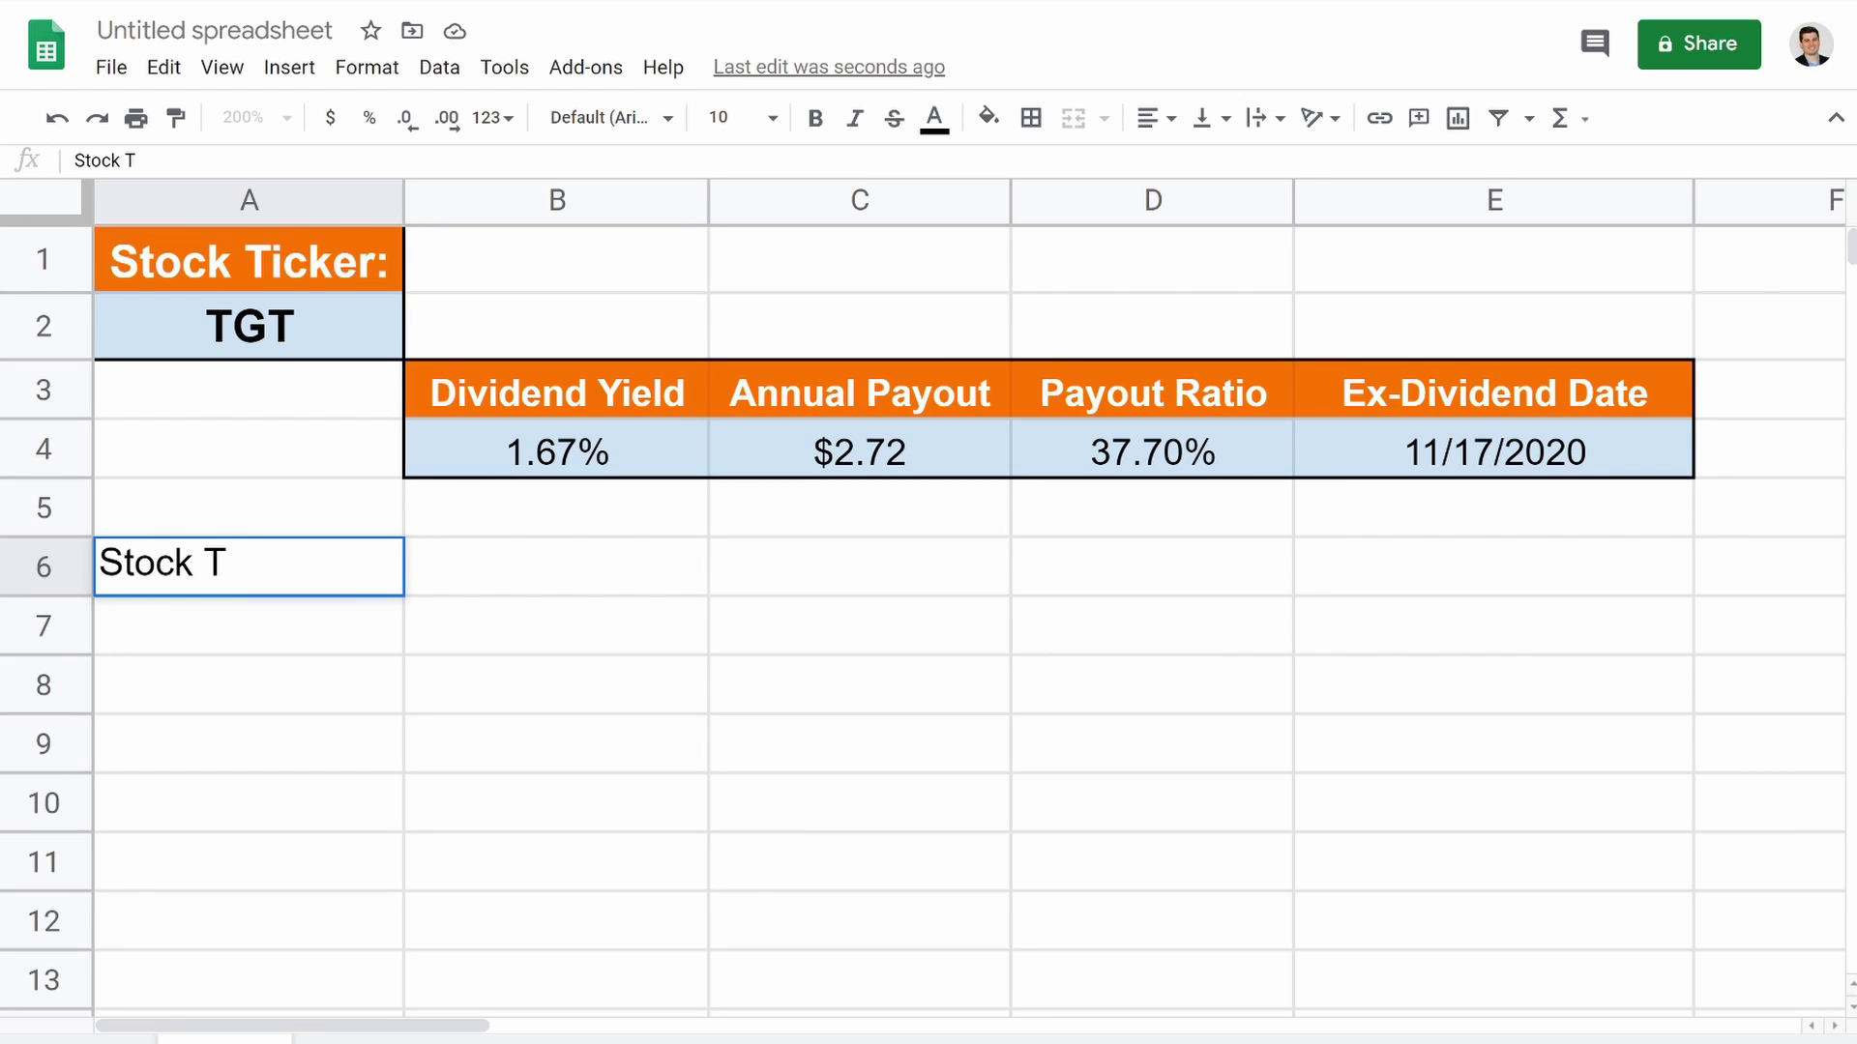
type("icker")
key("Return")
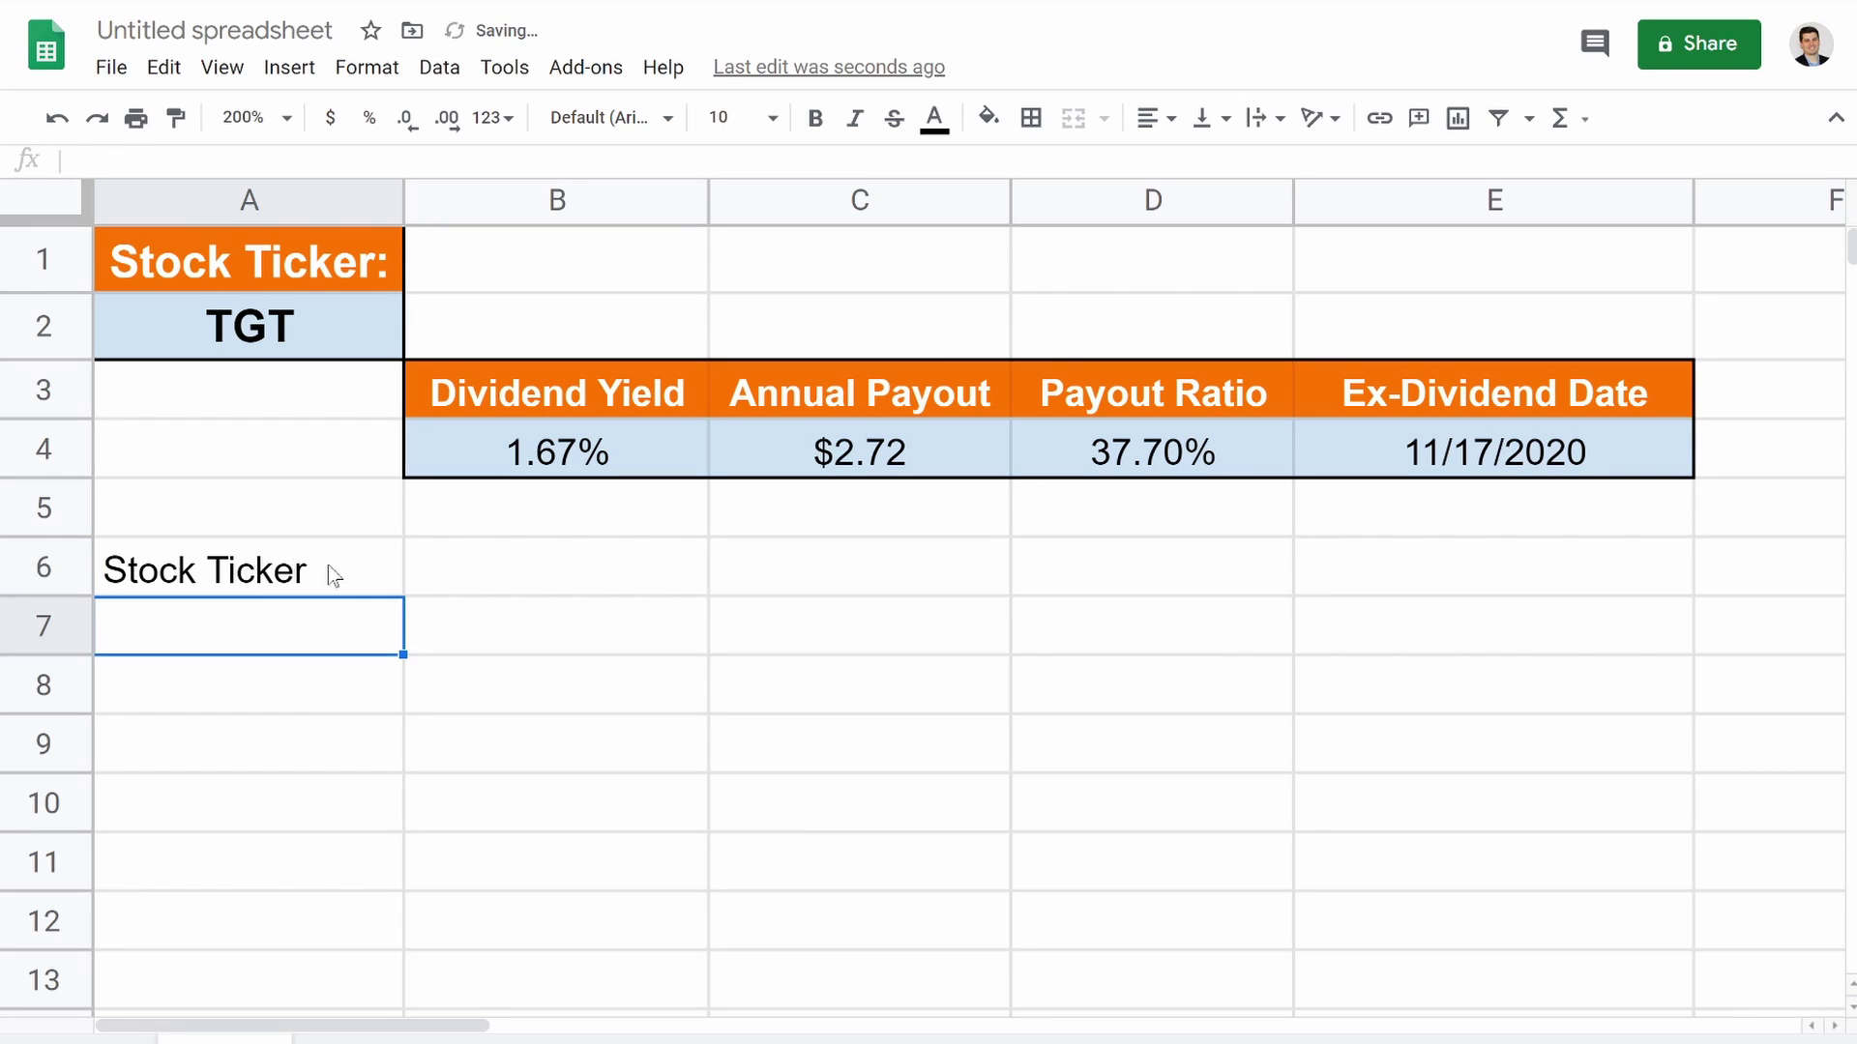
Copy the four dividend headings in B3:E3 and paste them as values into B7:E7.
left_click(564, 383)
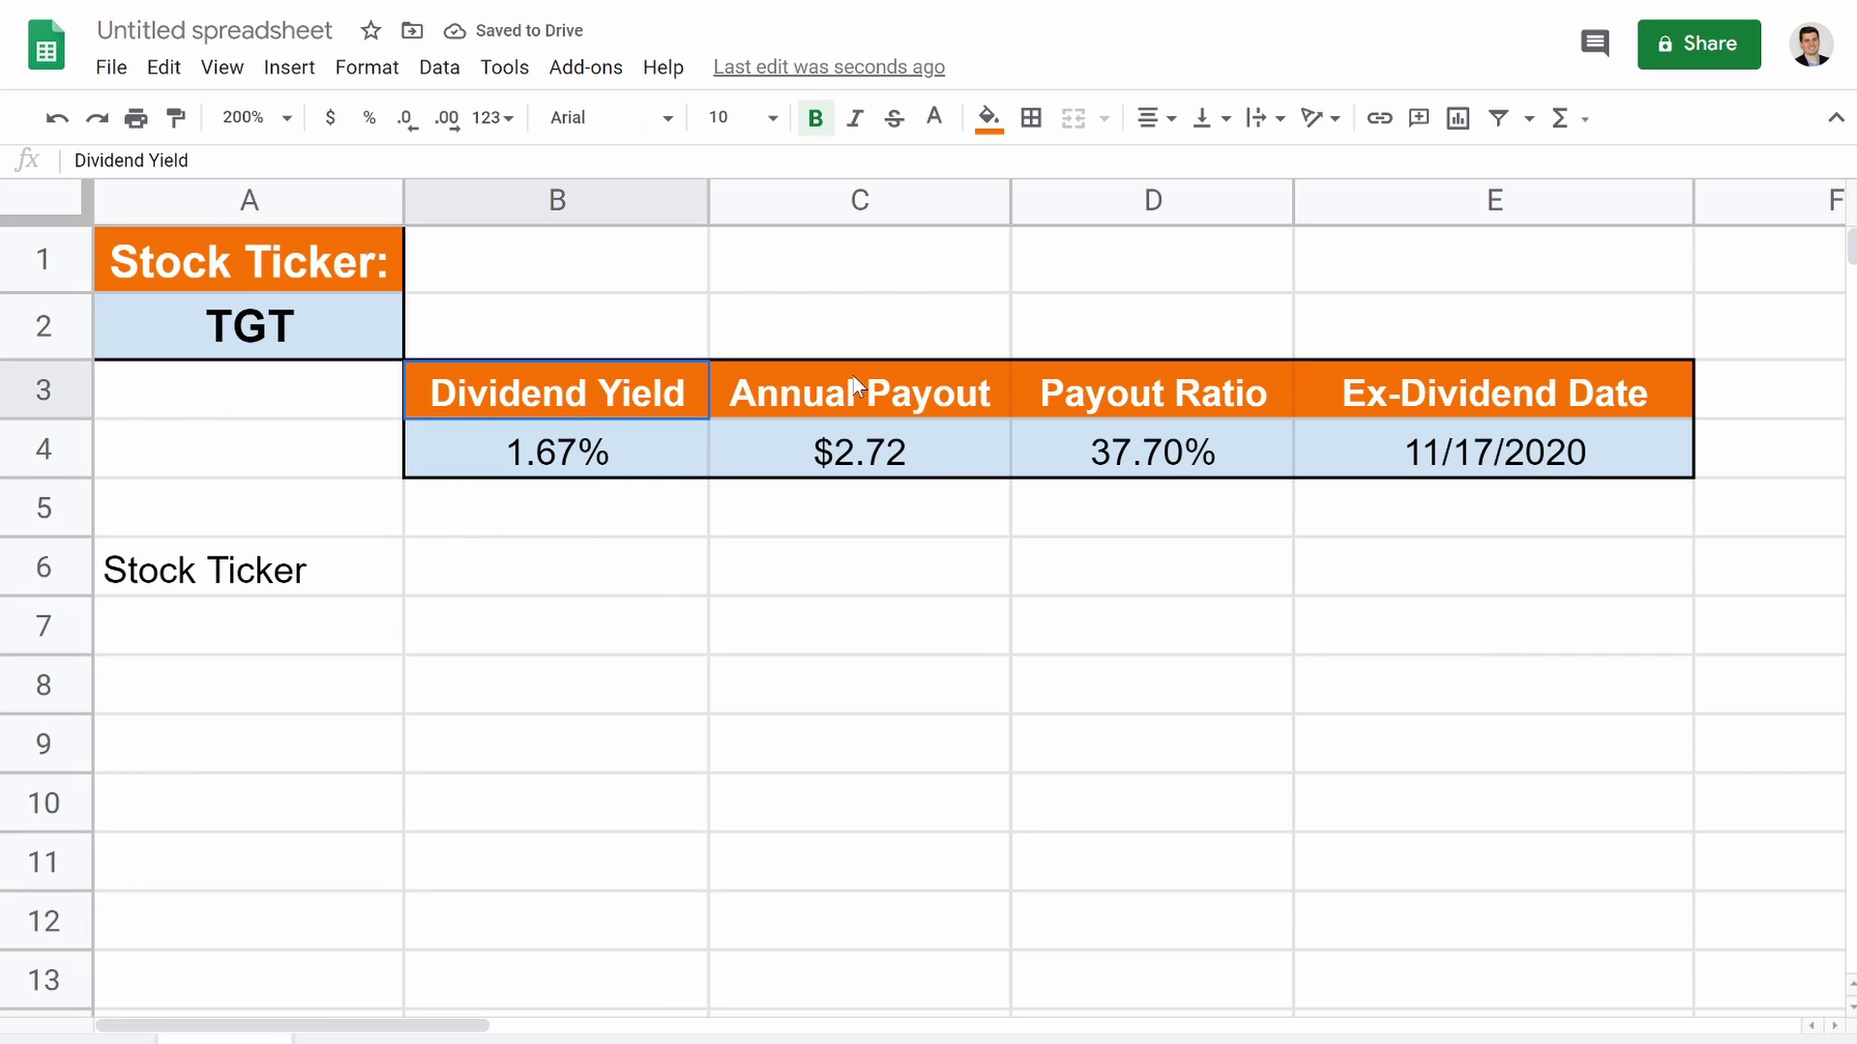
left_click_drag(853, 375, 1089, 385)
left_click_drag(1308, 381, 1326, 385)
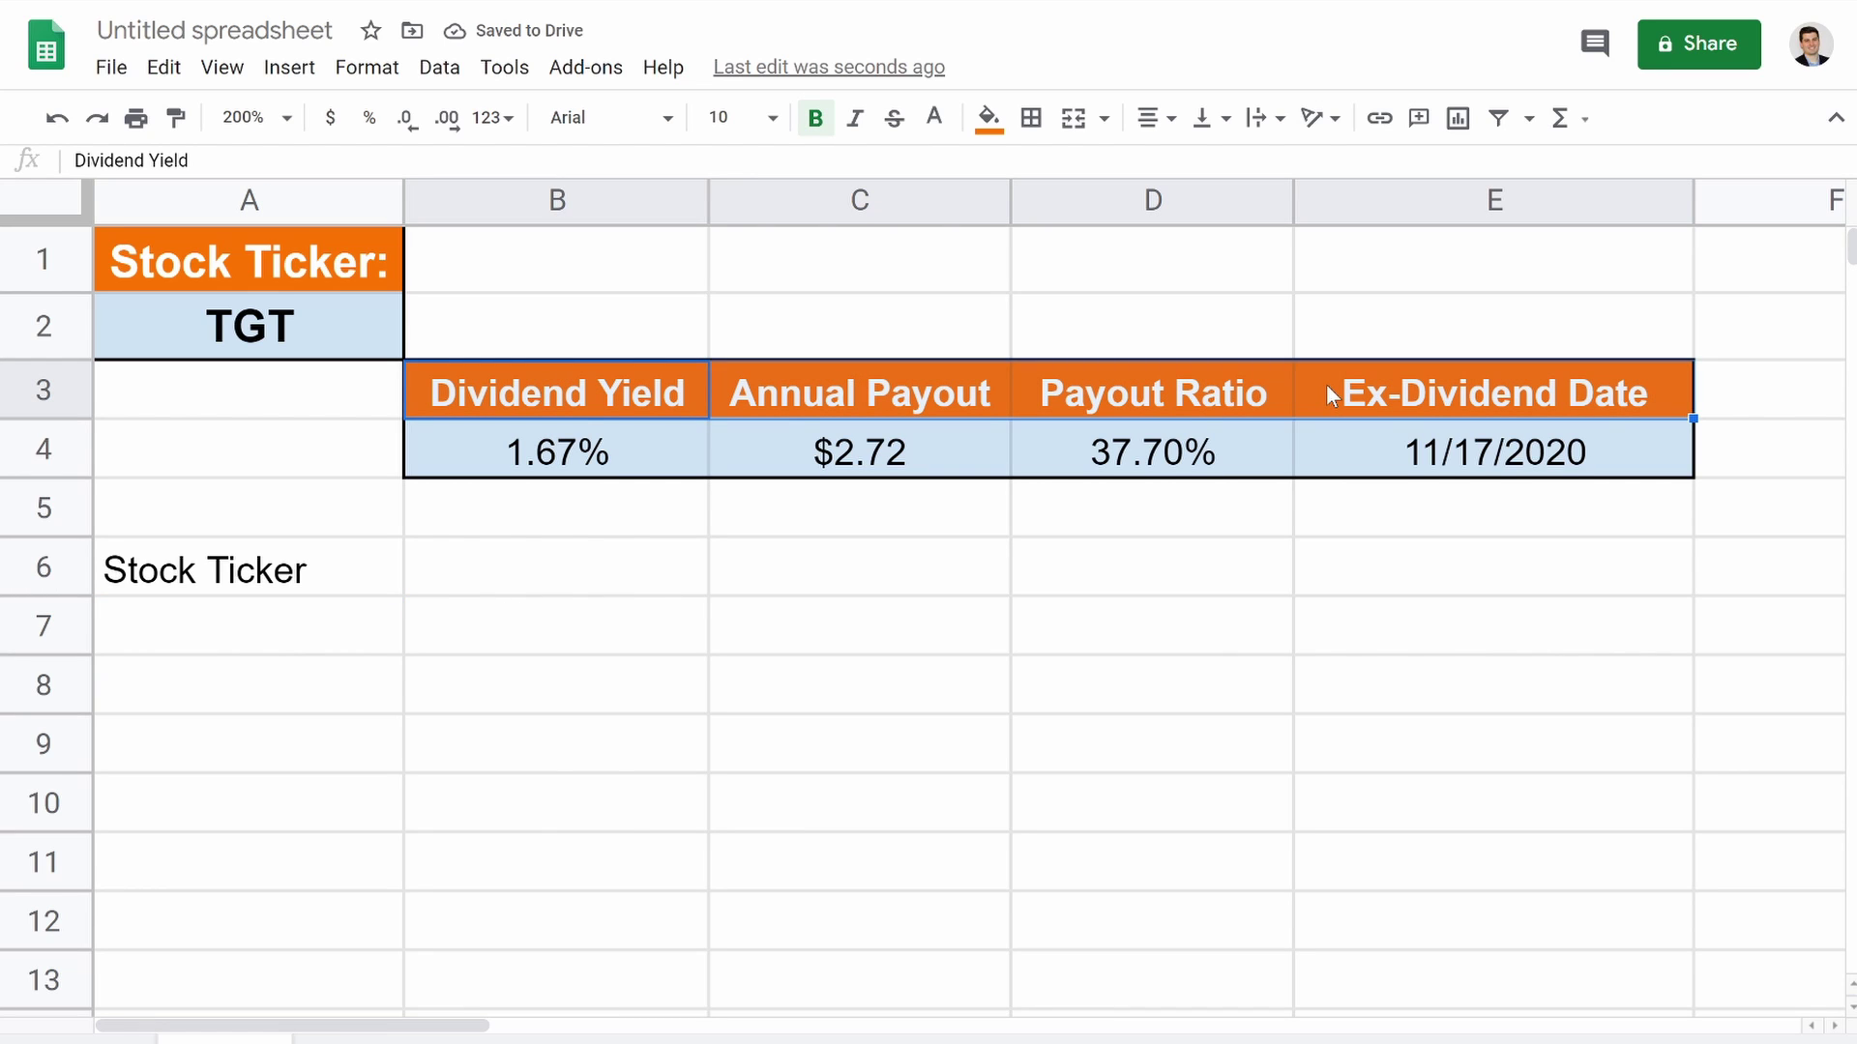
key("ctrl+c")
left_click(648, 648)
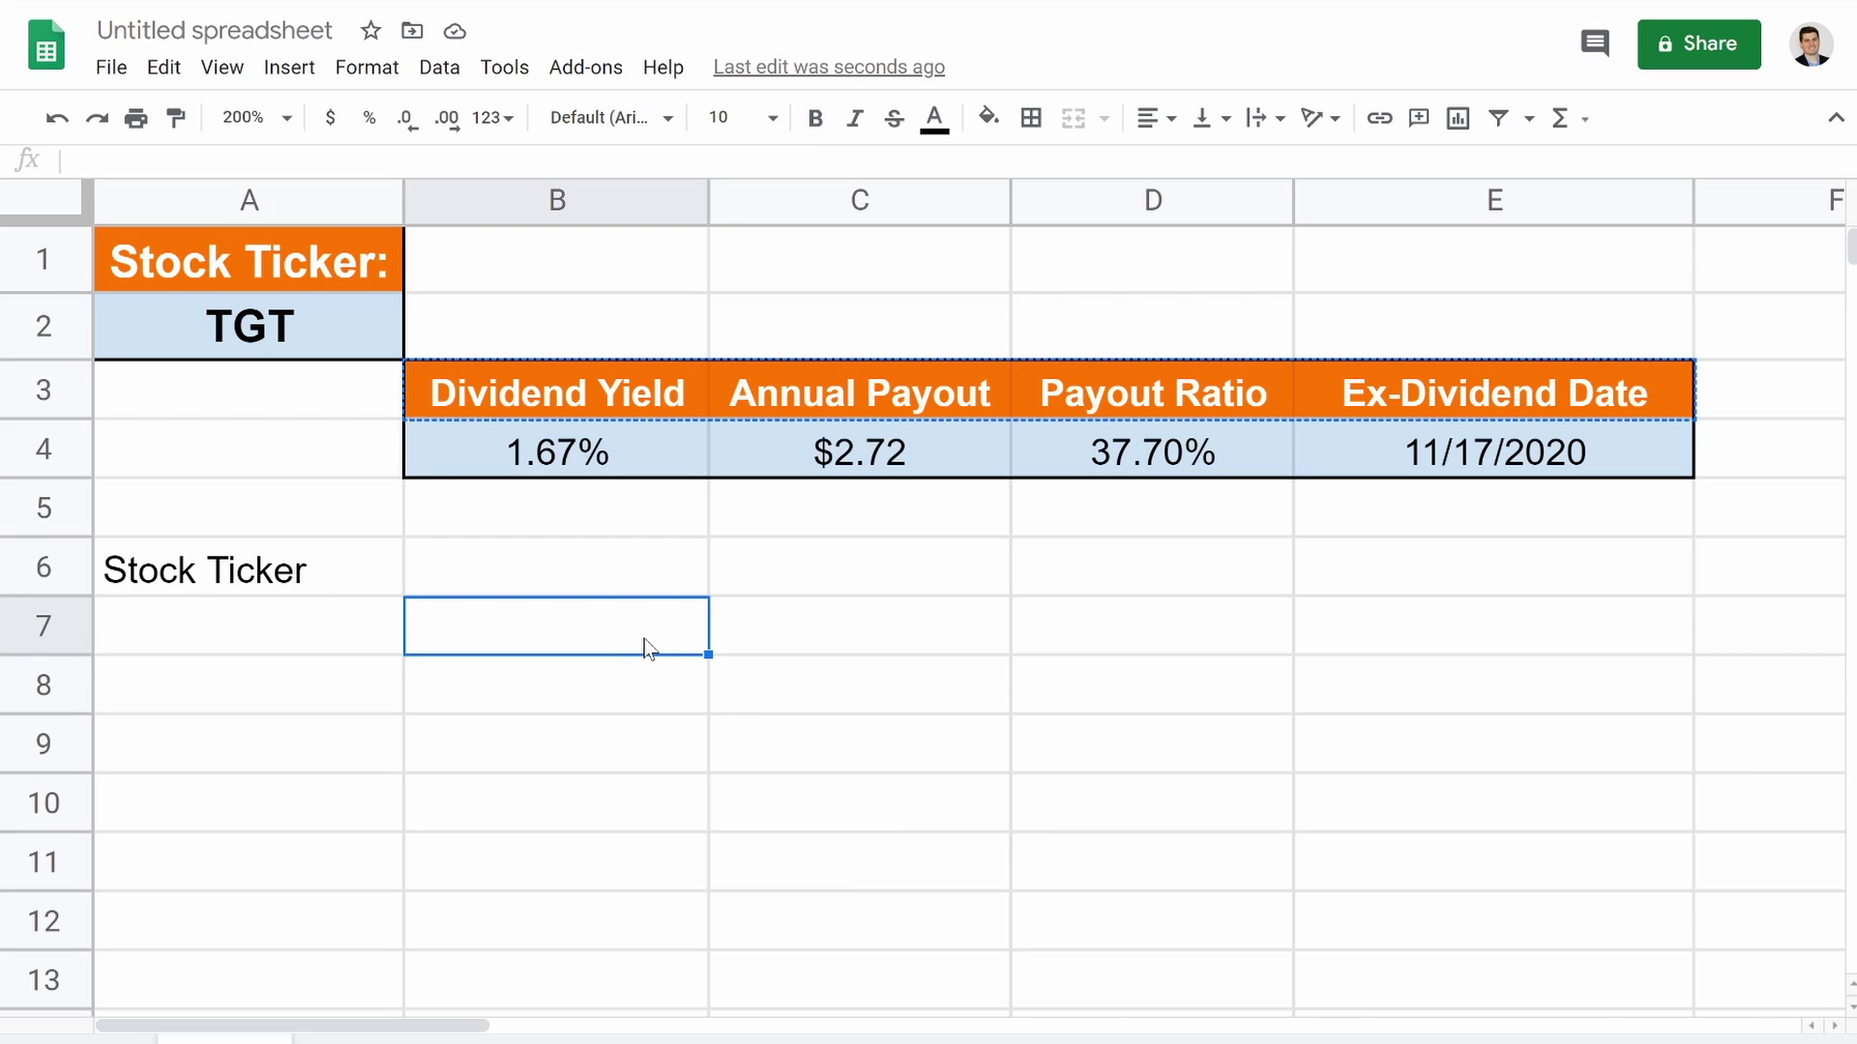
key("ctrl+shift+v")
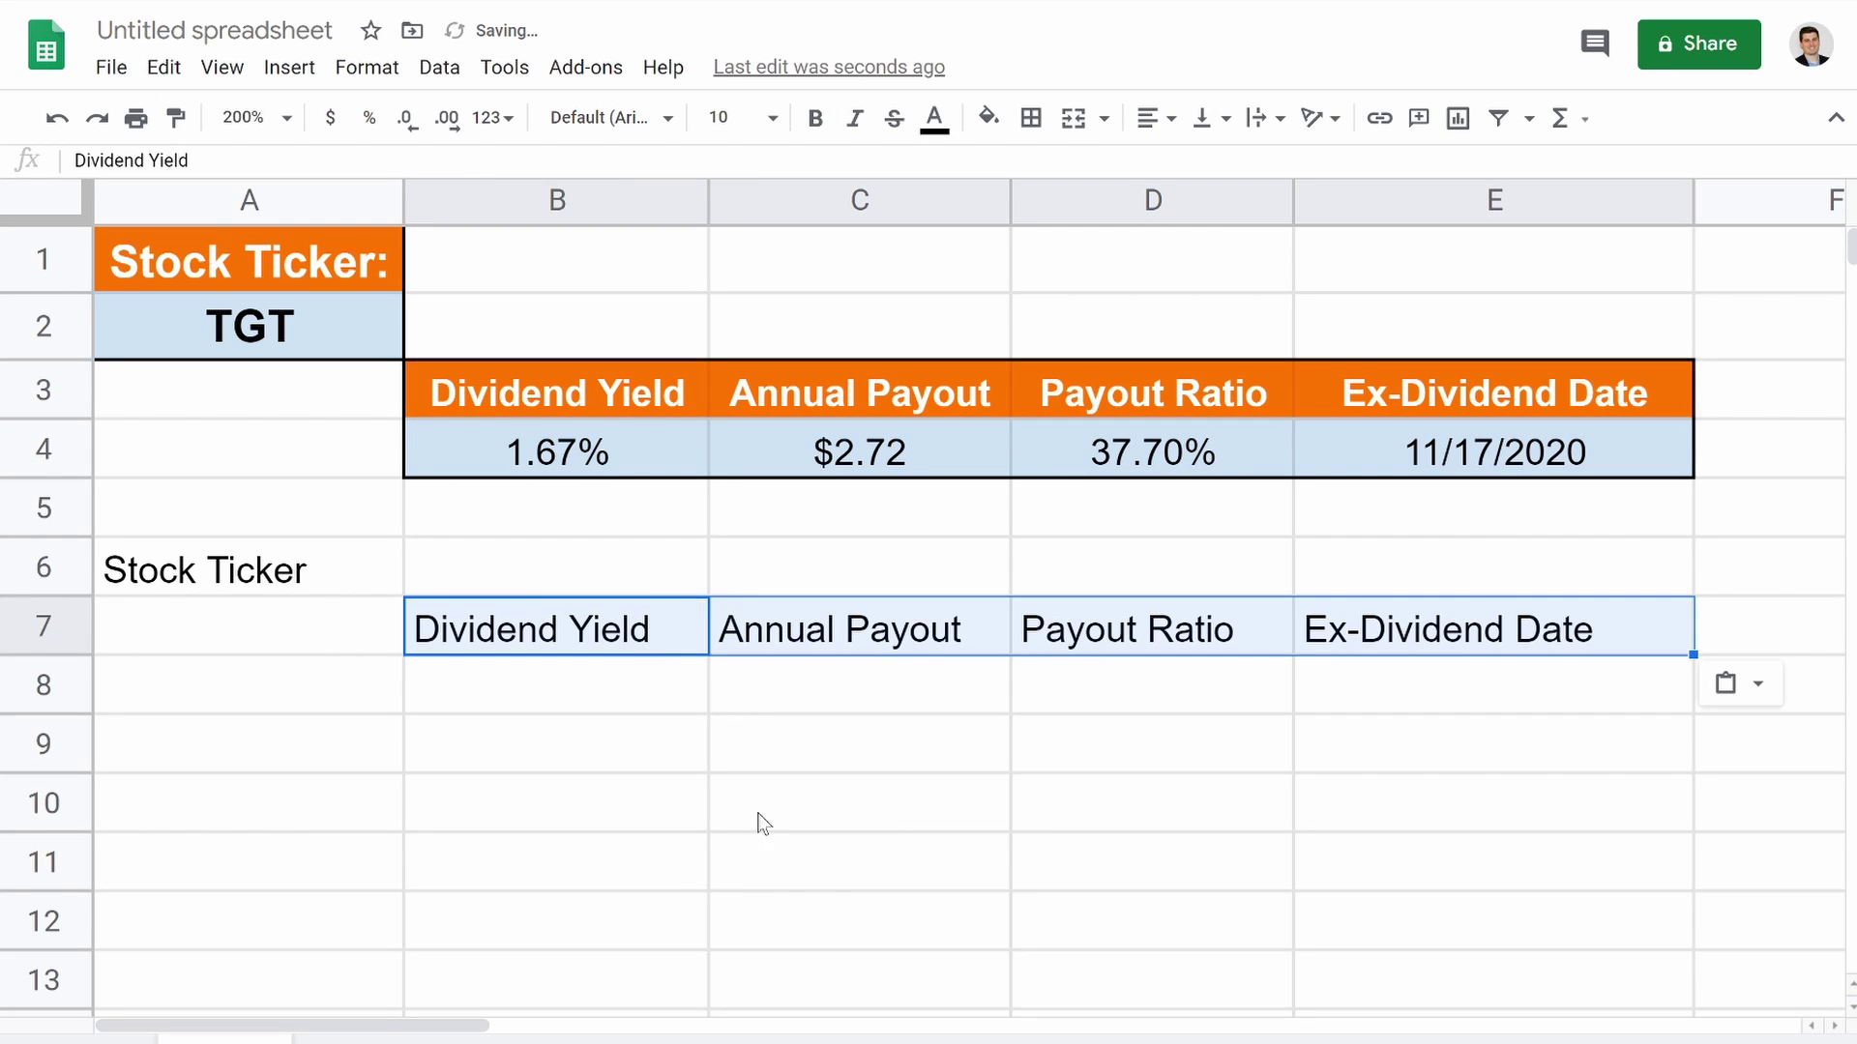
left_click(779, 873)
left_click(512, 691)
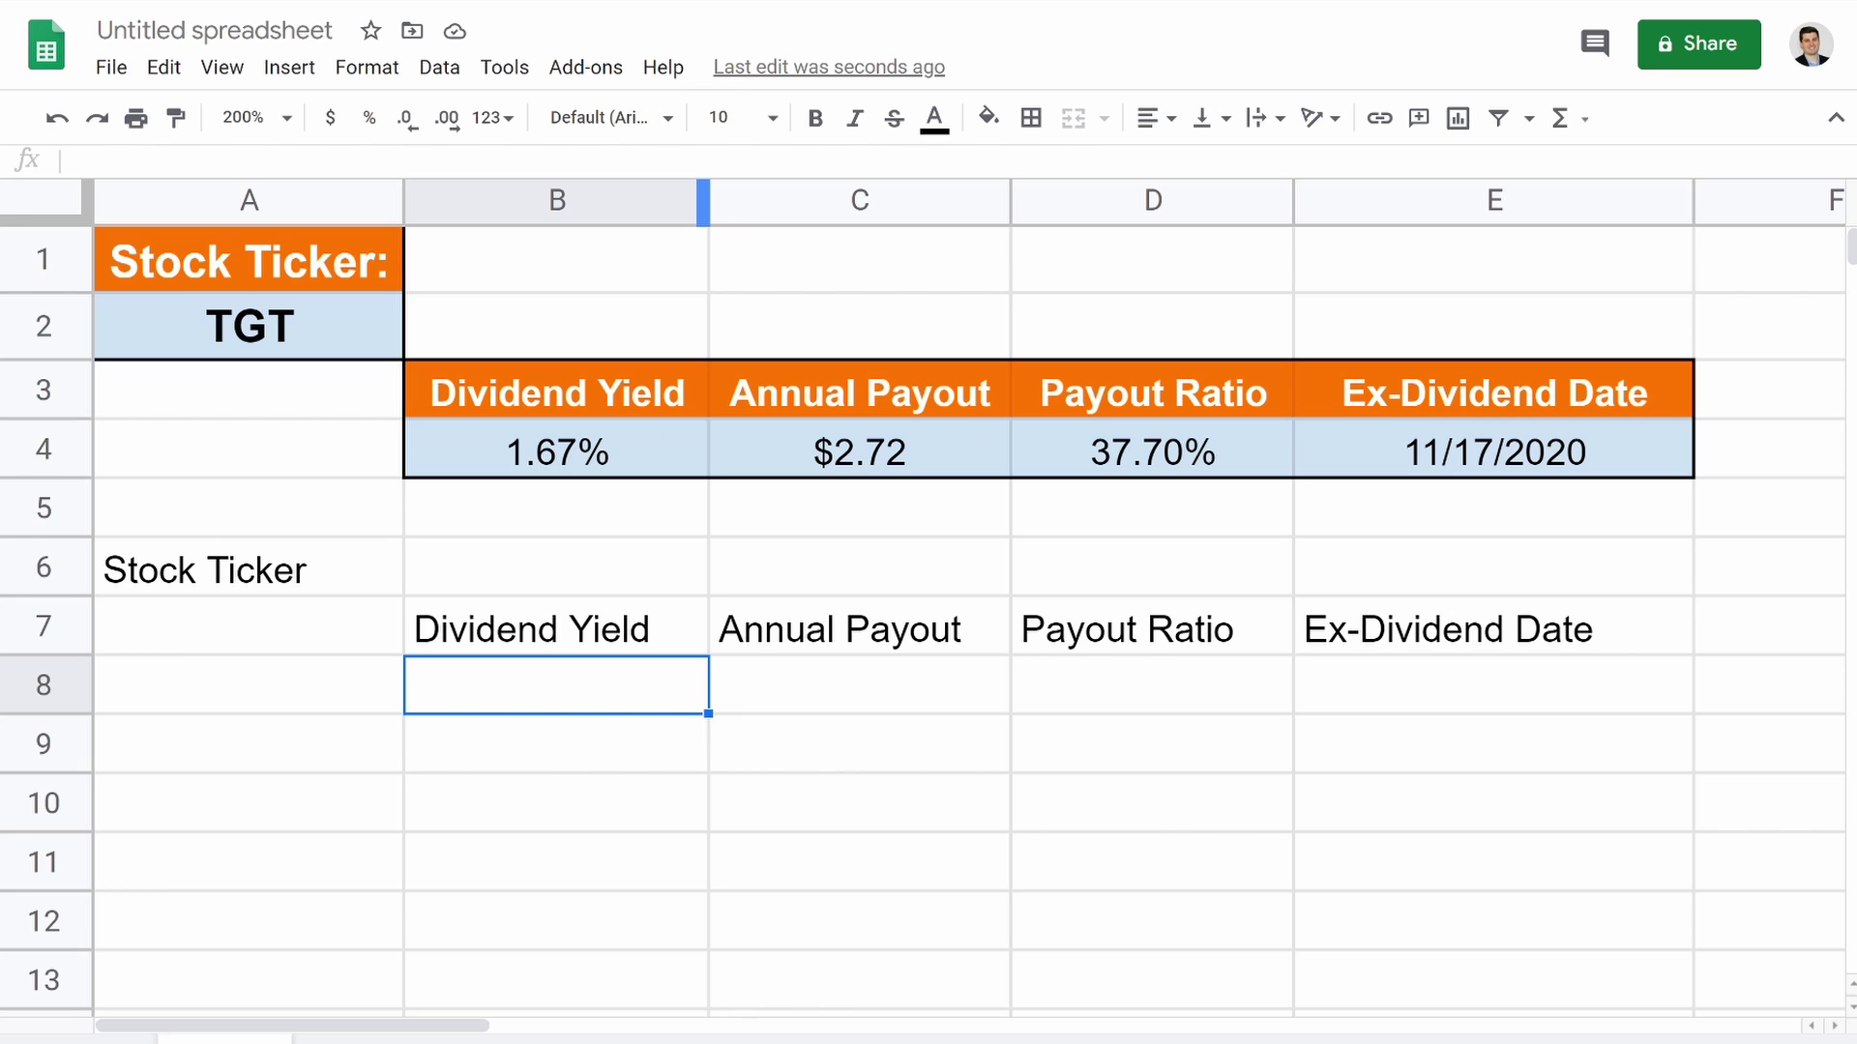
left_click(735, 3)
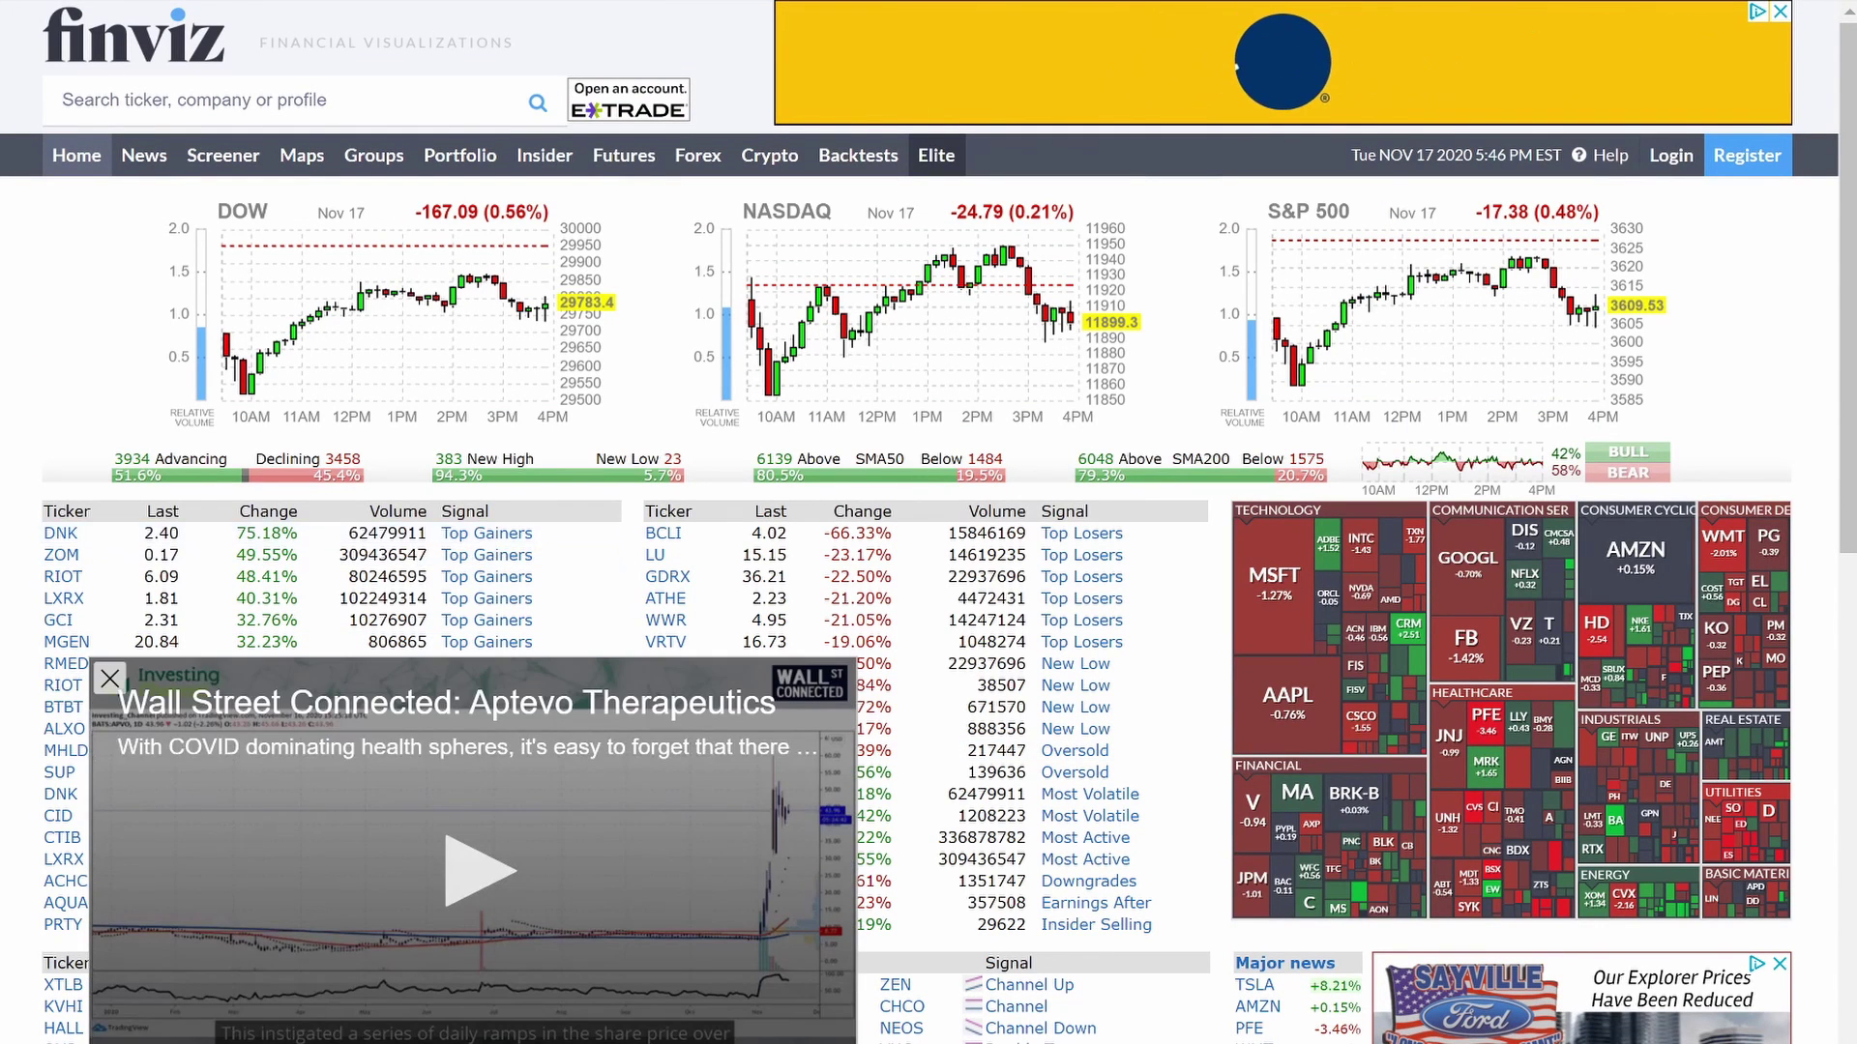
Dismiss the video ad and look up TGT on finviz, scrolling to its fundamentals table.
left_click(110, 680)
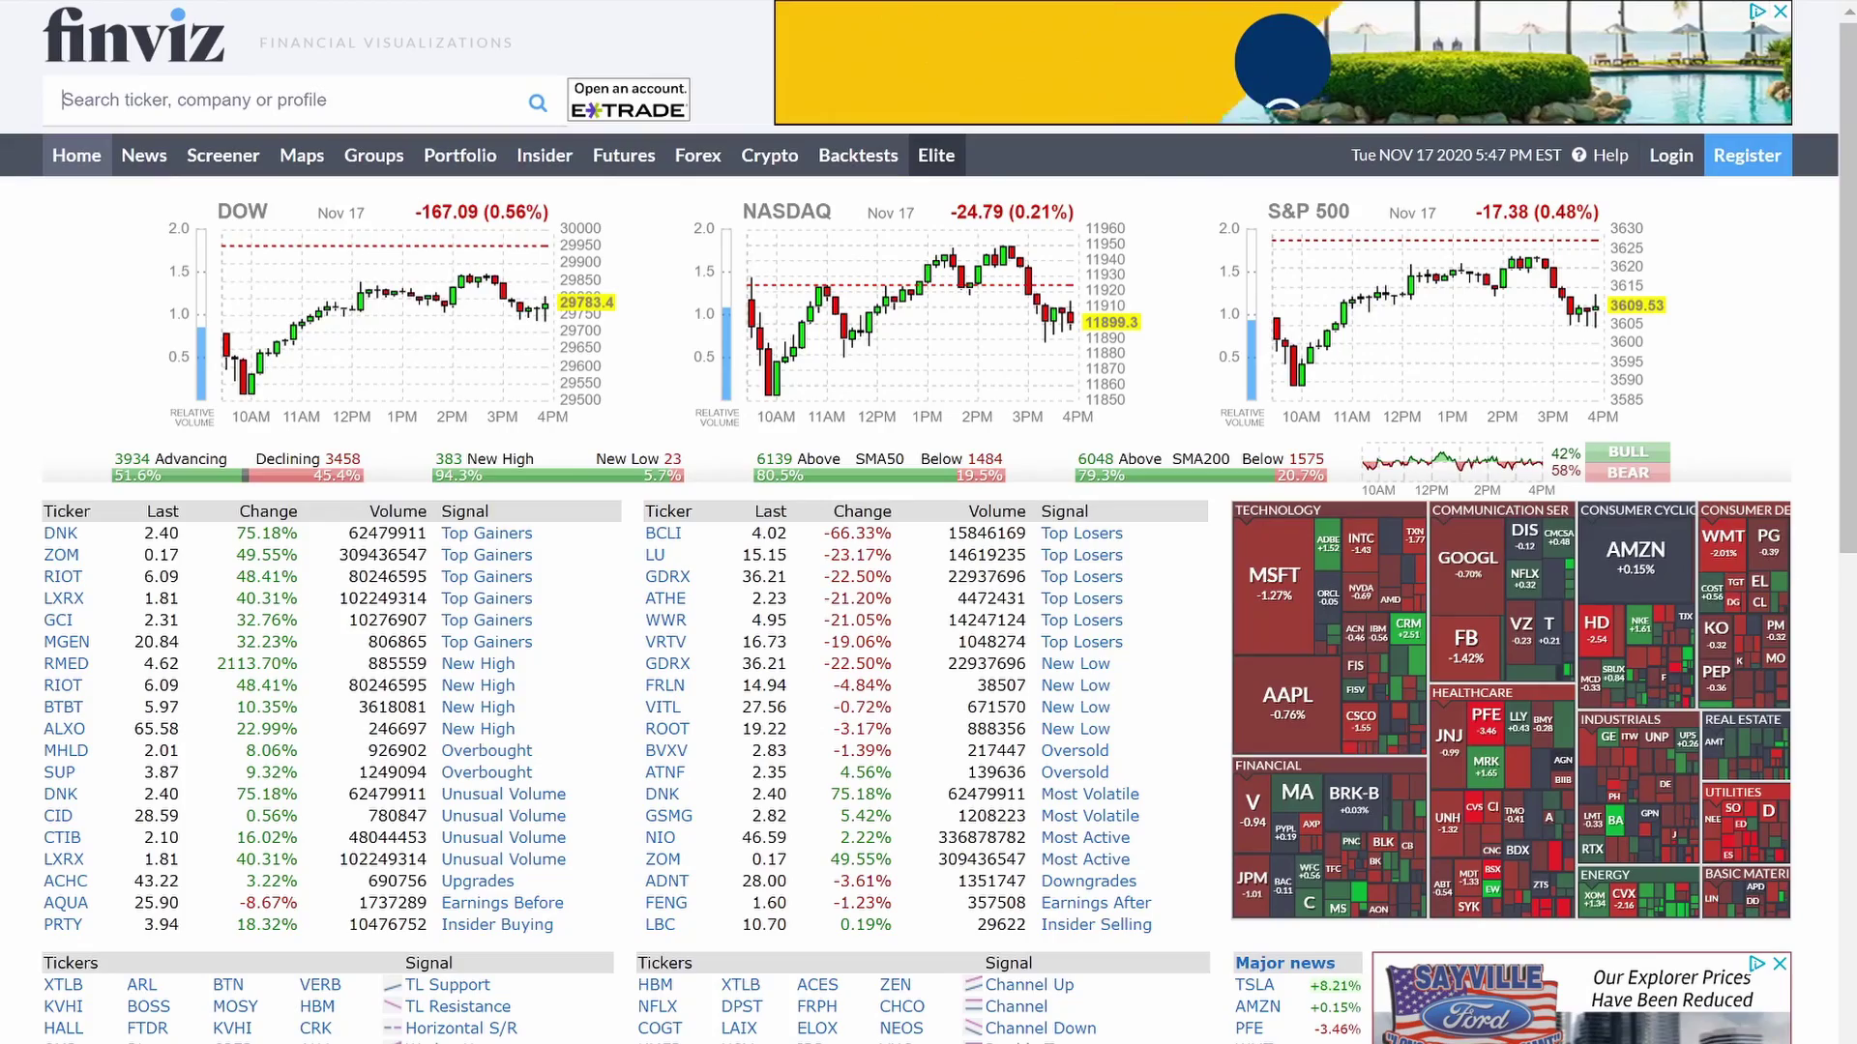
type("tgt")
key("Return")
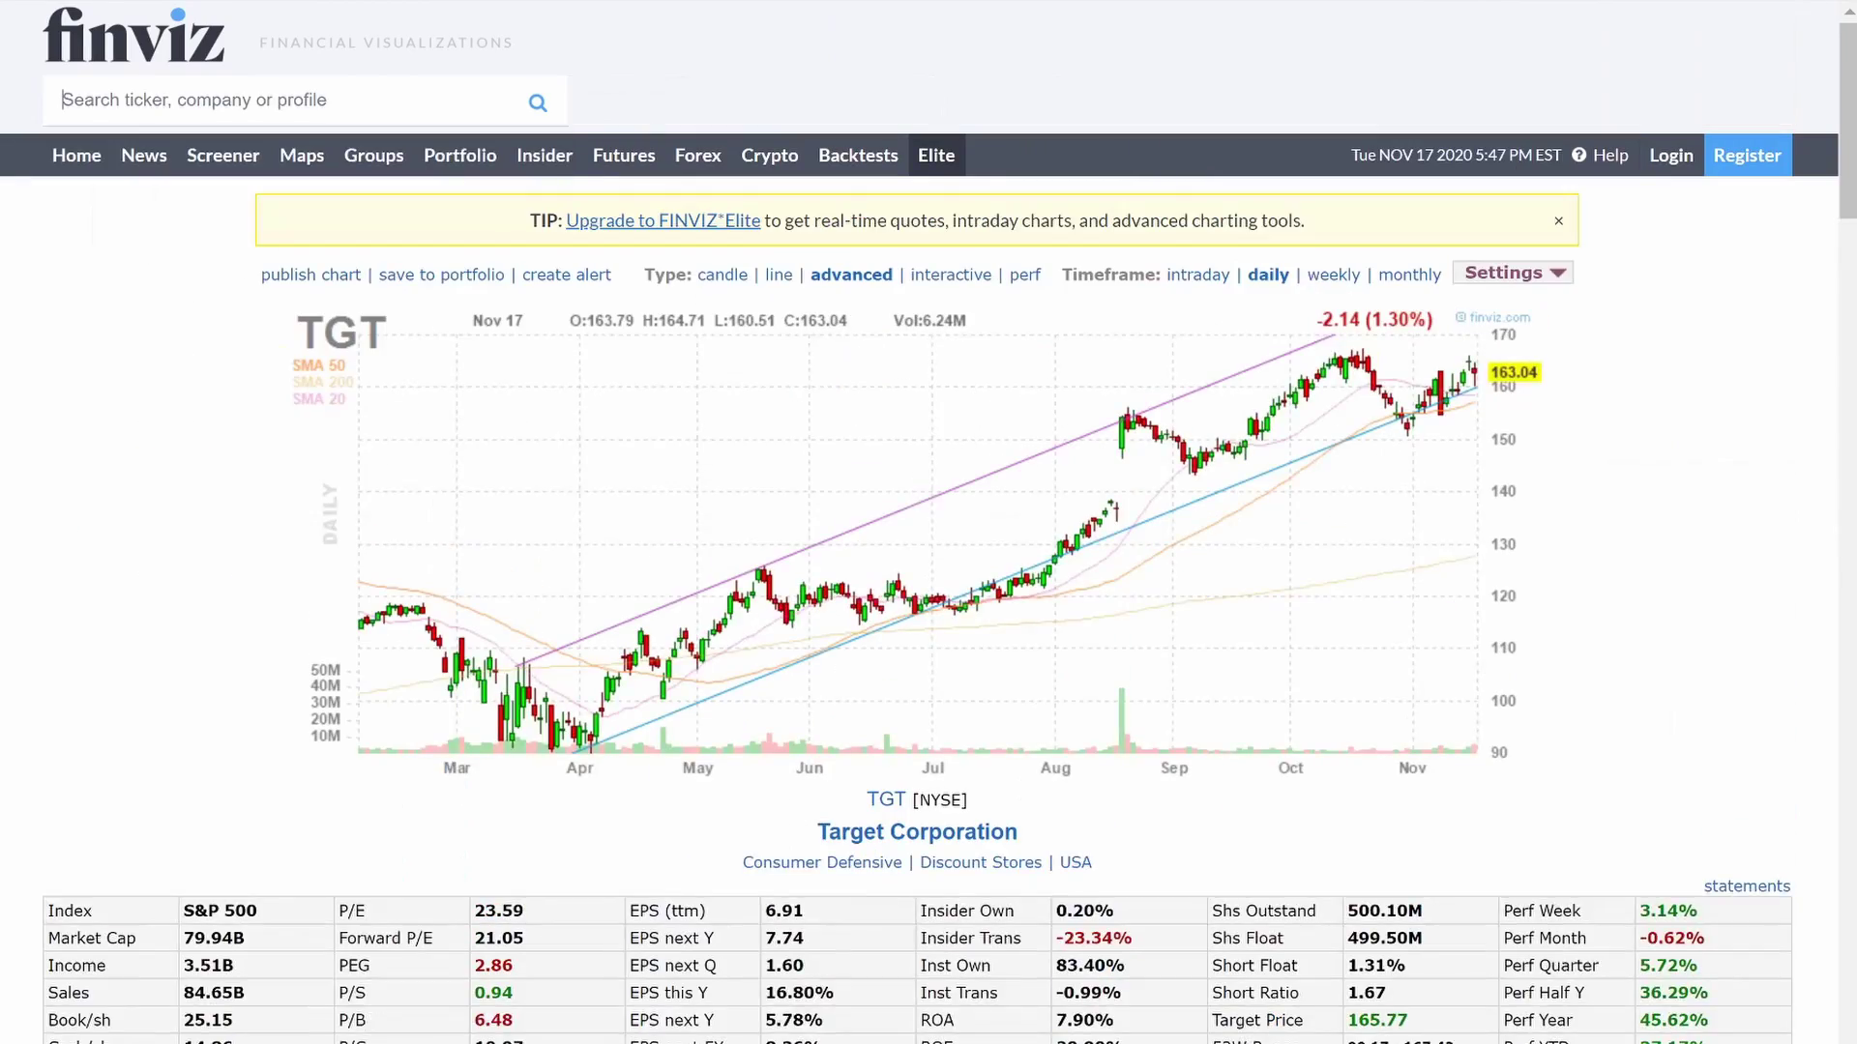
scroll(264, 658, "down", 5)
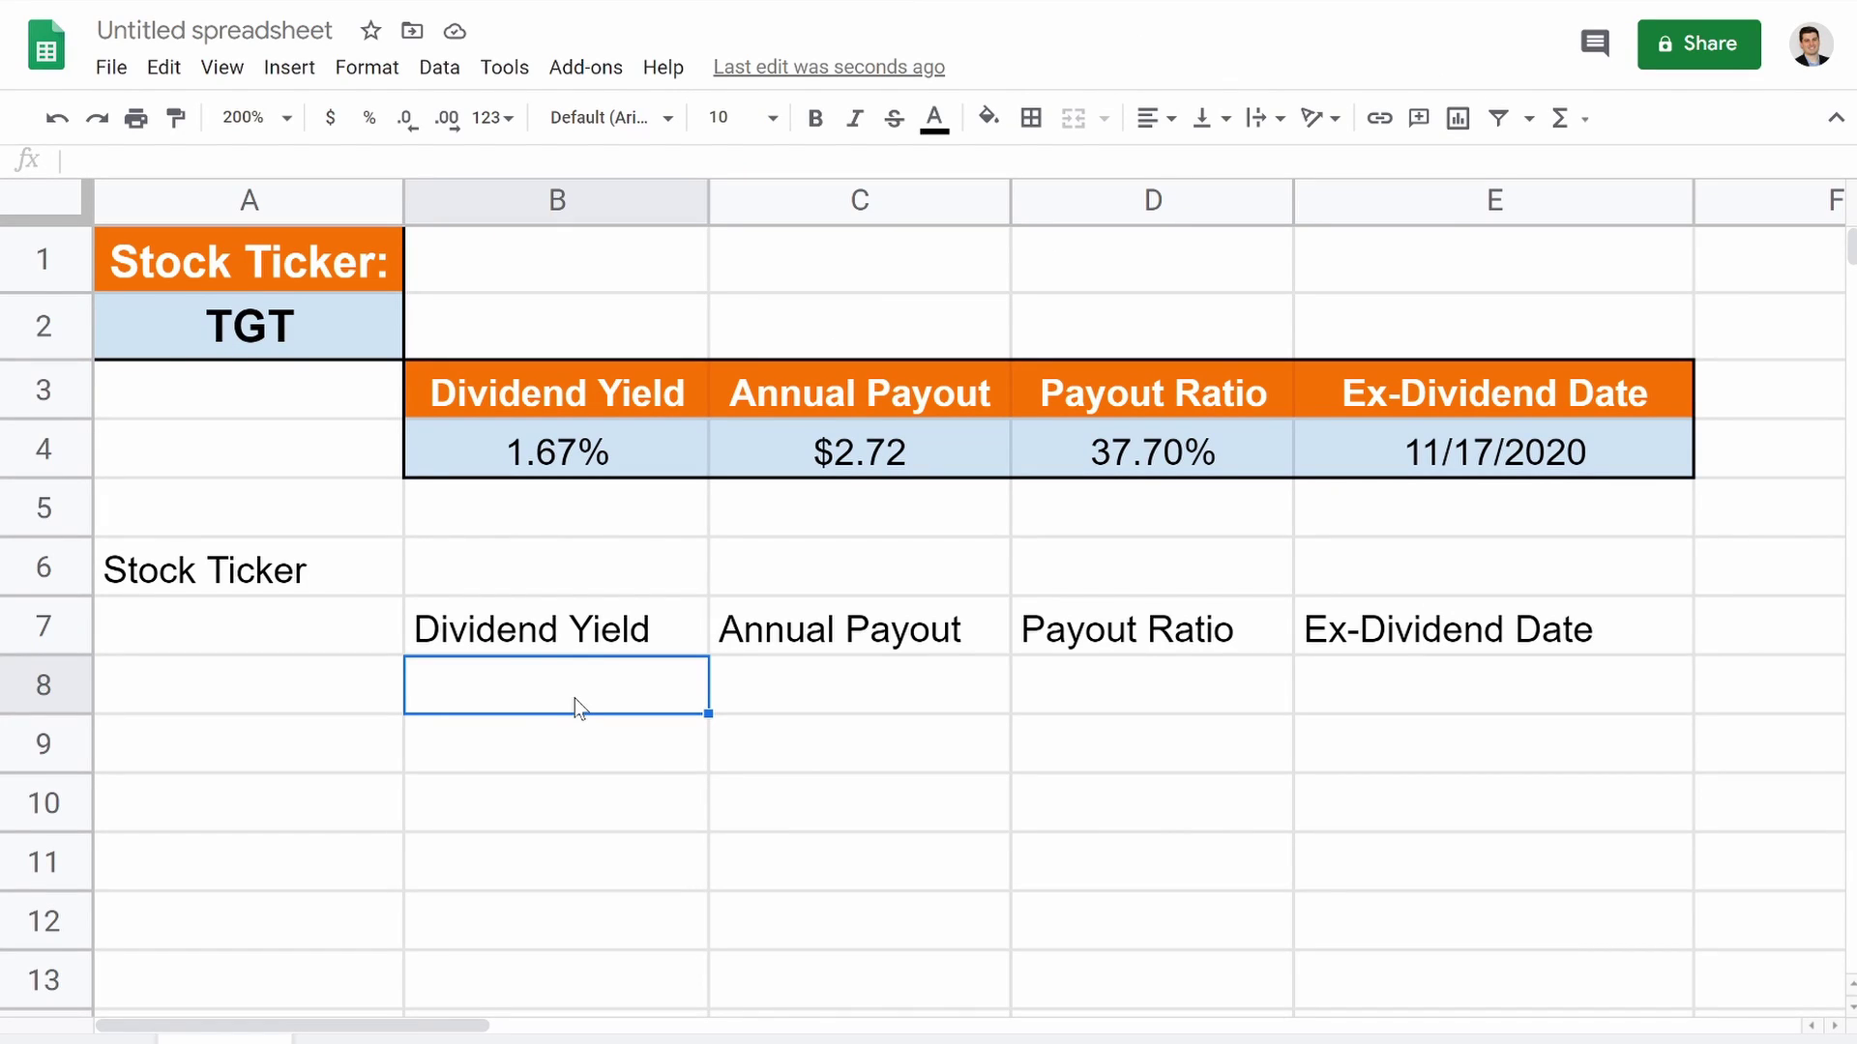
Begin B8's formula as =index(IMPORTHTML(" using the function autocomplete.
type("=")
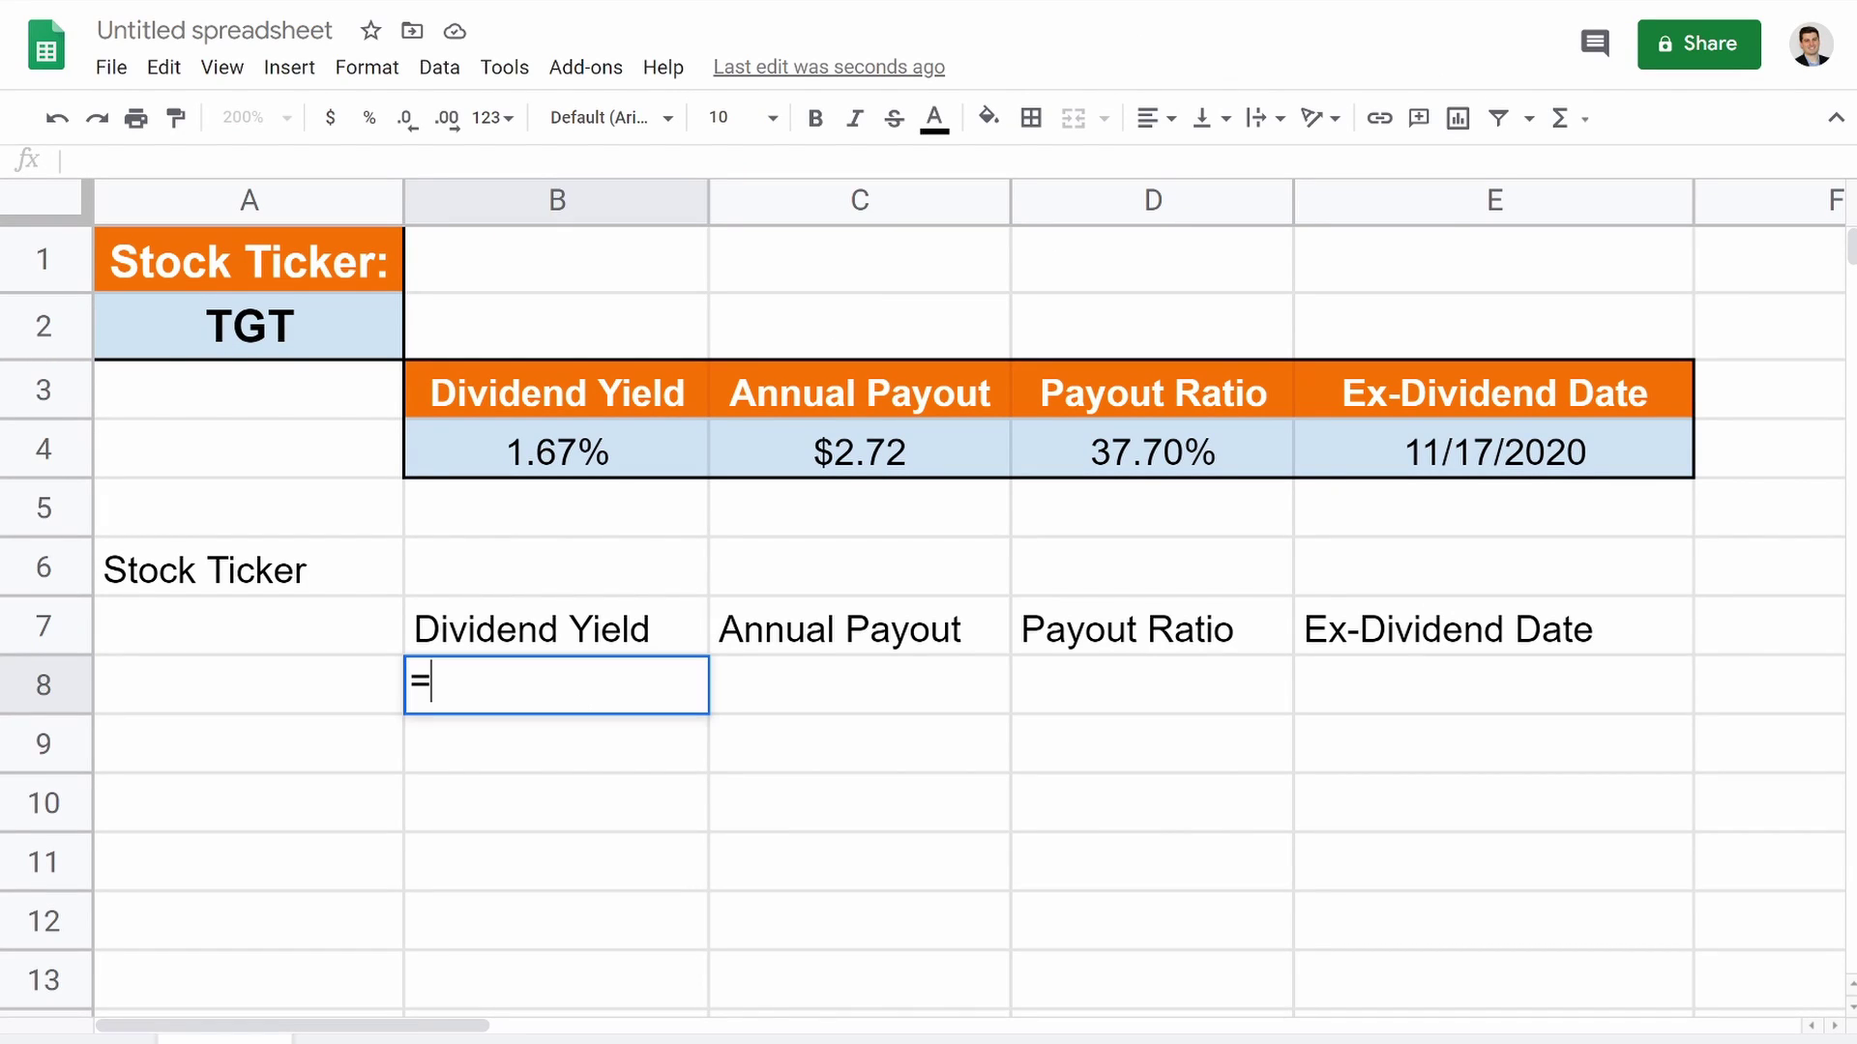
type("index")
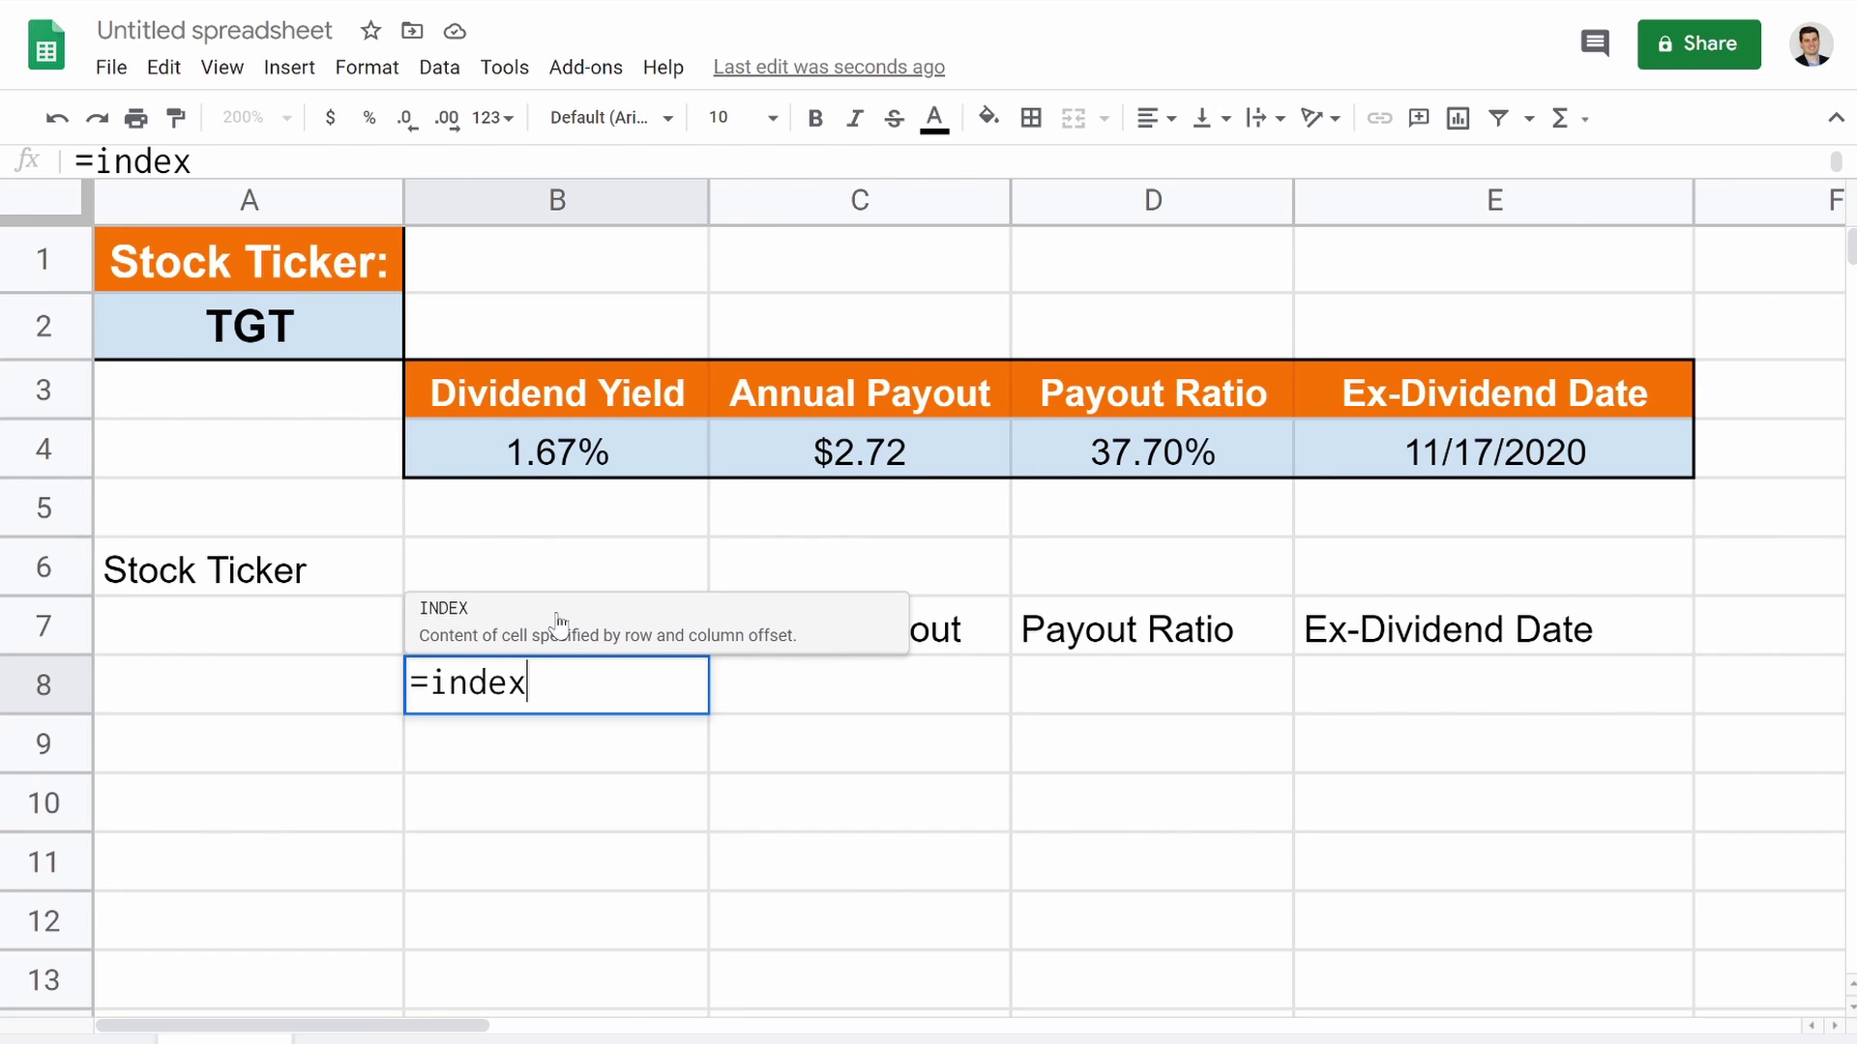
type("(")
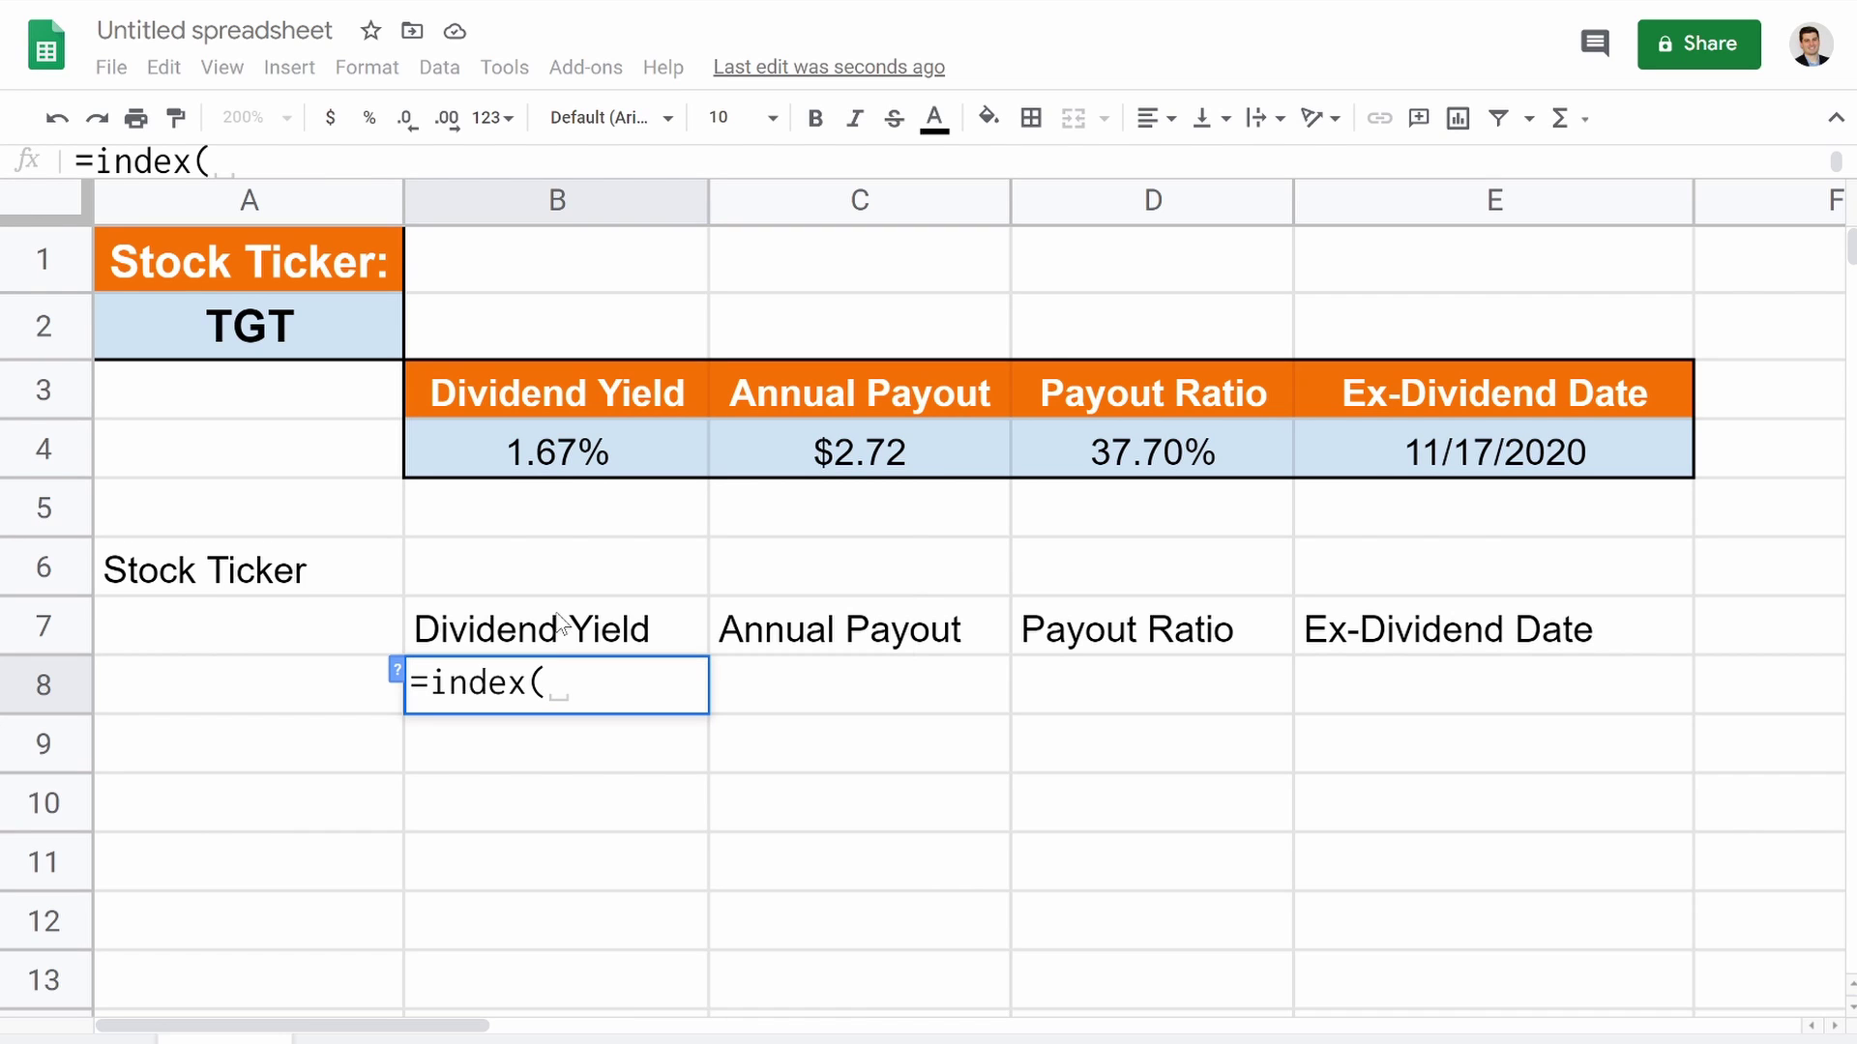
type("import")
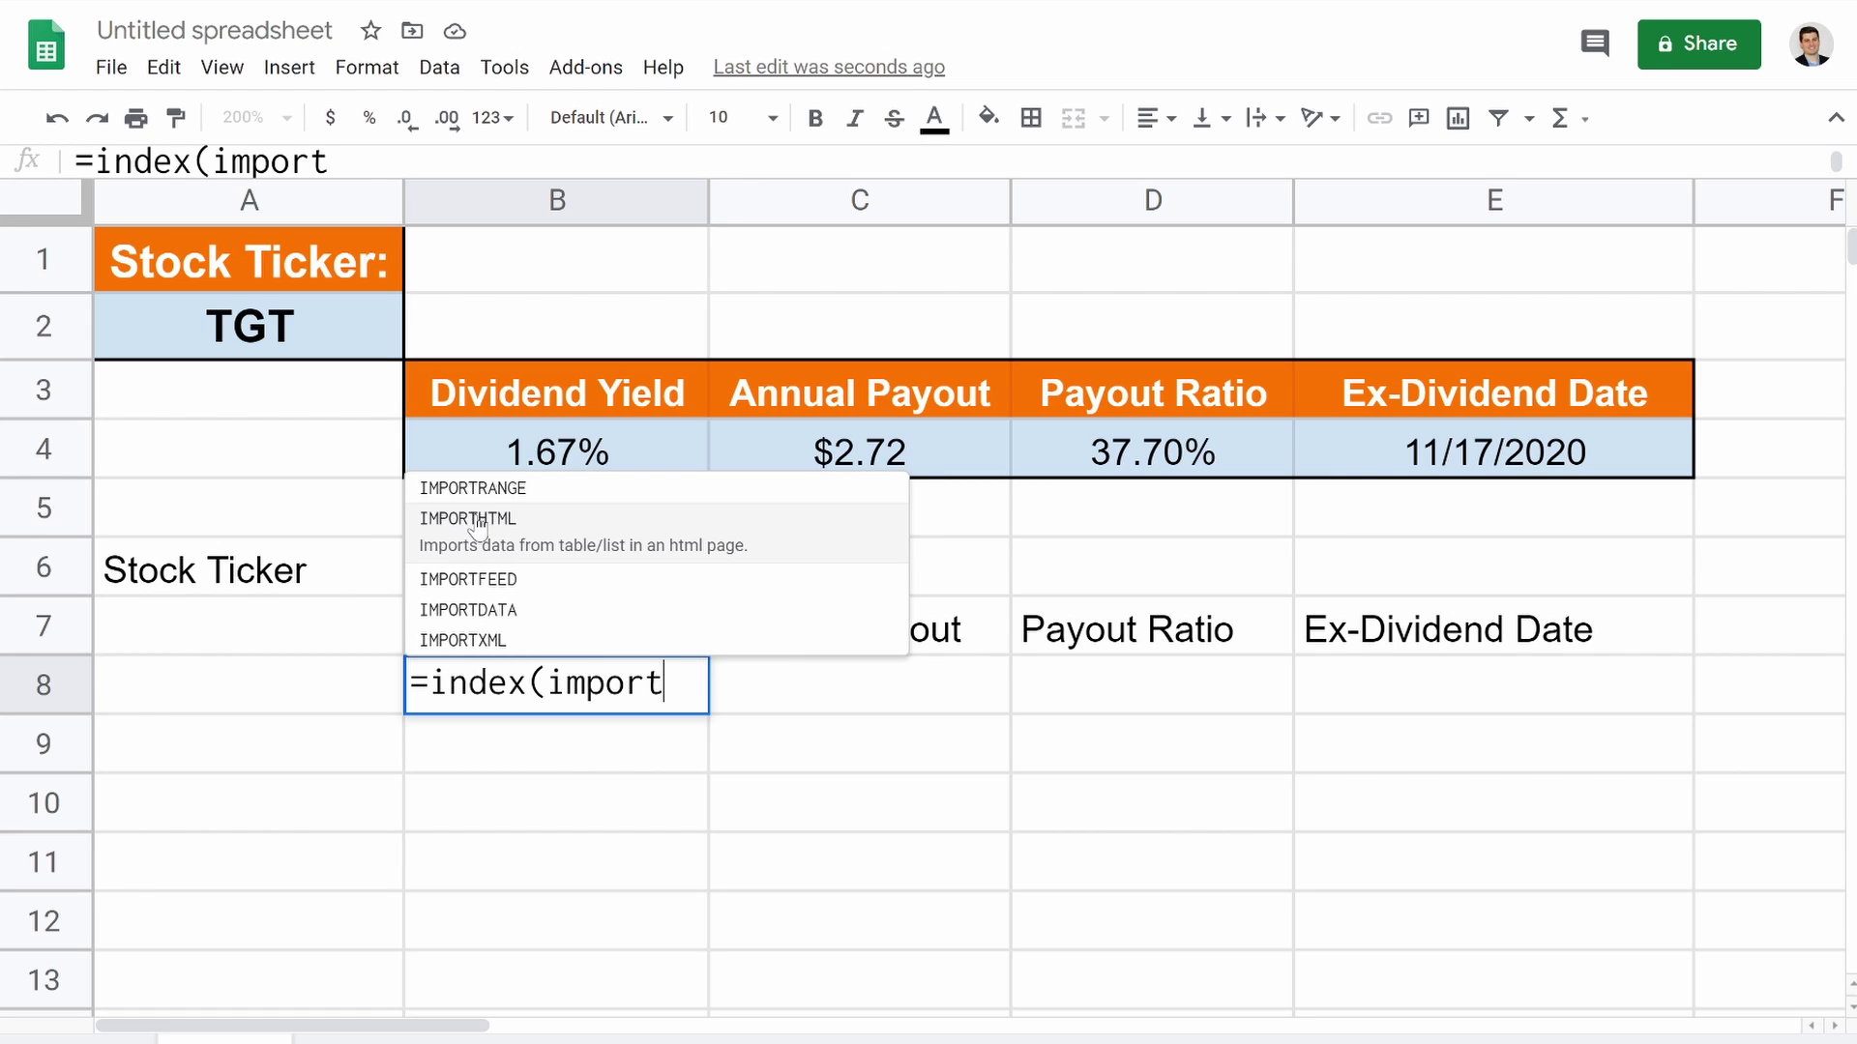
left_click(492, 530)
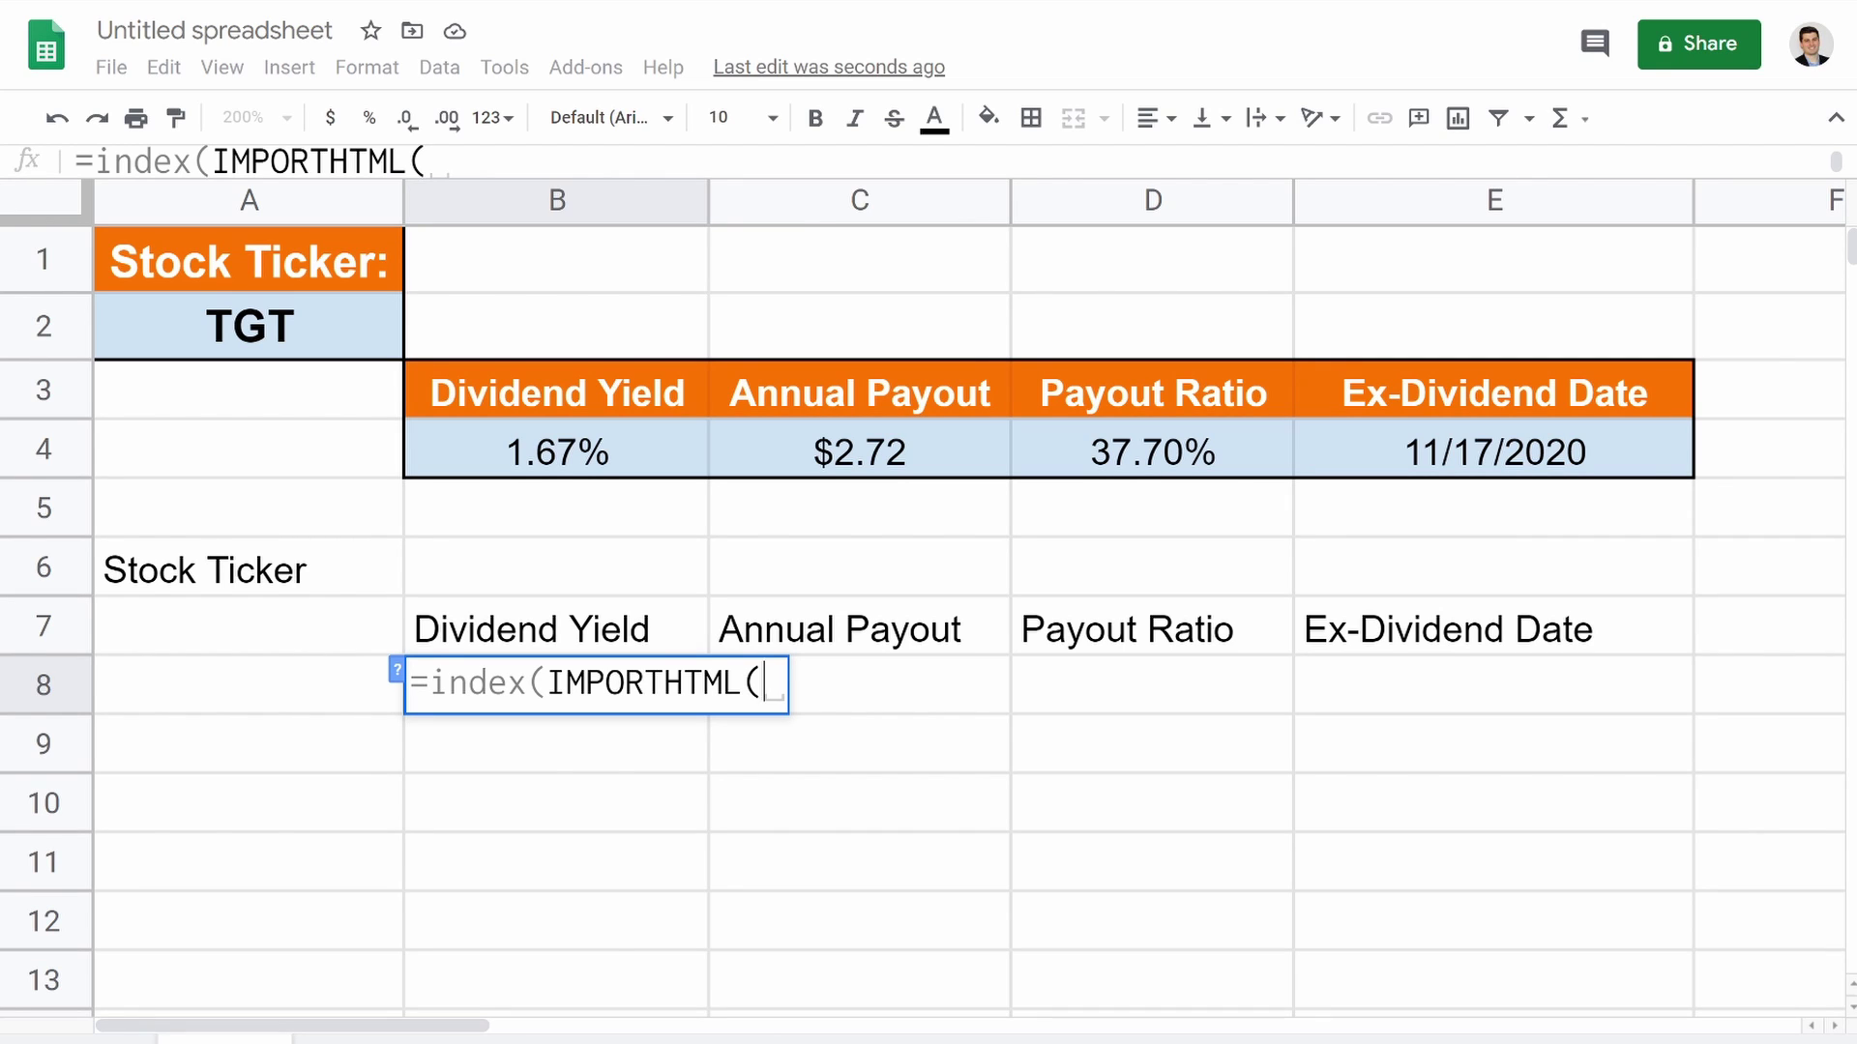
type("\"")
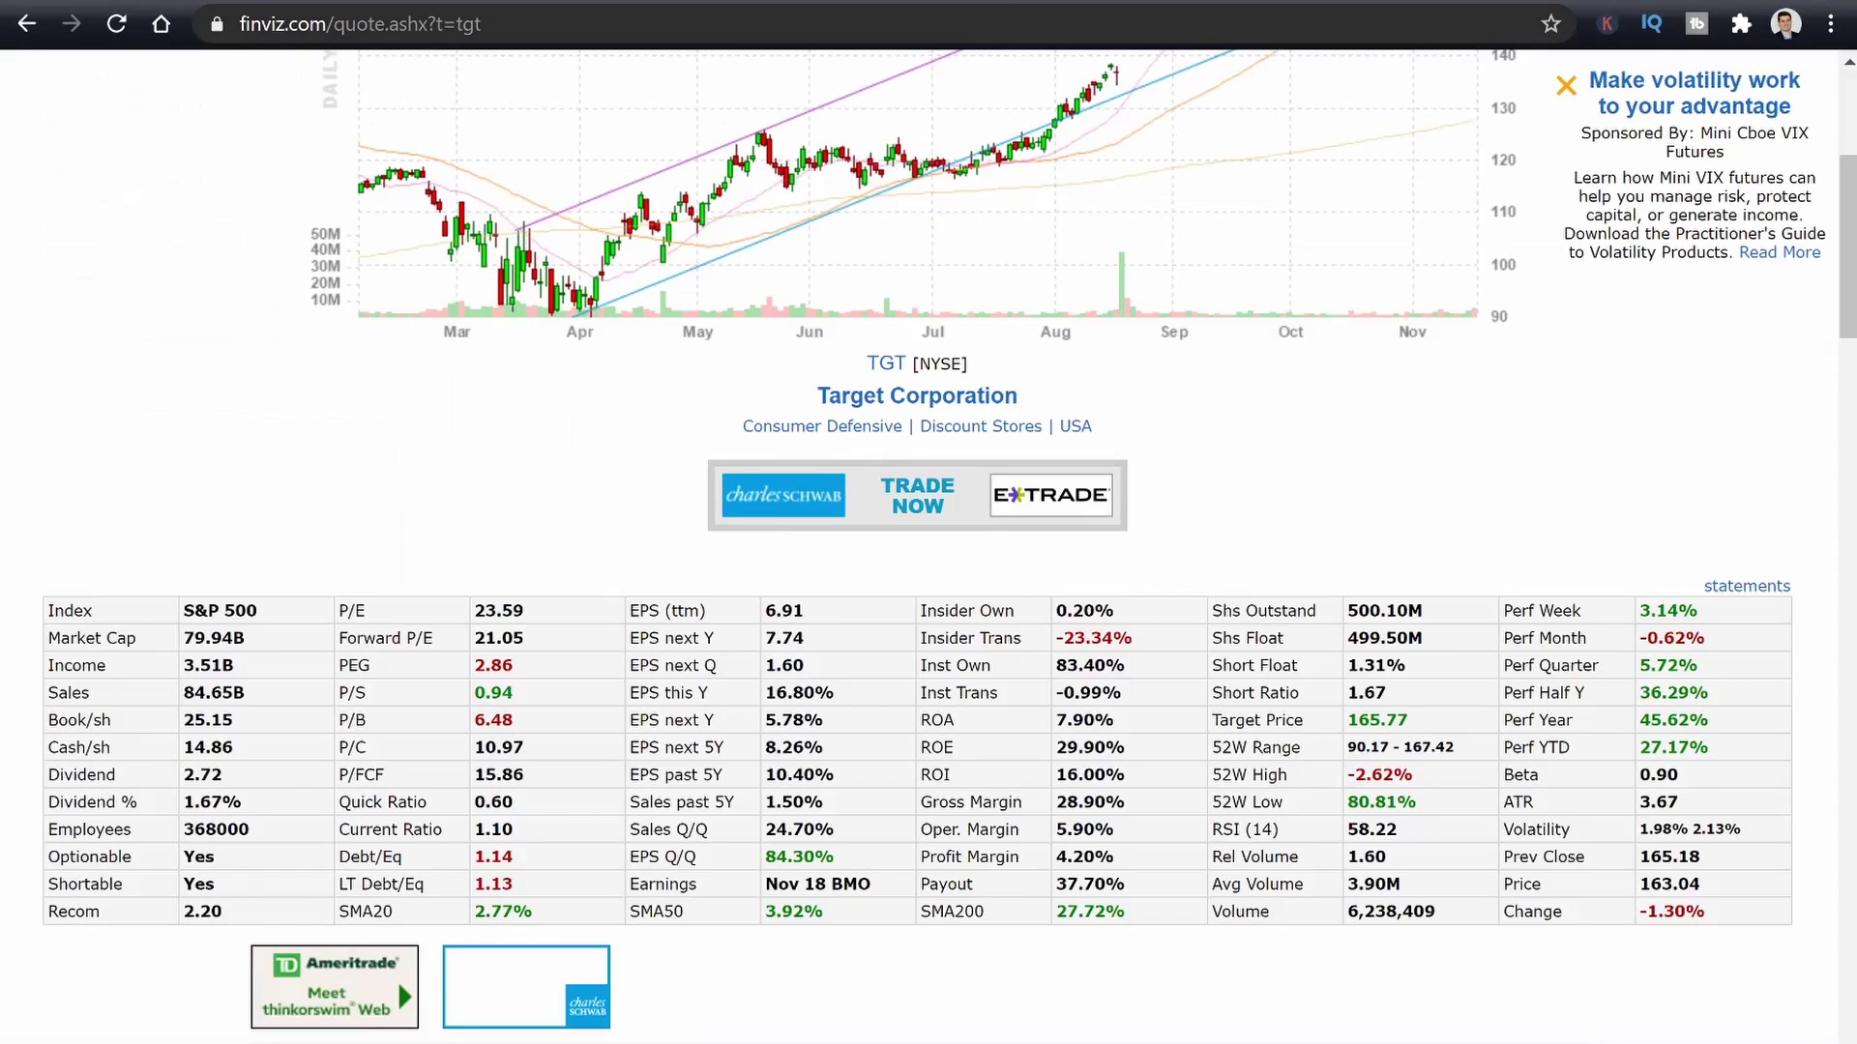
left_click_drag(242, 23, 419, 23)
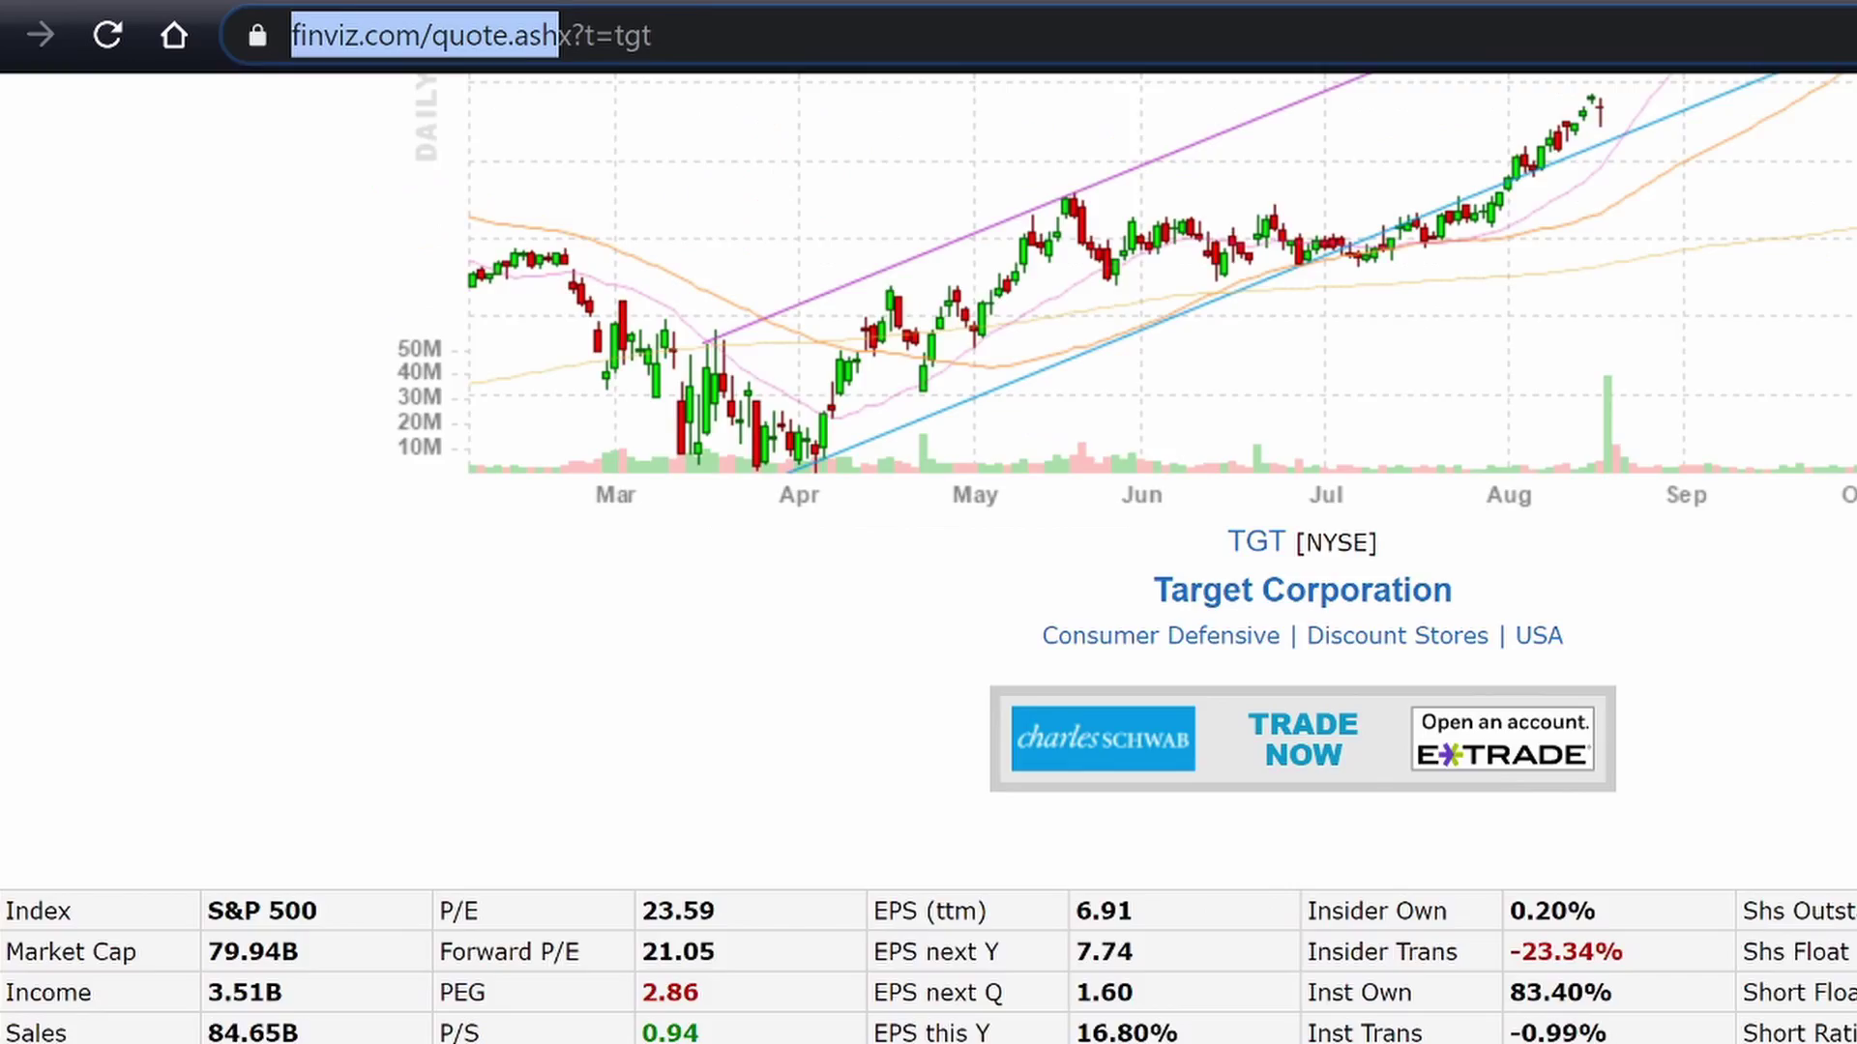
left_click_drag(559, 39, 619, 47)
key("ctrl+c")
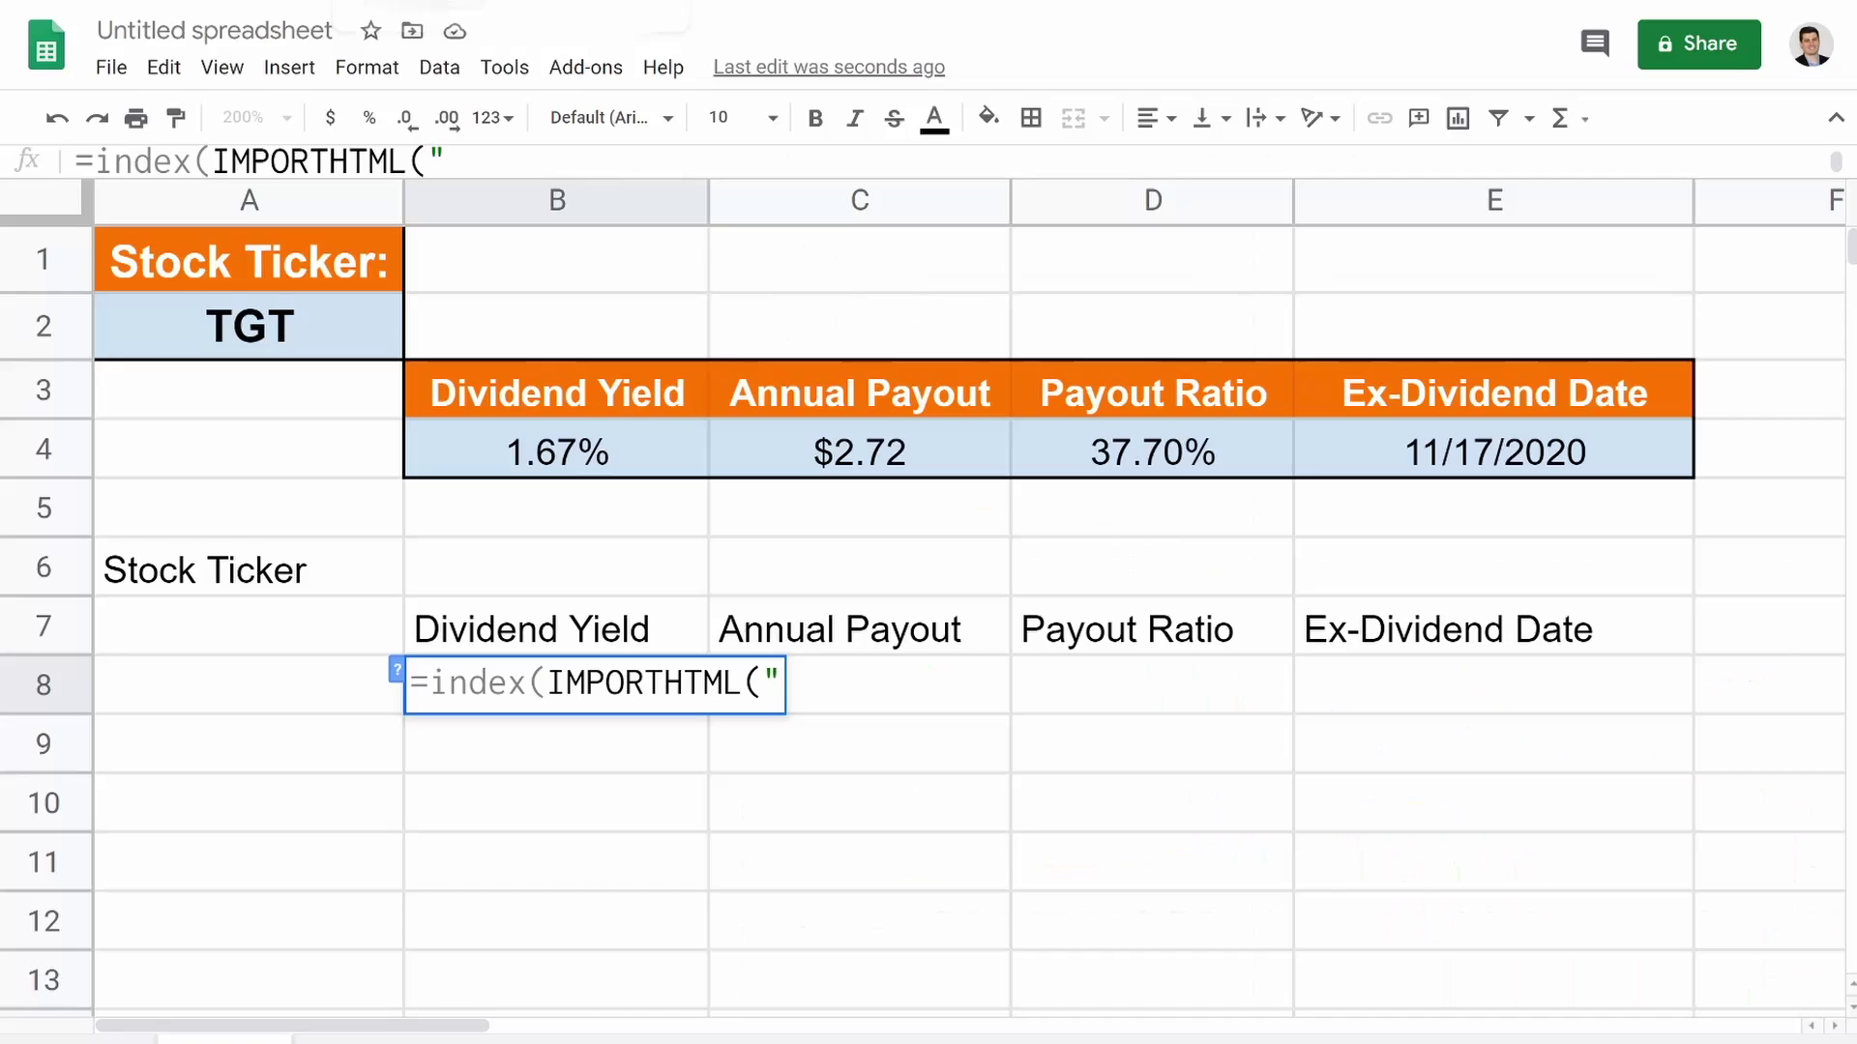
Paste the finviz URL into B8's formula, append A2, and add the "table",9 arguments.
left_click(281, 161)
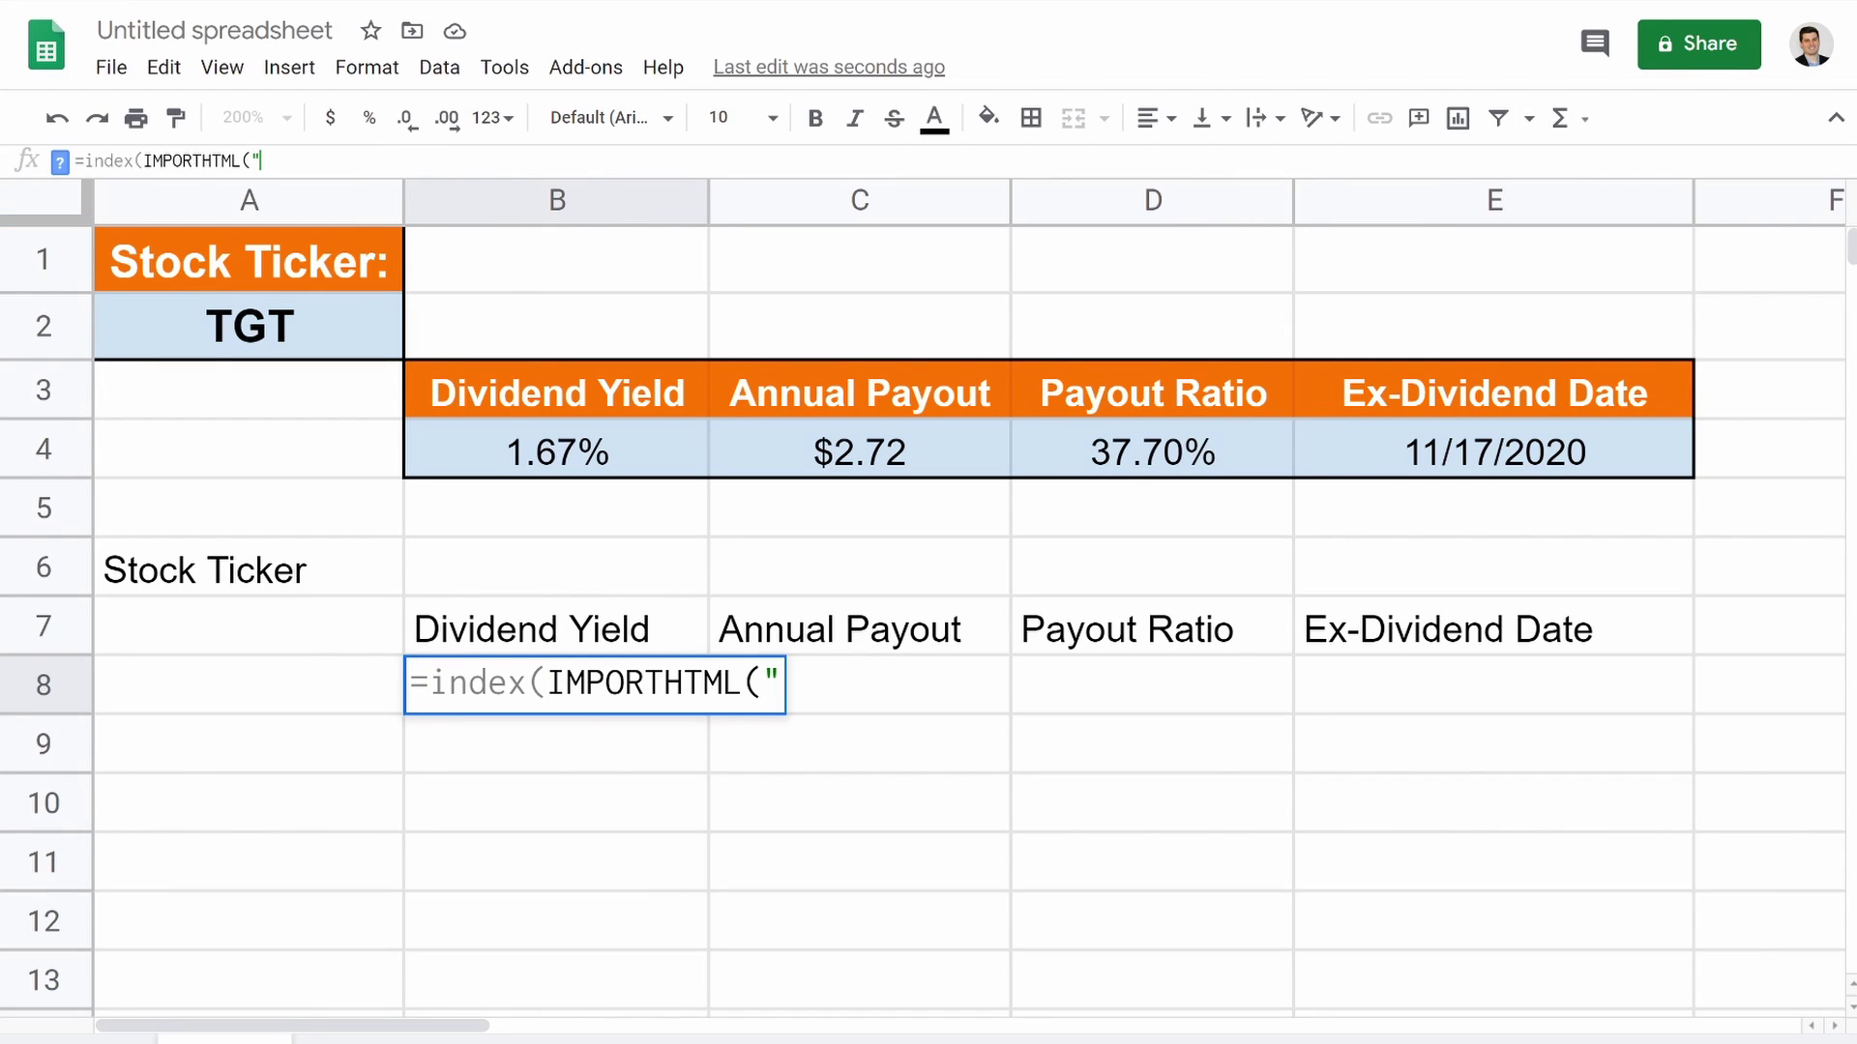
key("ctrl+v")
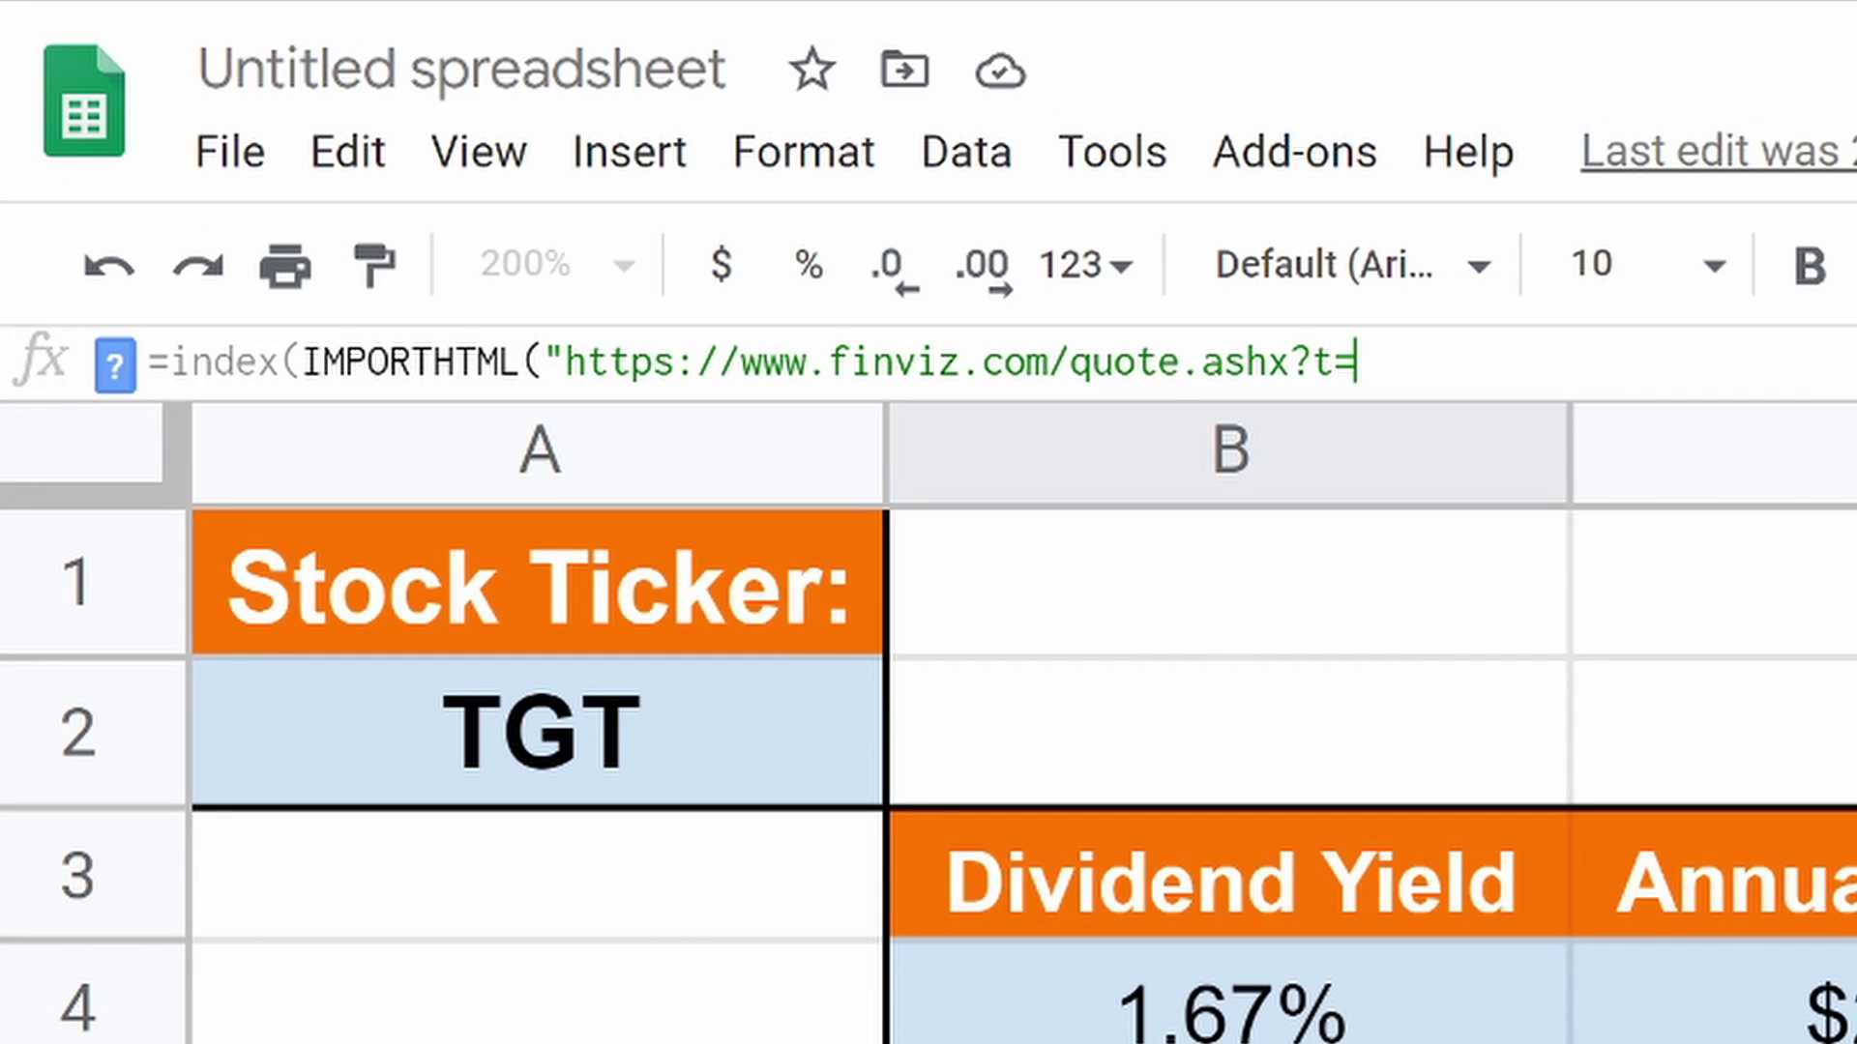
type("\"&")
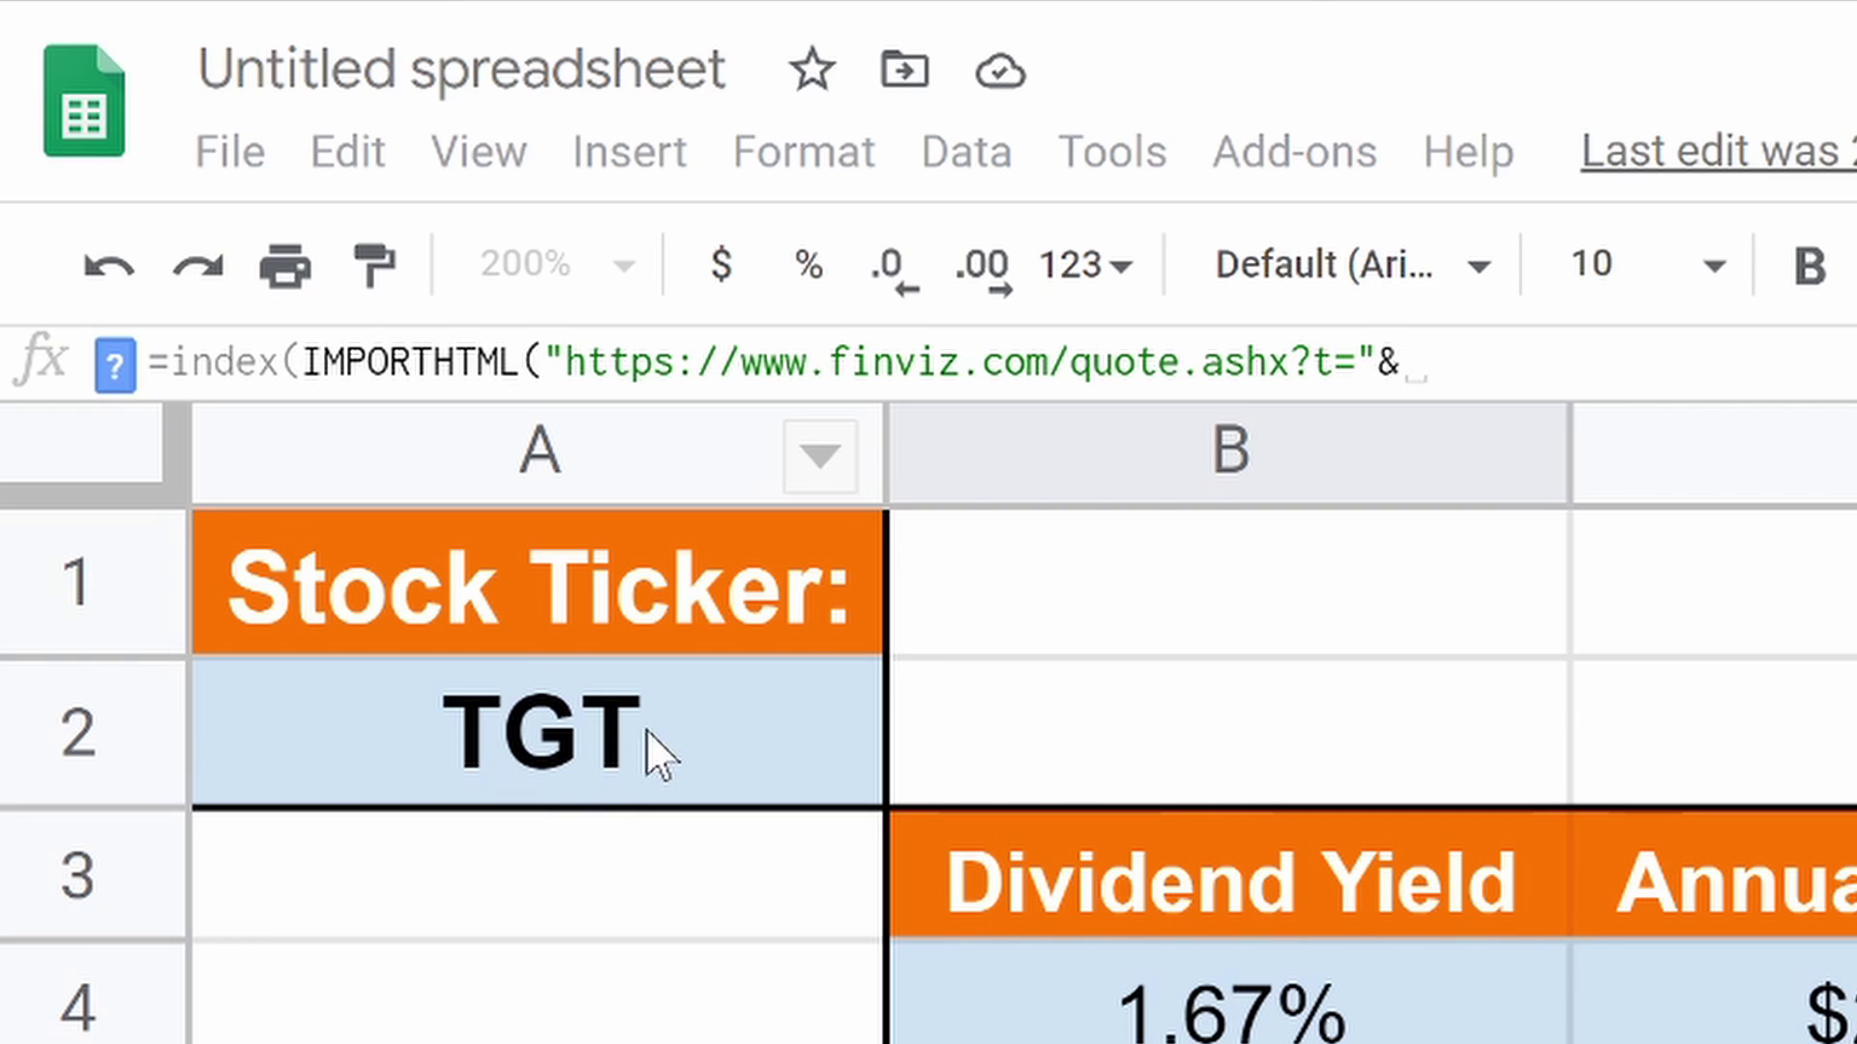
left_click(476, 745)
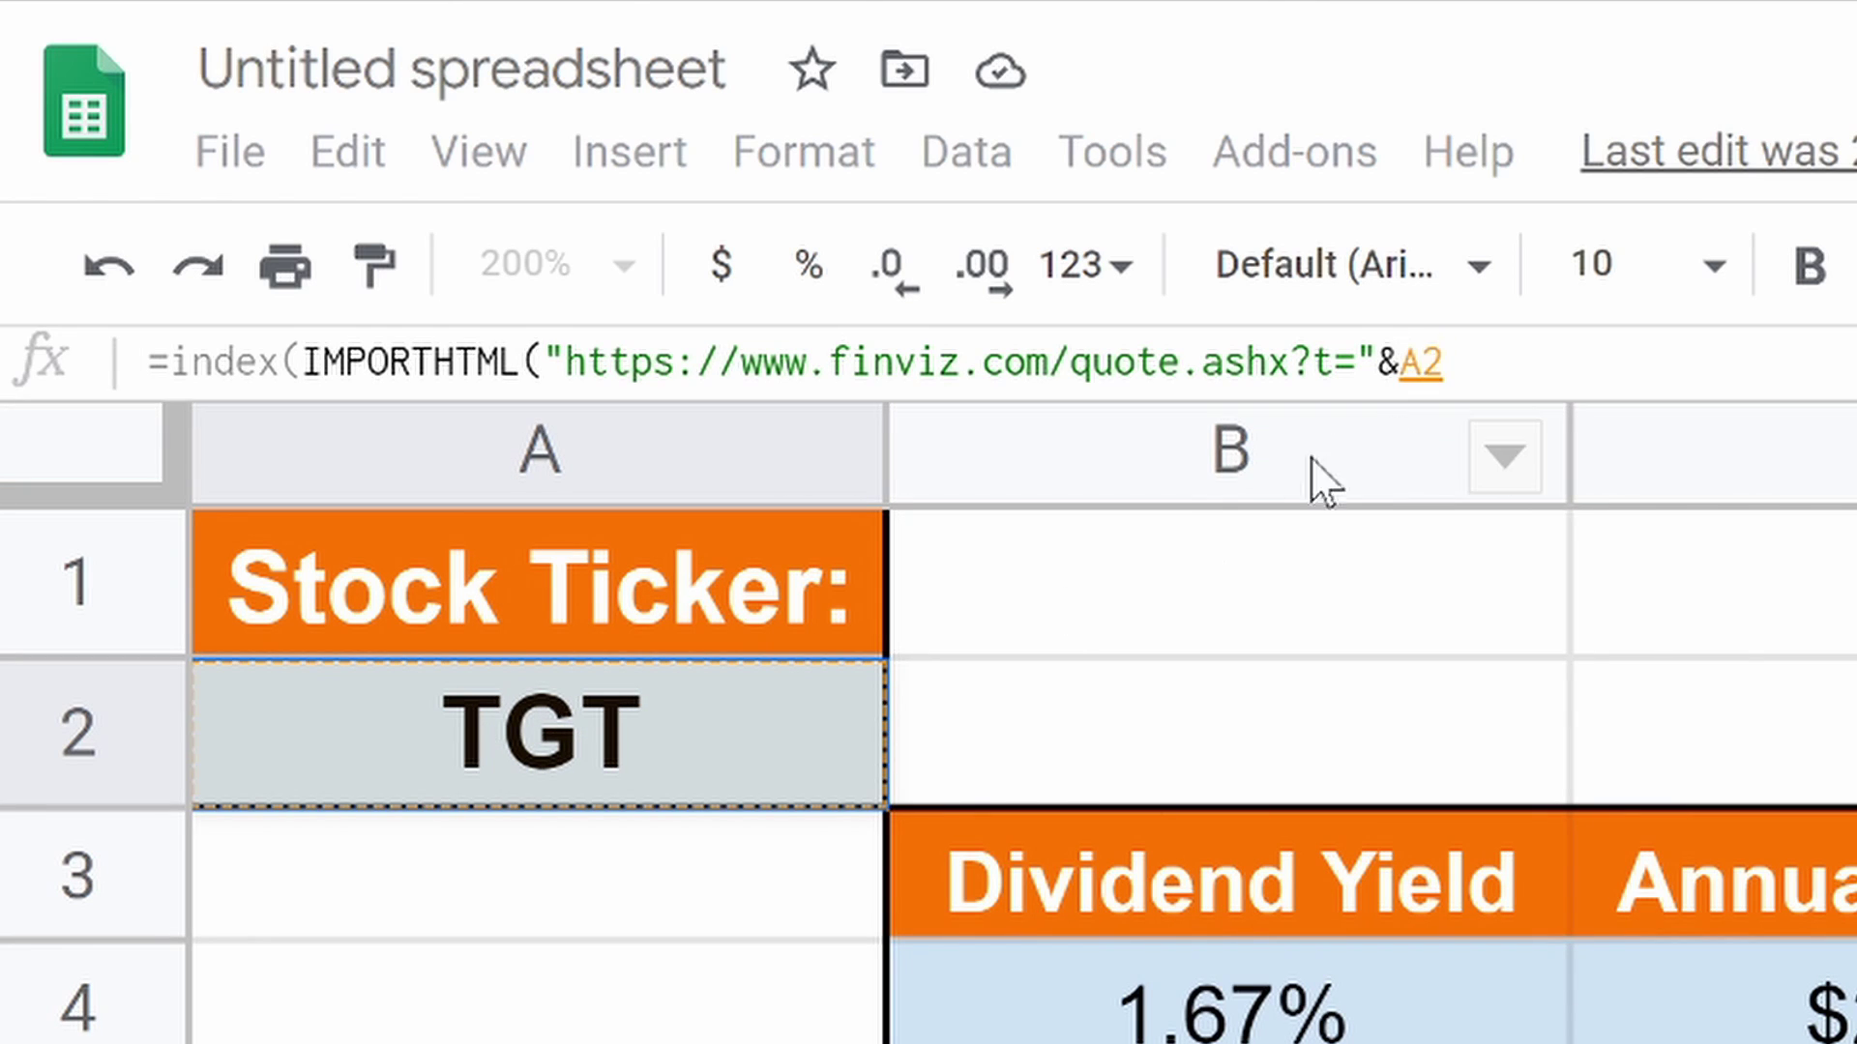
type(",")
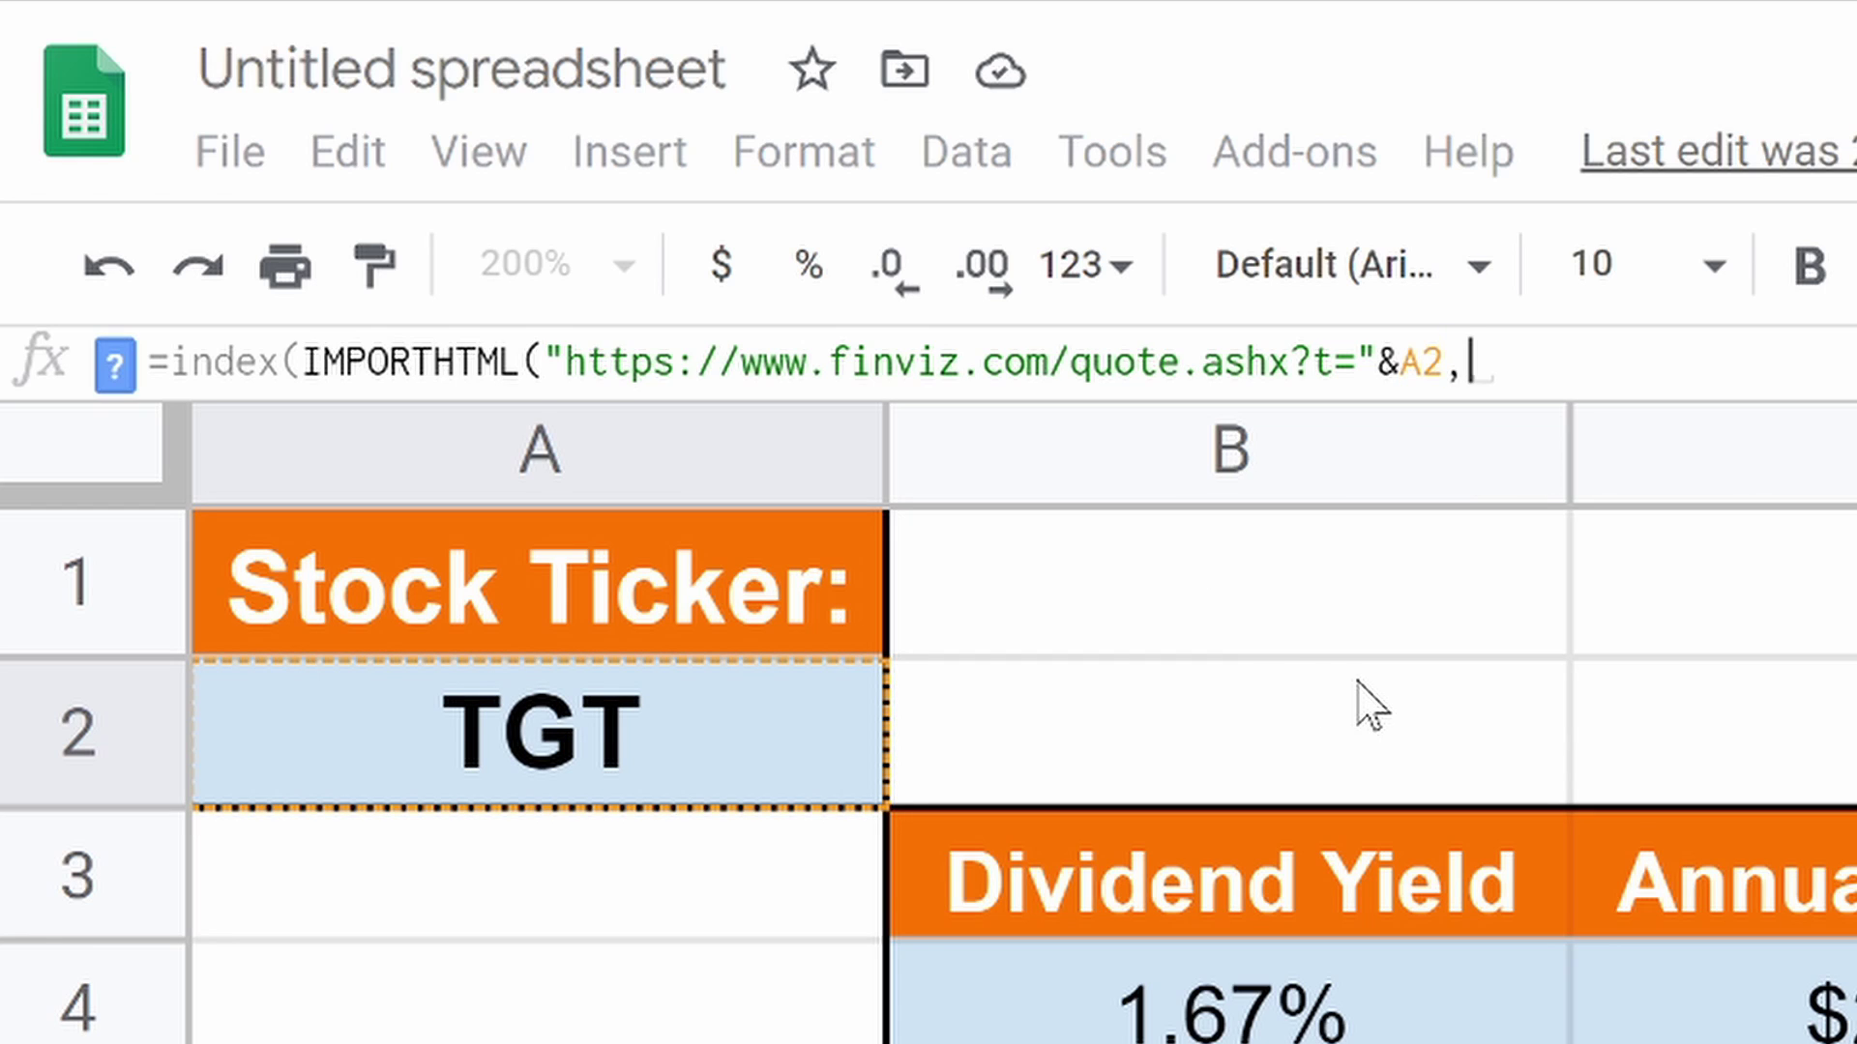
type("\"table\"")
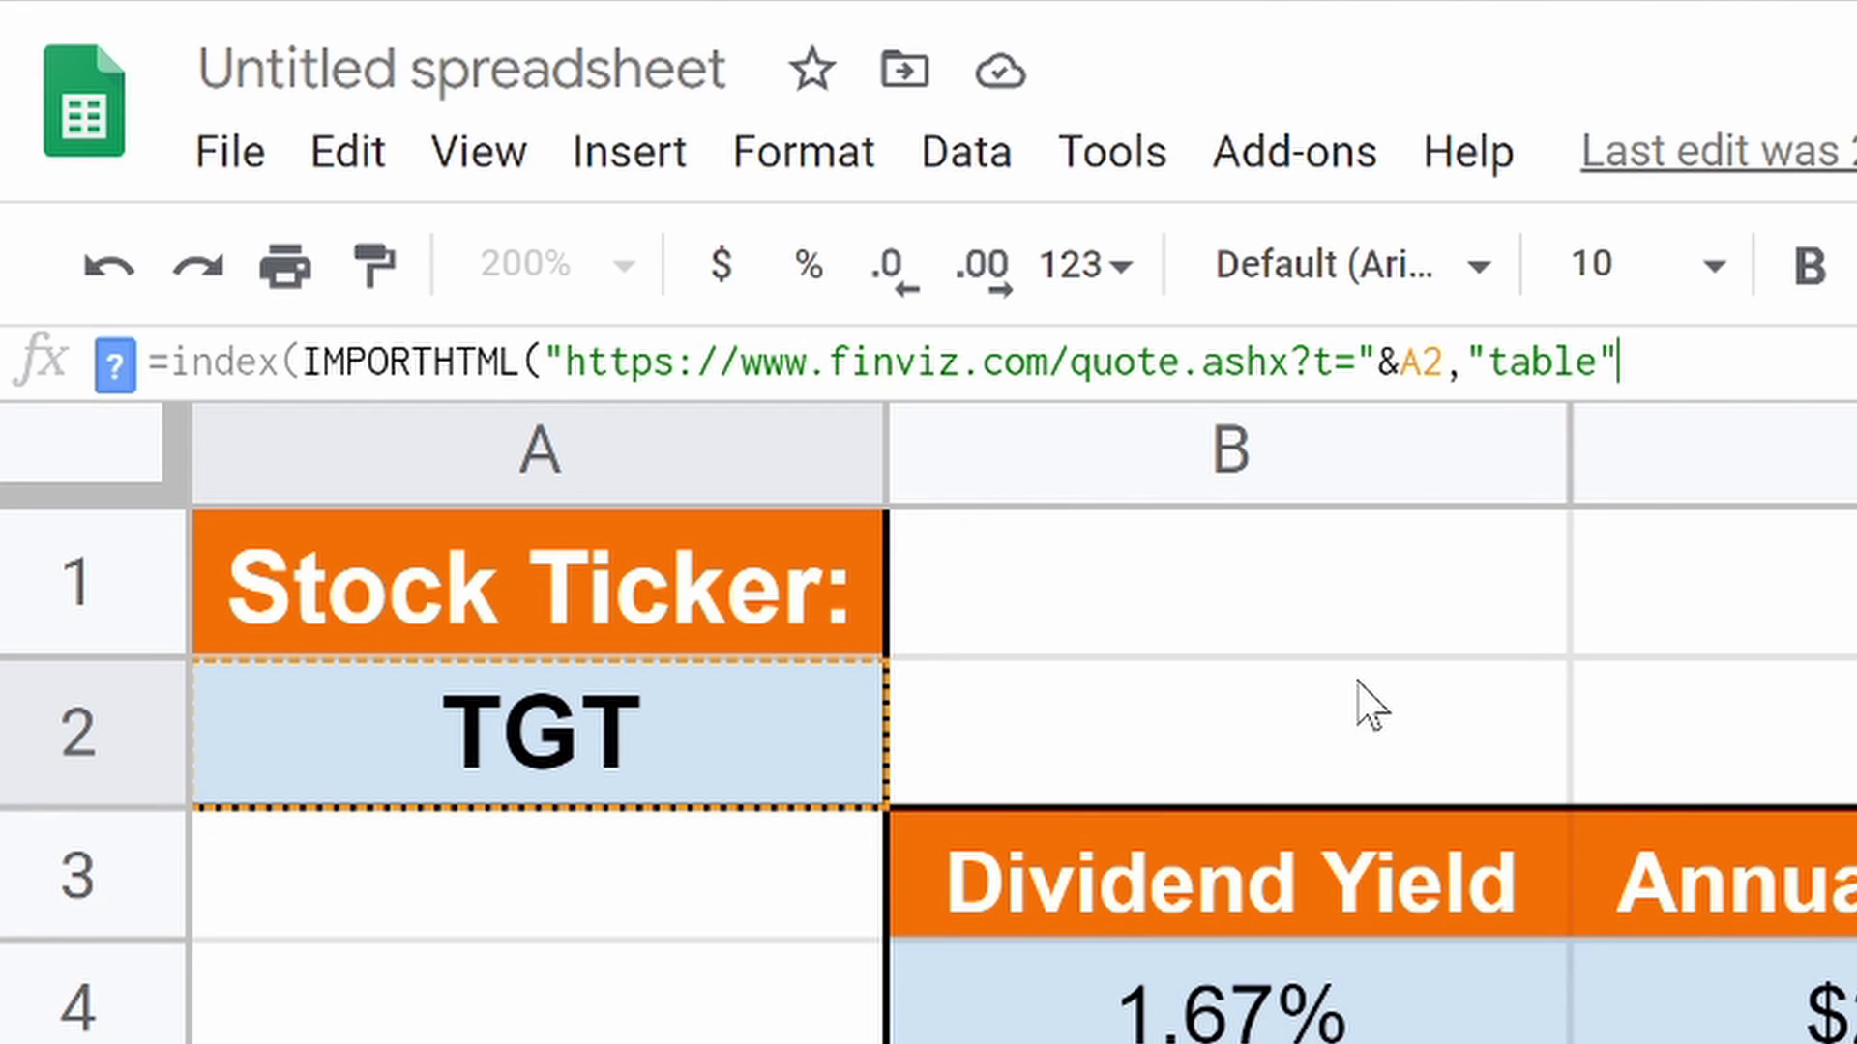
type(",")
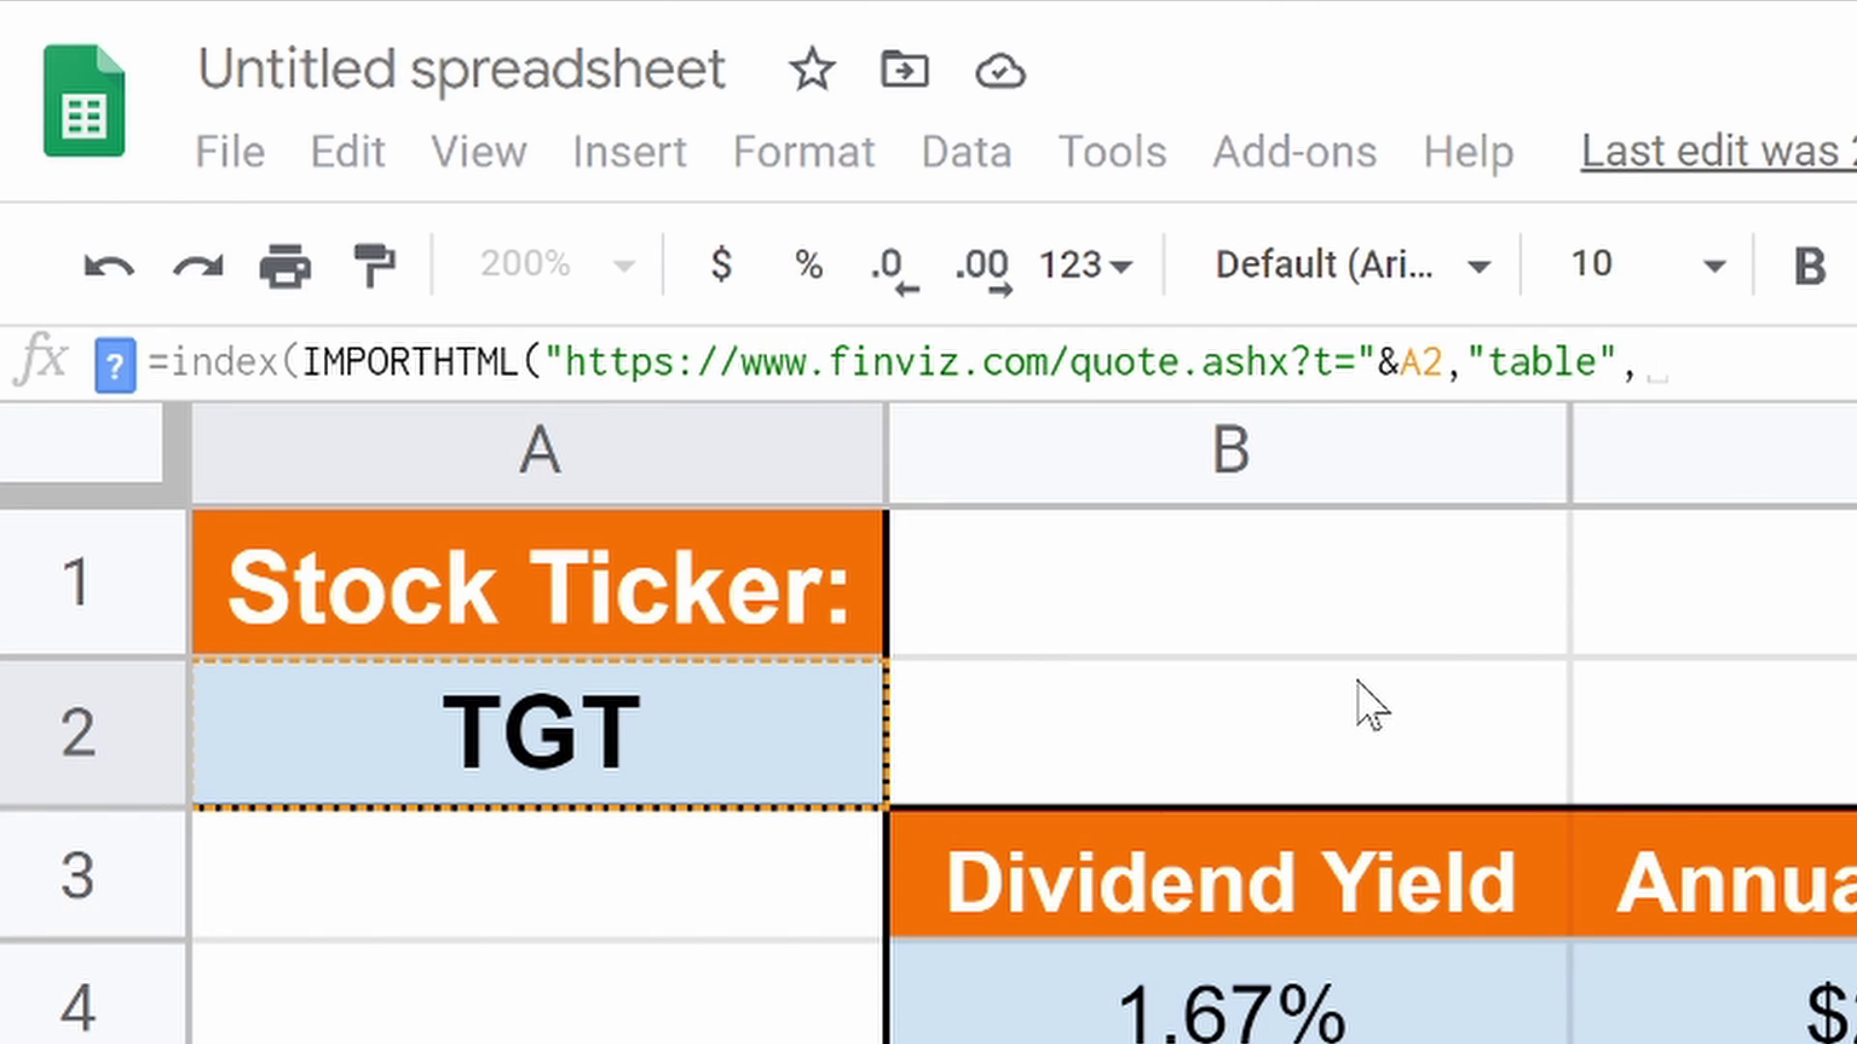
type("9")
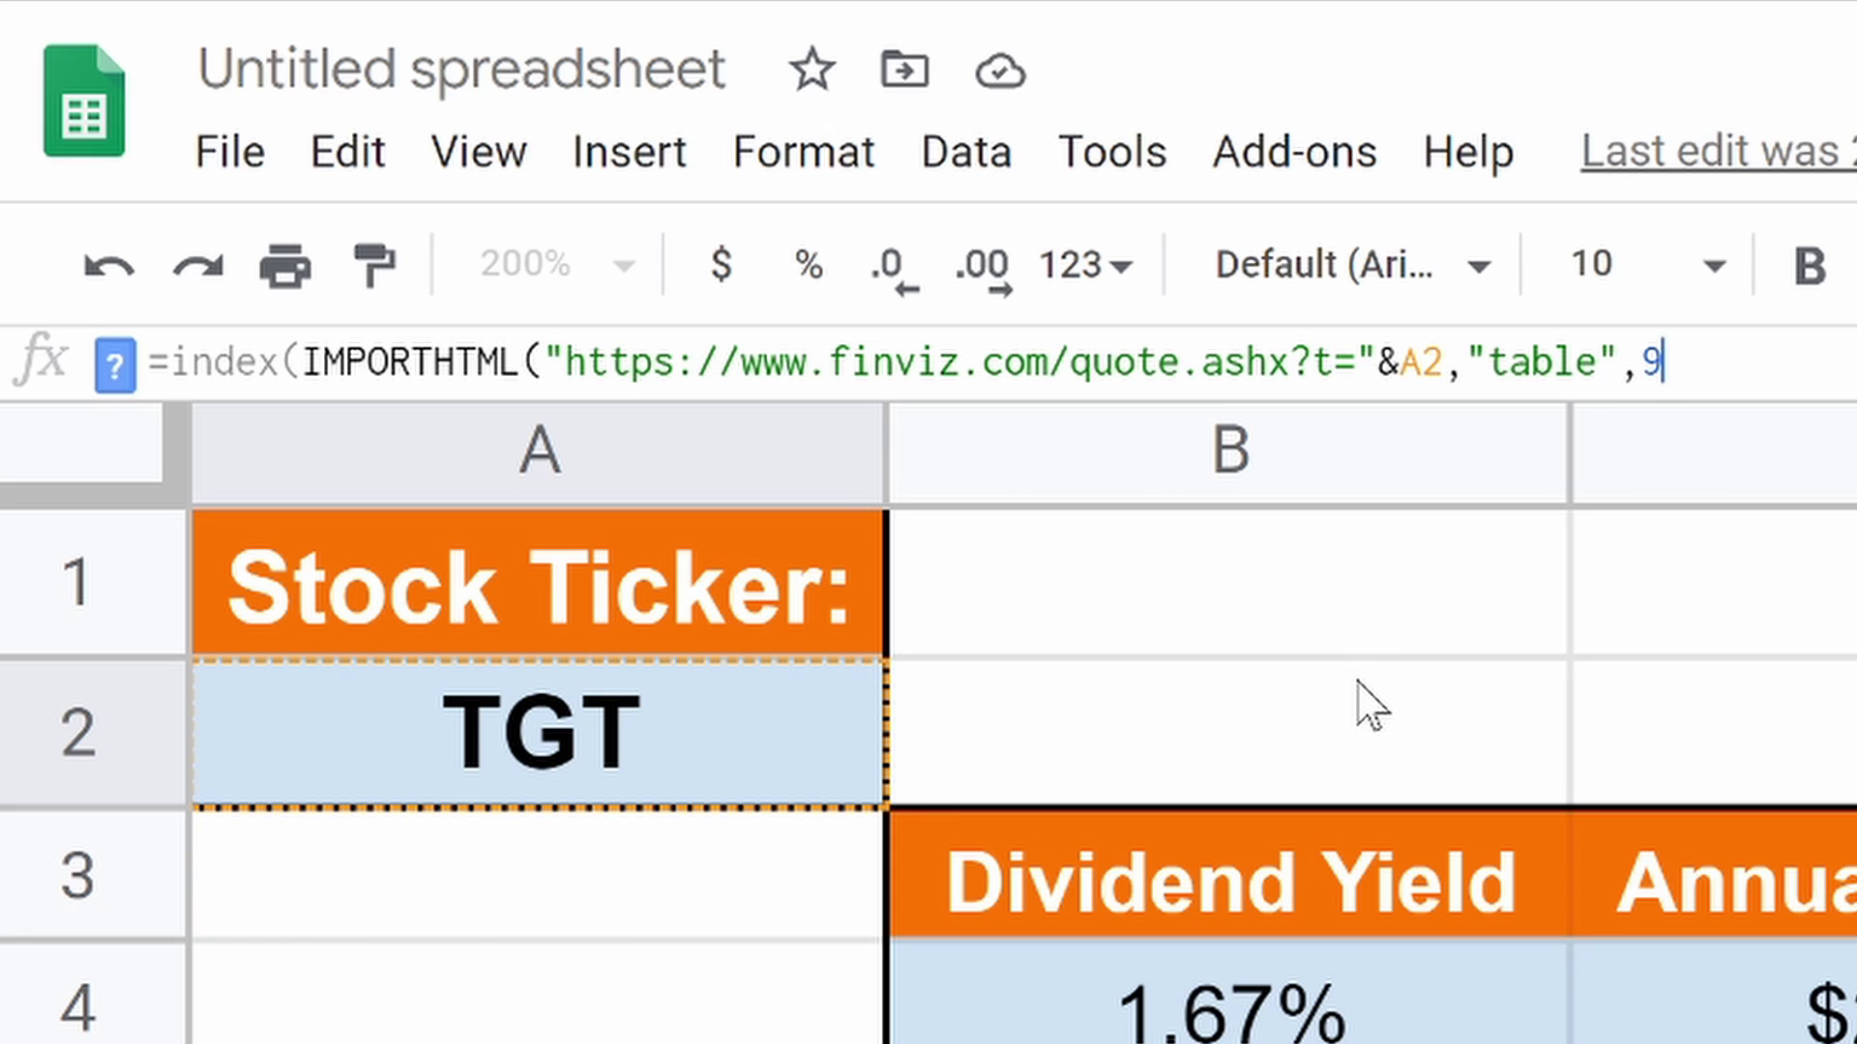
type(")")
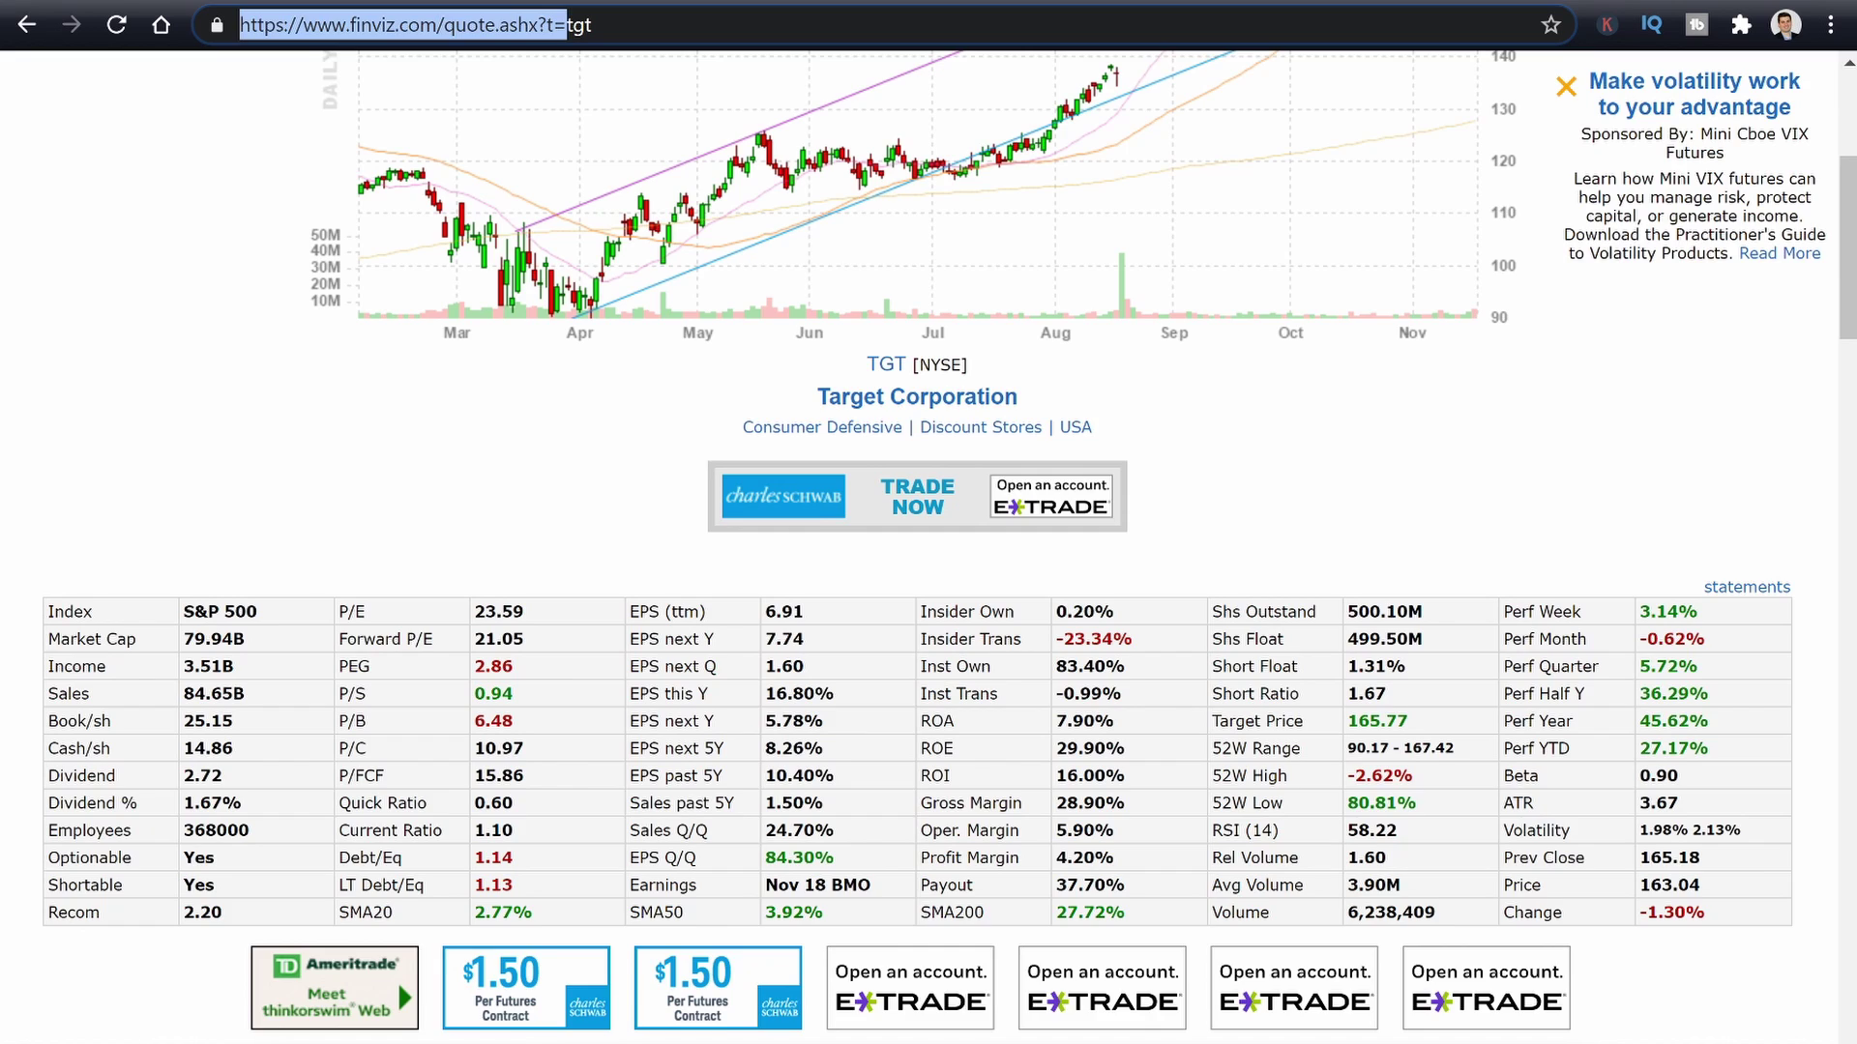
Finish B8's INDEX formula with row 8, column 2 and fix the missing comma.
key("ctrl+Tab")
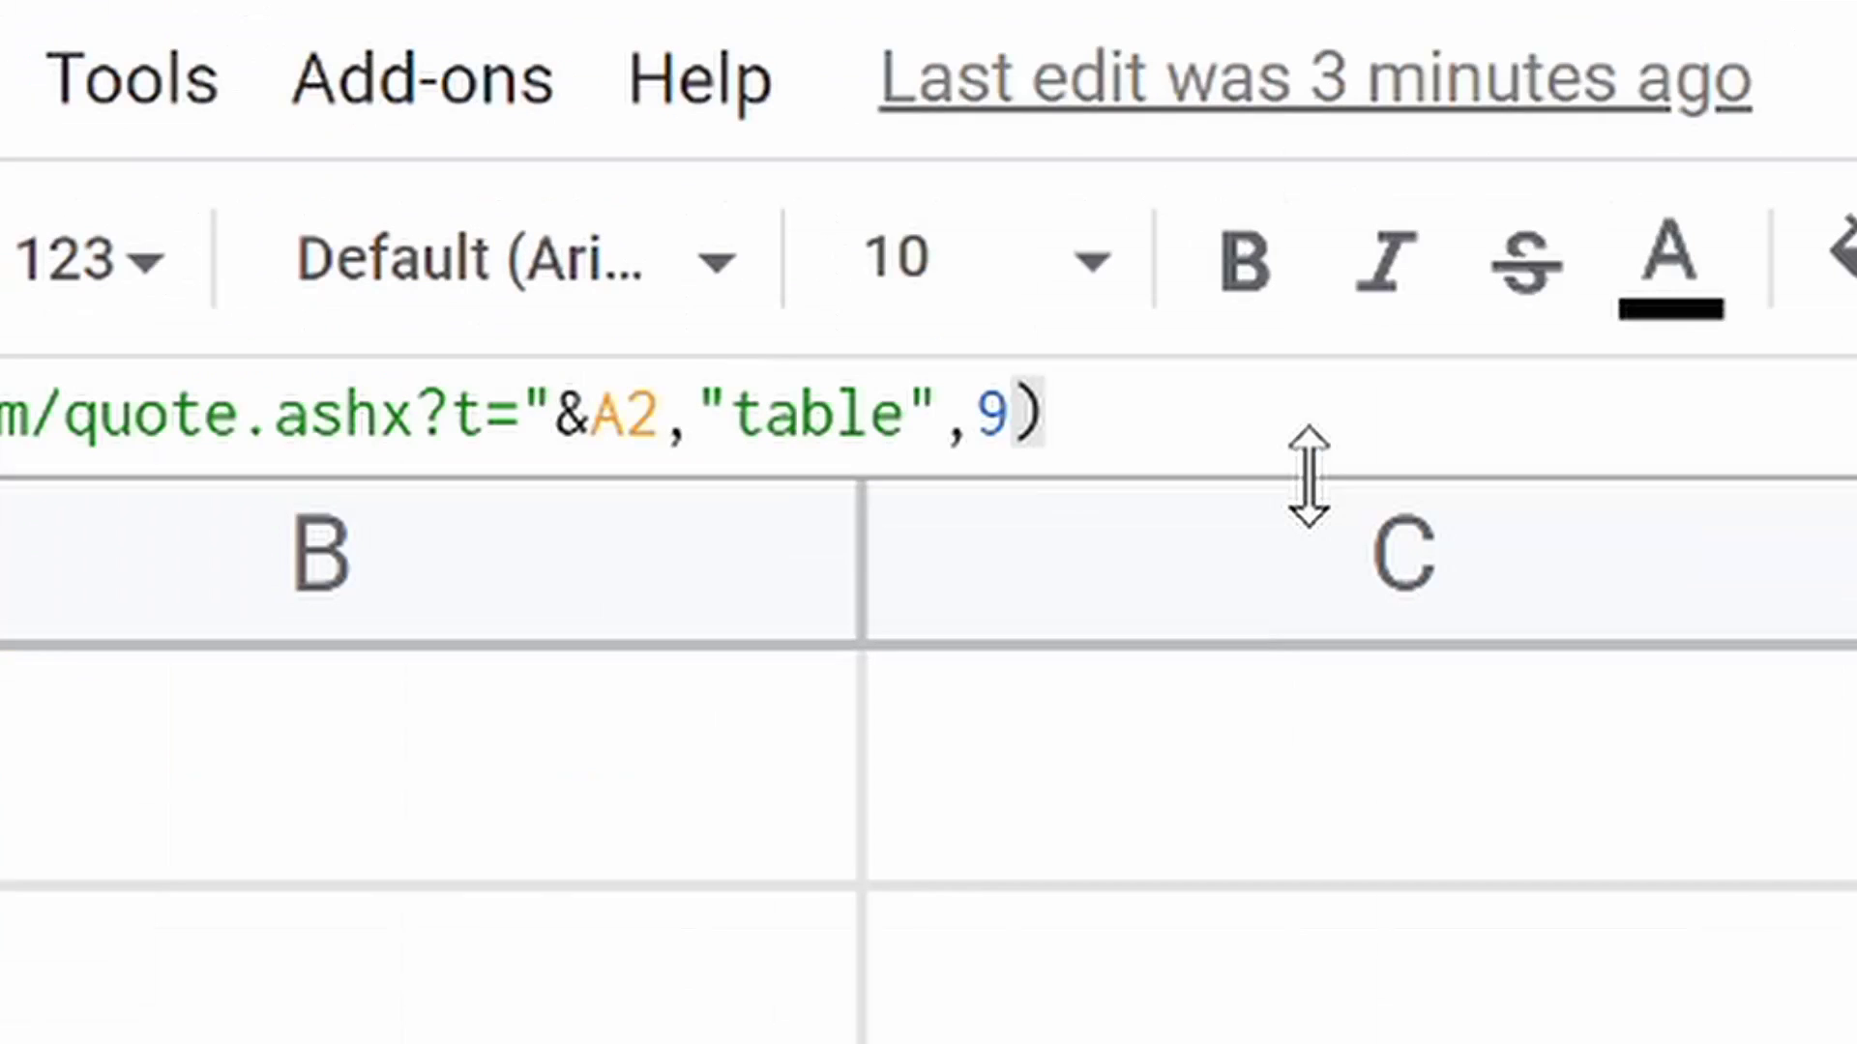
type("8,2")
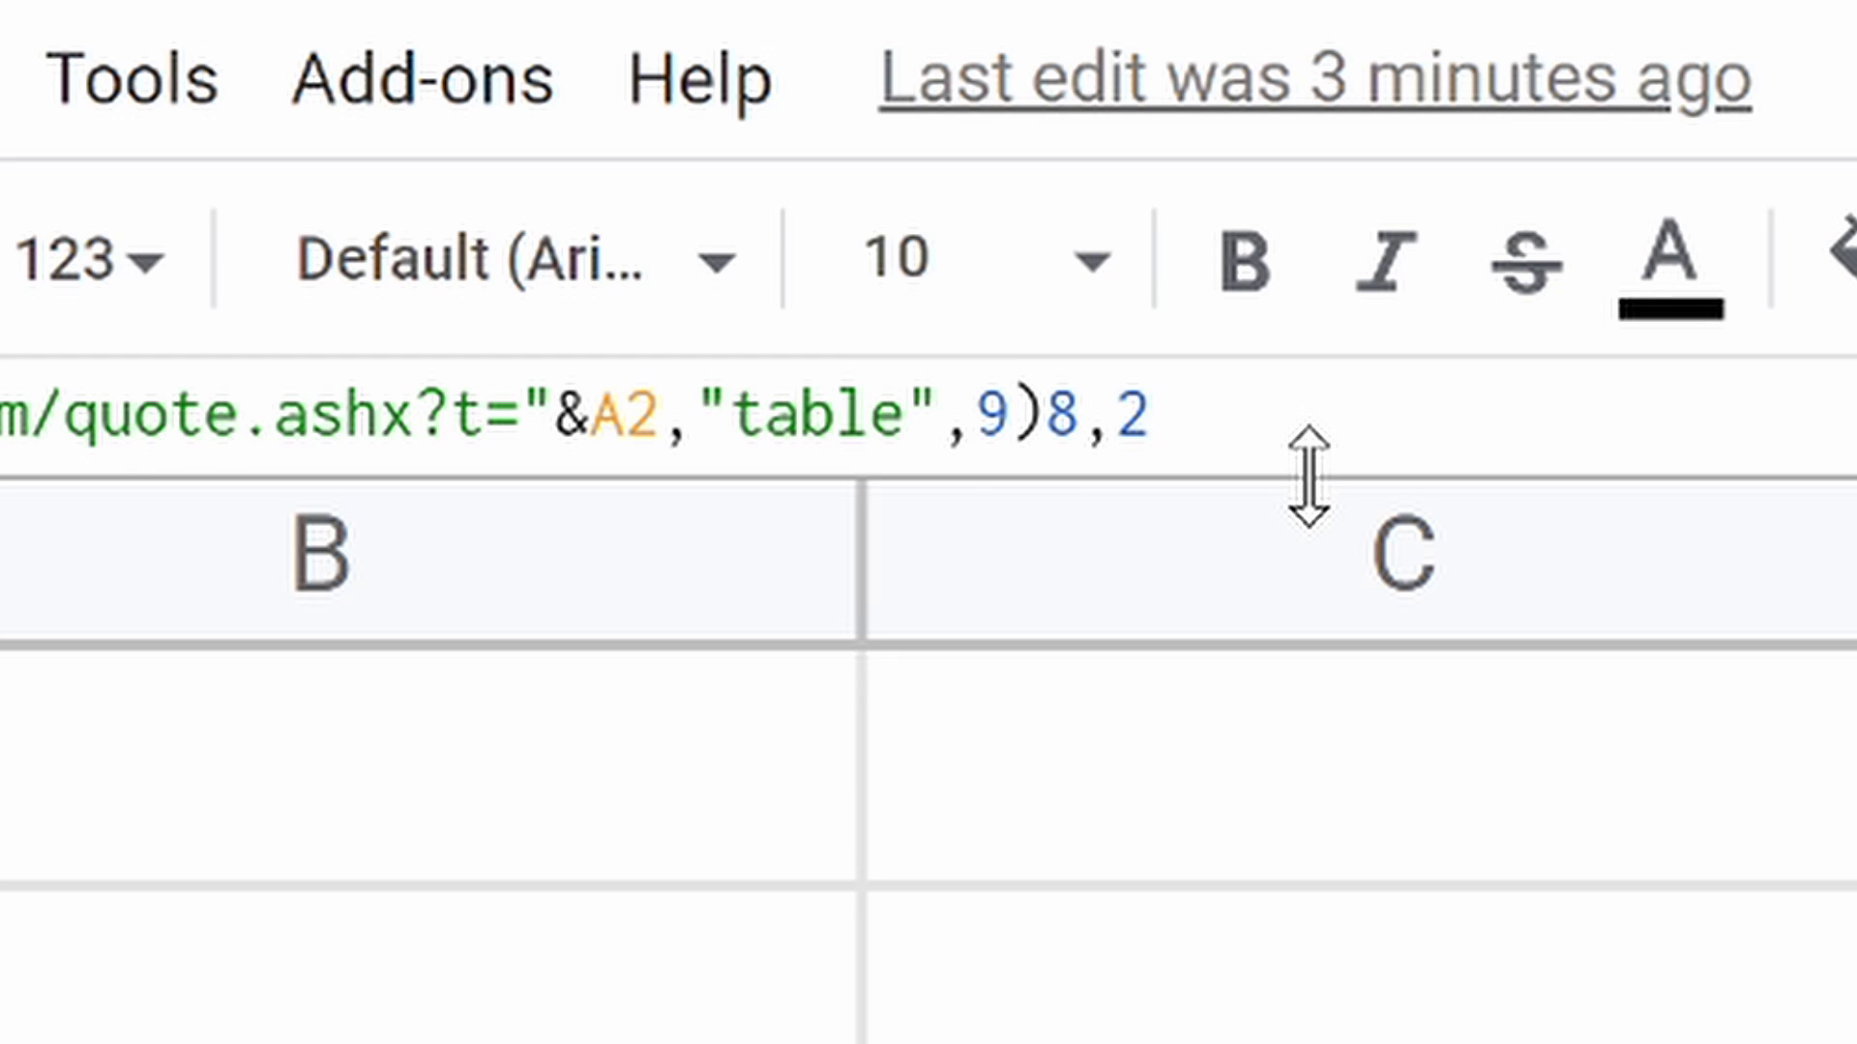
type(")")
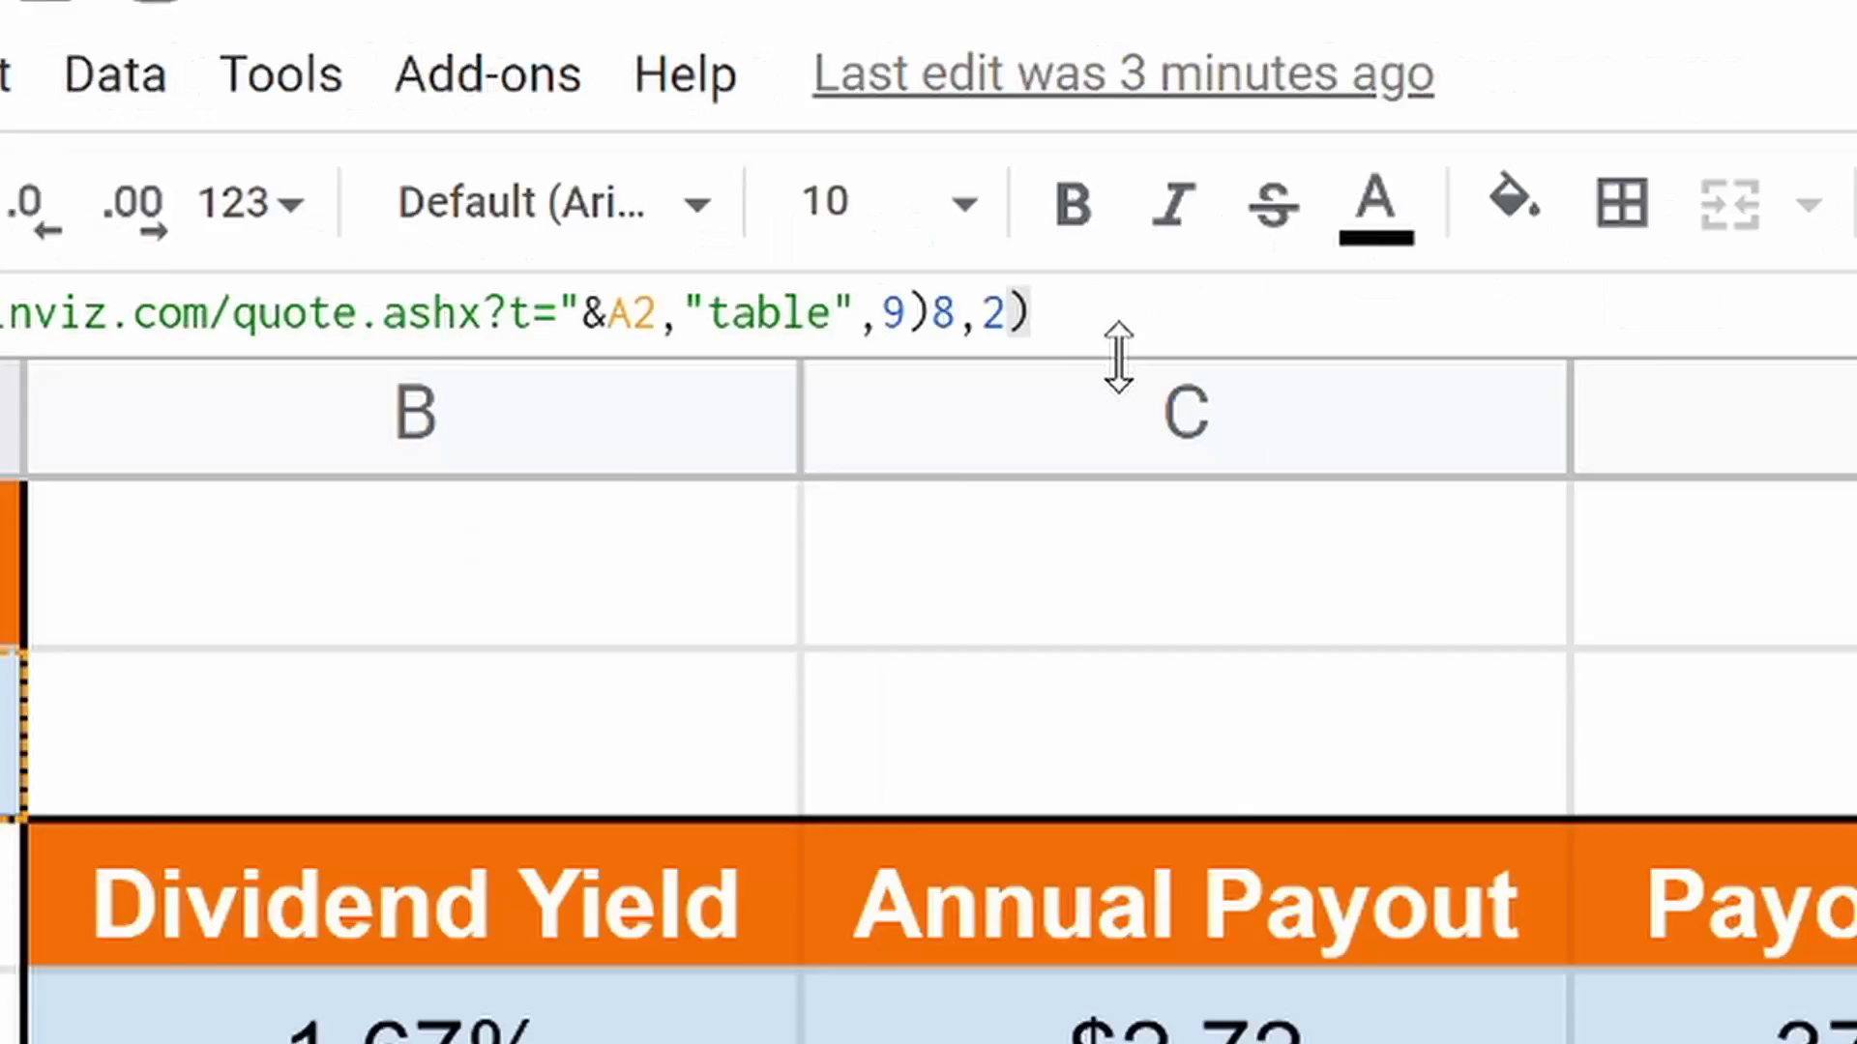
key("Return")
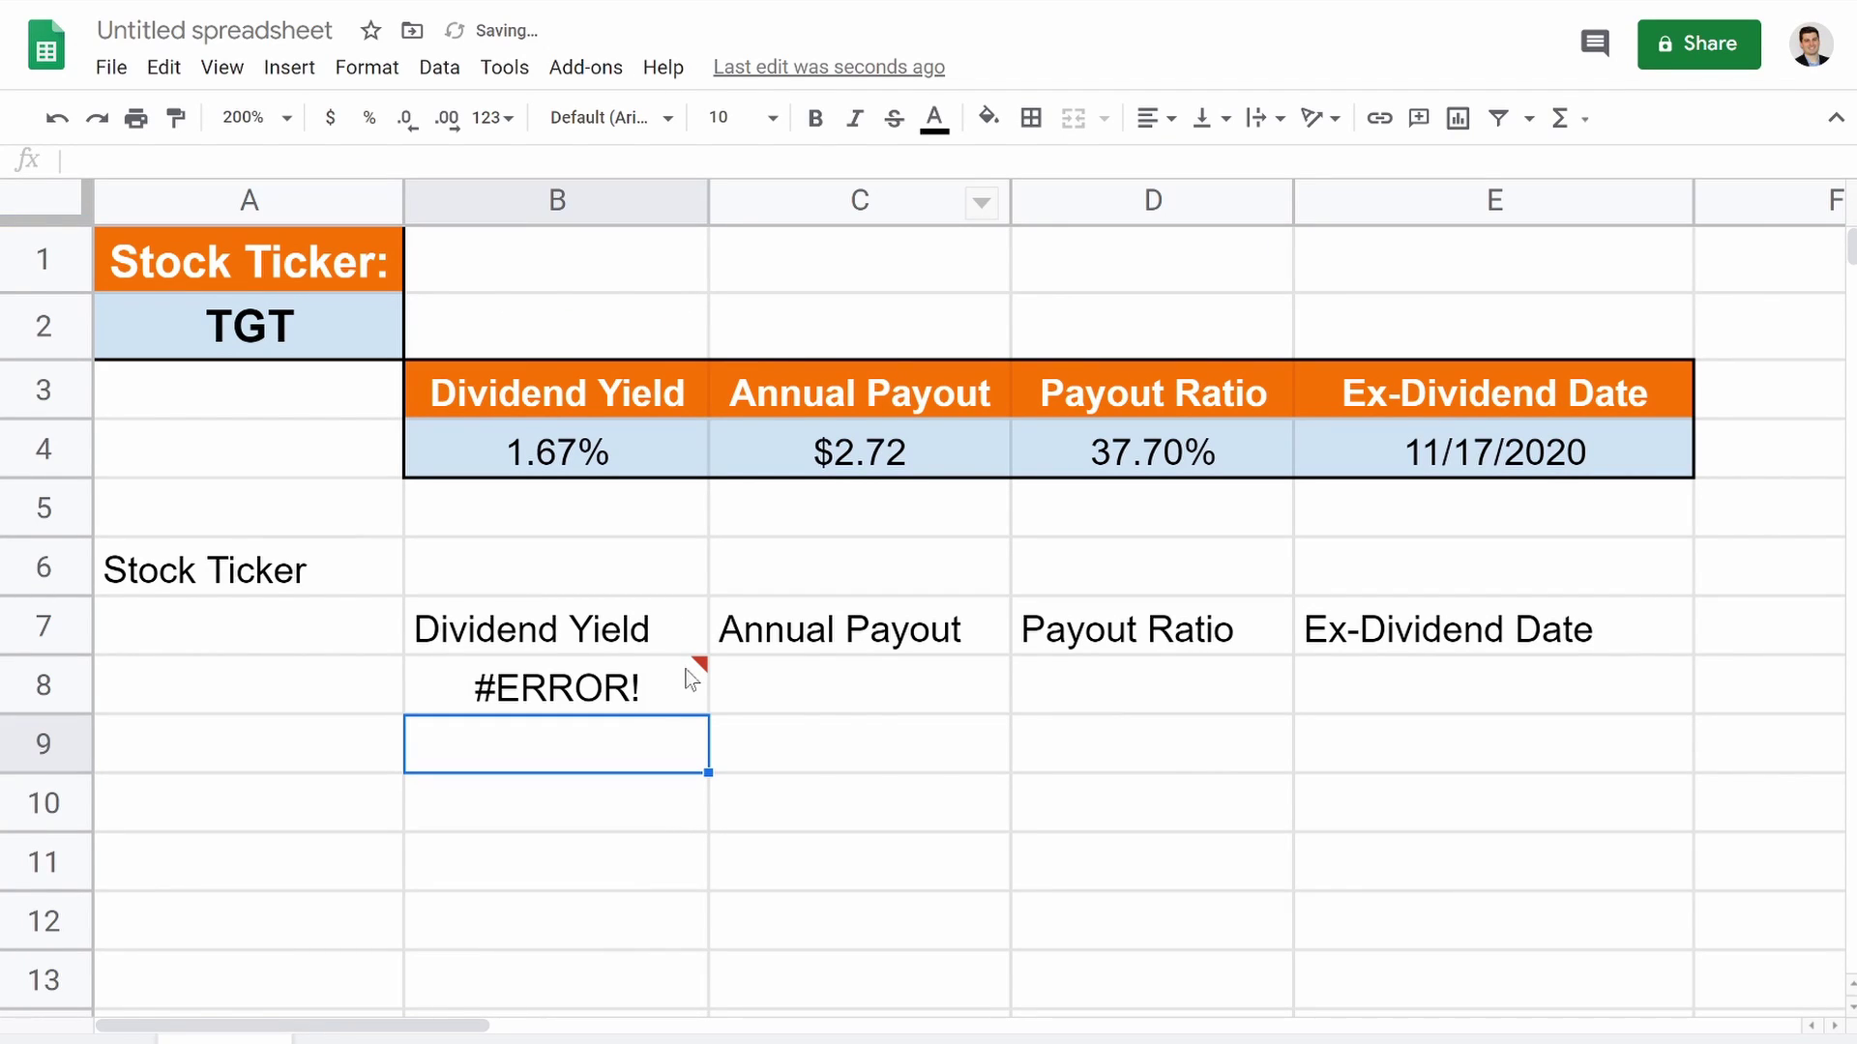
left_click(618, 696)
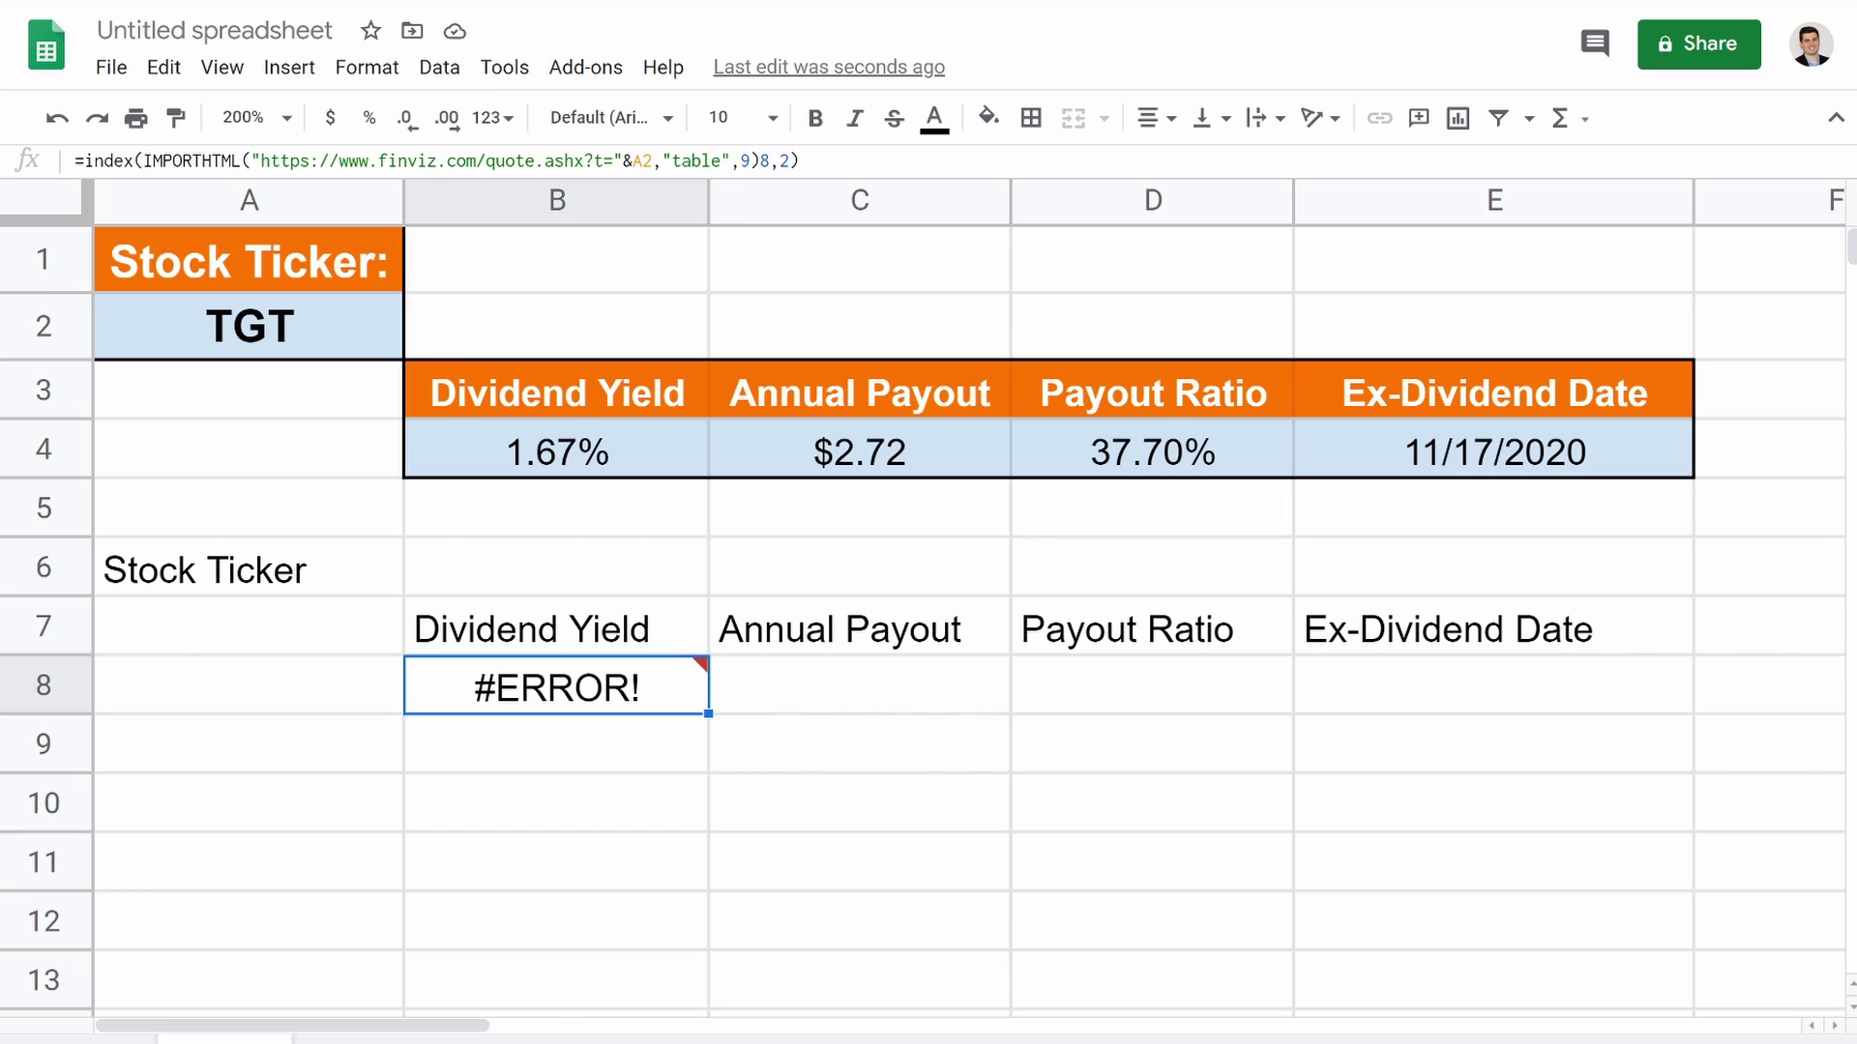
left_click(757, 160)
type(",")
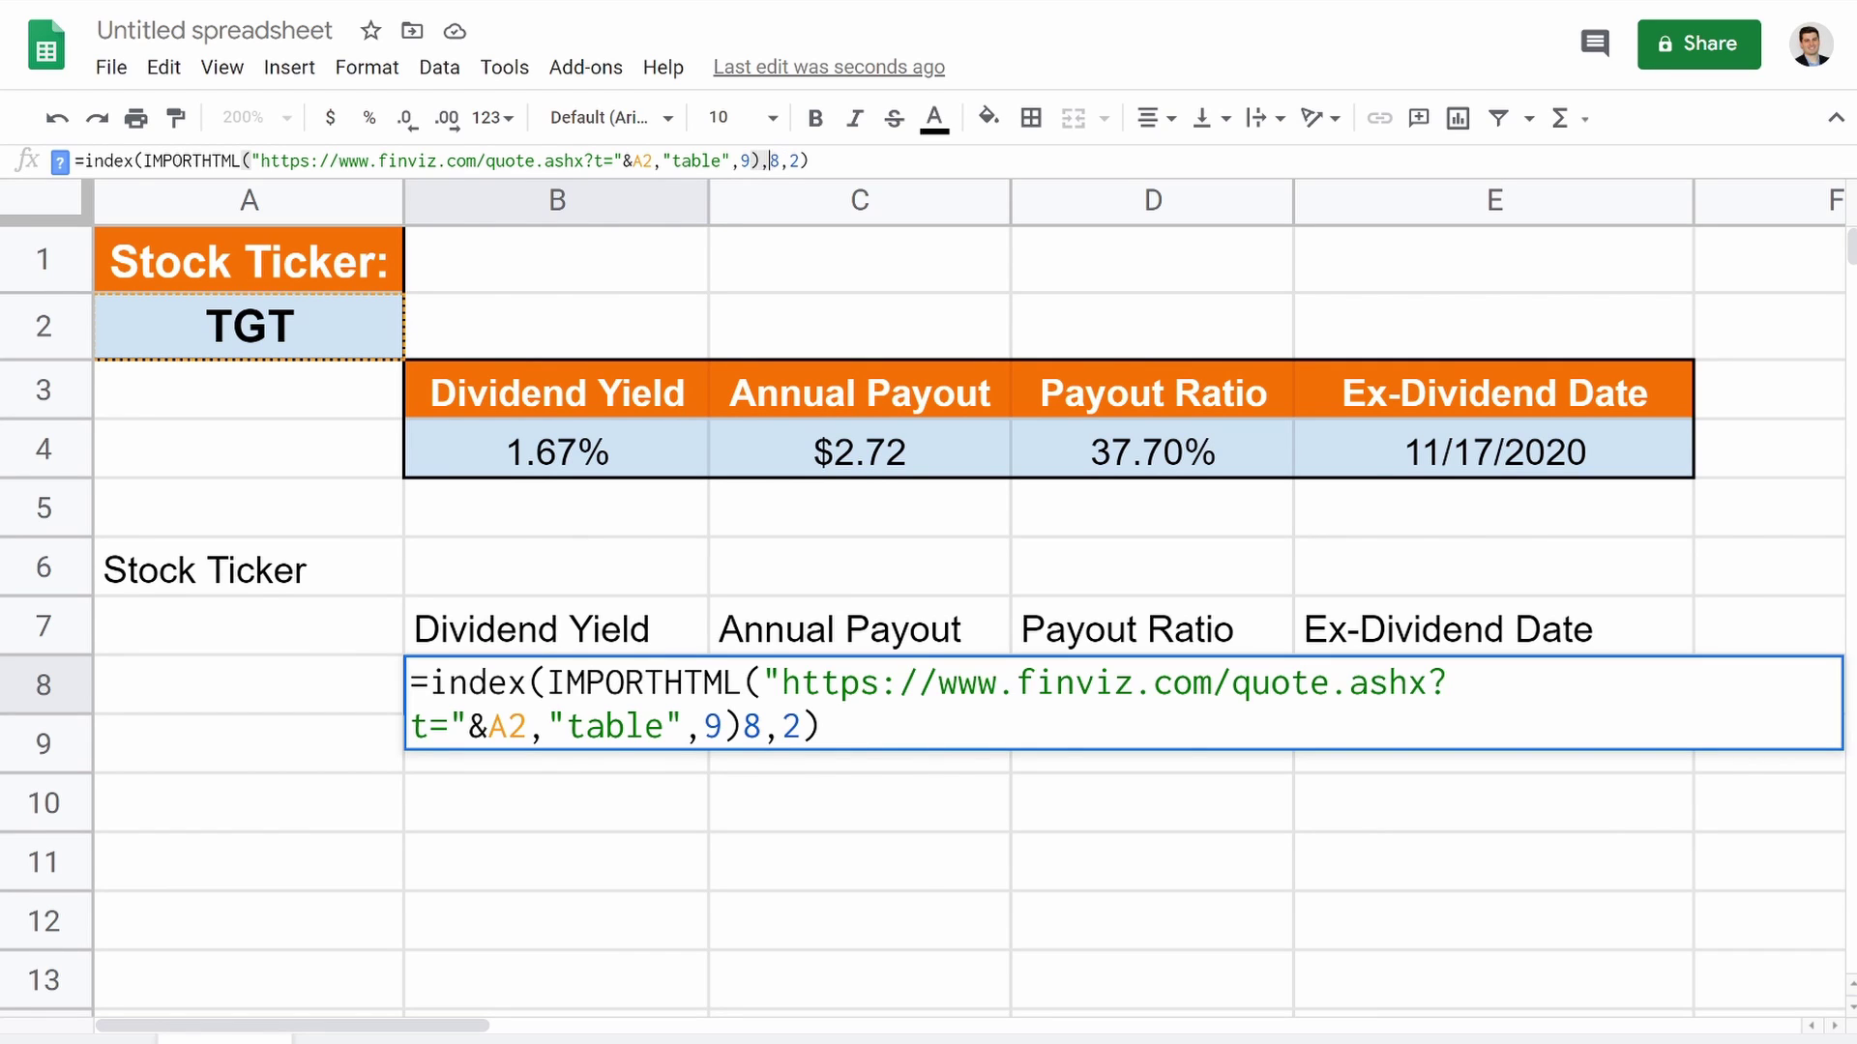
key("Return")
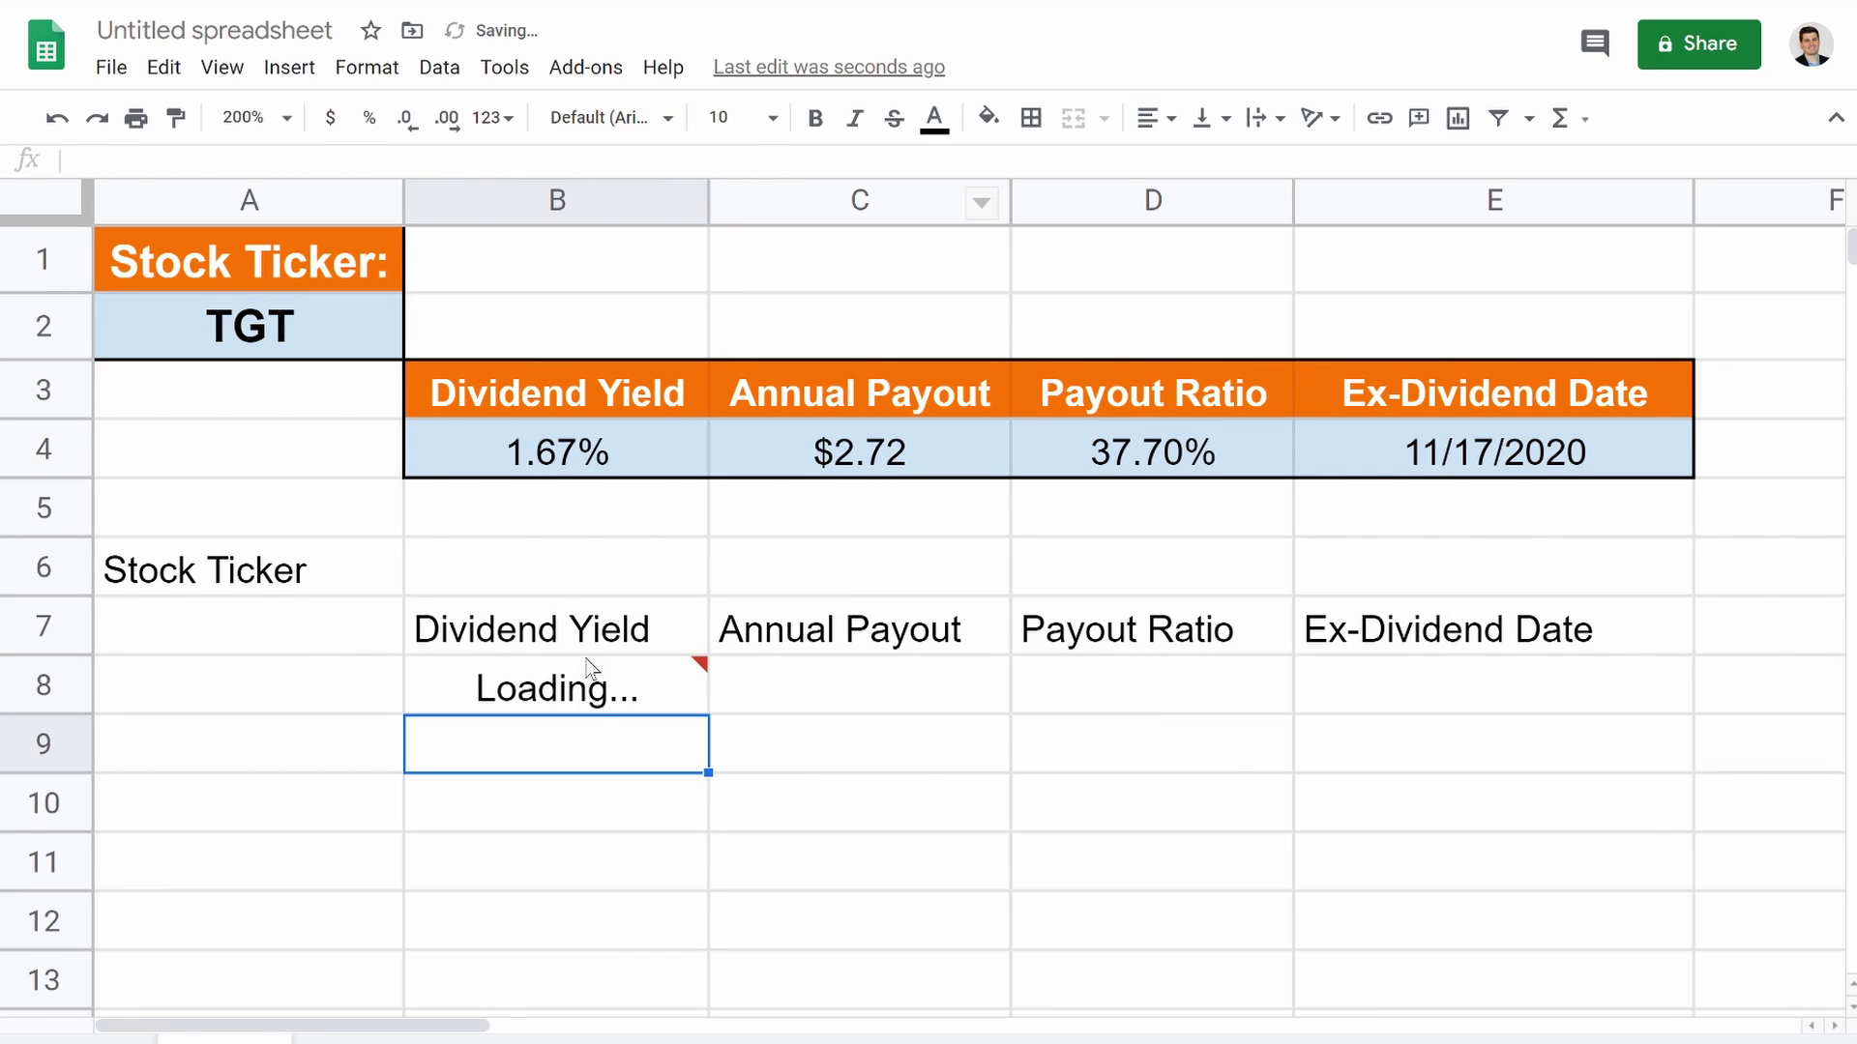
Centre-align the 1.67% dividend yield in B8.
left_click(519, 698)
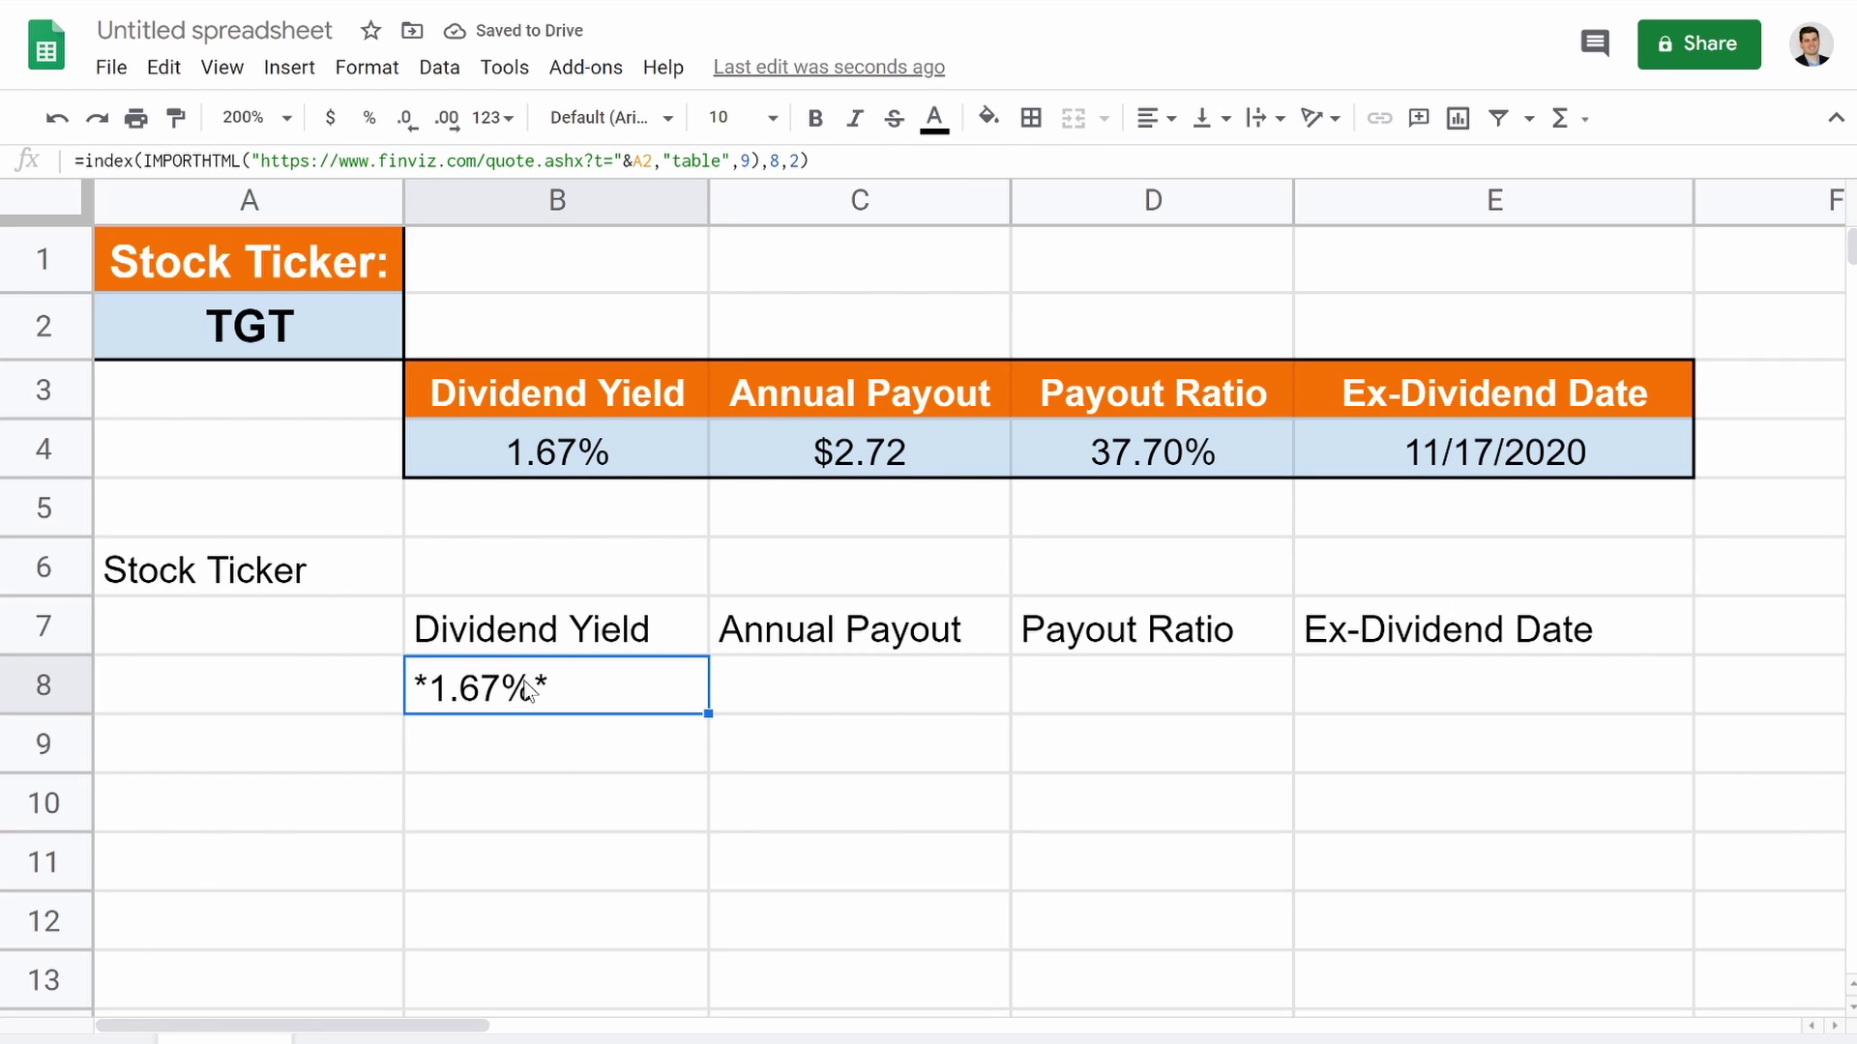
left_click(1160, 120)
left_click(1203, 165)
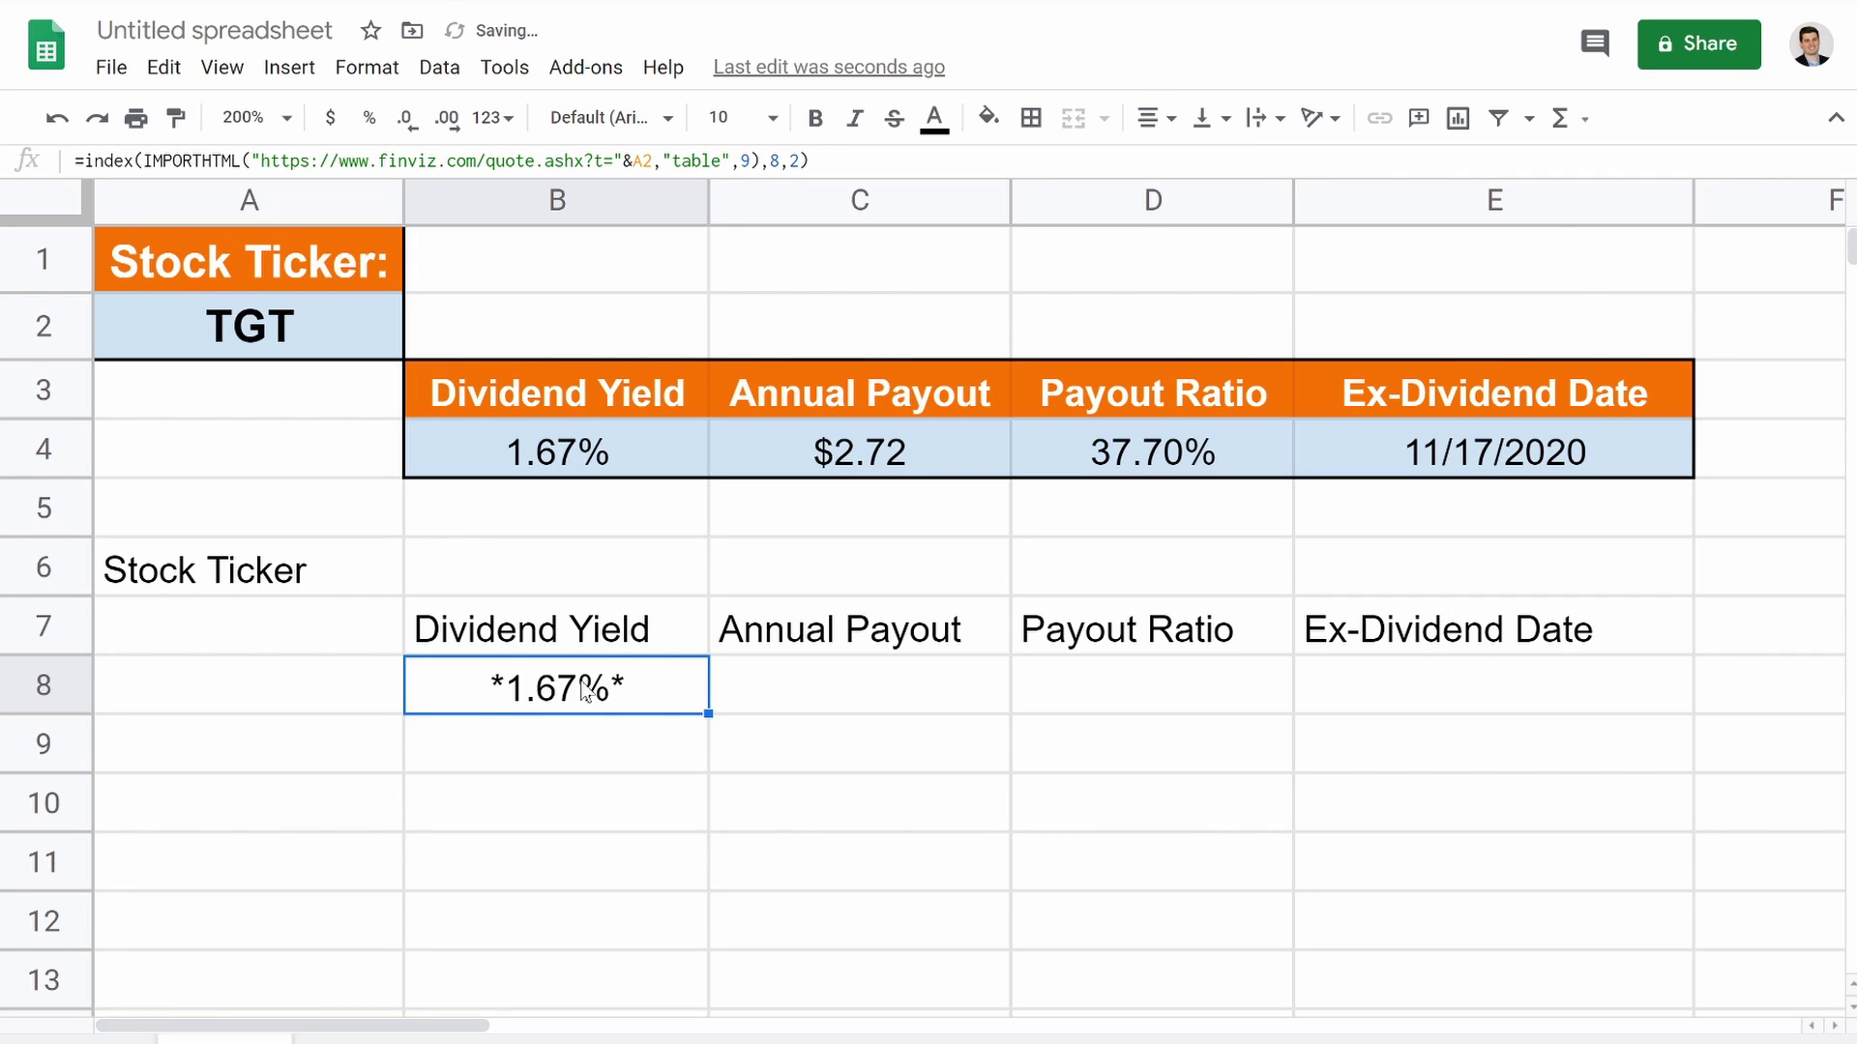
left_click(527, 748)
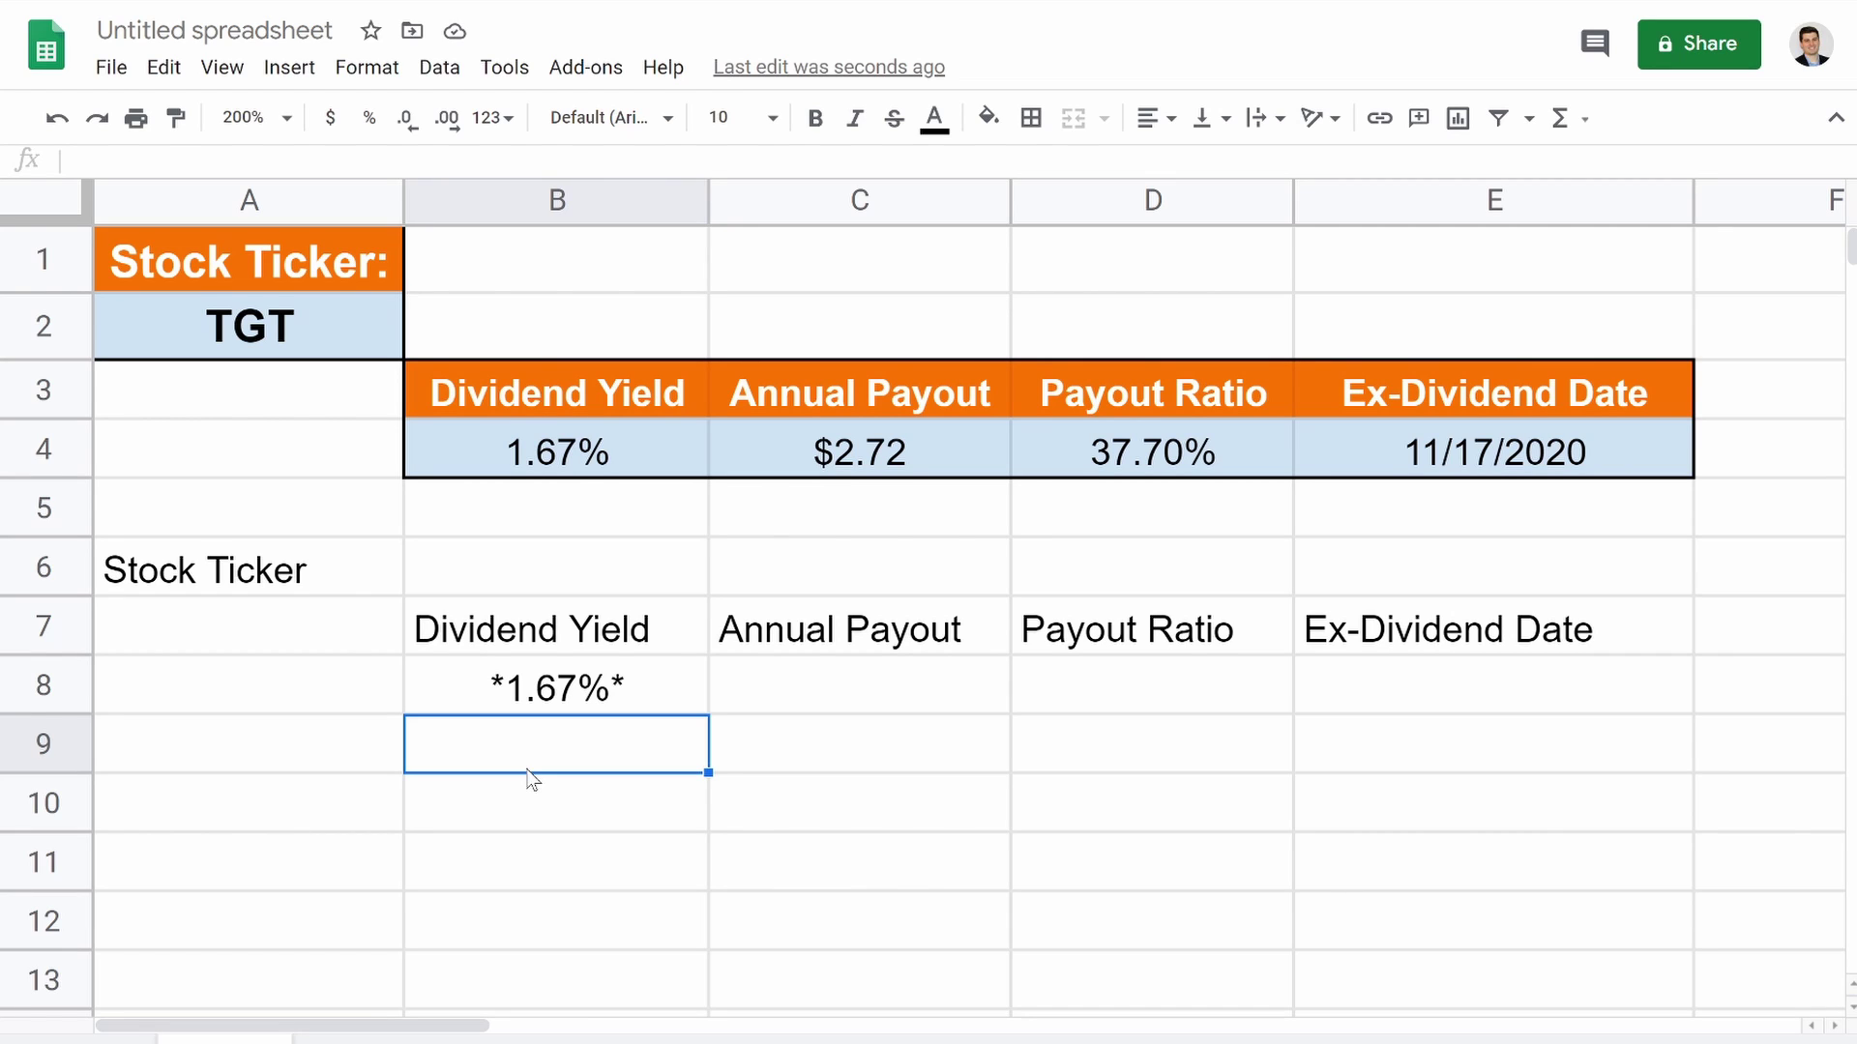
type("5")
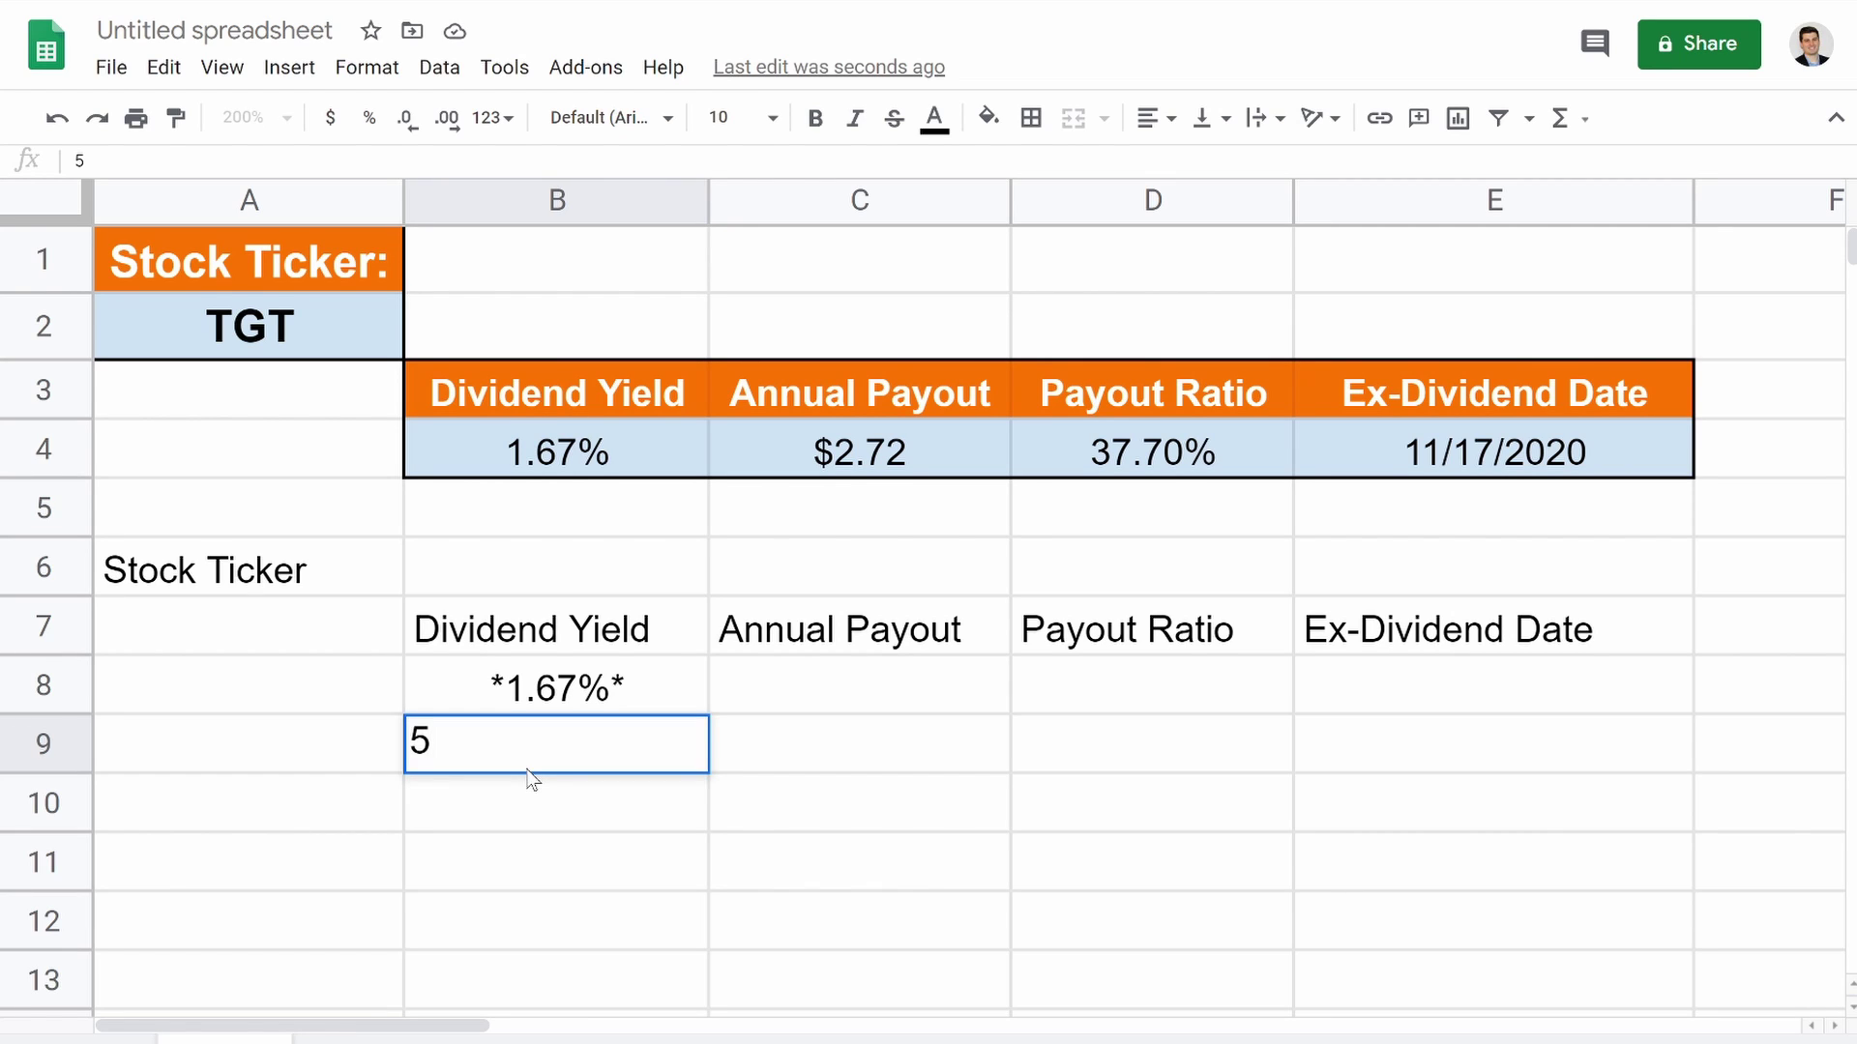
key("Return")
type("=")
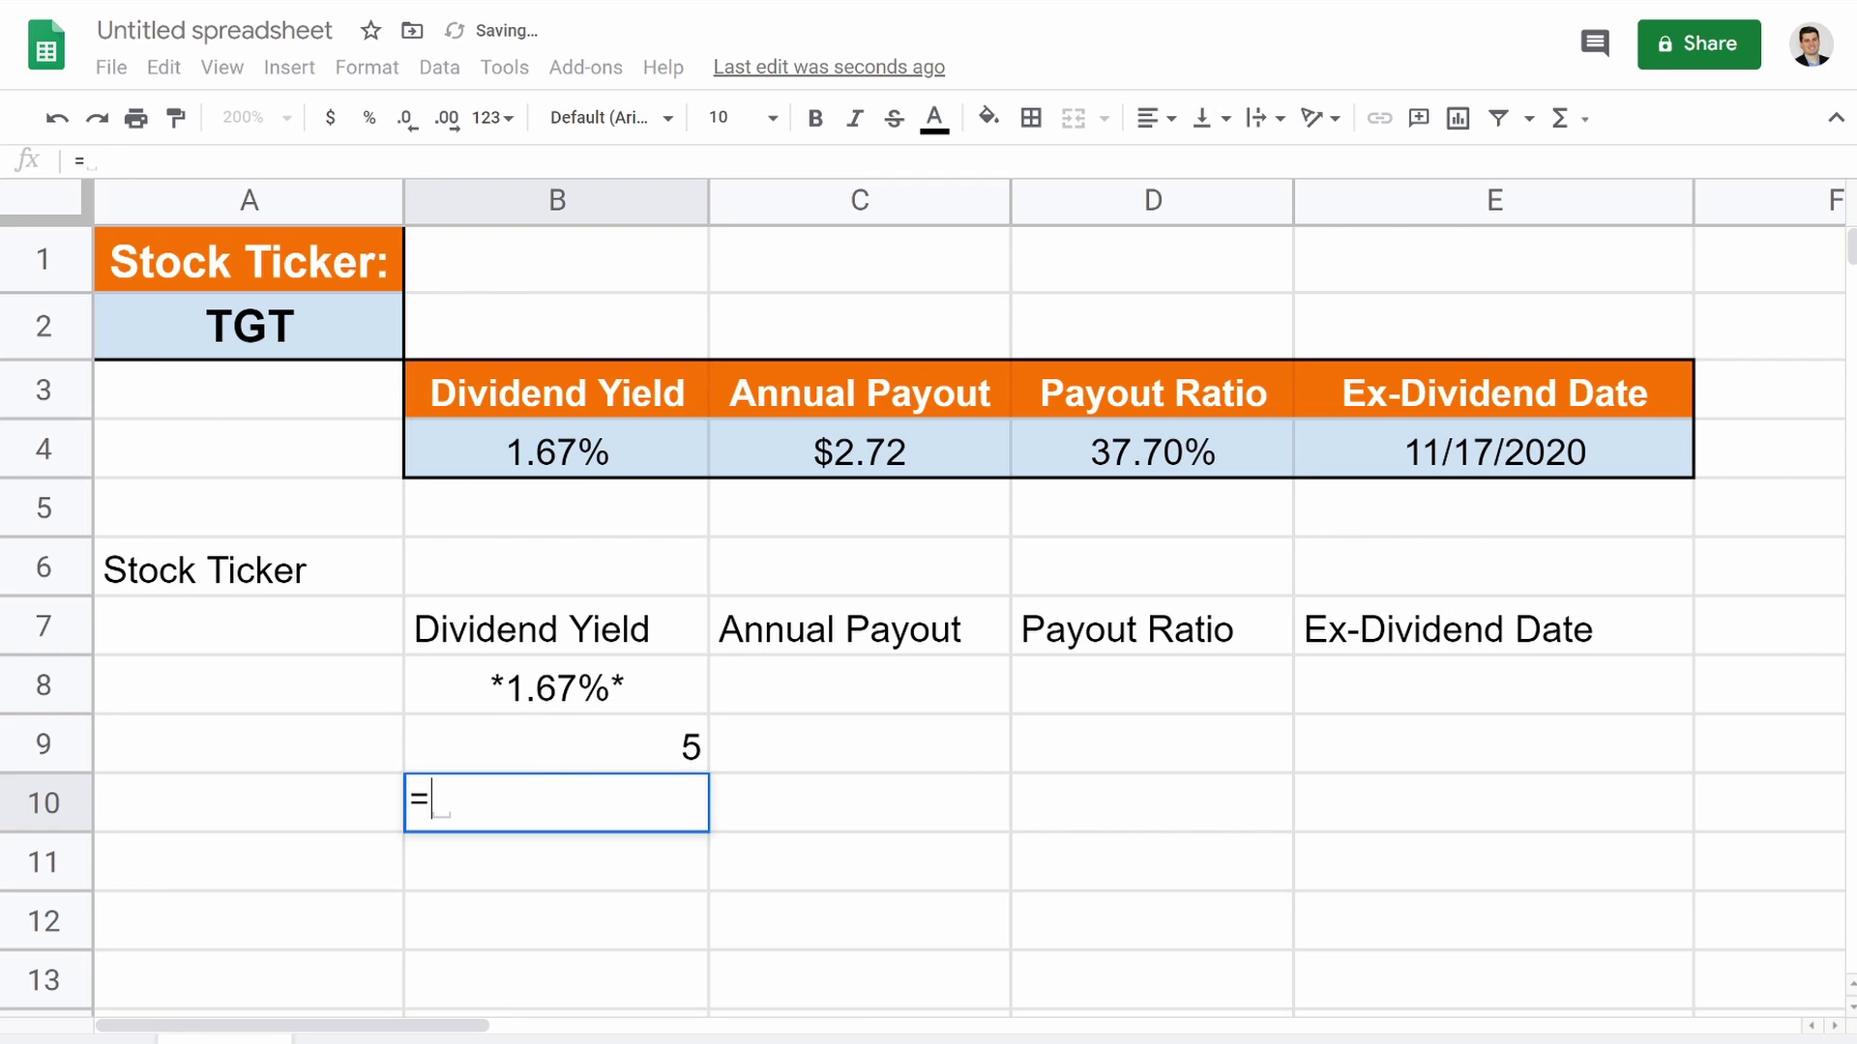
left_click(572, 754)
type("*")
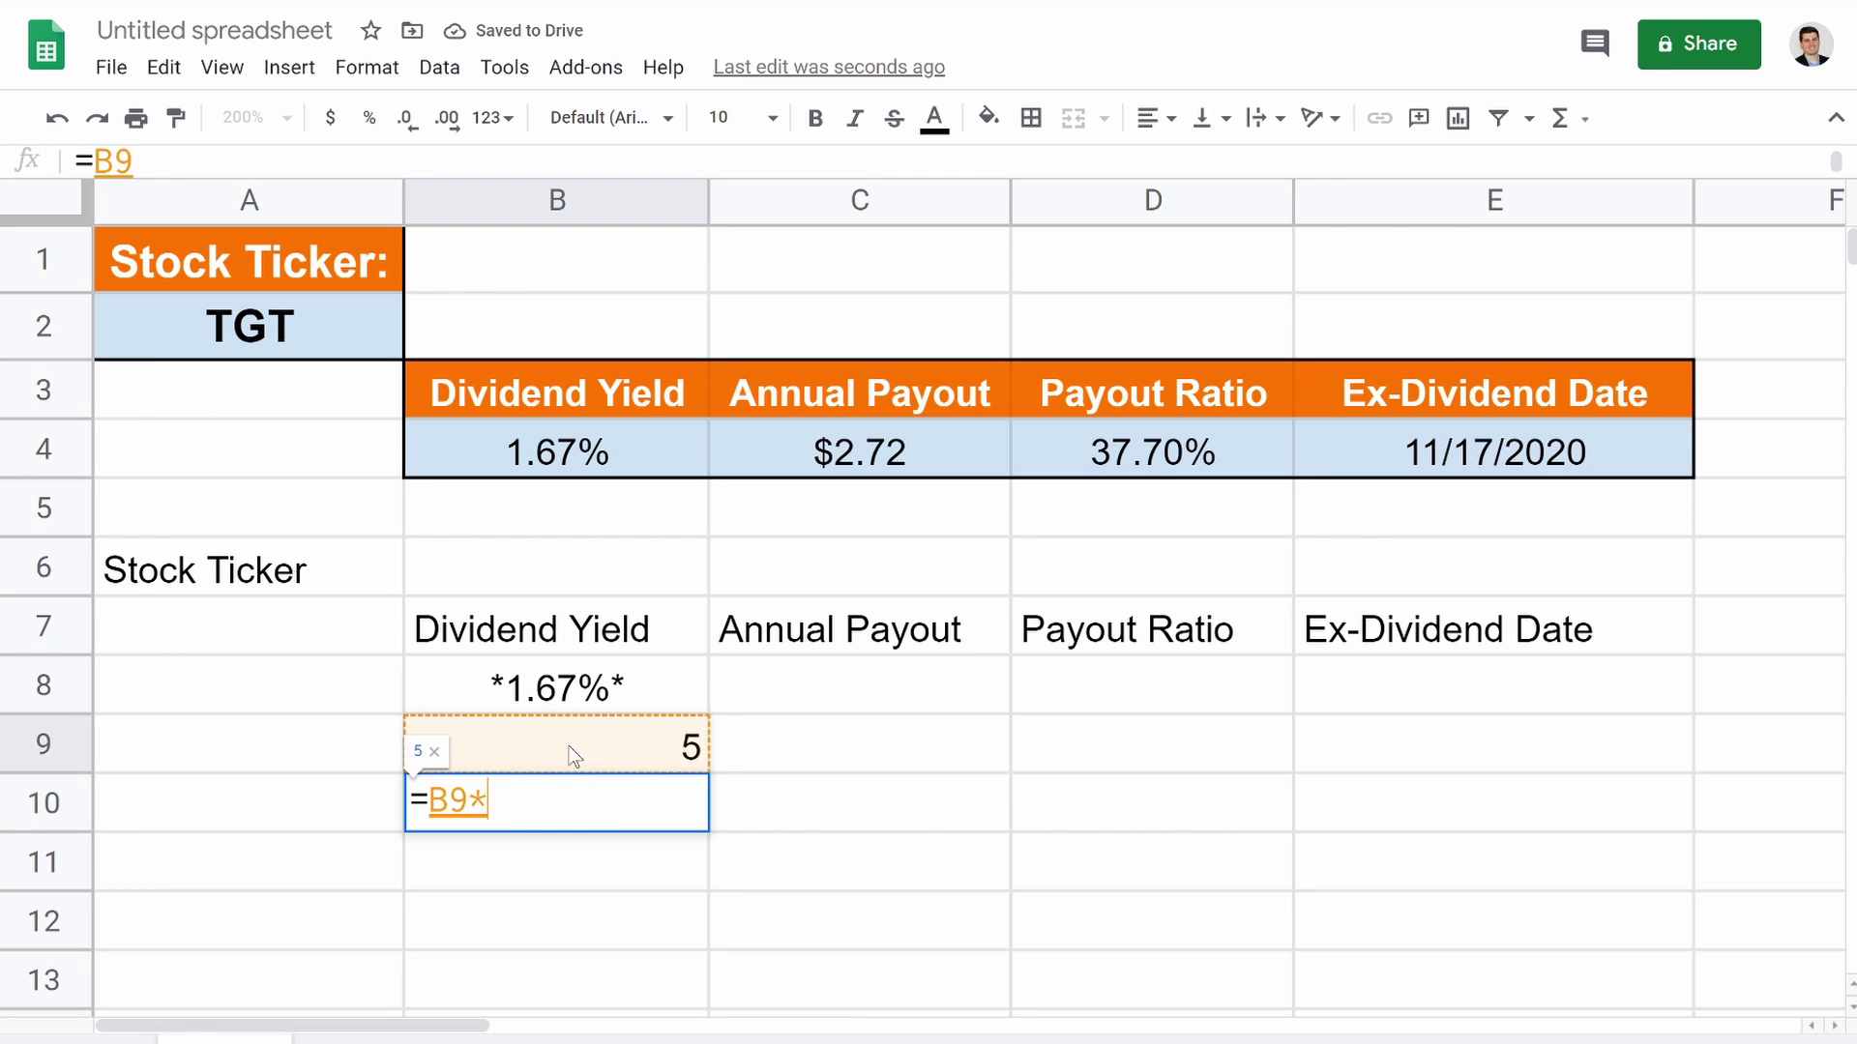
left_click(528, 688)
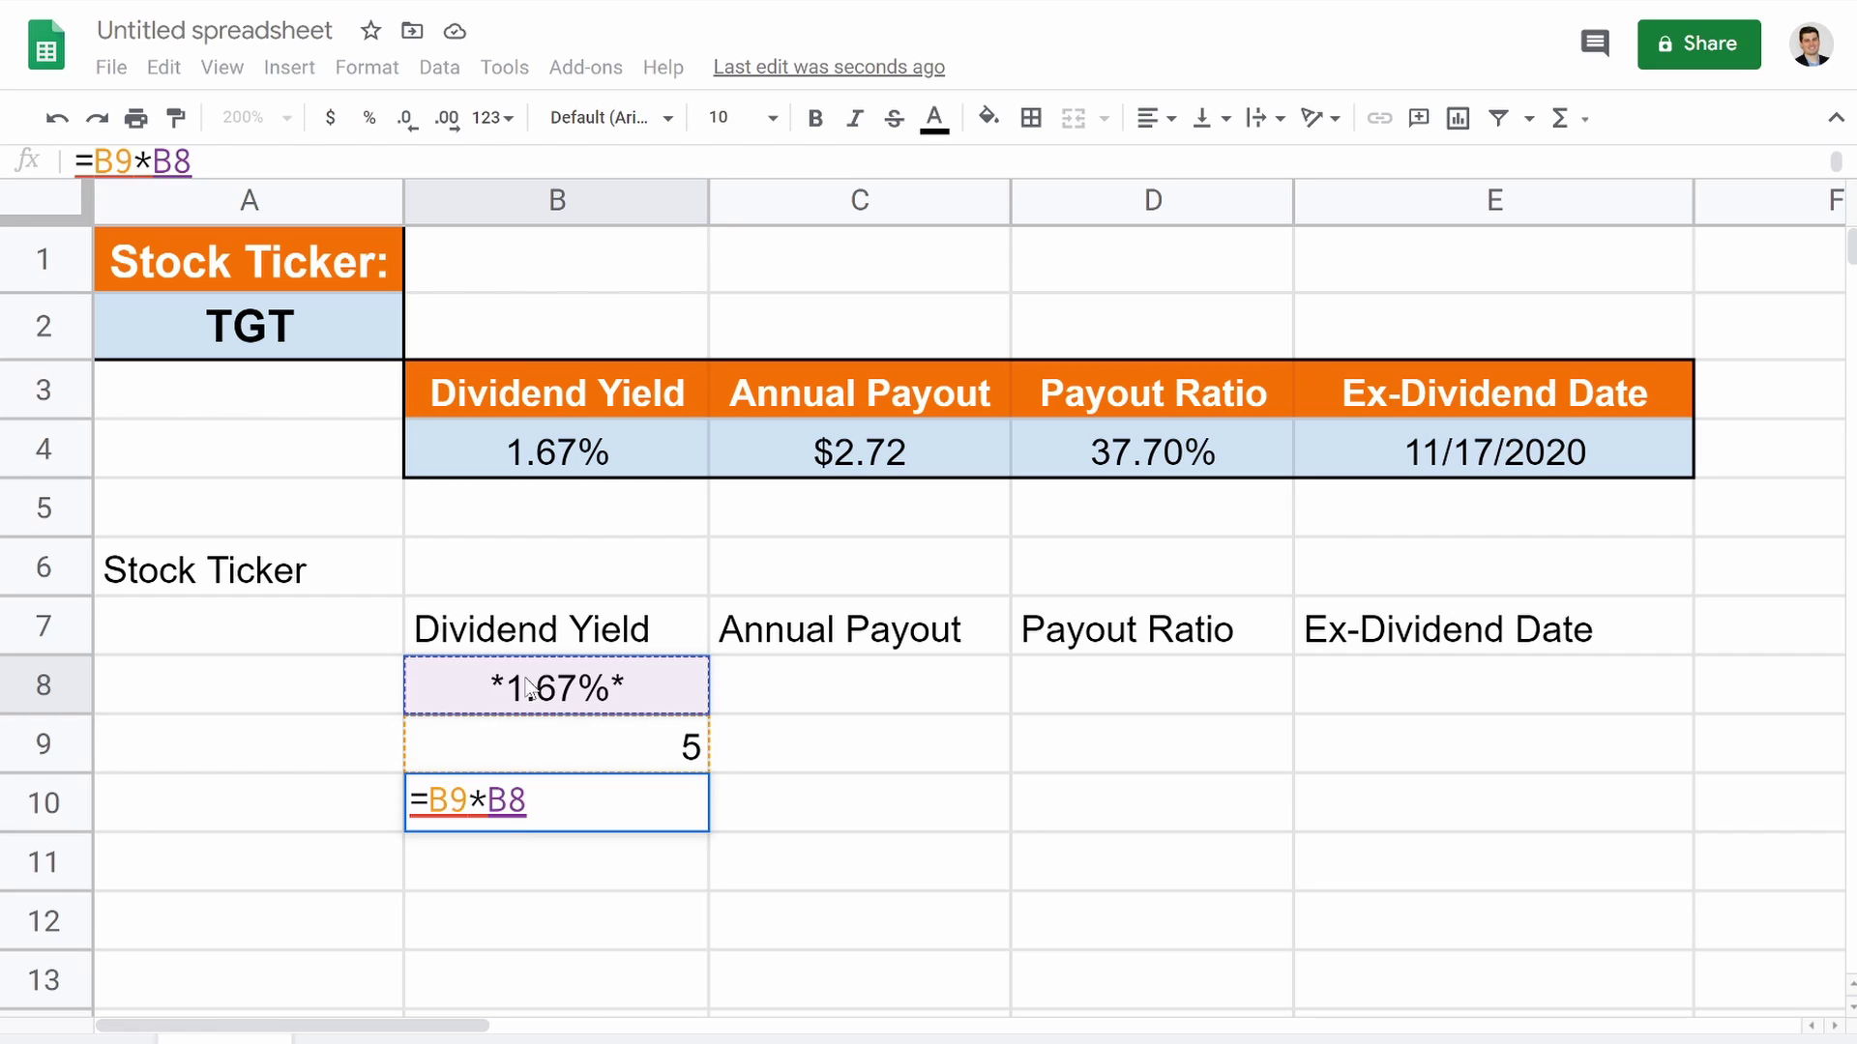
key("Return")
left_click(540, 807)
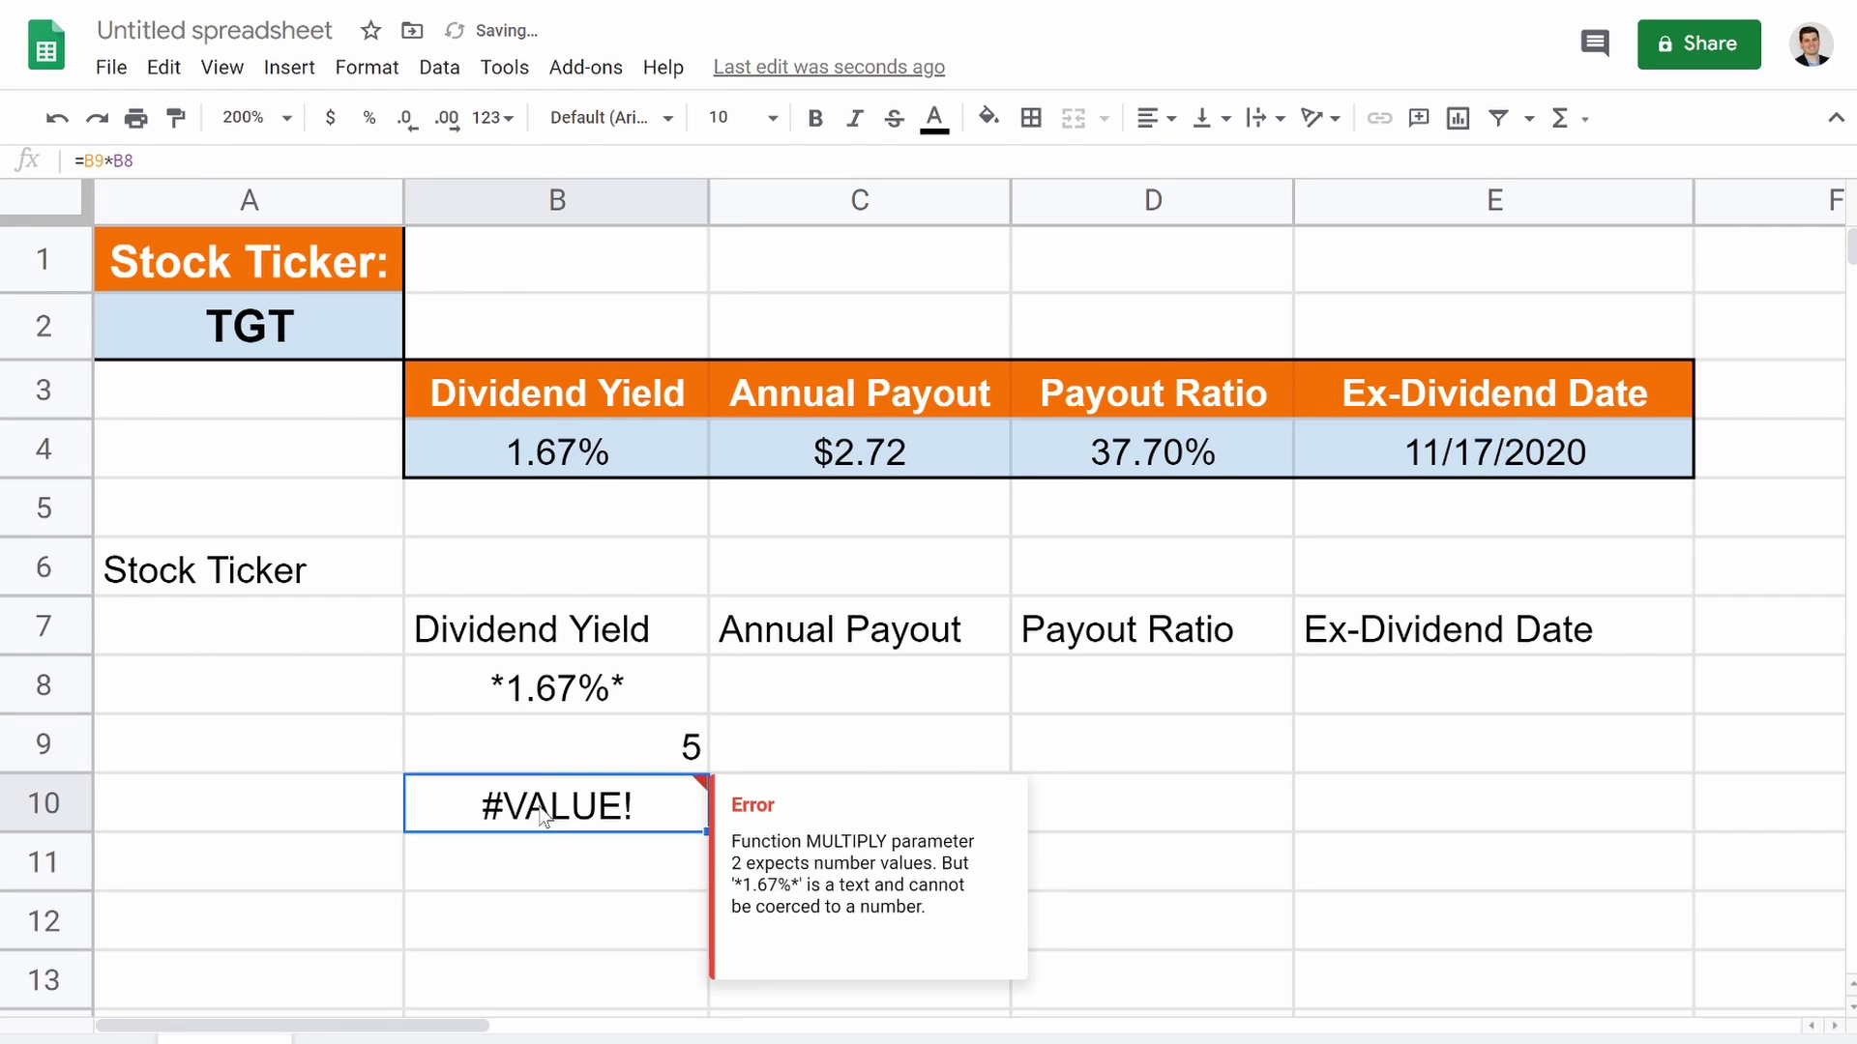
left_click(548, 705)
left_click(586, 810)
key("Delete")
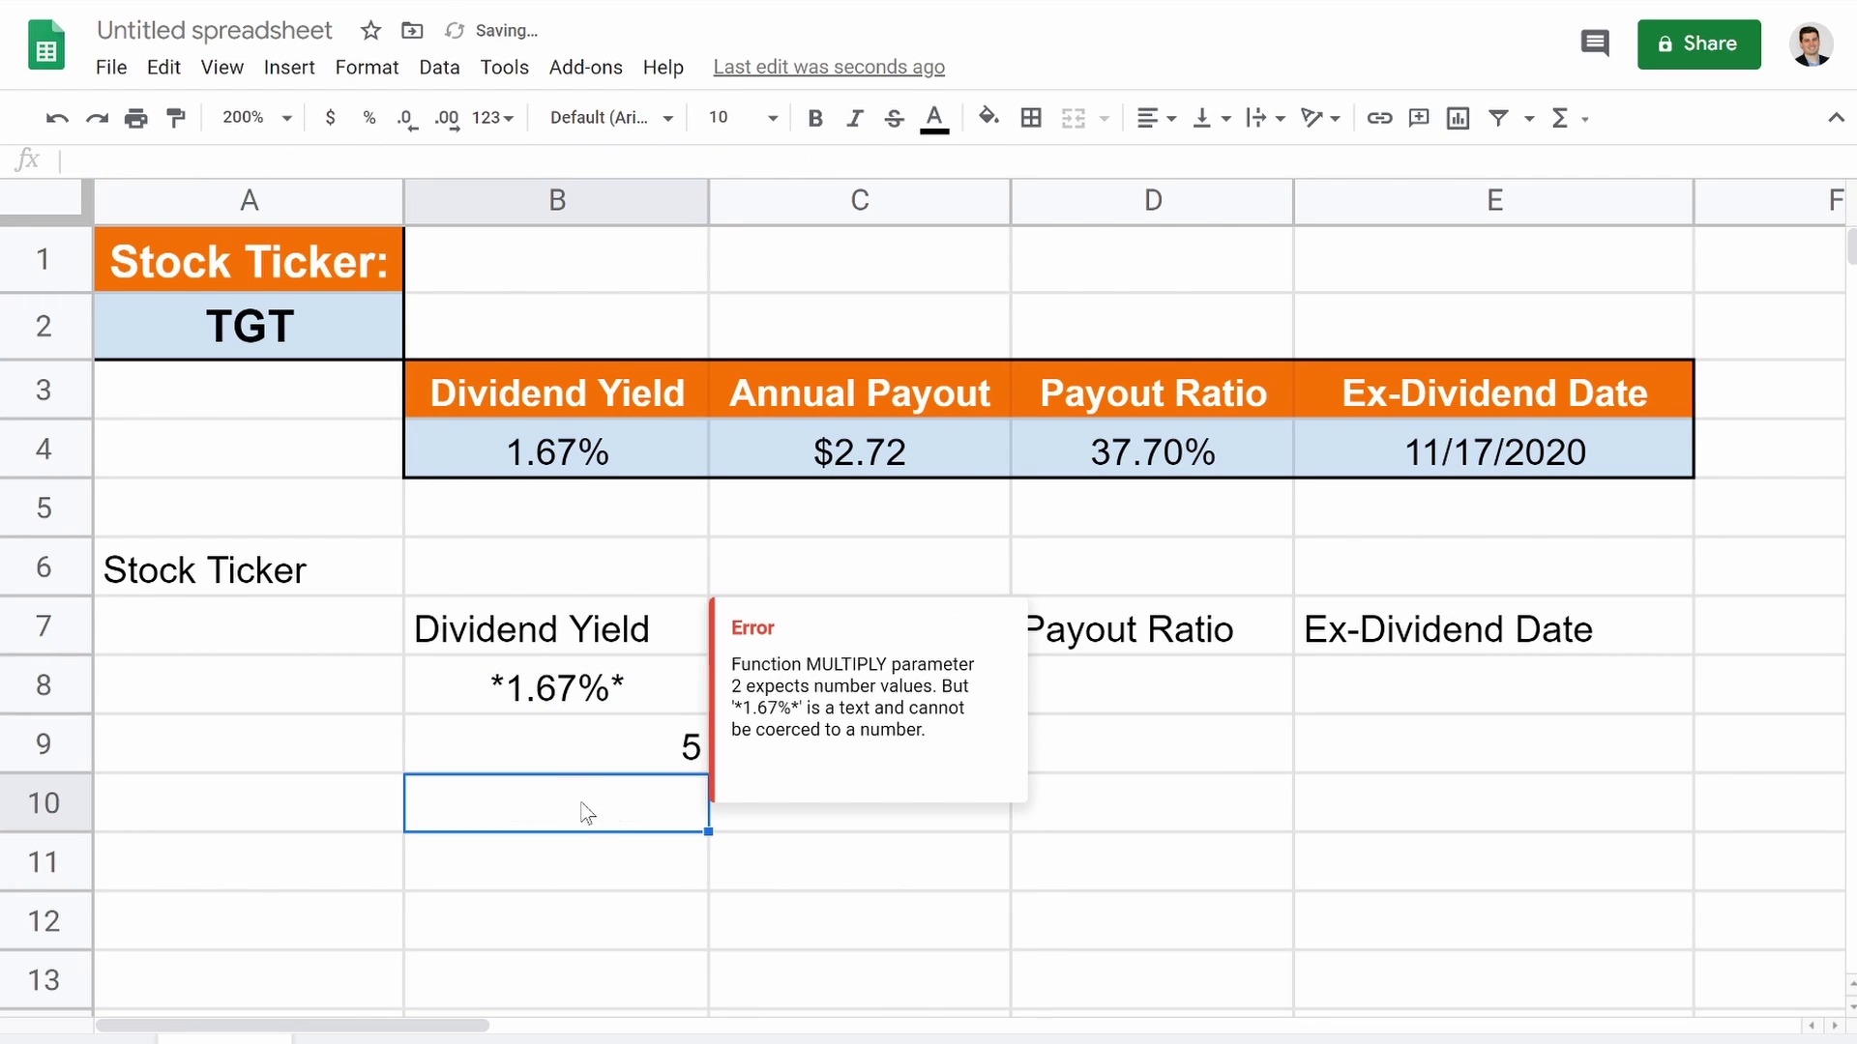
left_click(590, 742)
key("Delete")
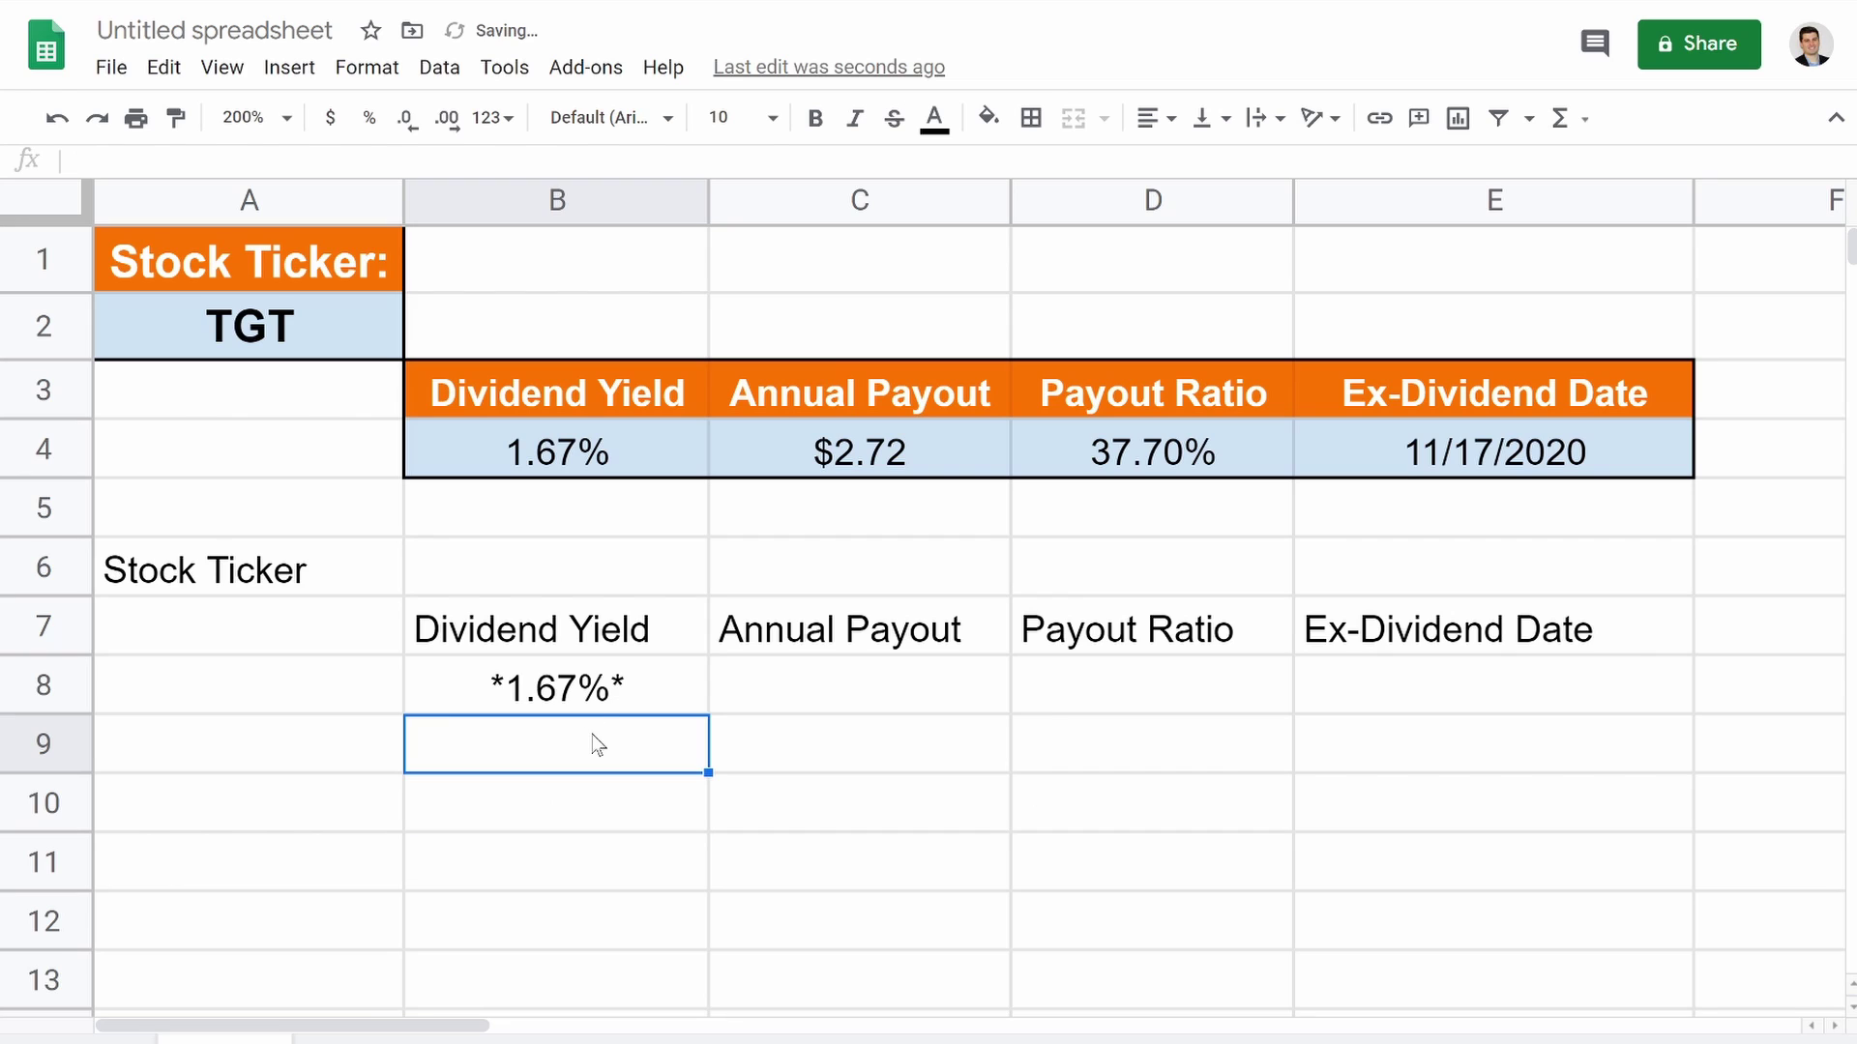
left_click(614, 686)
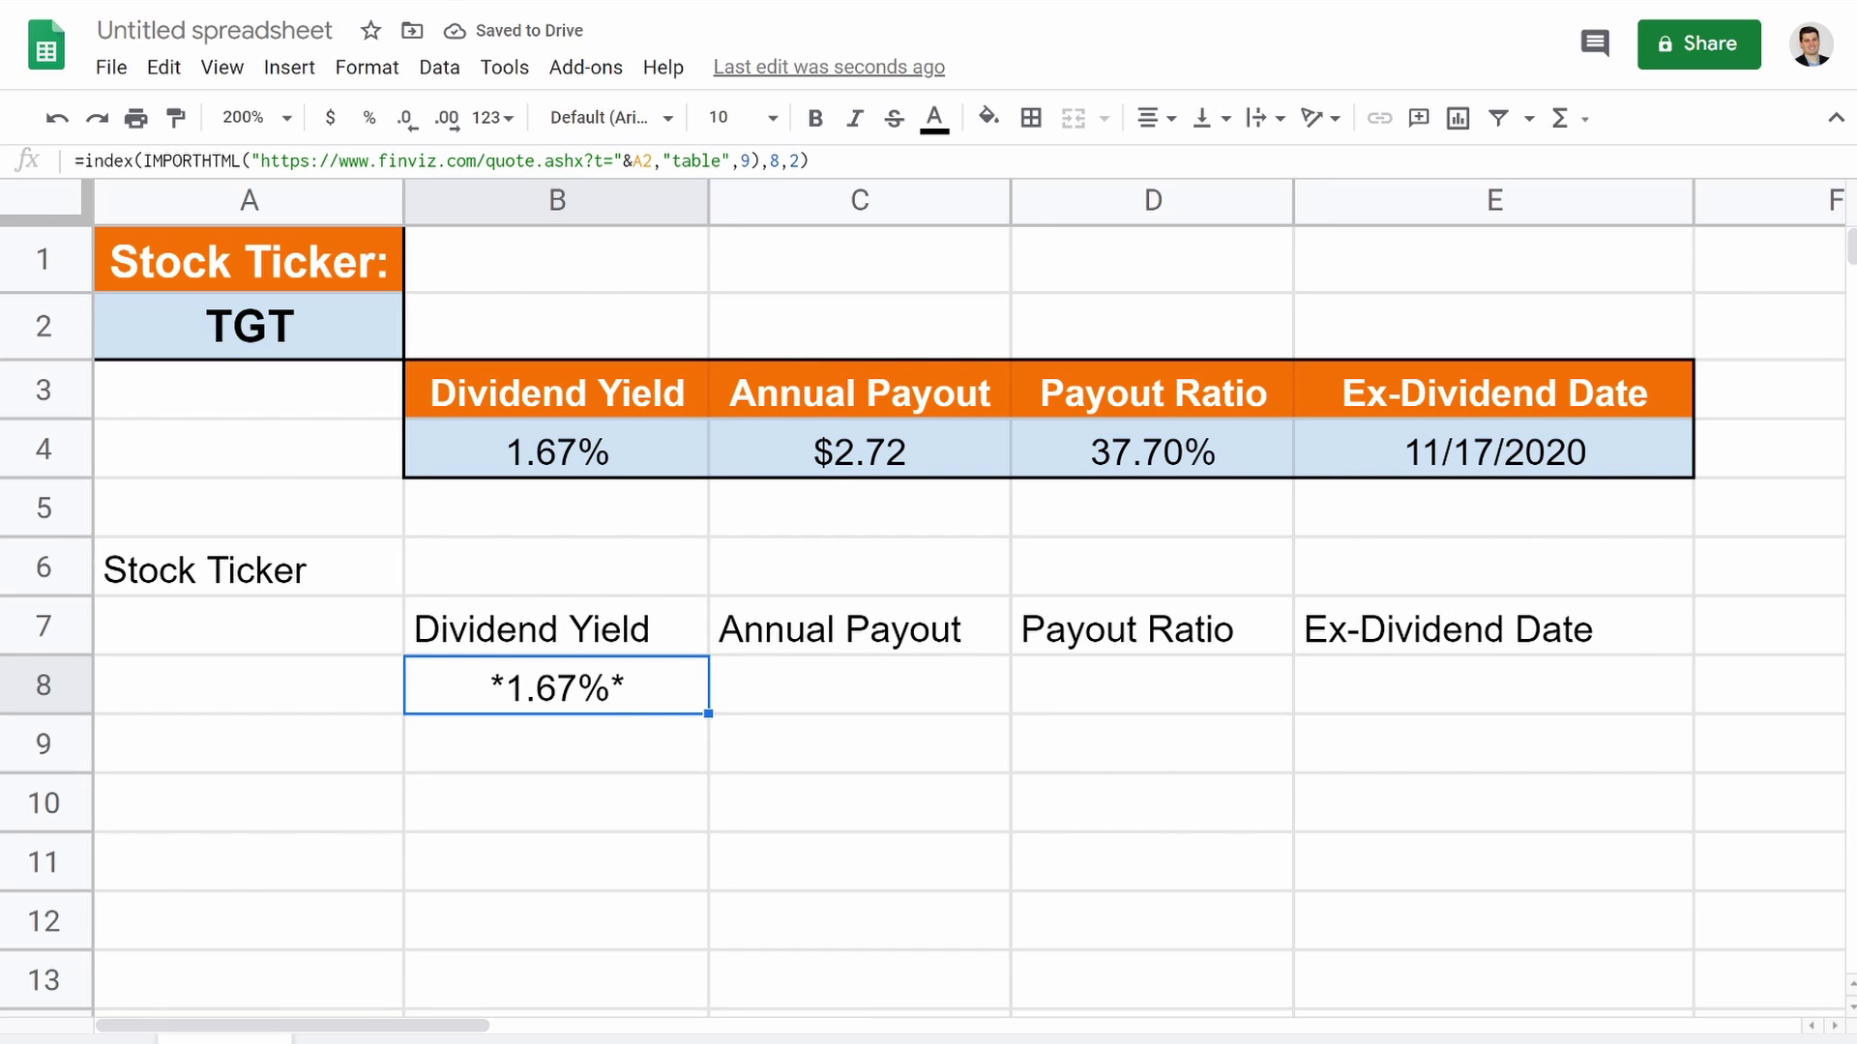
Wrap B8's formula in SUBSTITUTE to strip the asterisks and multiply by 1, giving 0.0167.
left_click(82, 161)
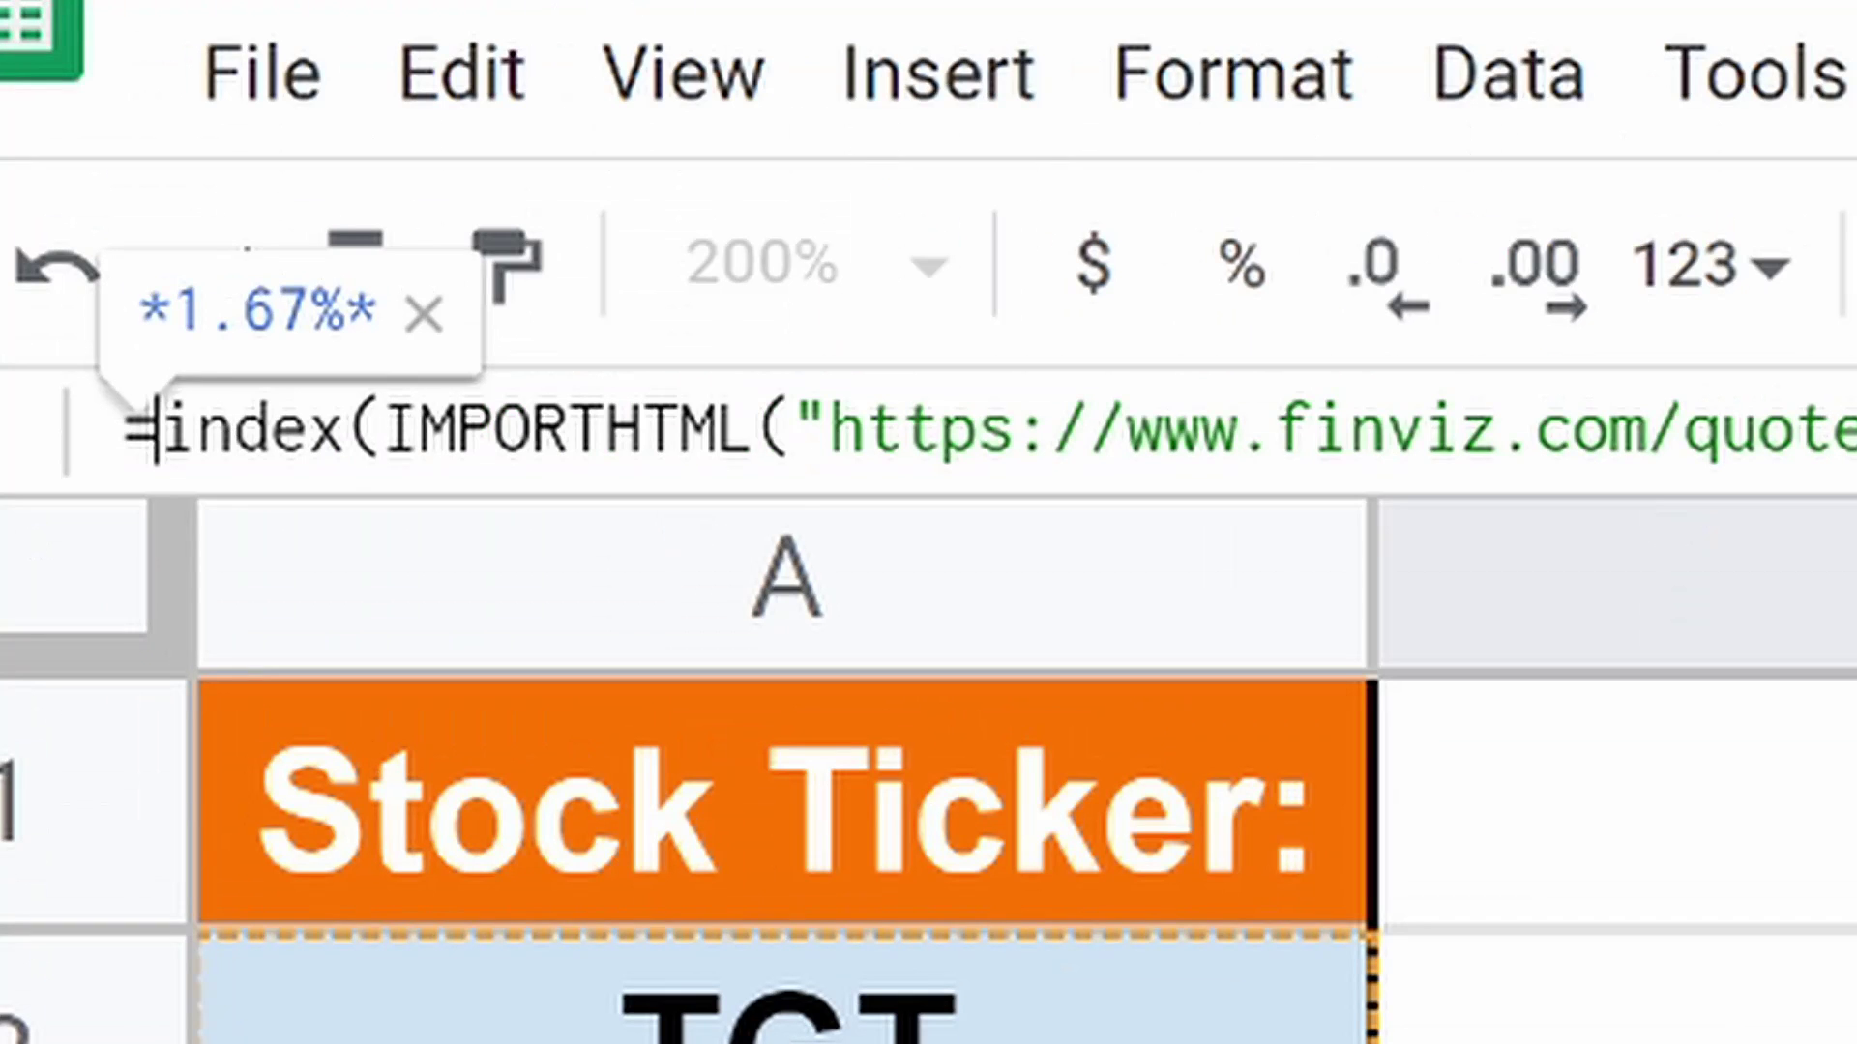
type("(su")
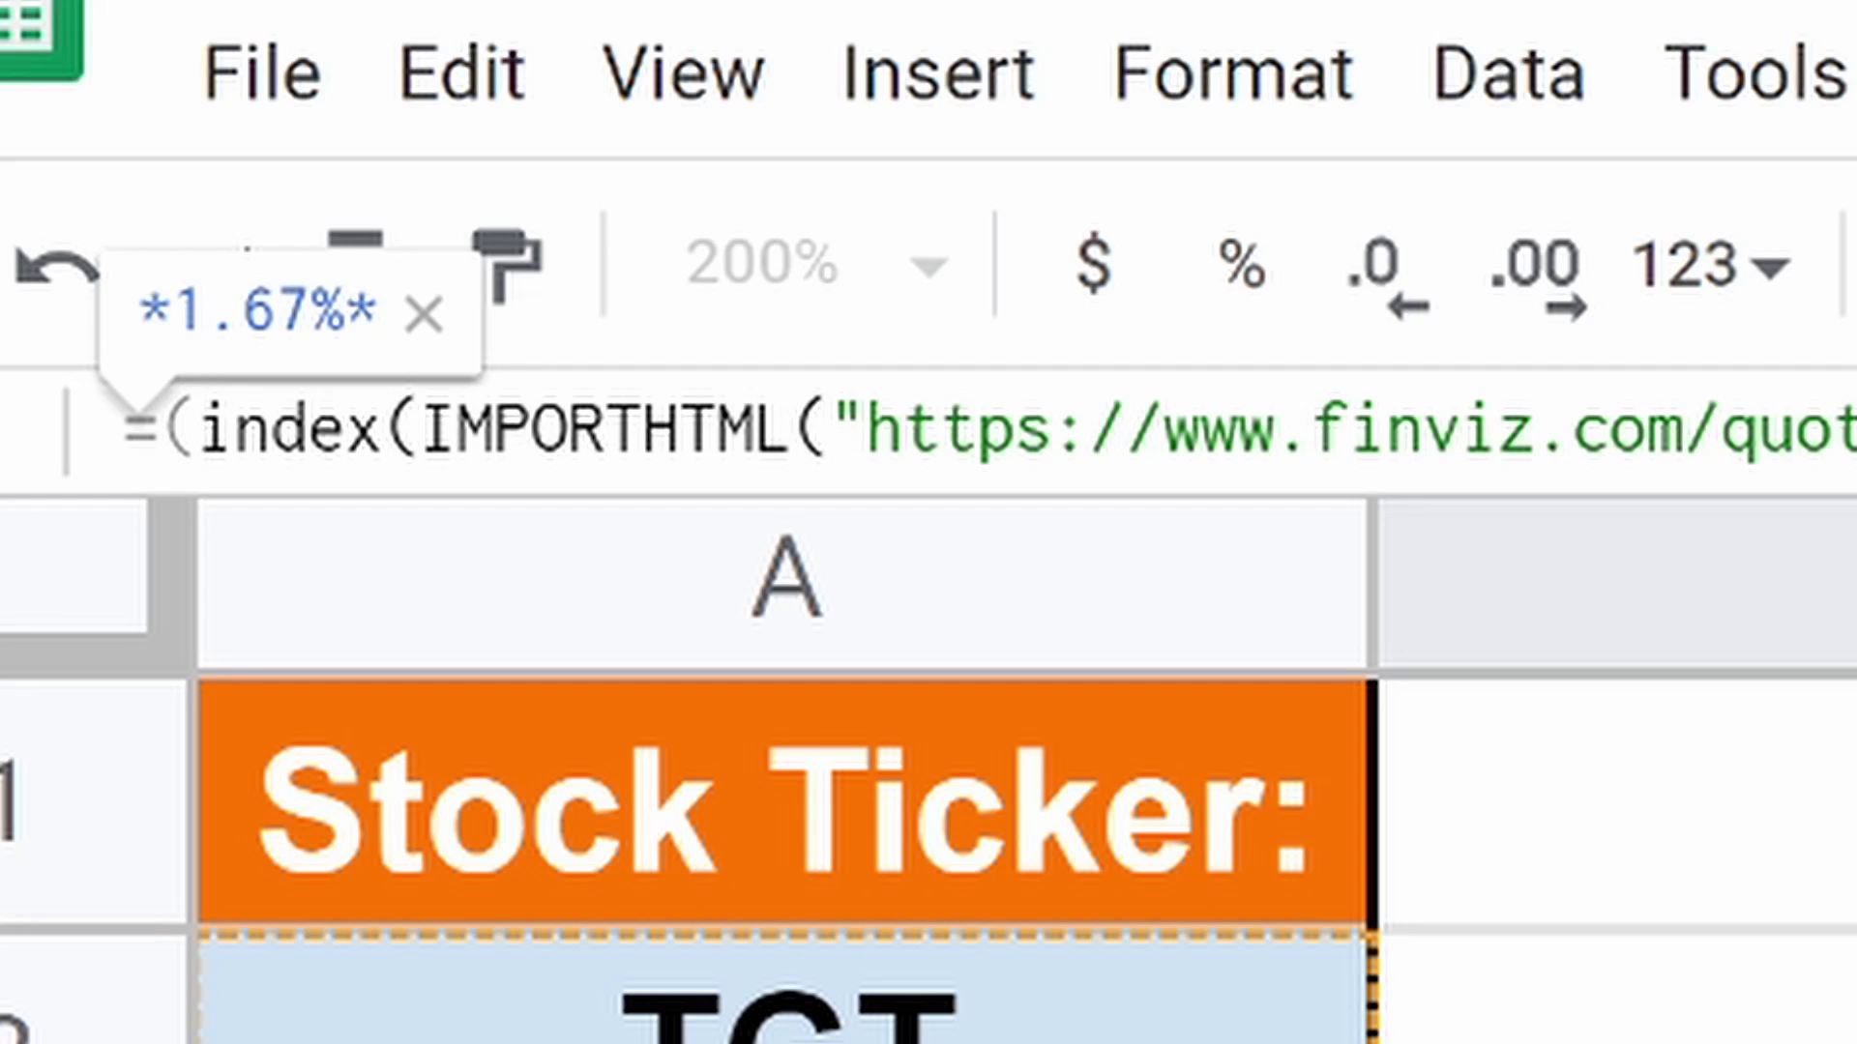
type("bs")
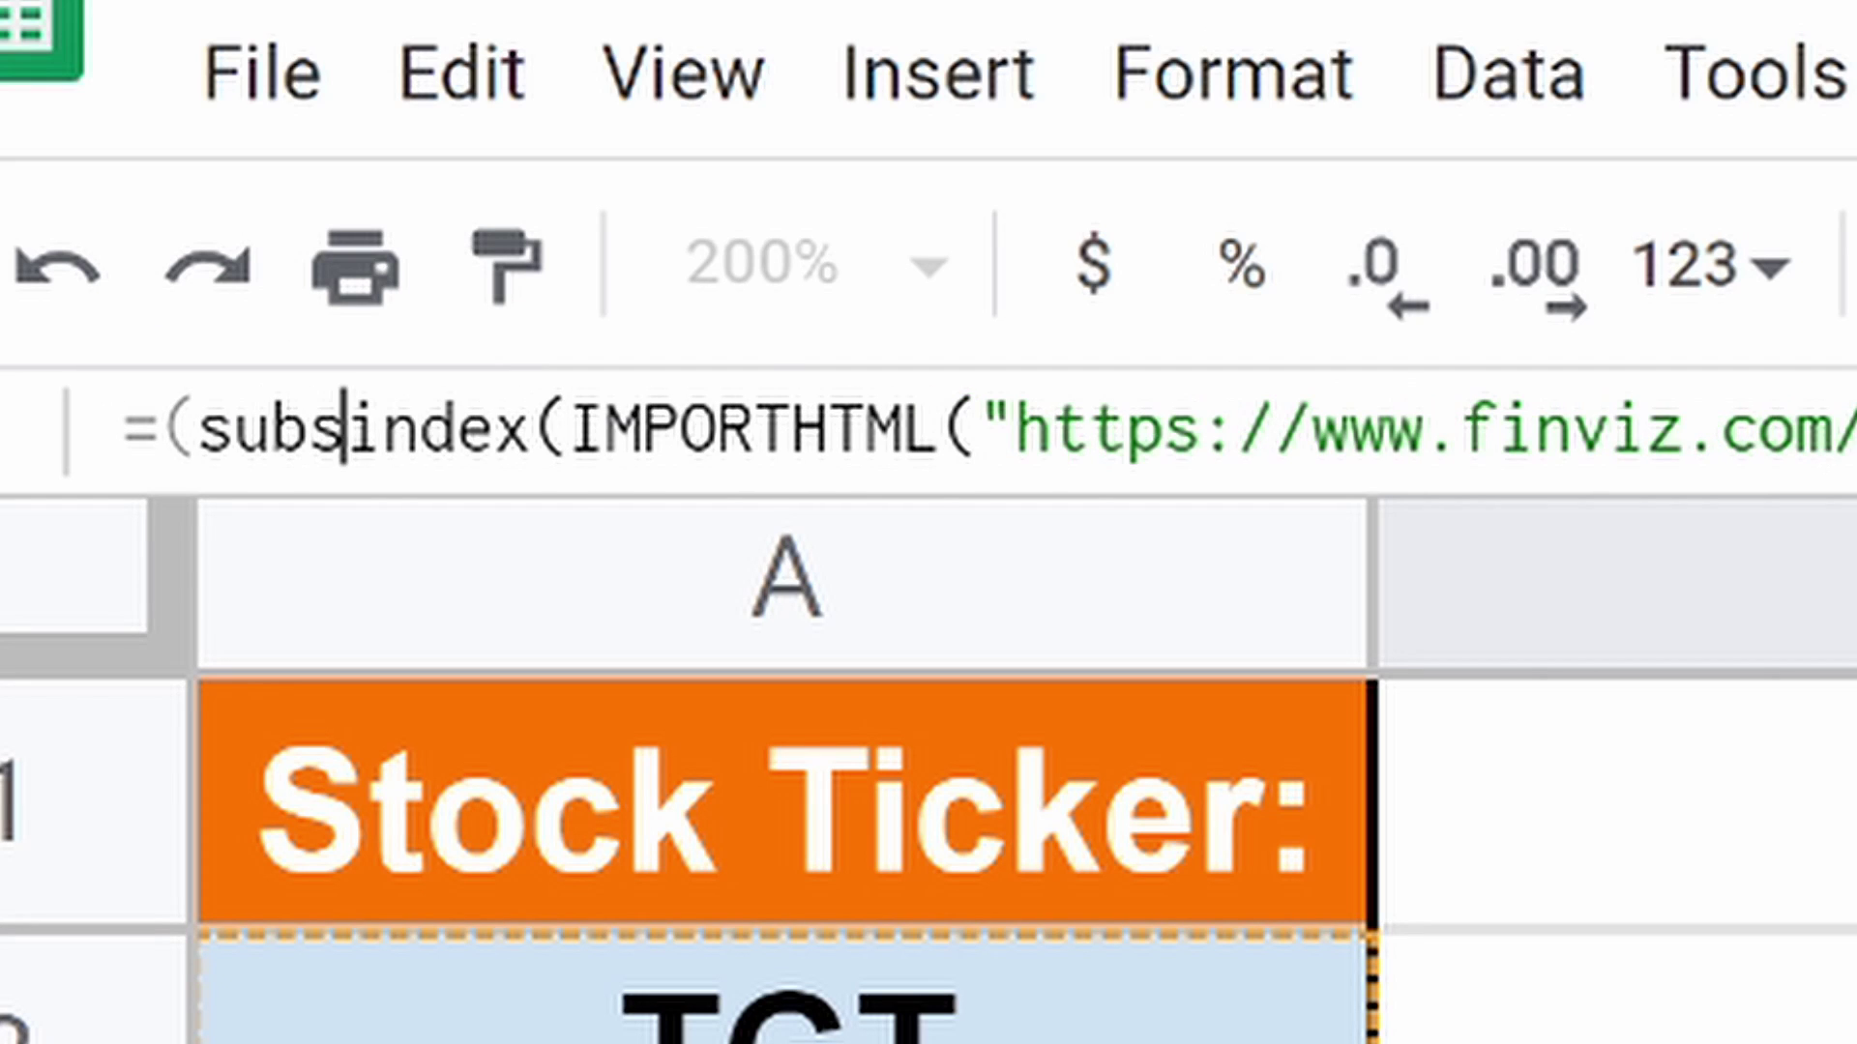
type("titue")
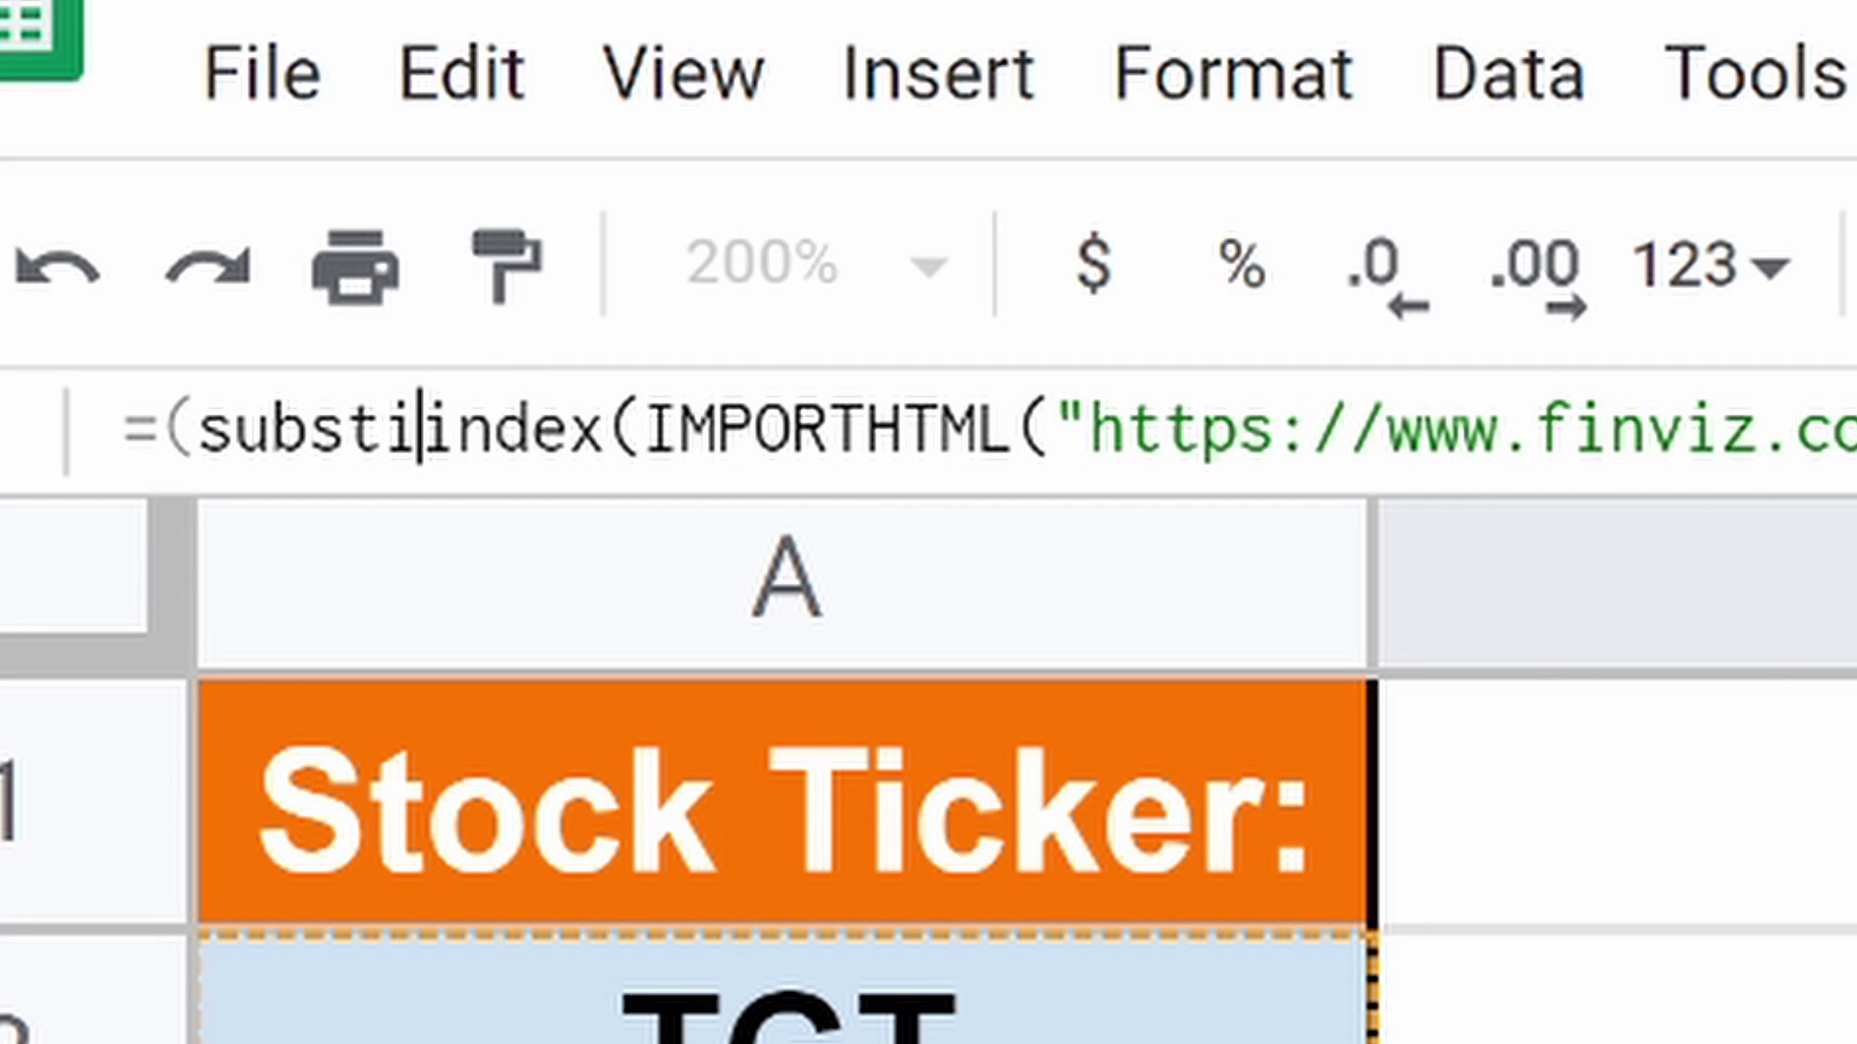
key("BackSpace")
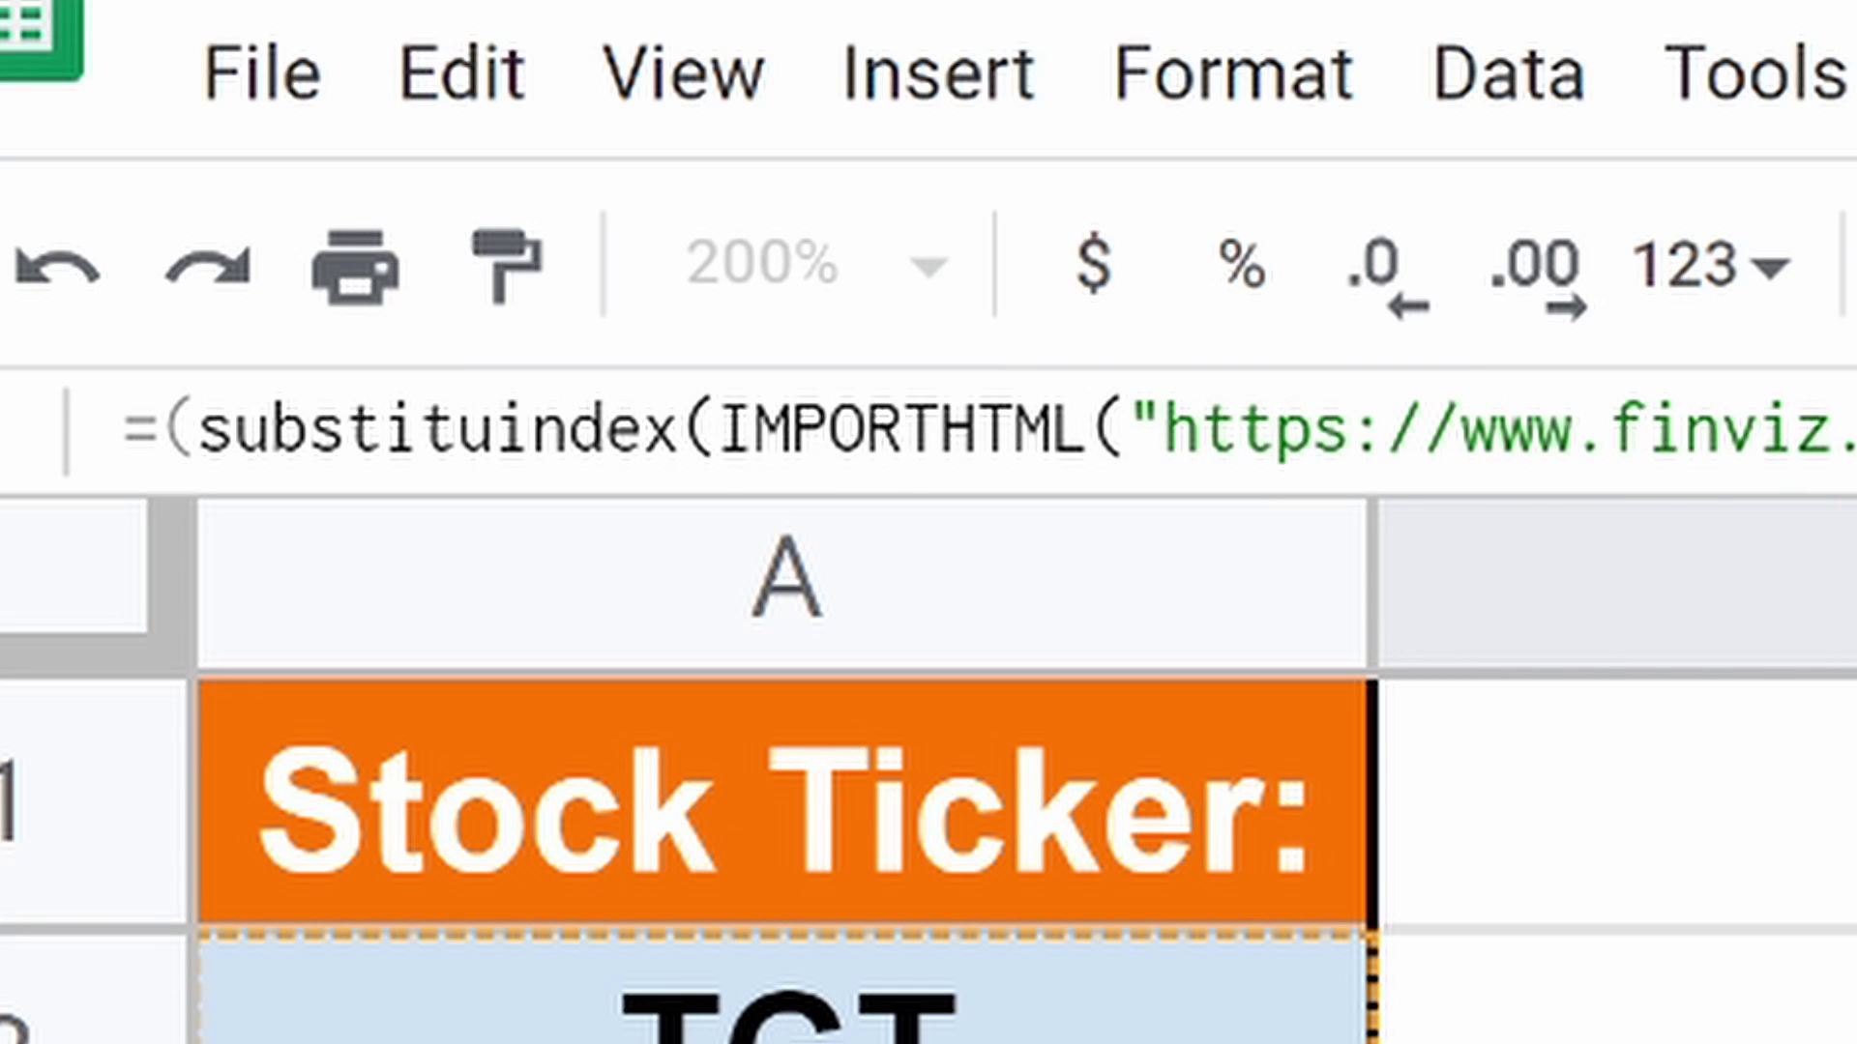
type("te")
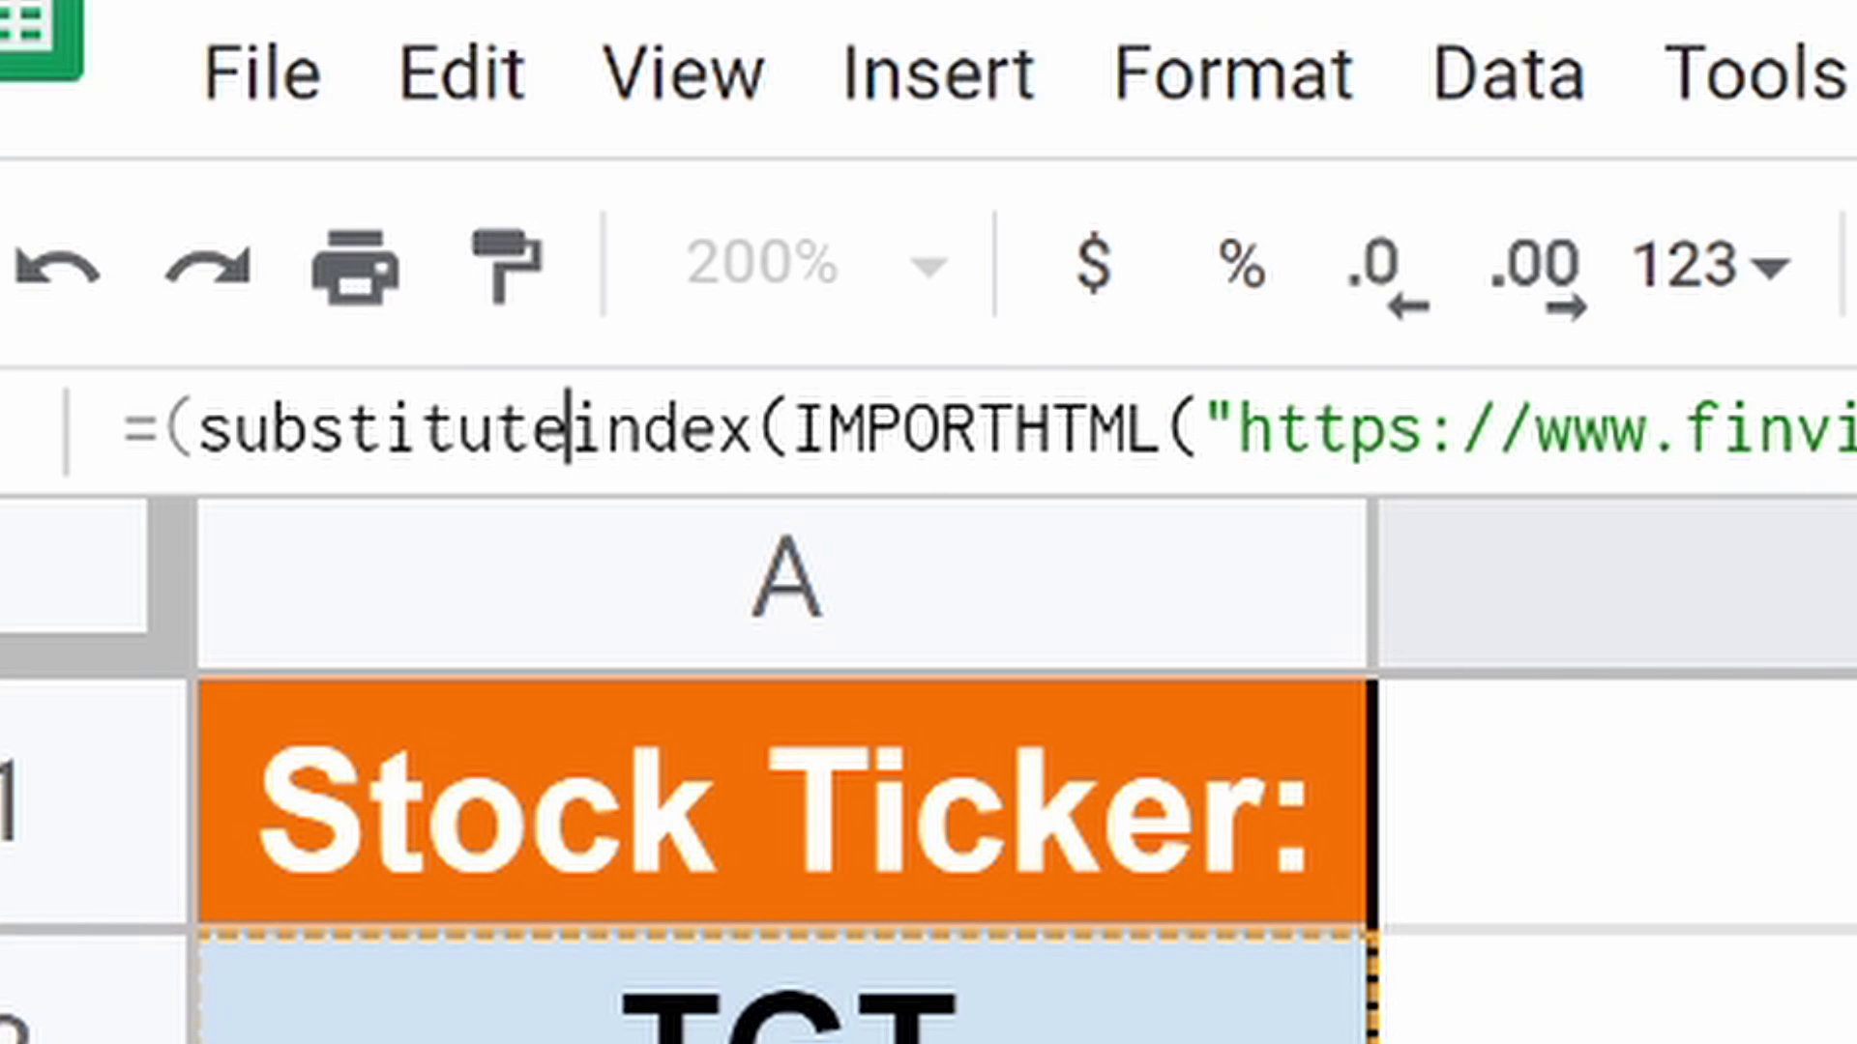
type("(")
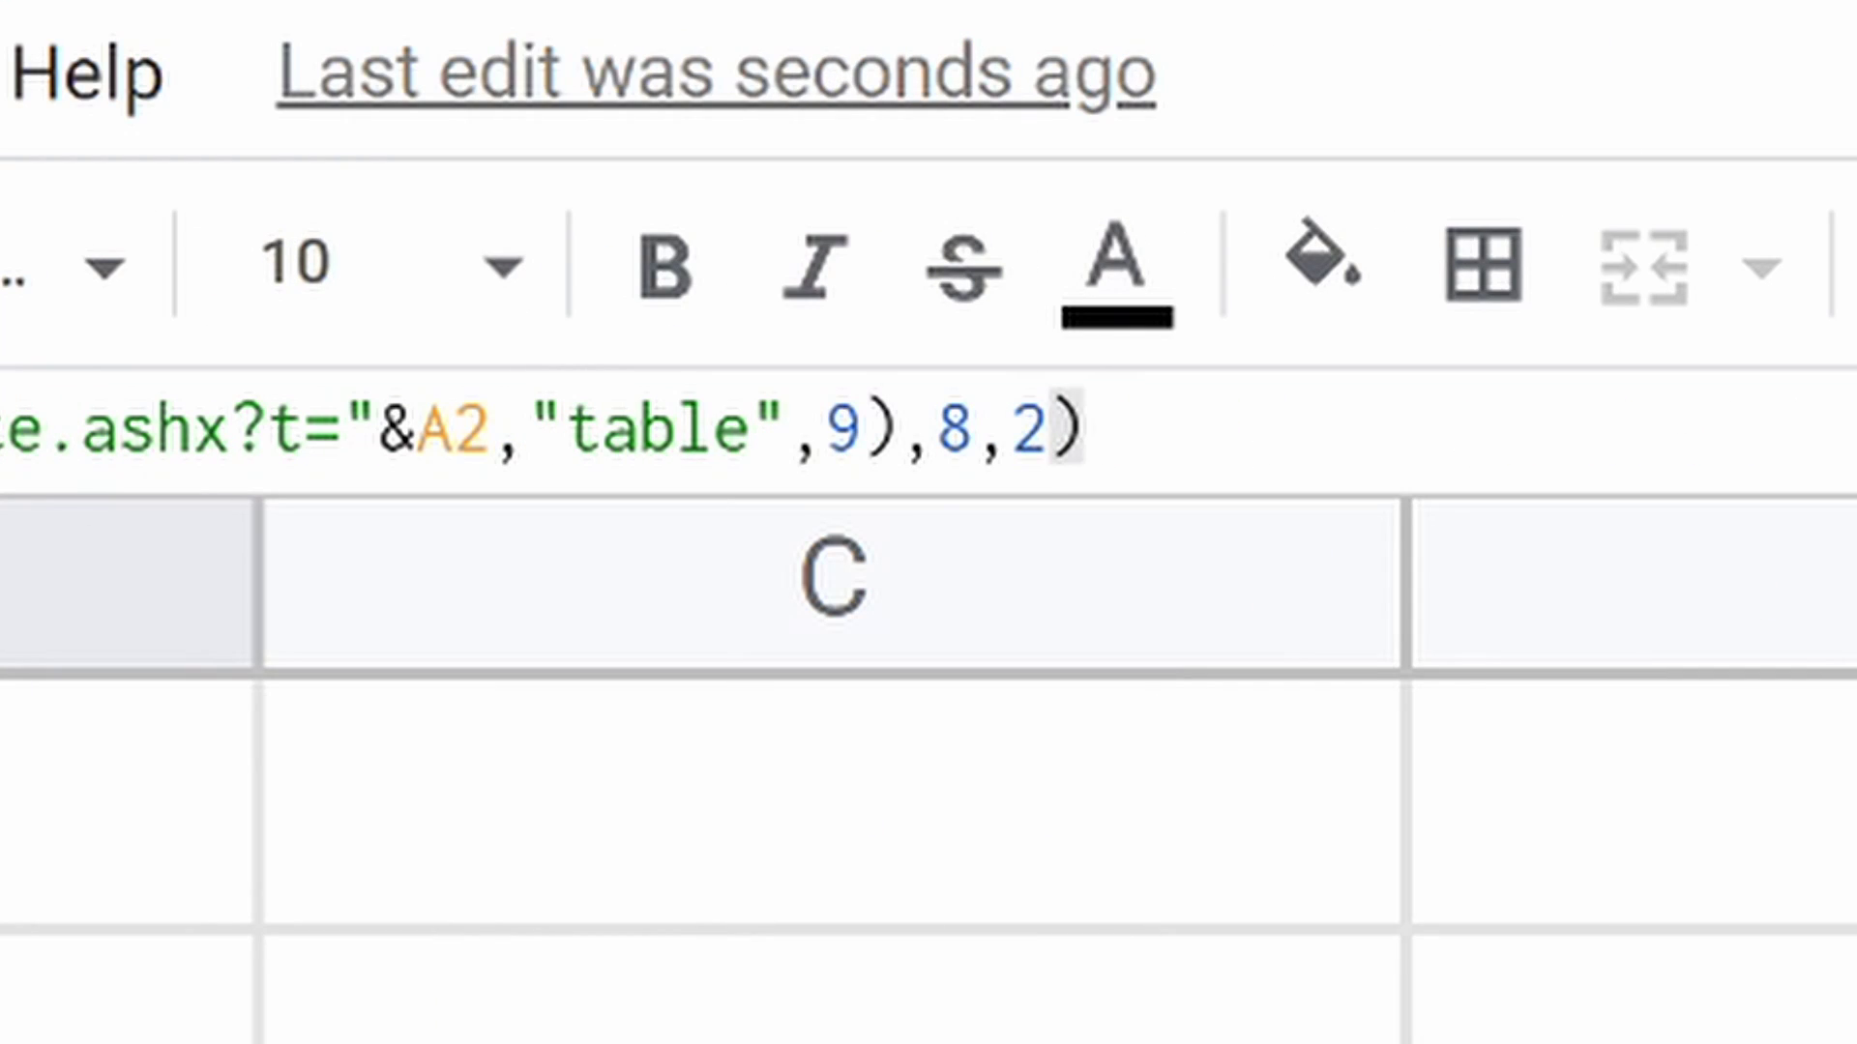
type(",\"")
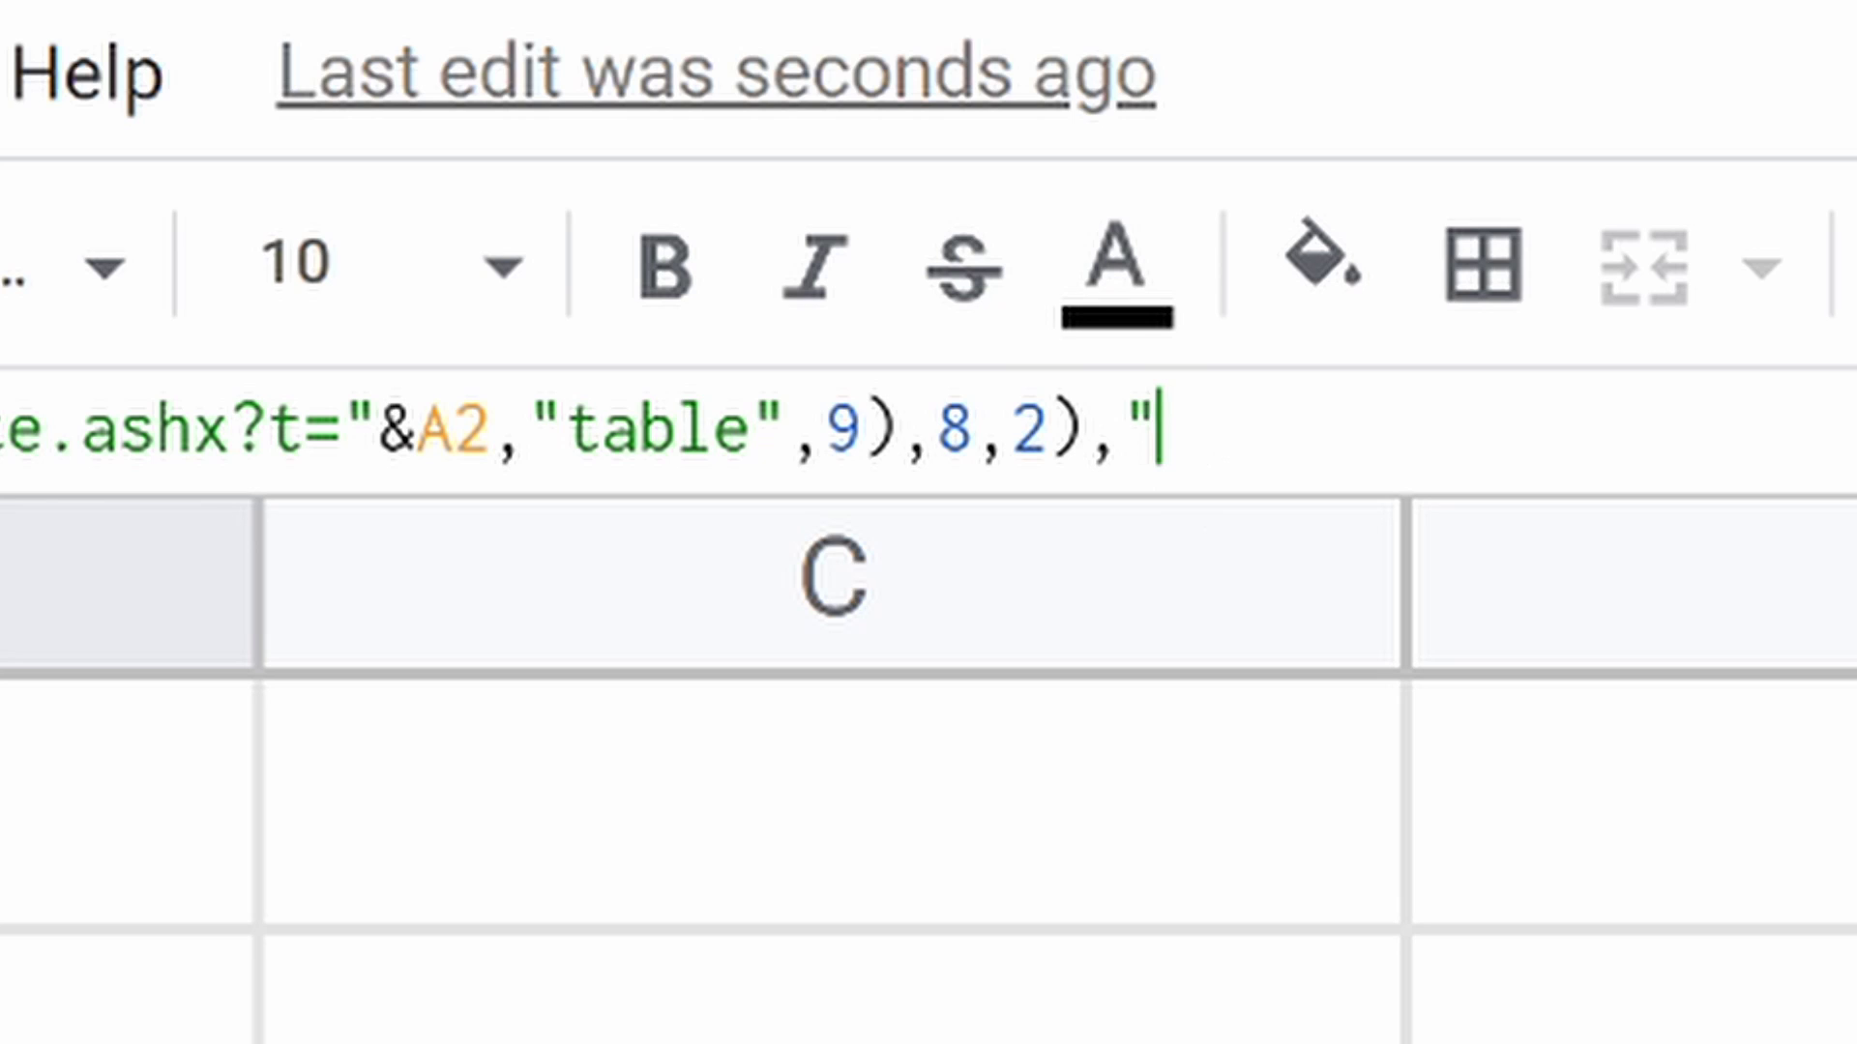
type("8")
key("BackSpace")
type("*")
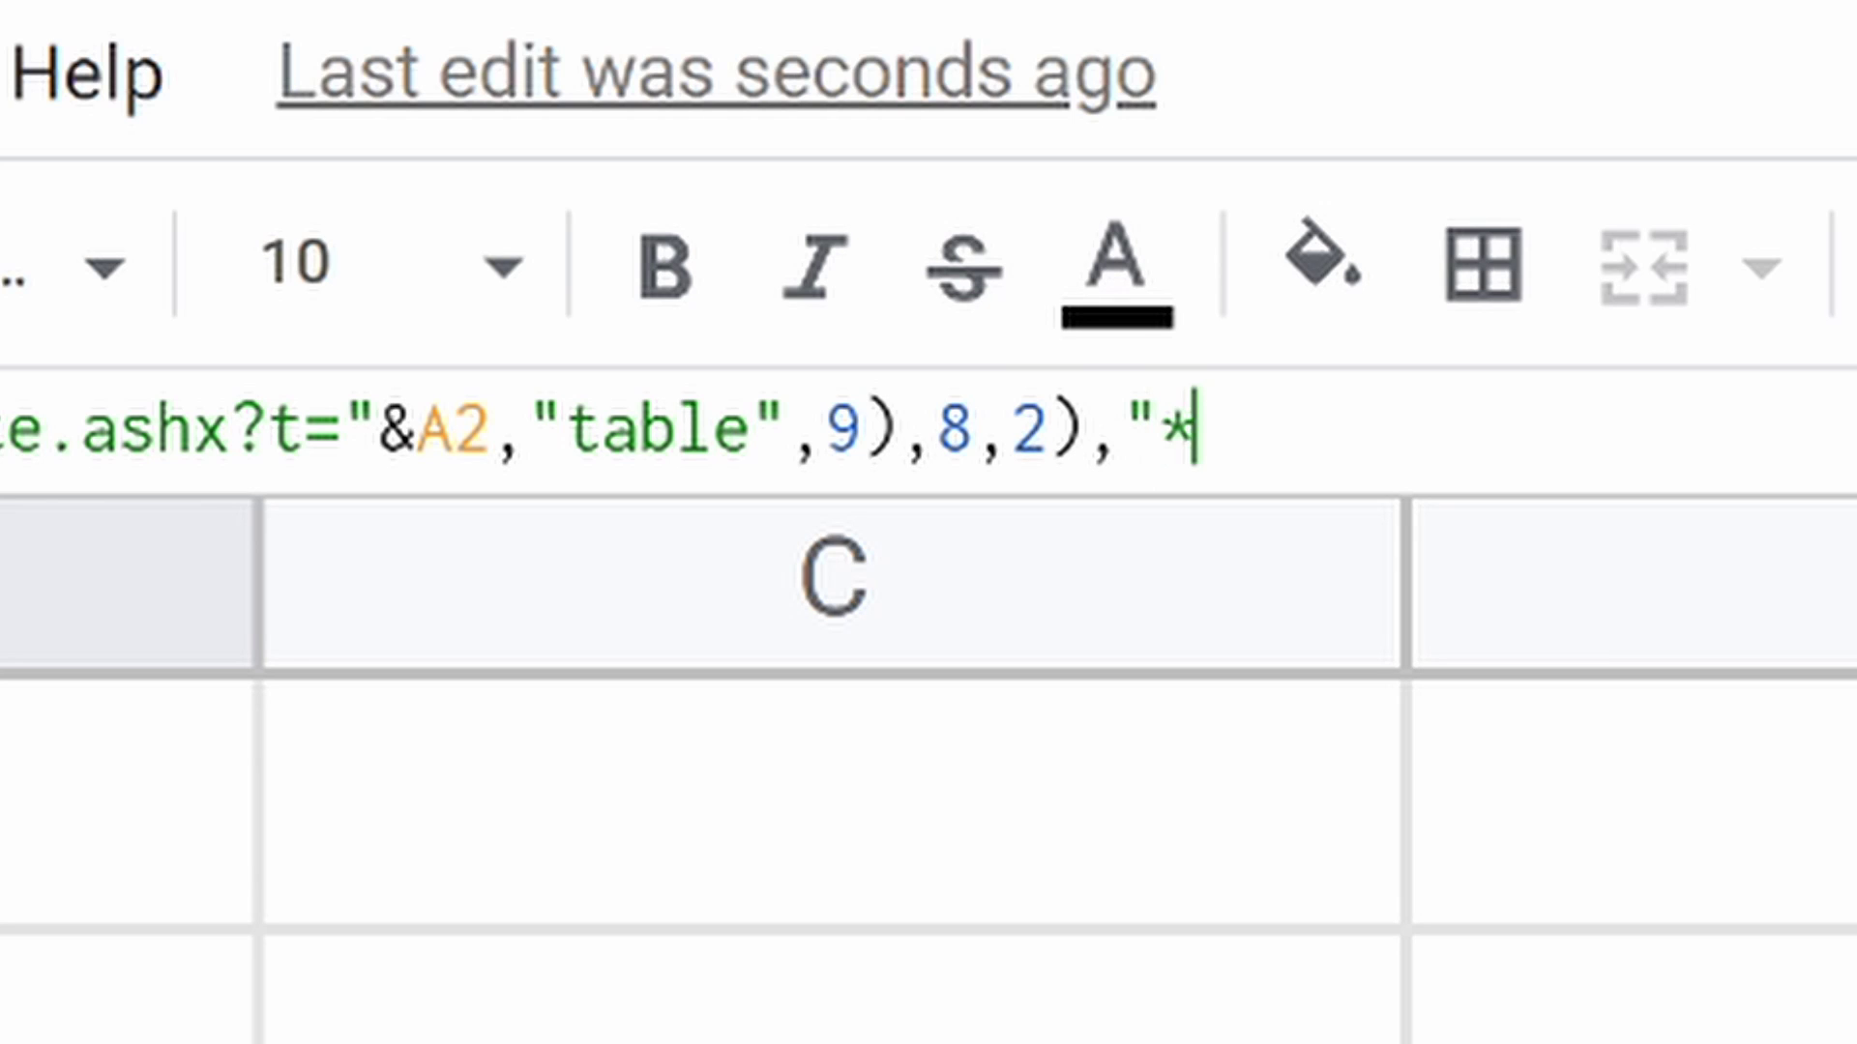
type("\"")
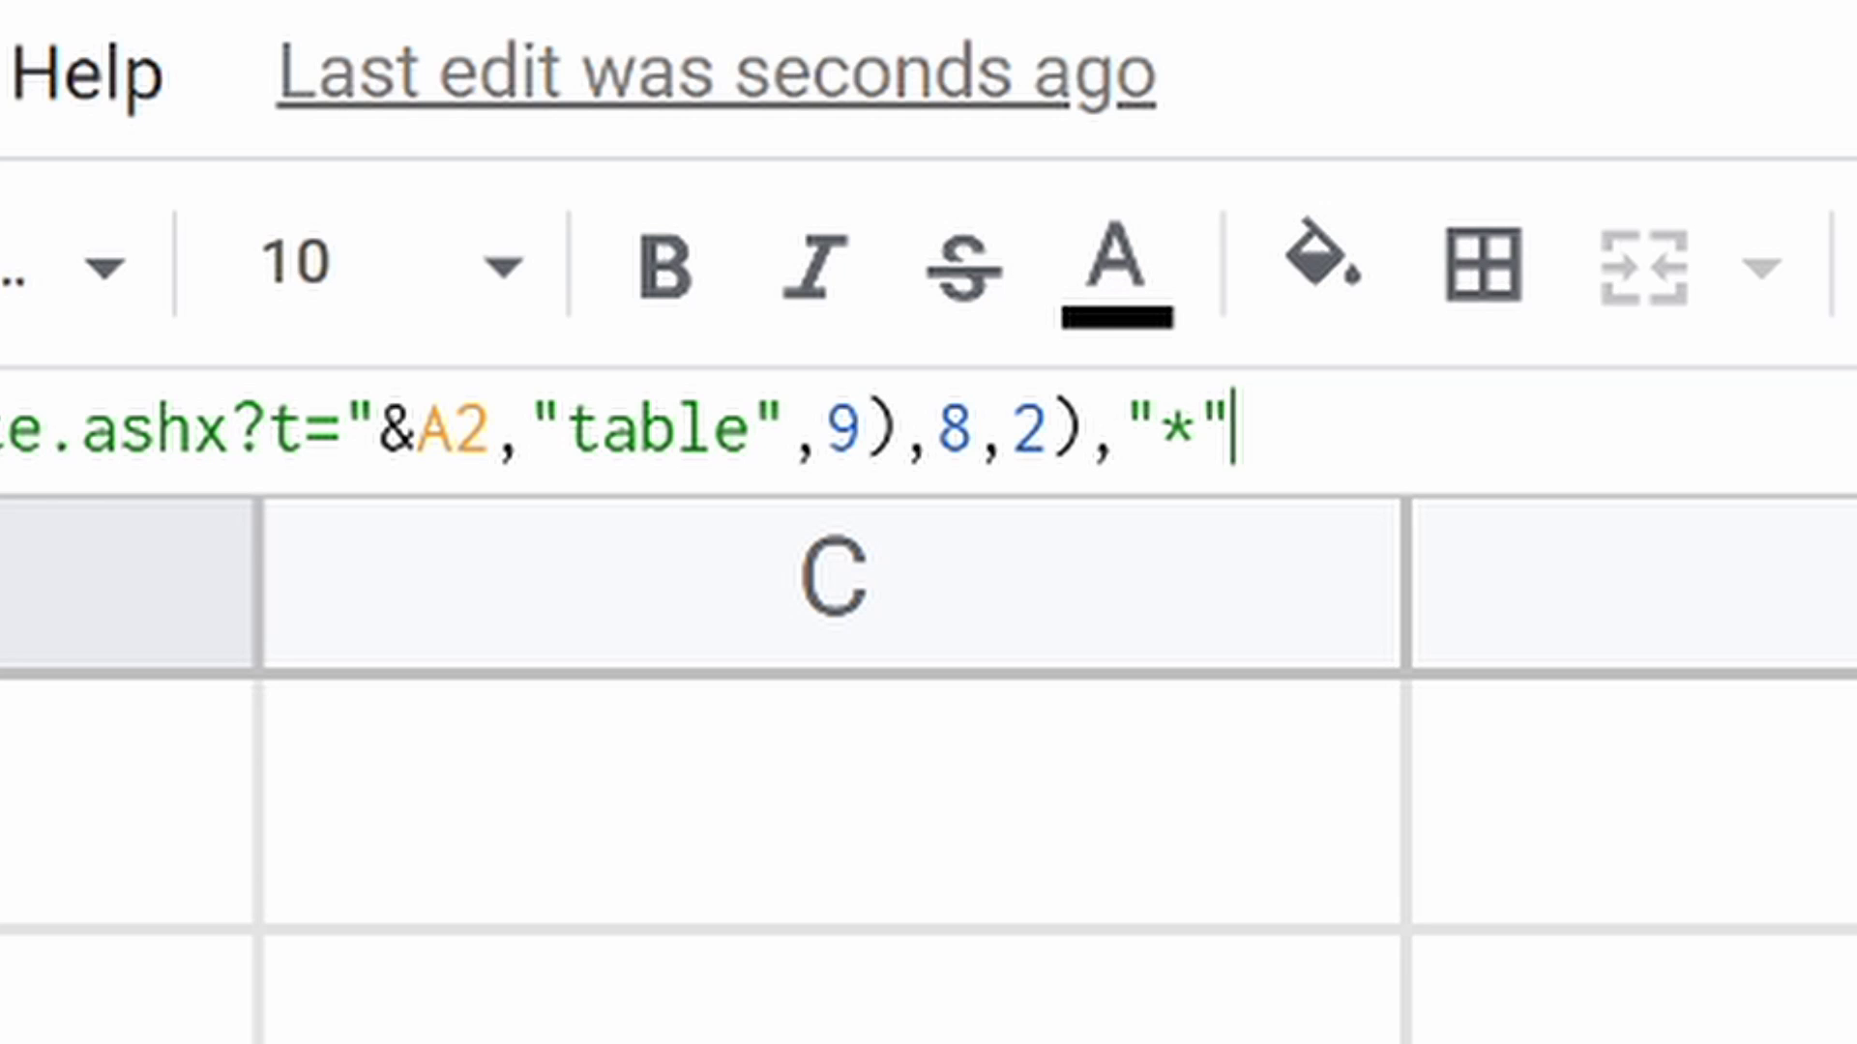
type(",")
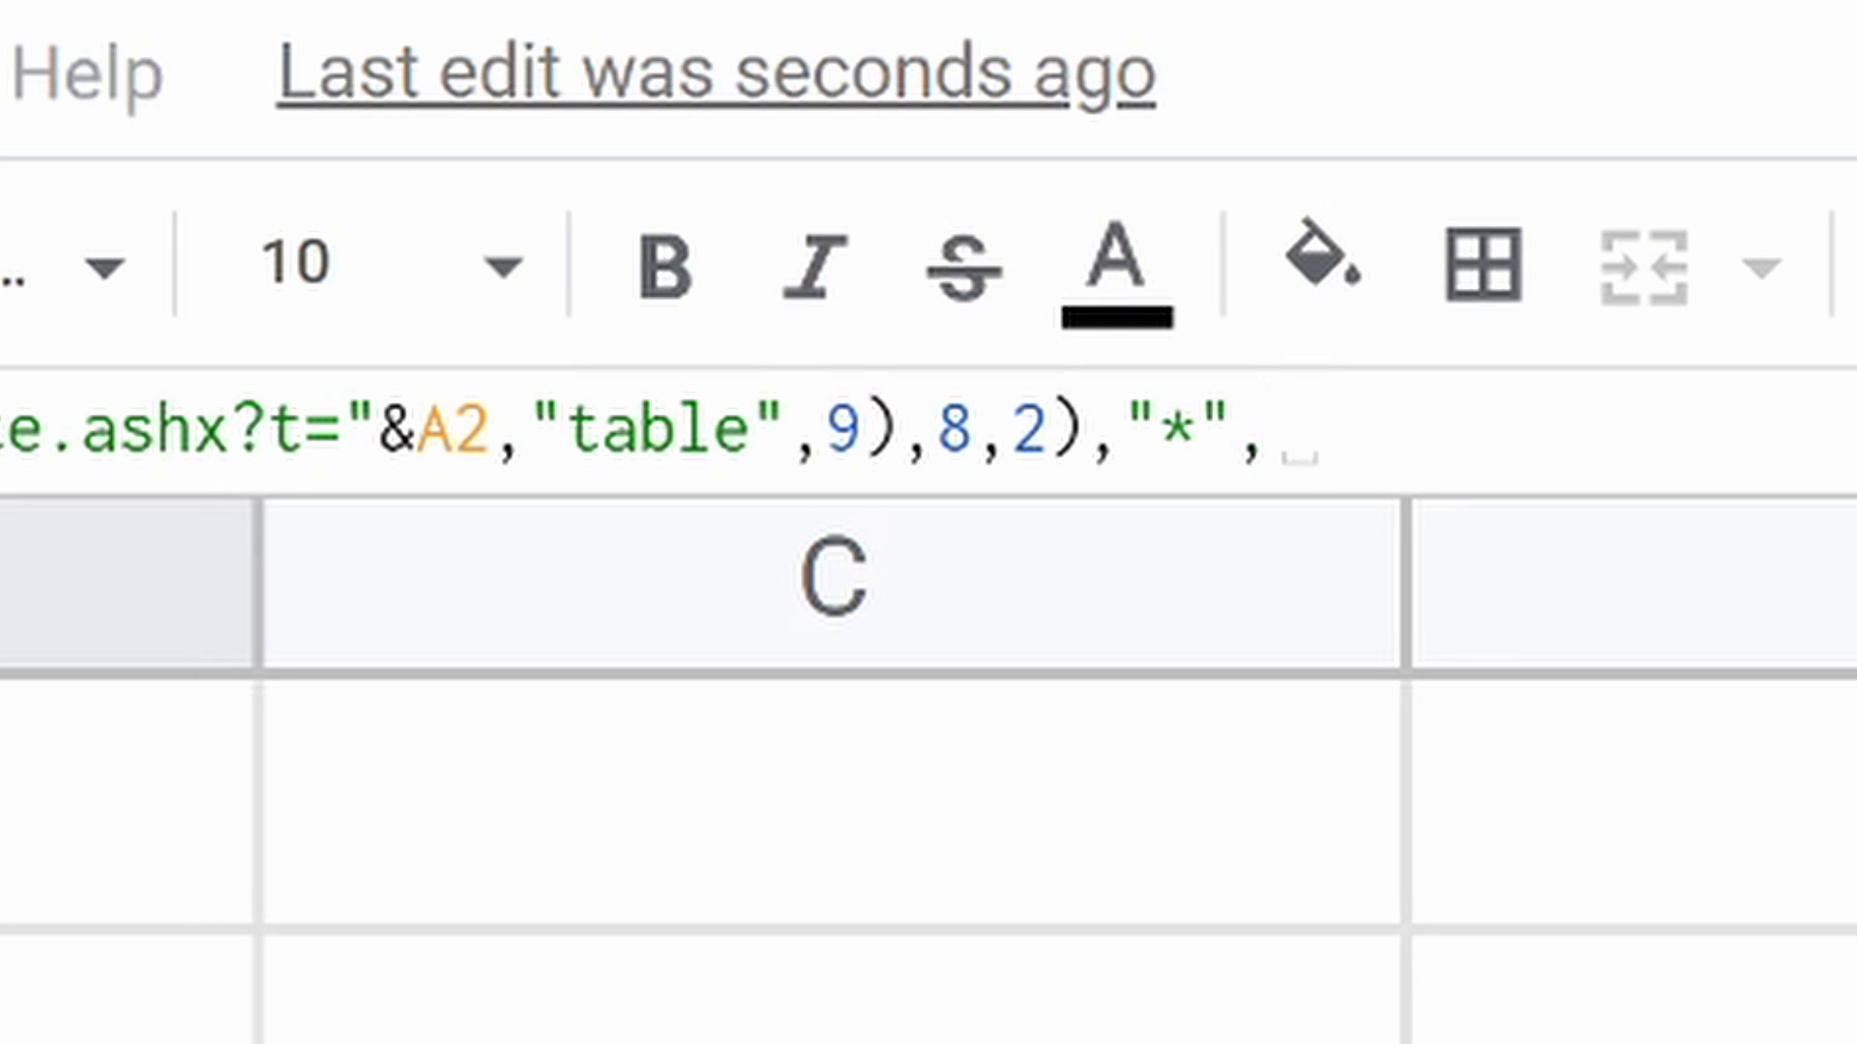
key("BackSpace")
type("\"\"")
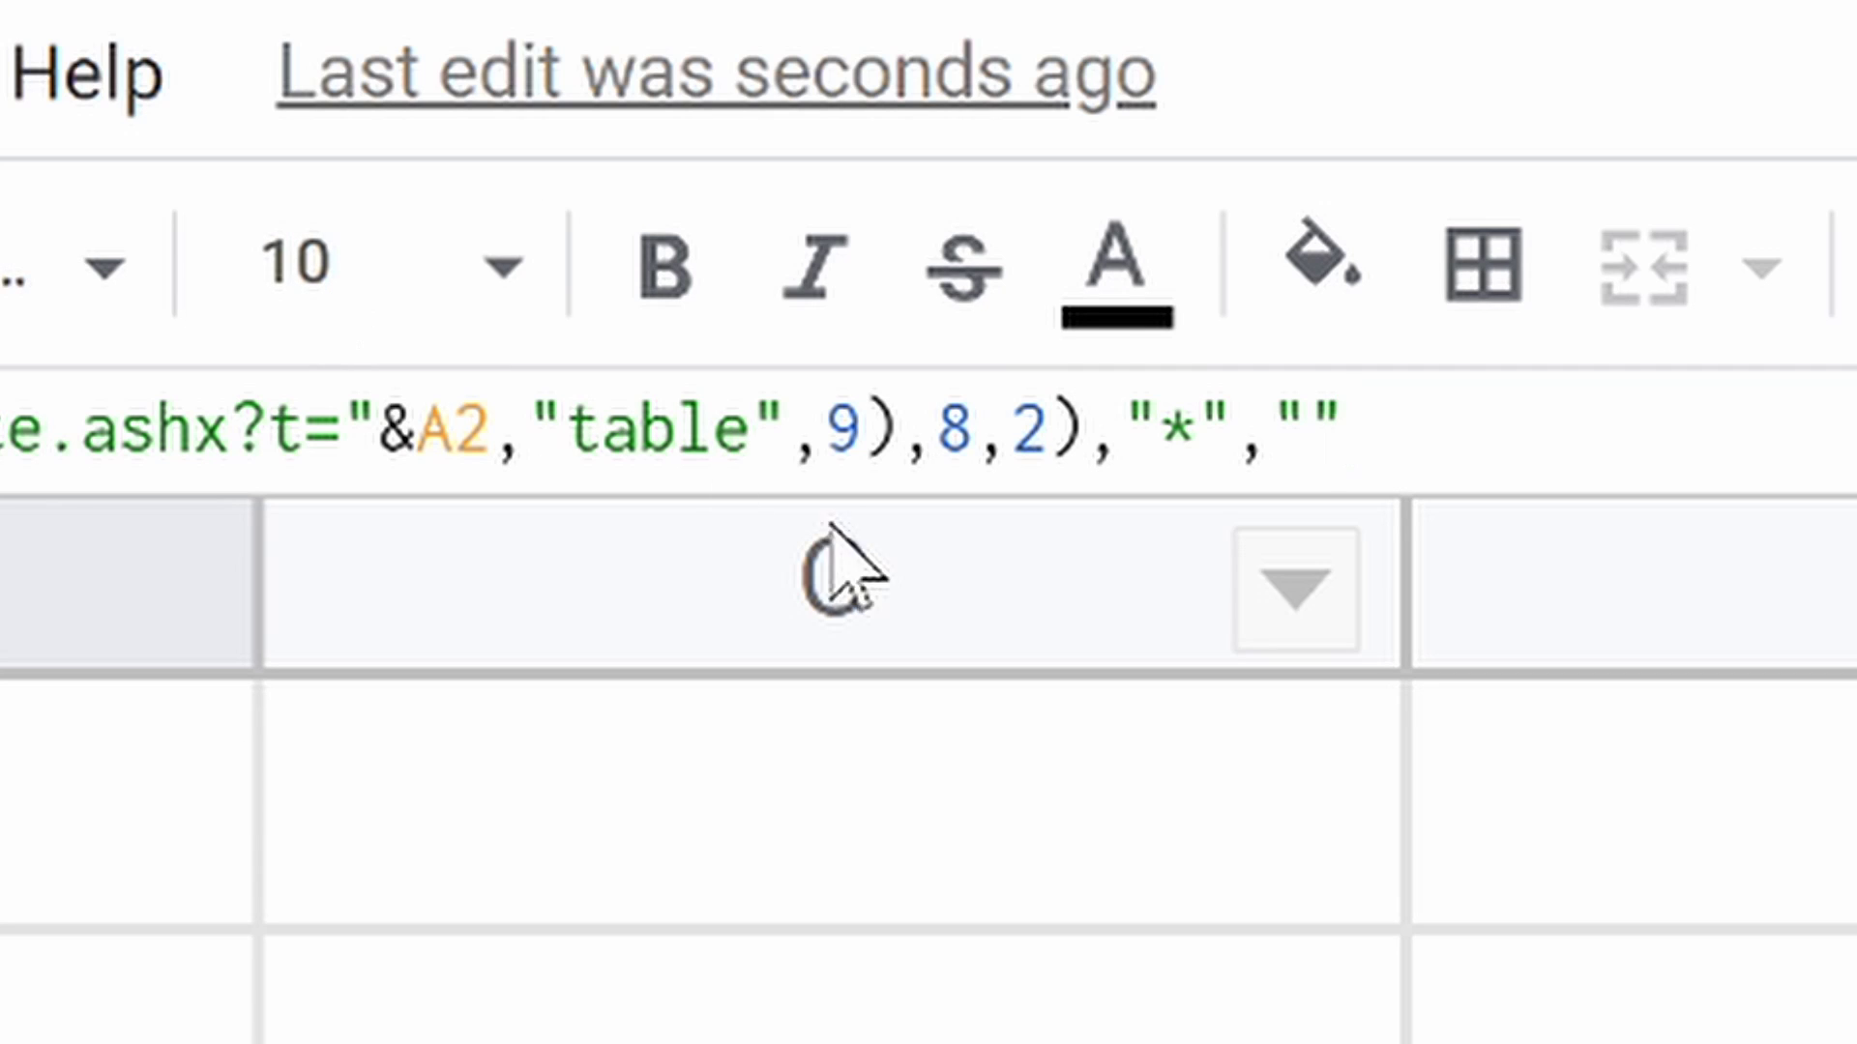
type(")")
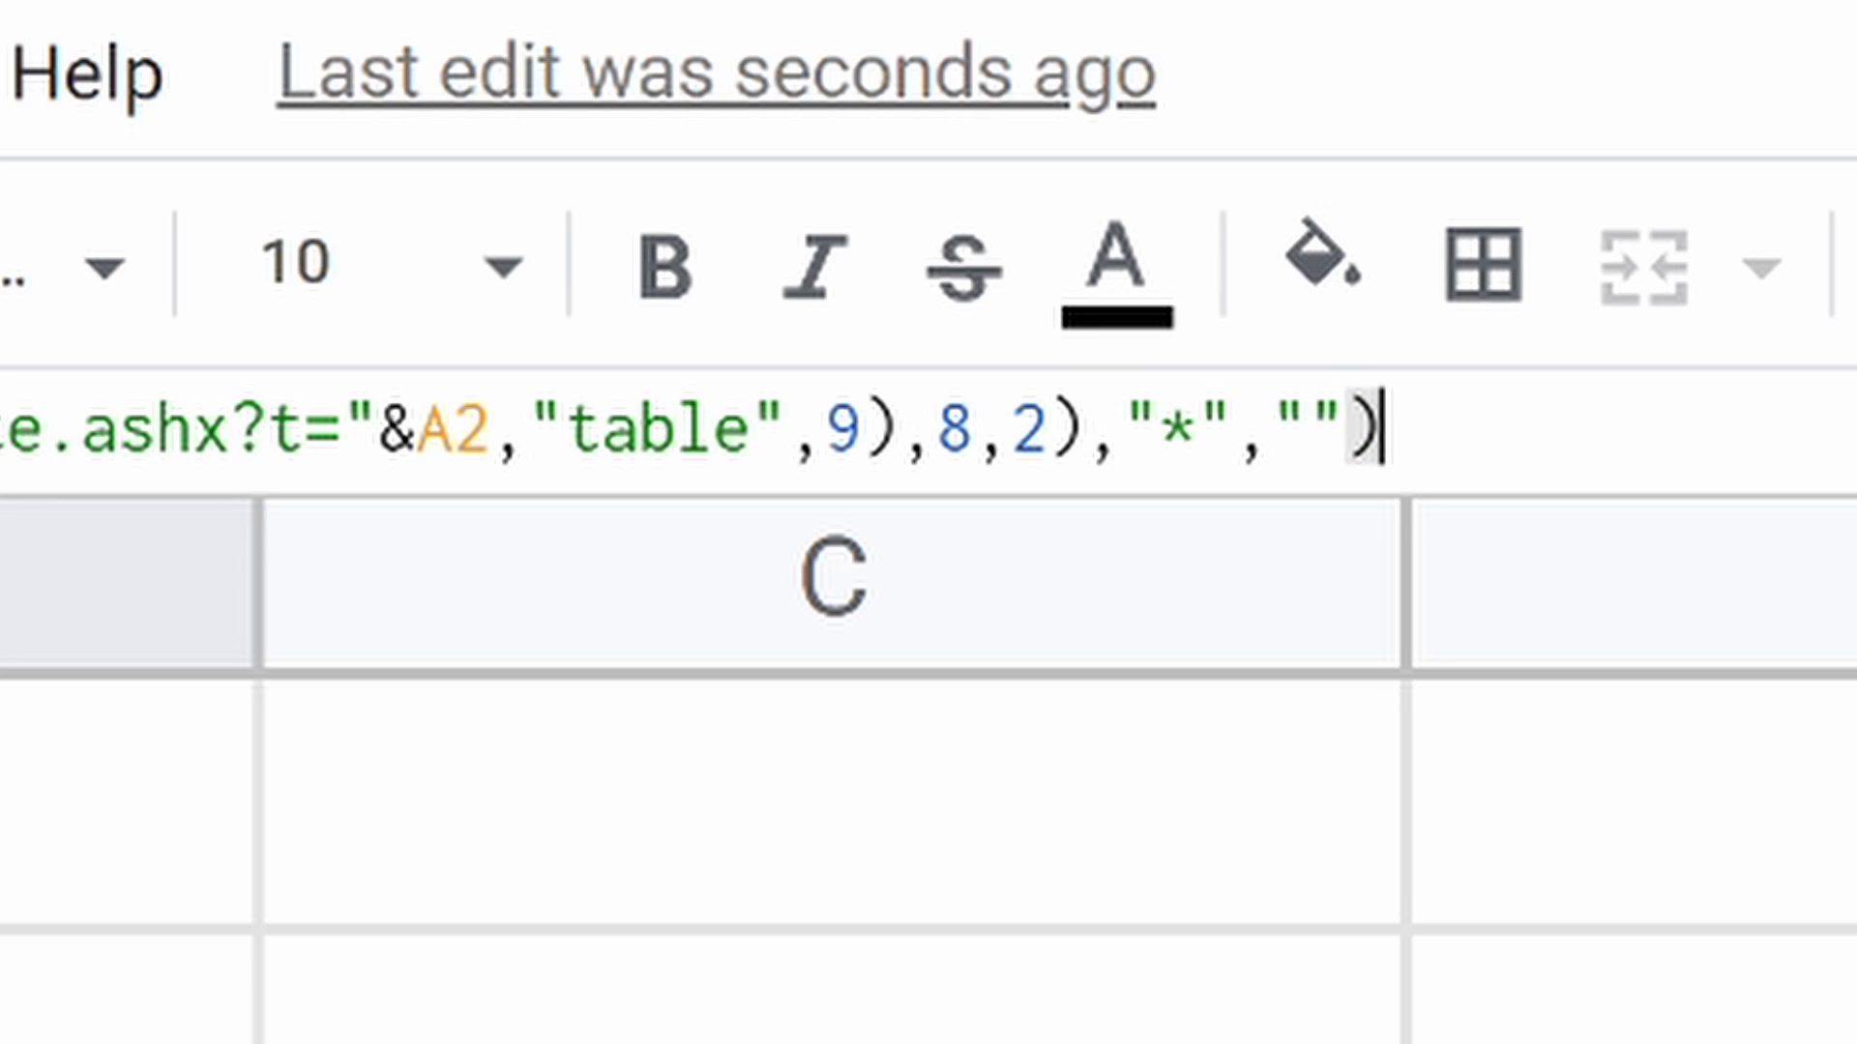
type(")")
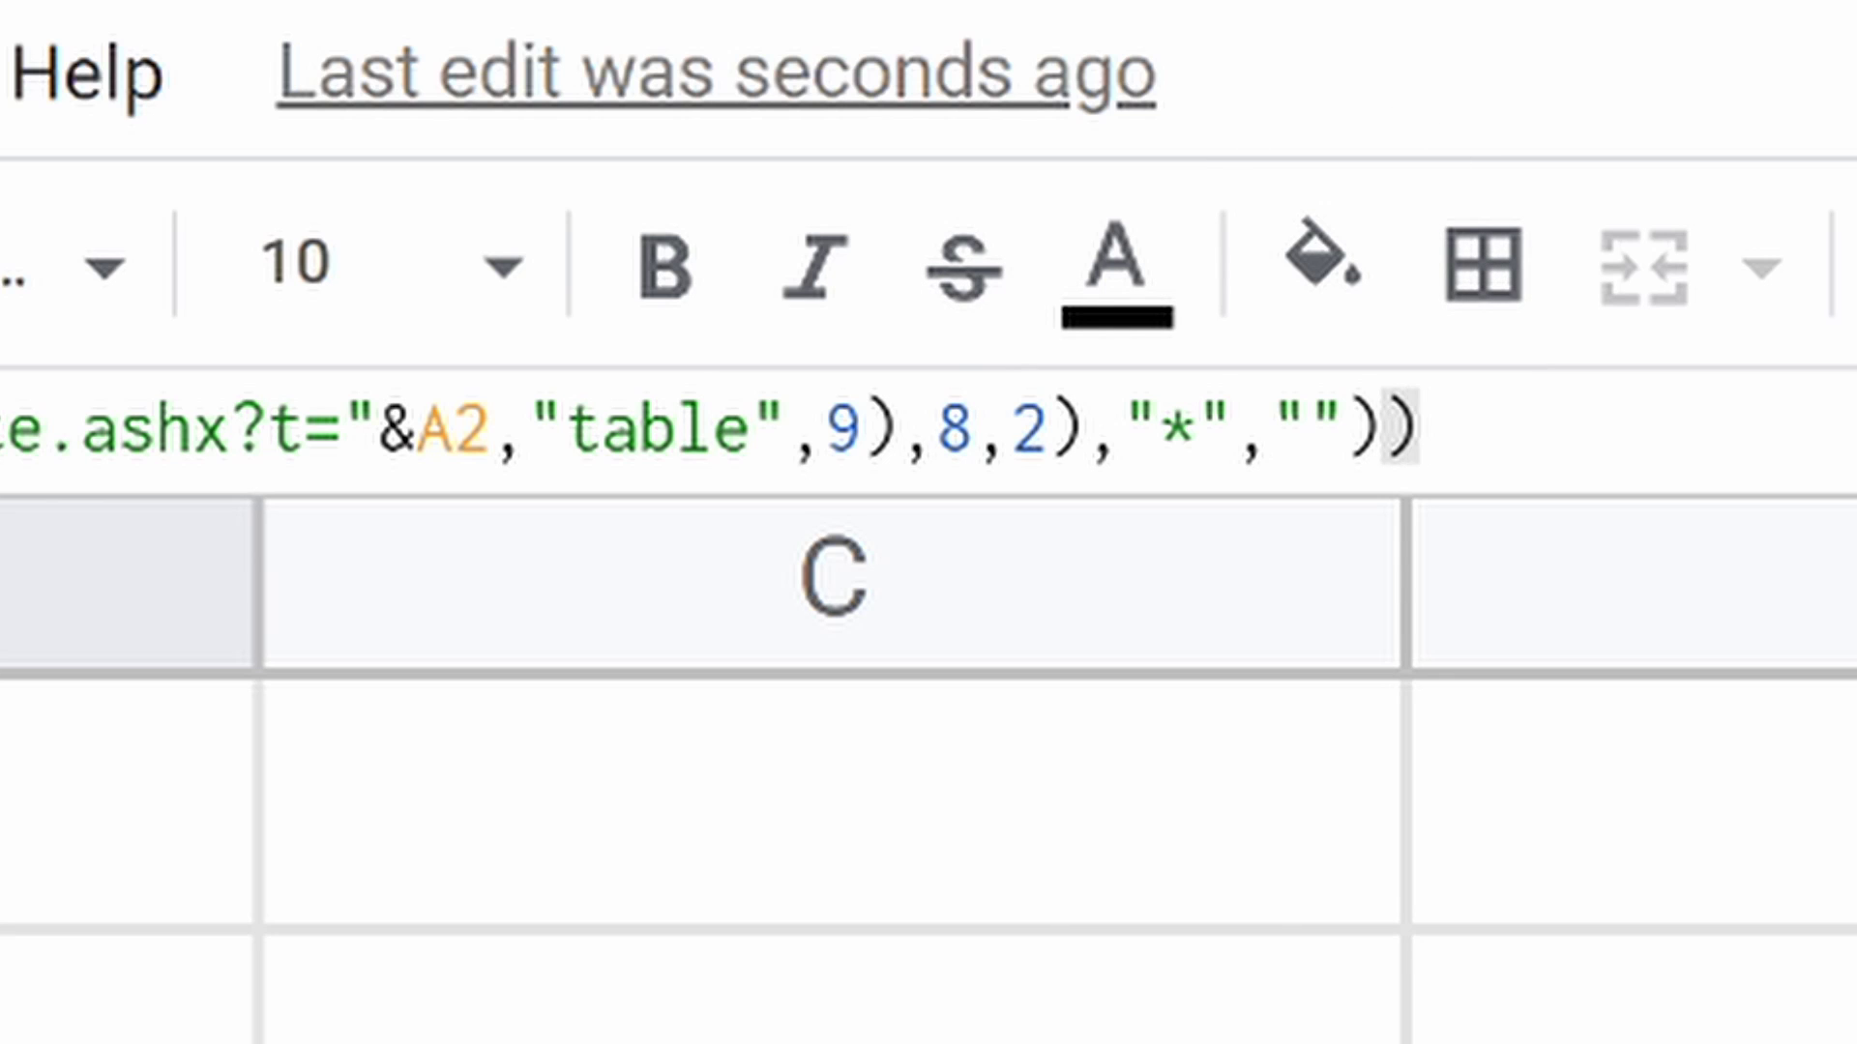
type("*1")
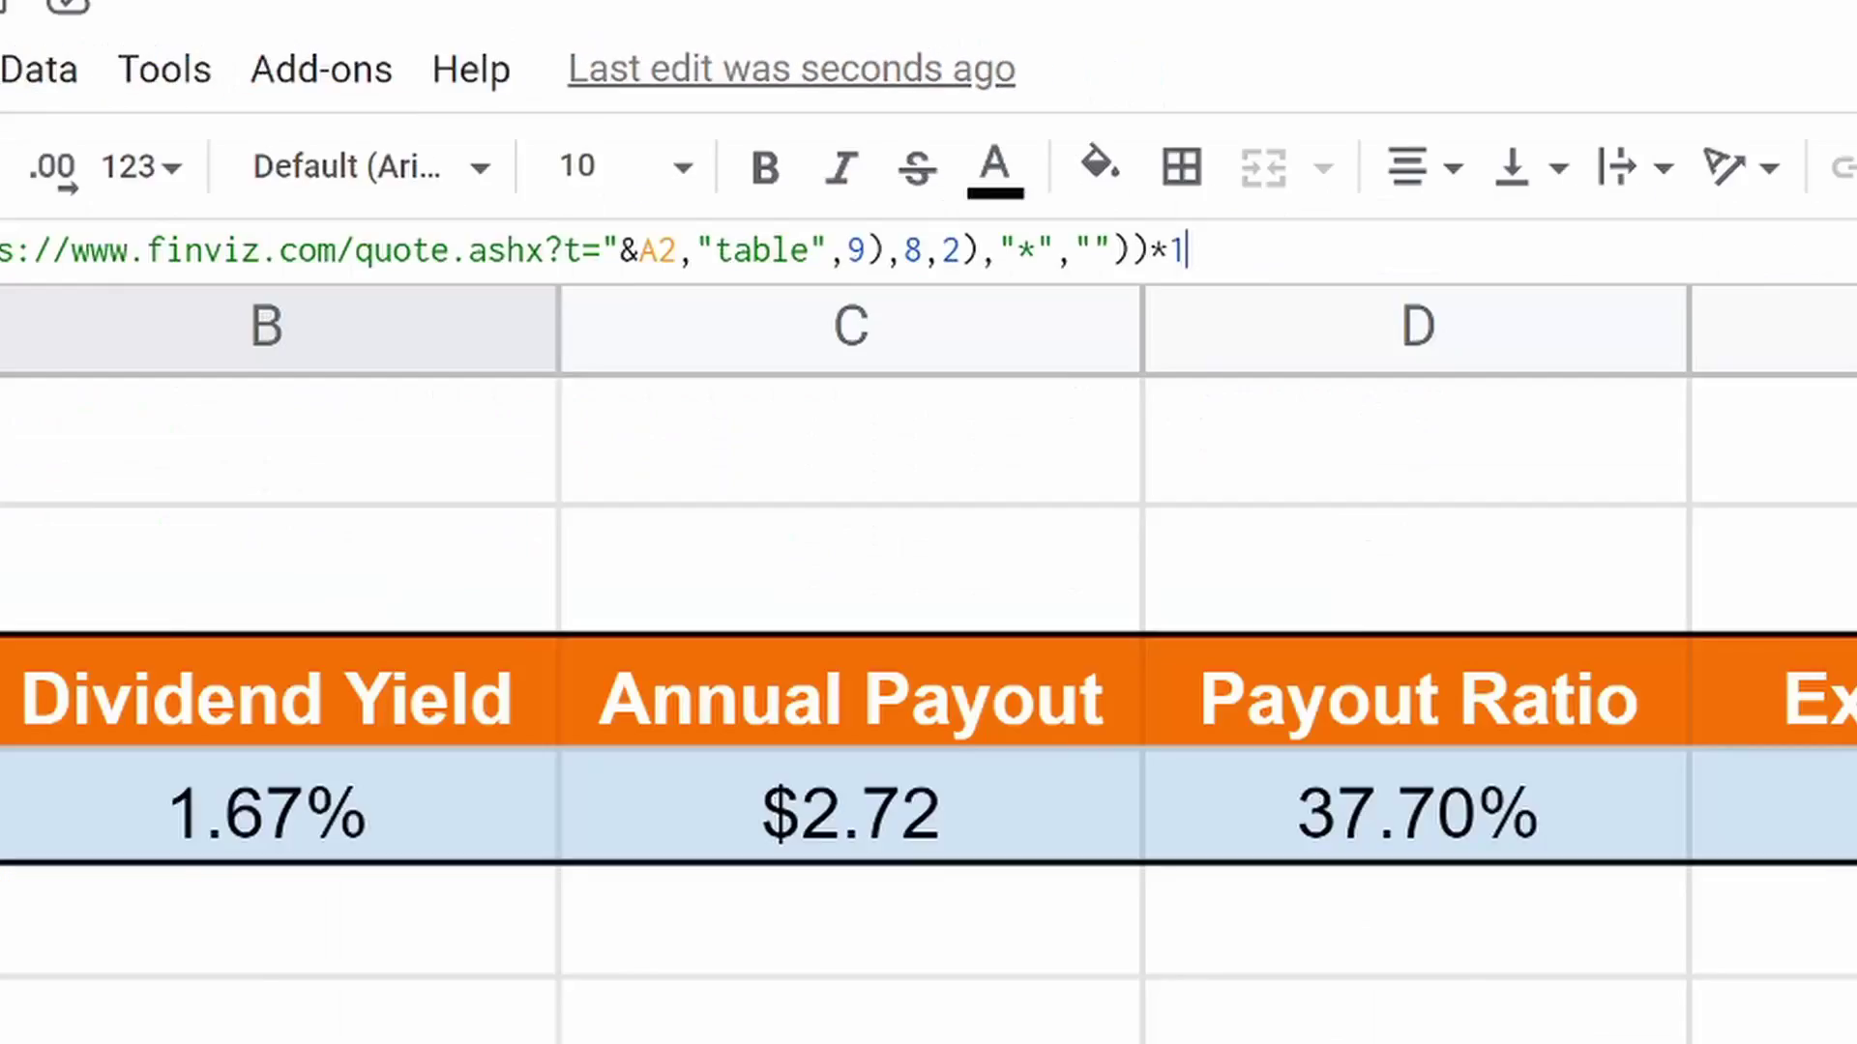
key("Return")
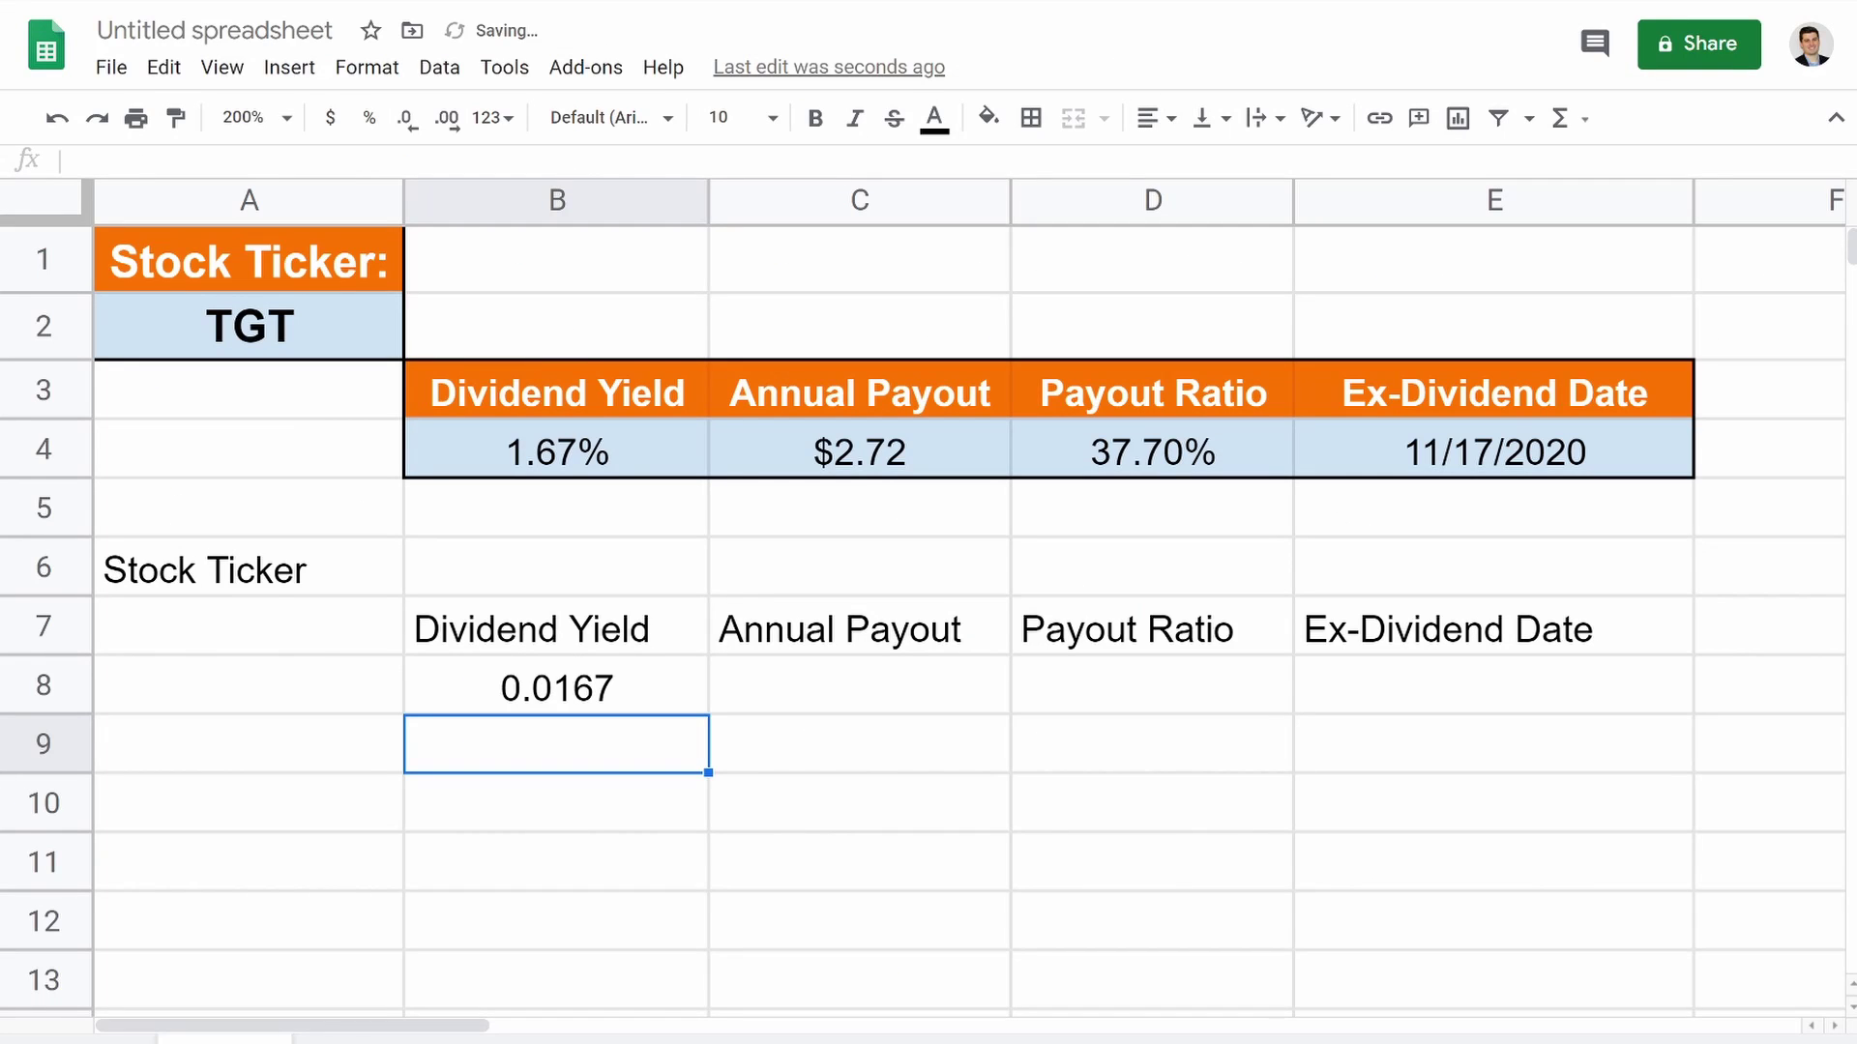
Format B8 as a percentage showing 1.67% and copy its formula text.
left_click(630, 686)
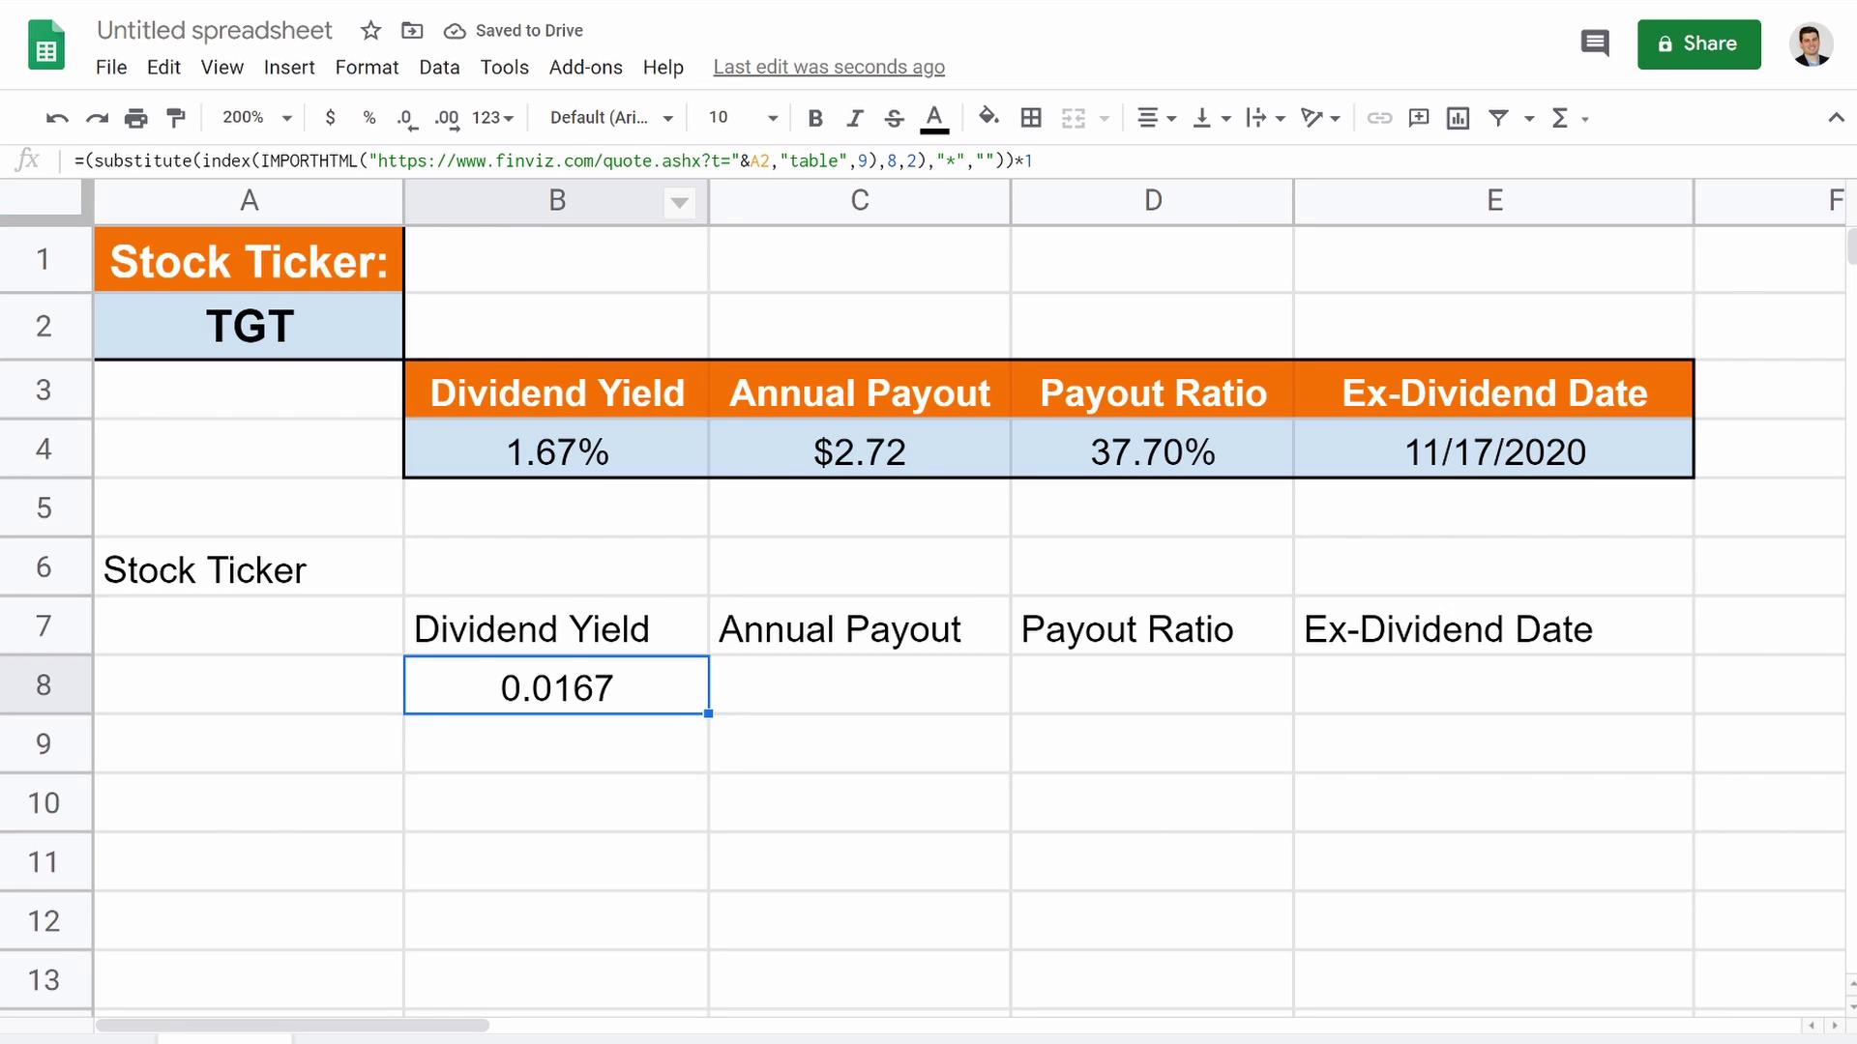
left_click(368, 117)
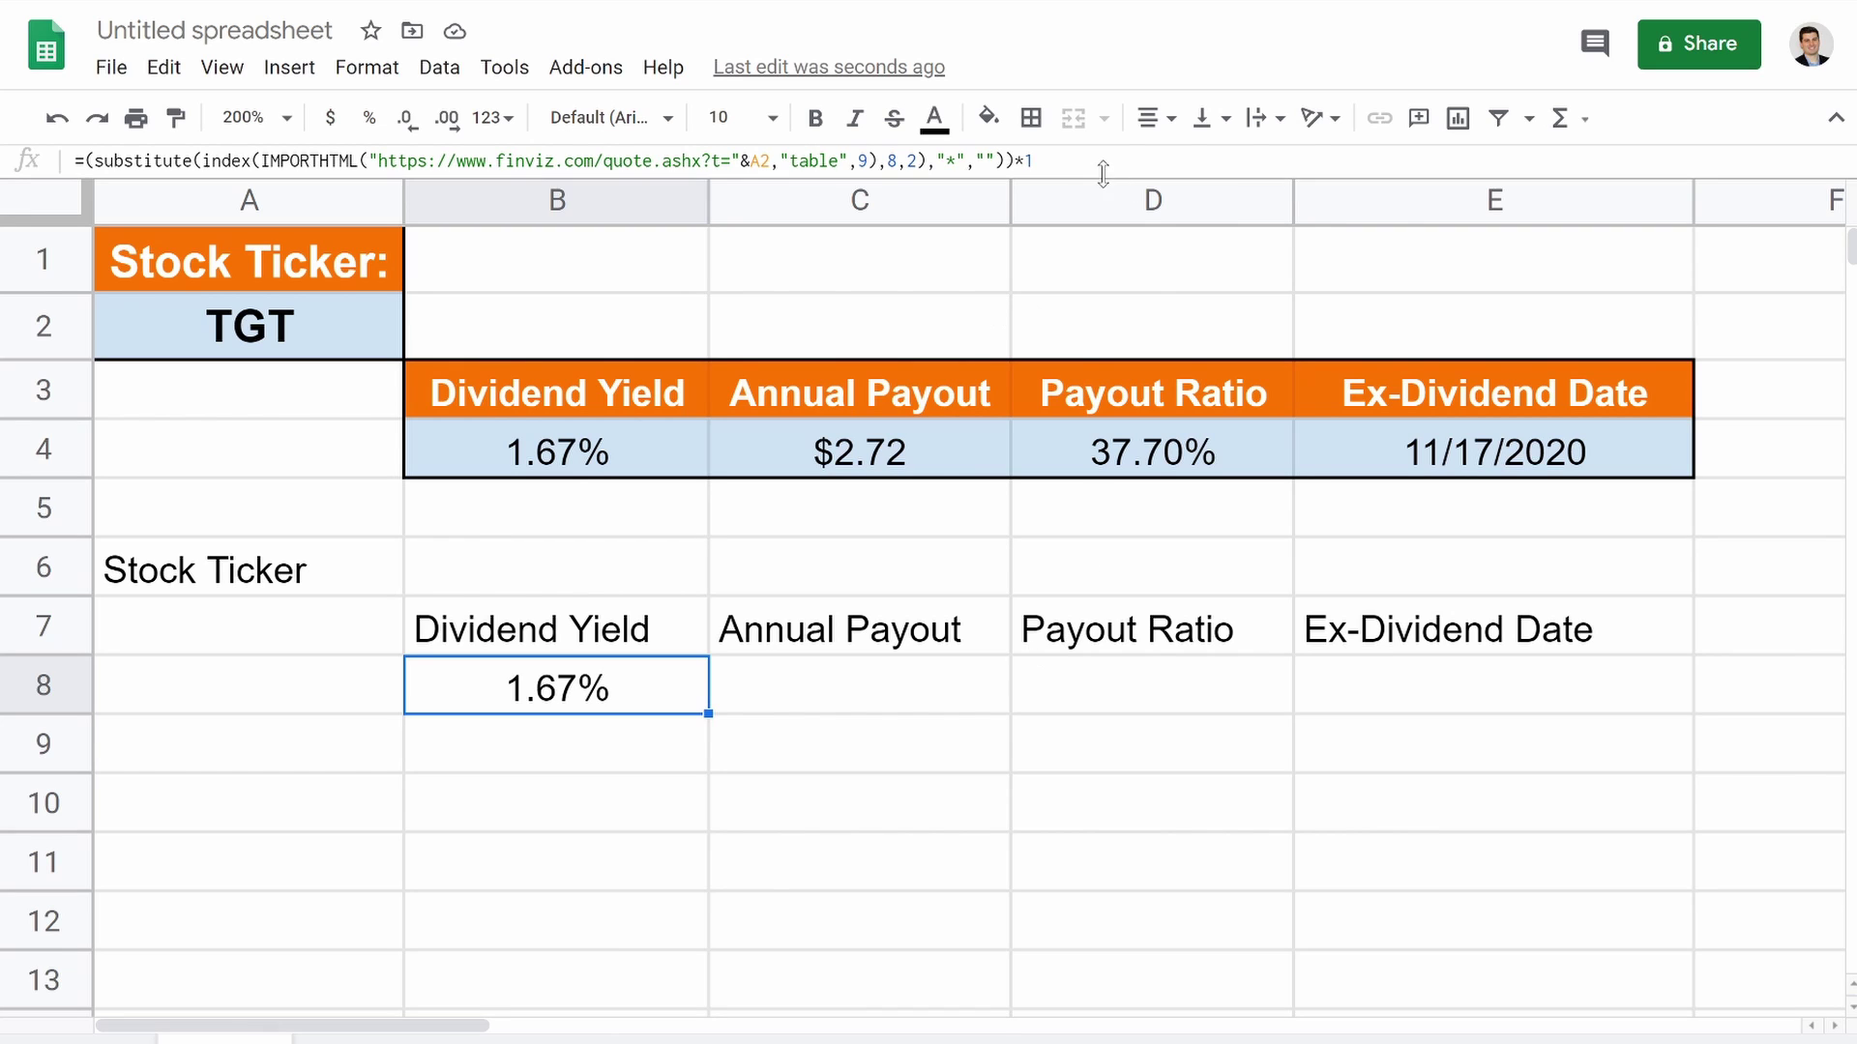
left_click_drag(1036, 161, 22, 85)
key("ctrl+c")
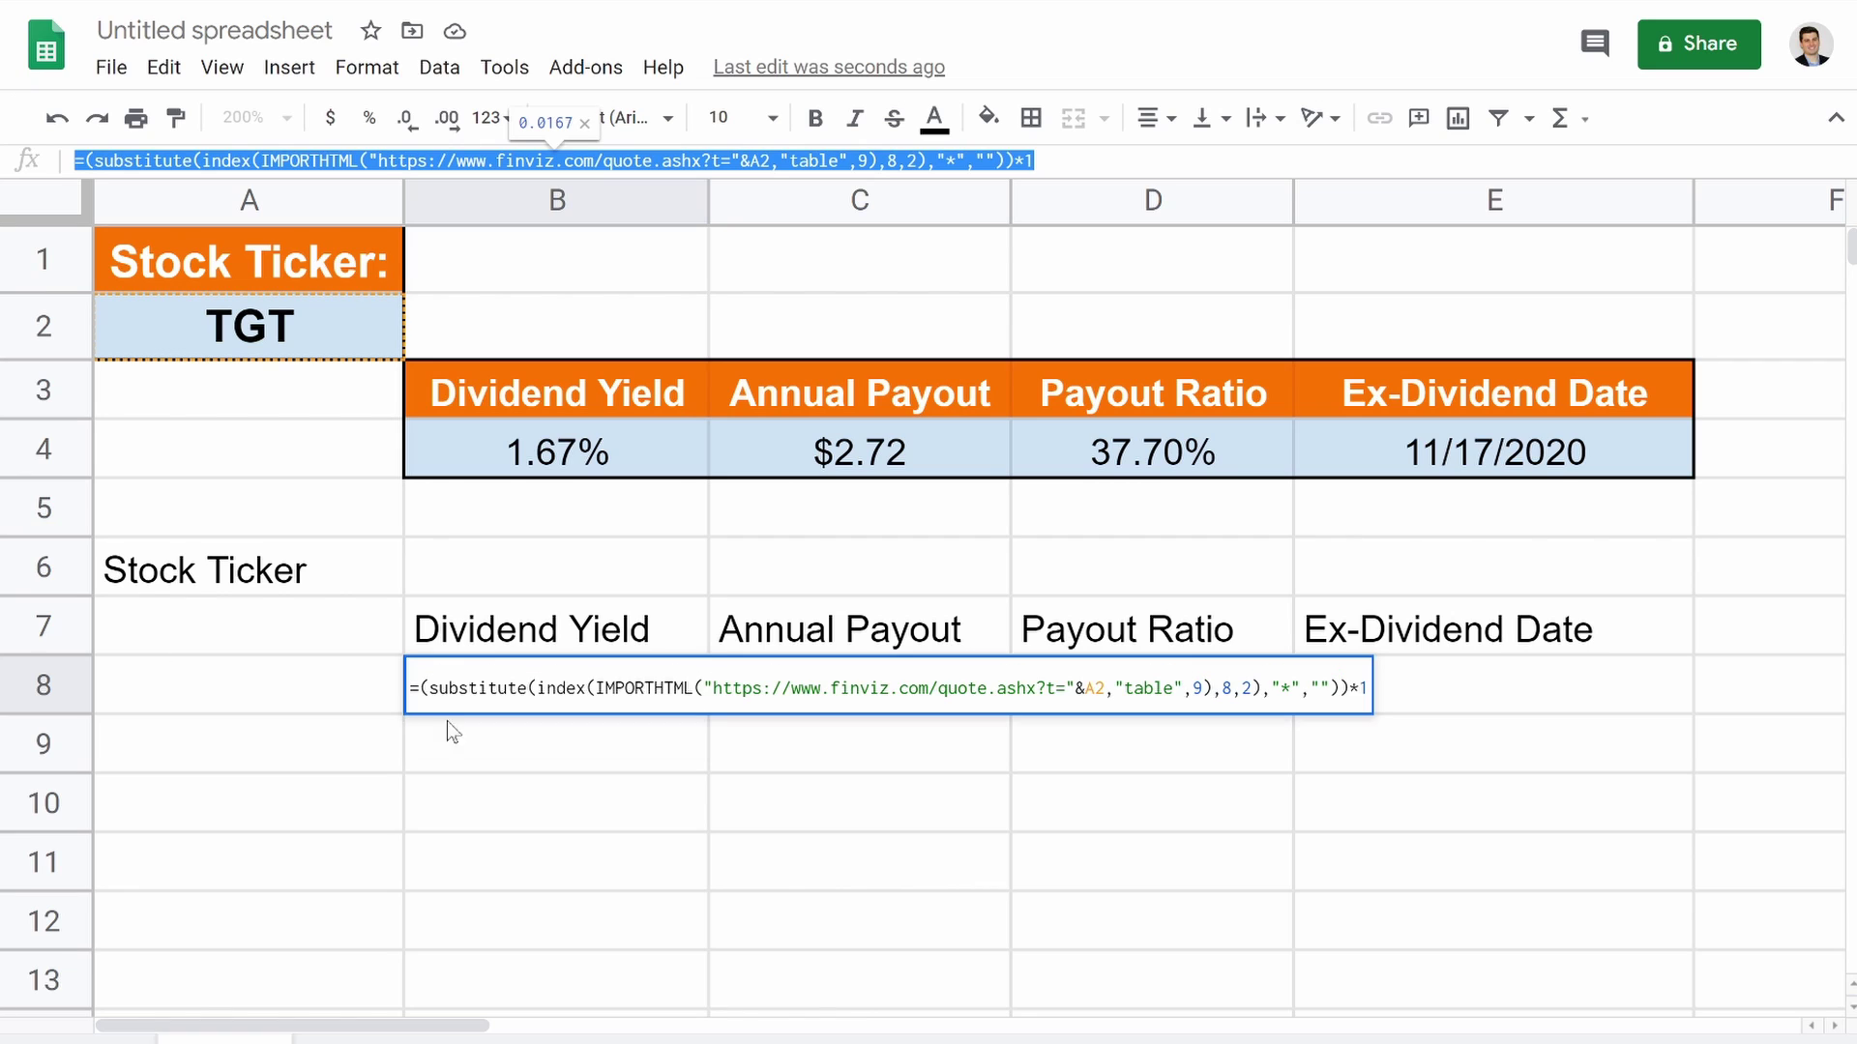
left_click(681, 812)
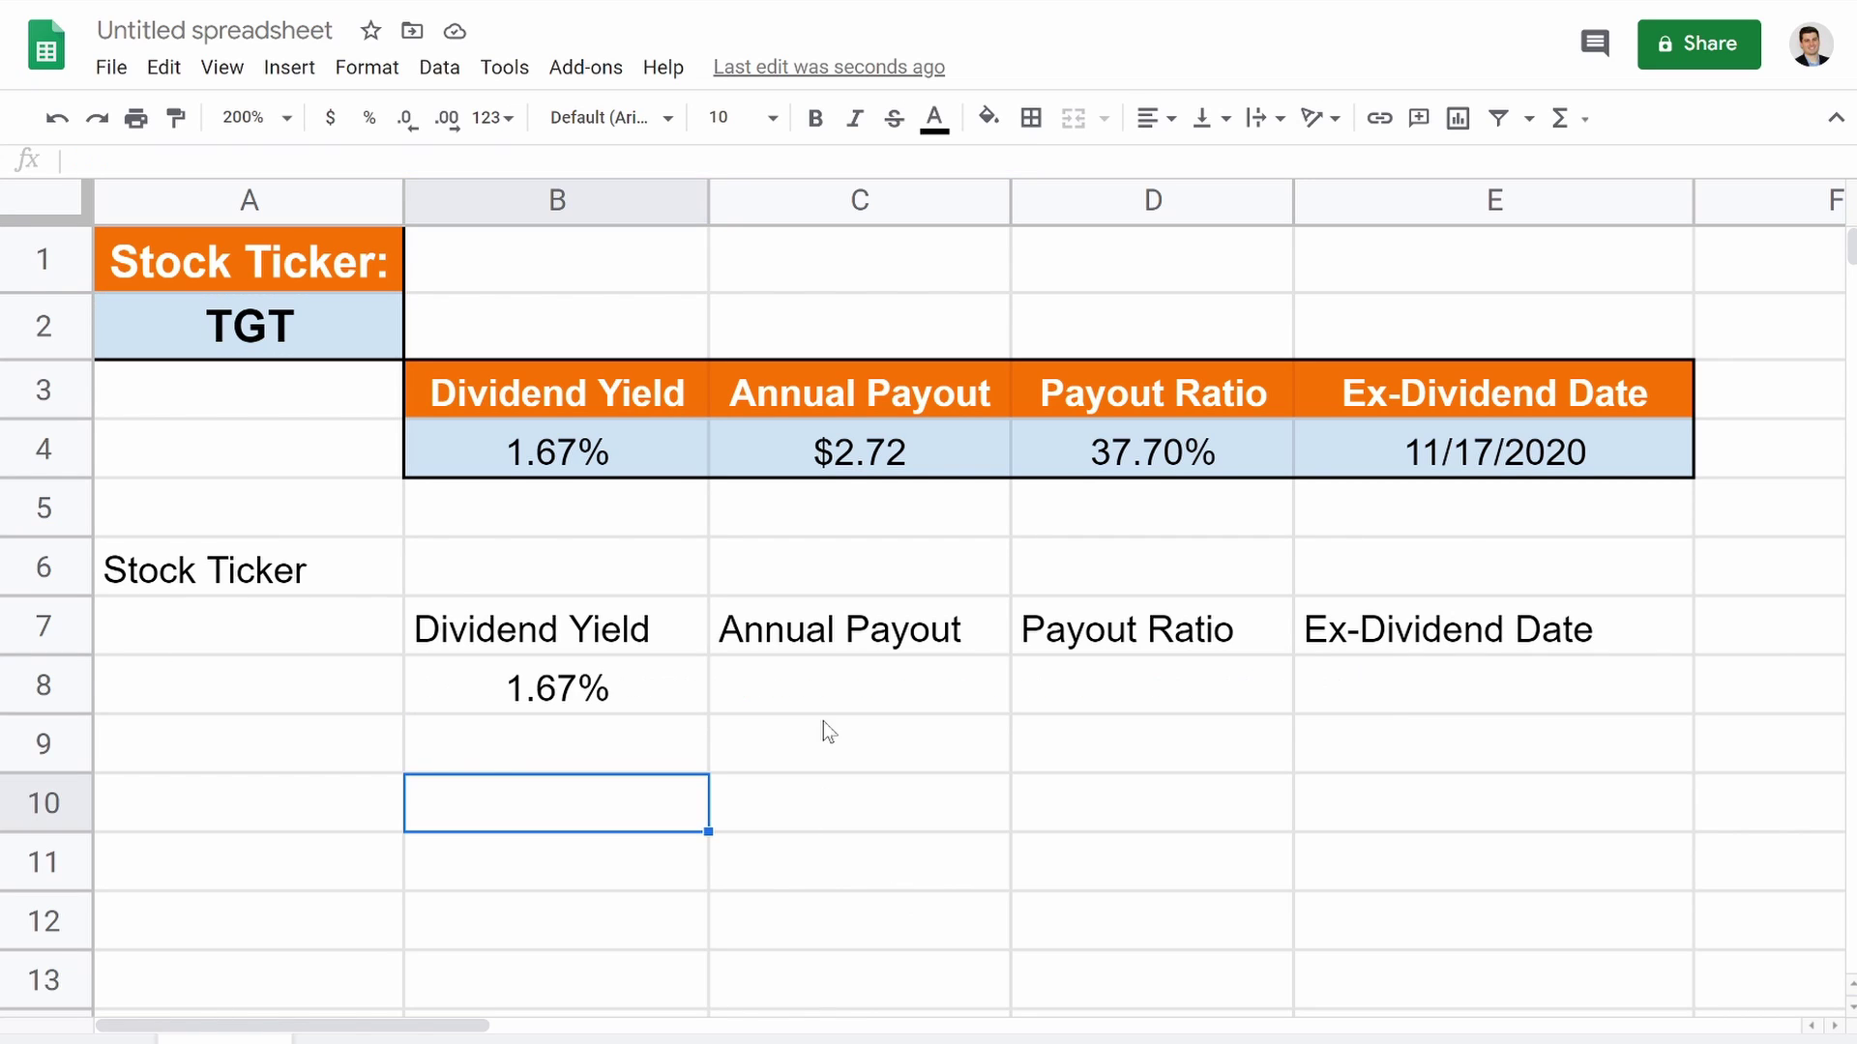
left_click(822, 696)
Paste the yield formula into C8 under Annual Payout and D8 under Payout Ratio.
key("ctrl+v")
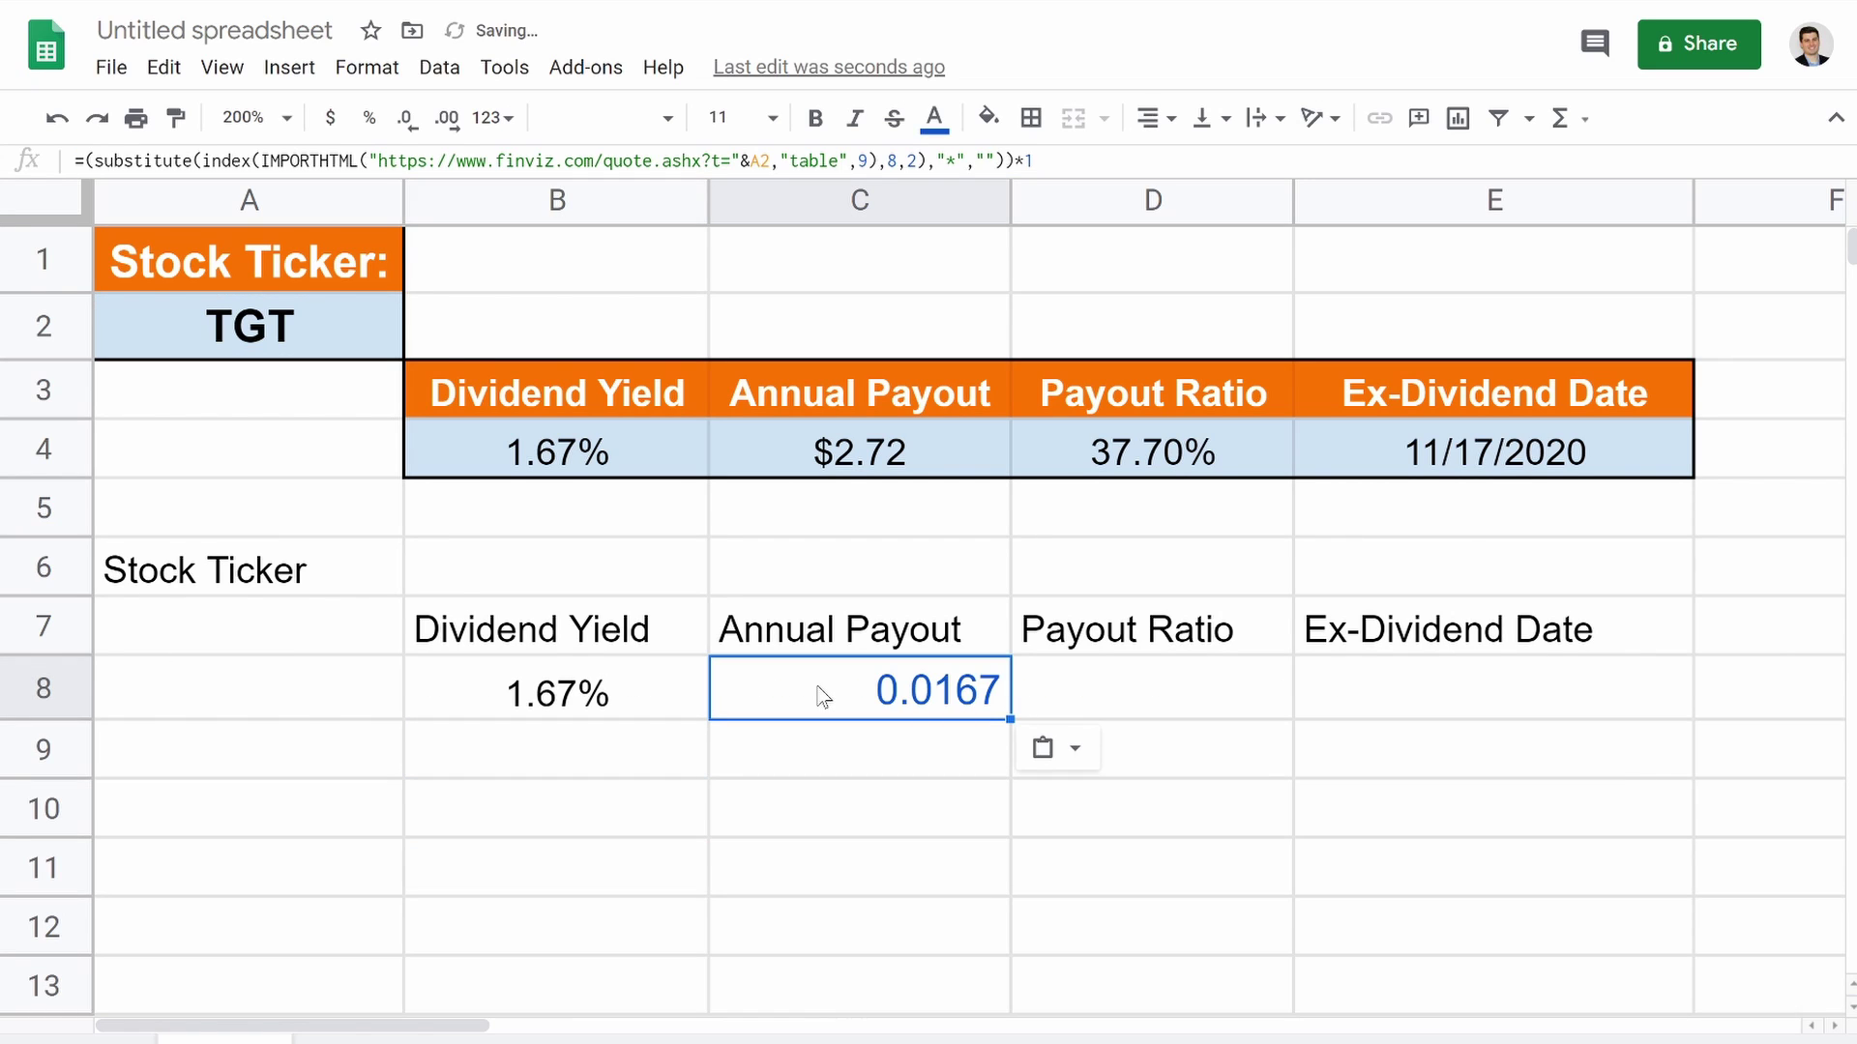
key("ctrl+z")
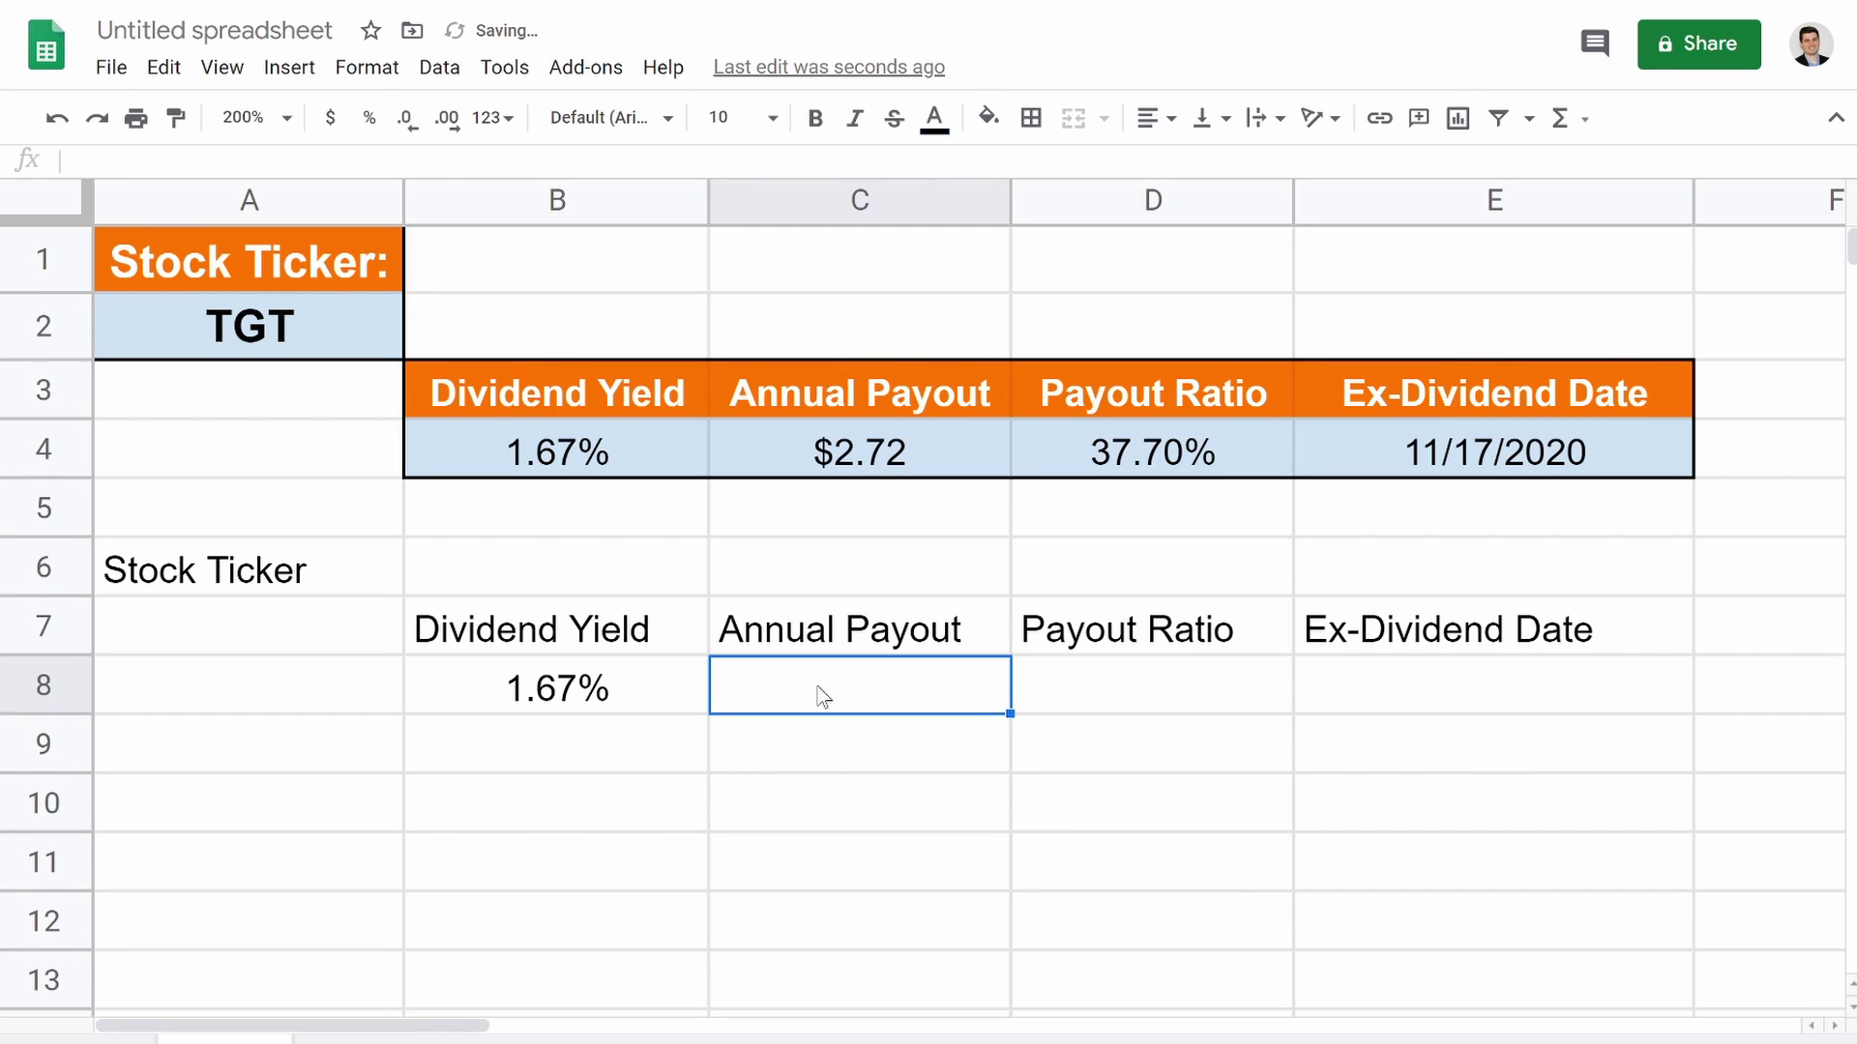
key("ctrl+v")
left_click(1160, 697)
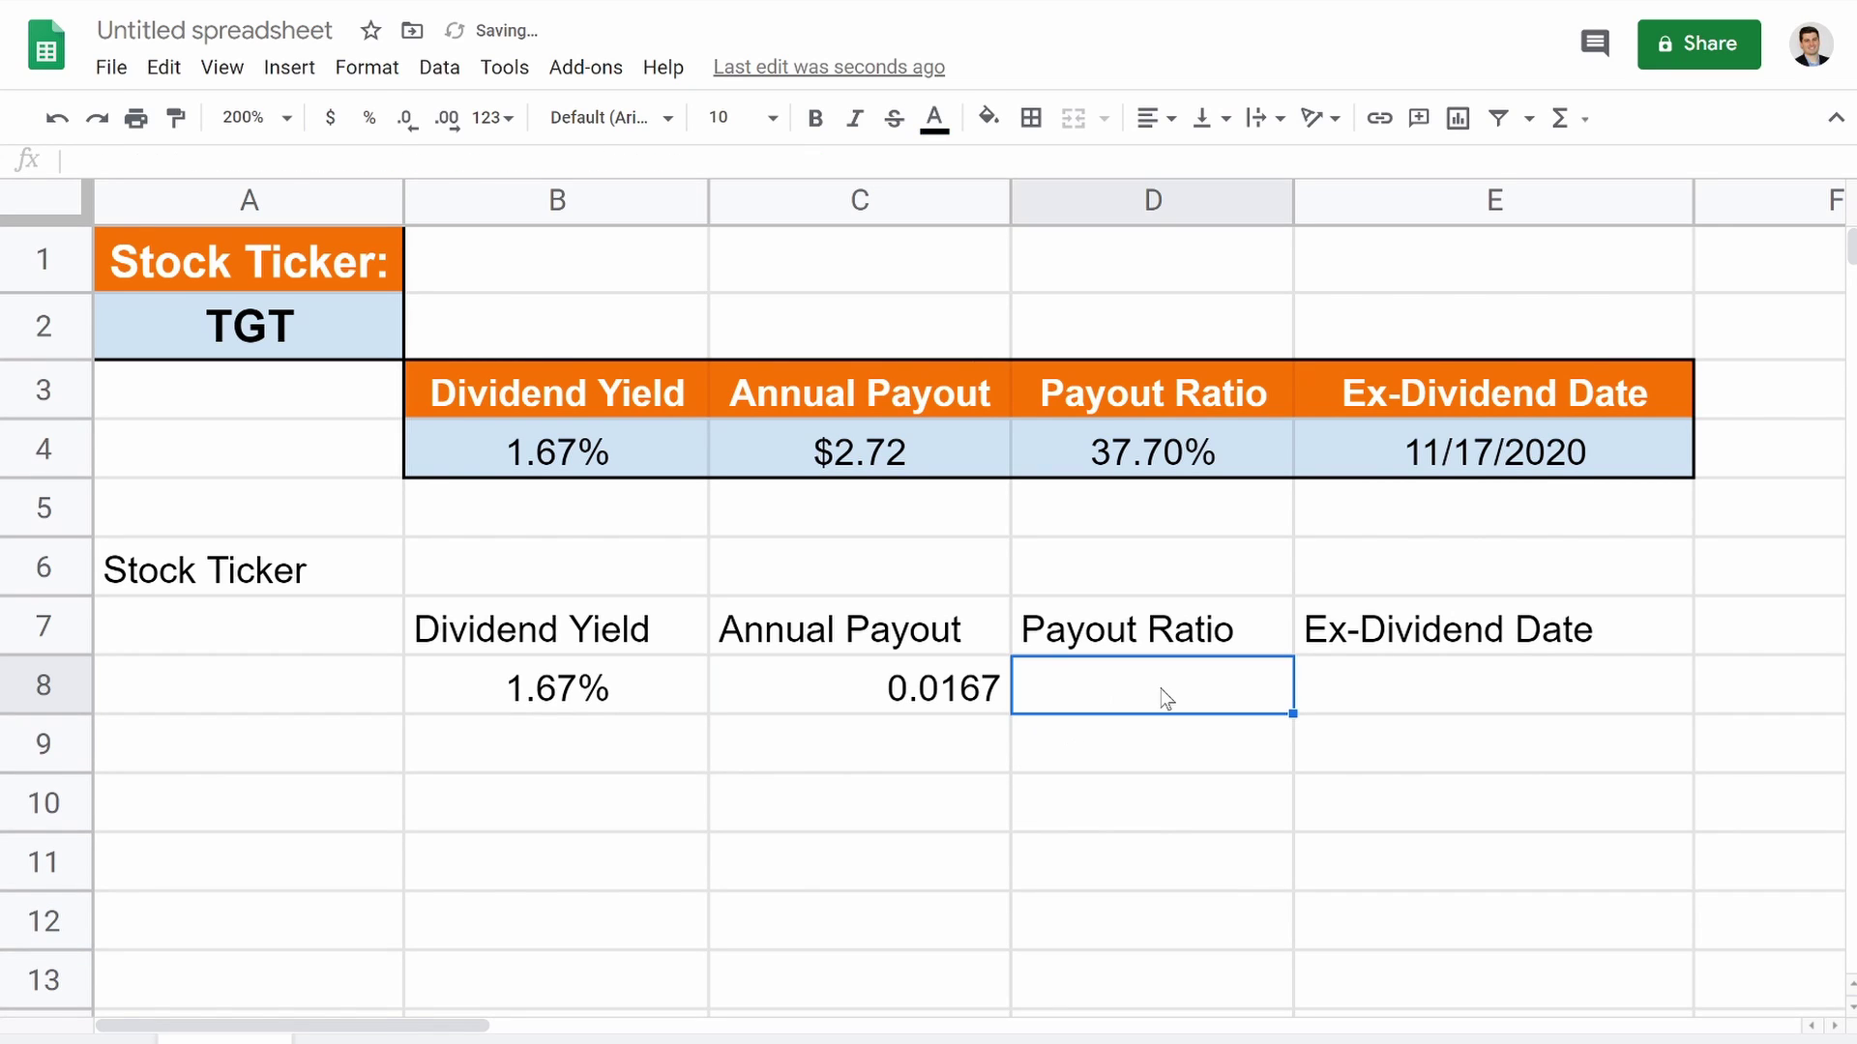
key("ctrl+v")
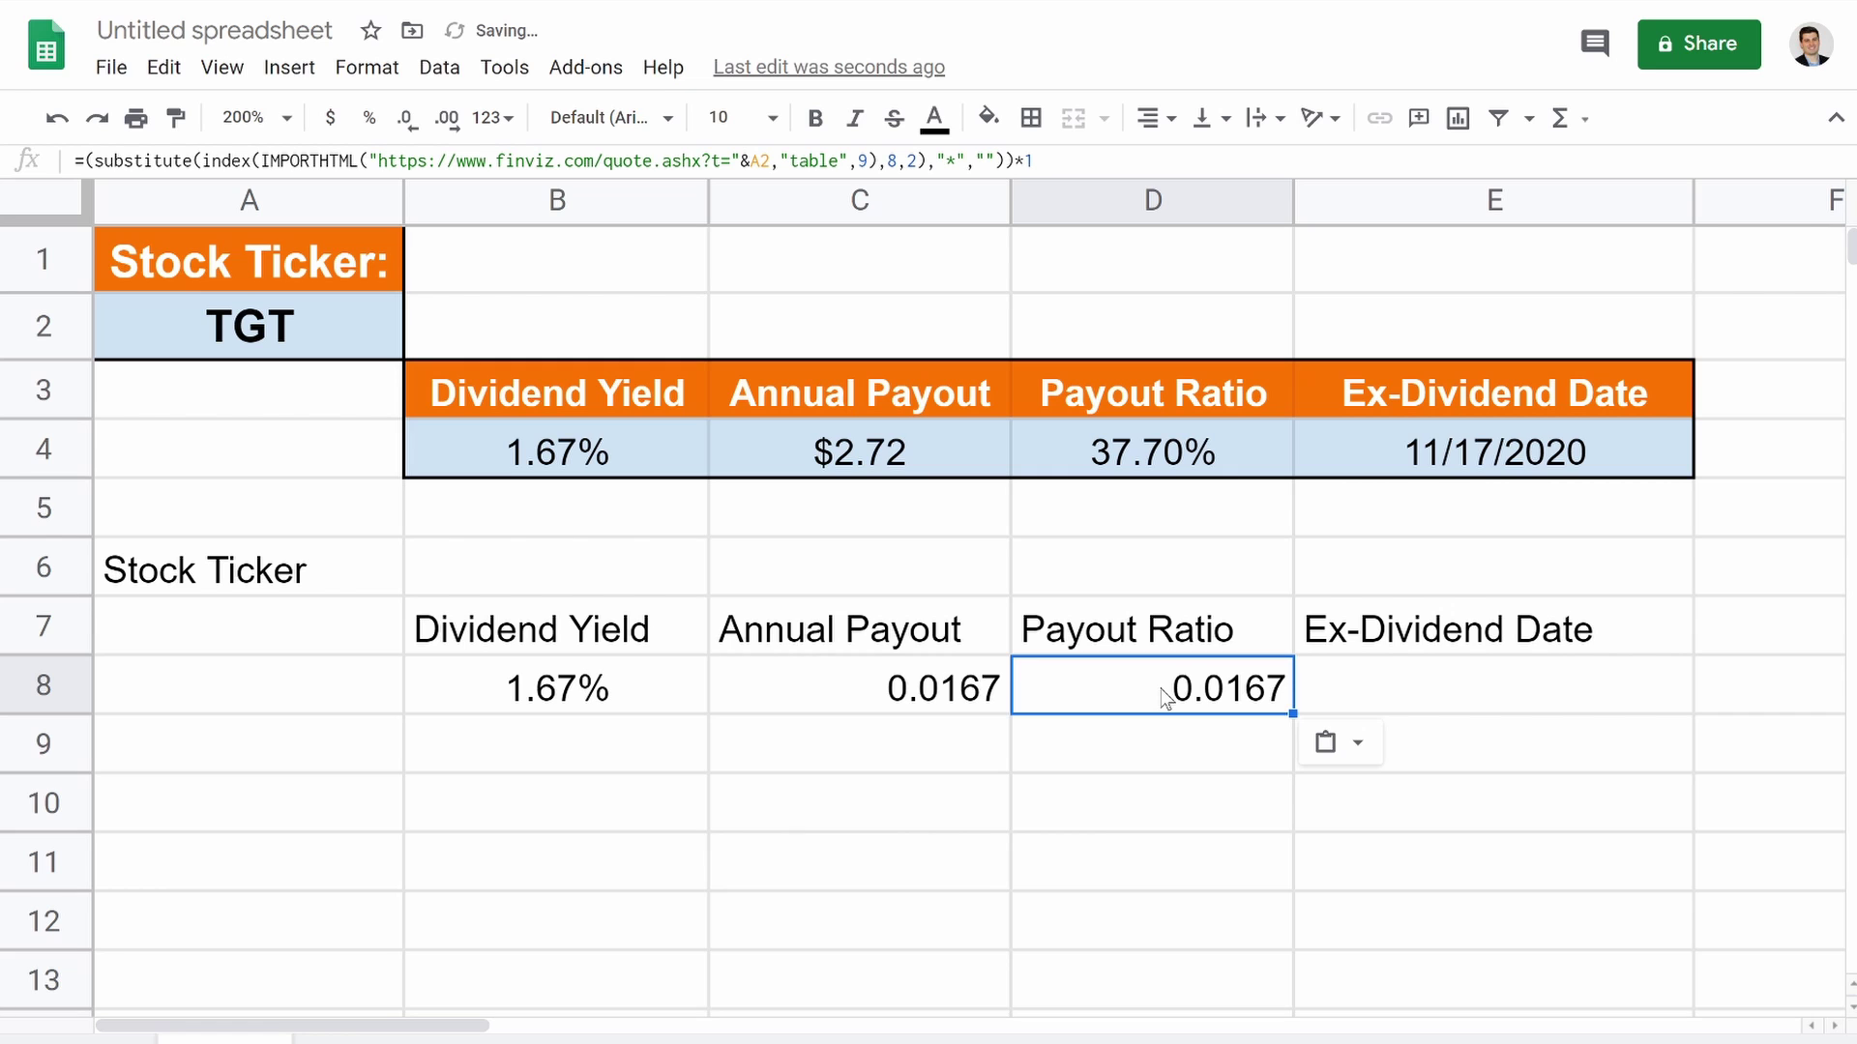
left_click(839, 687)
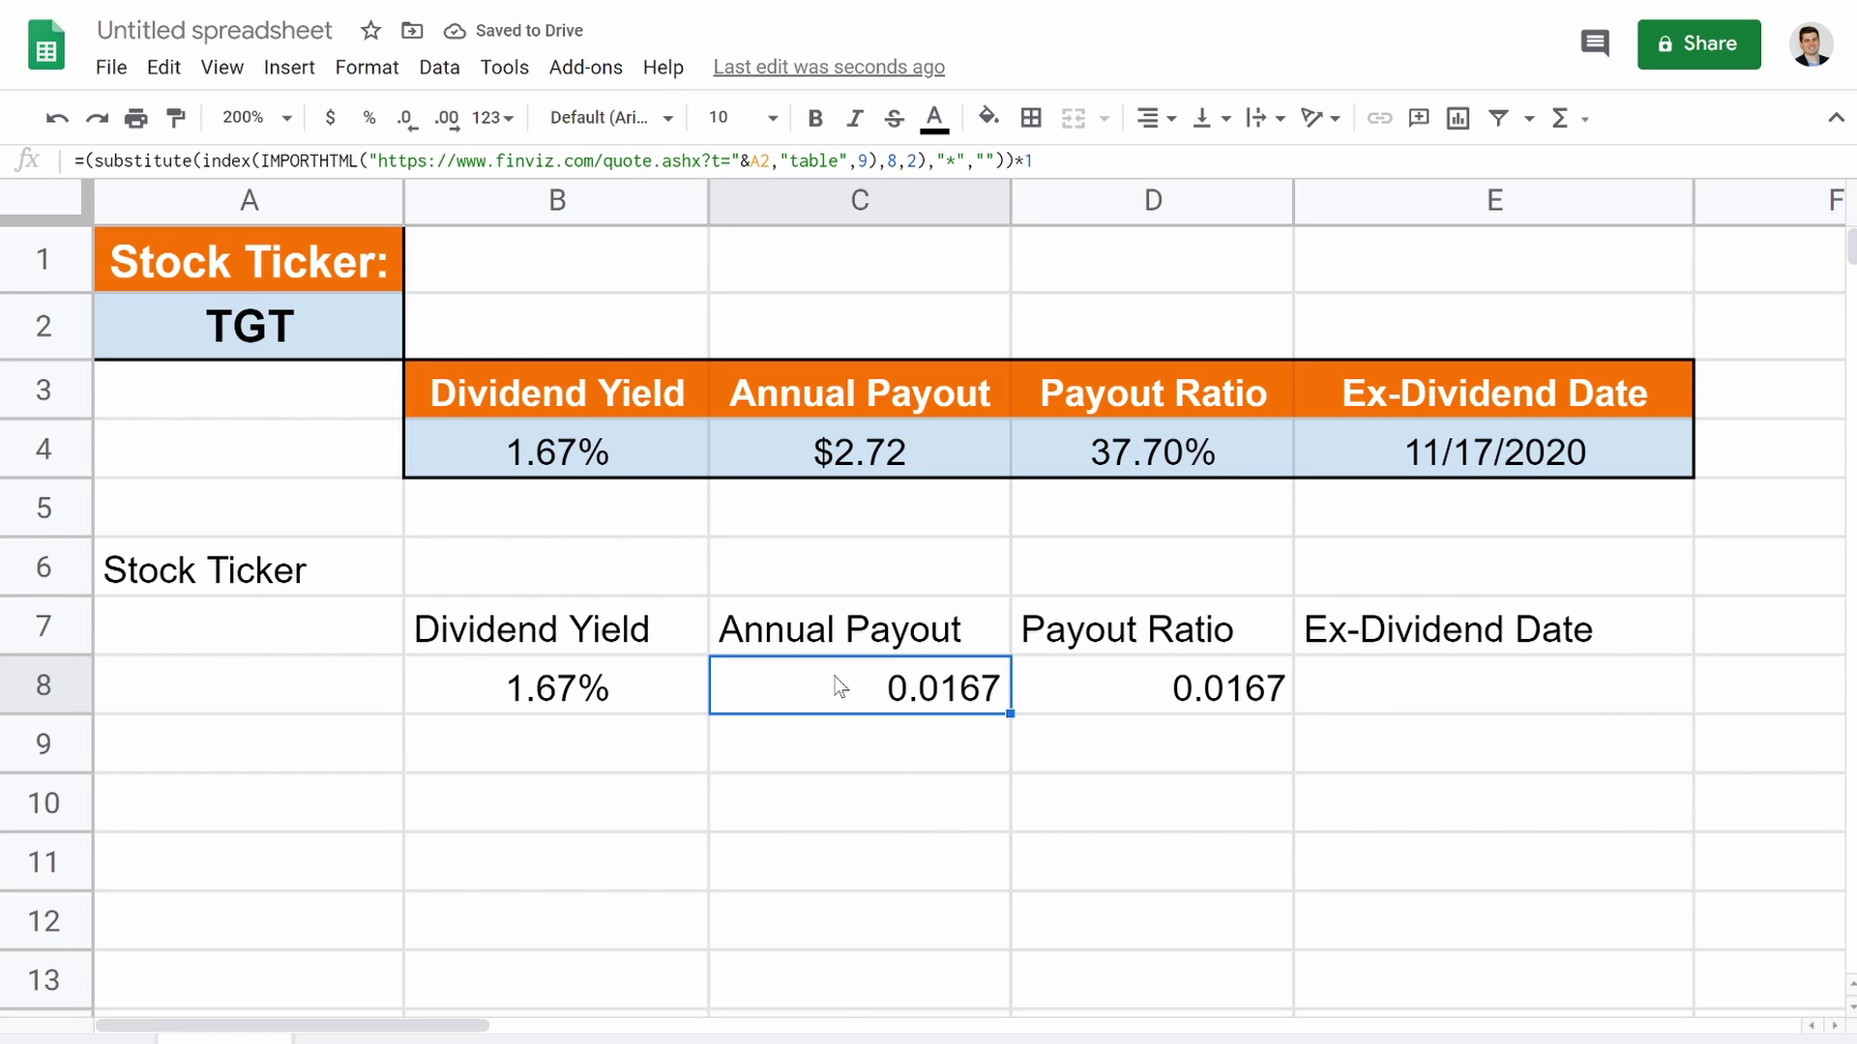
key("ctrl+Tab")
Change C8's INDEX row from 8 to 7 so it returns the annual payout 2.72.
left_click(891, 160)
key("BackSpace")
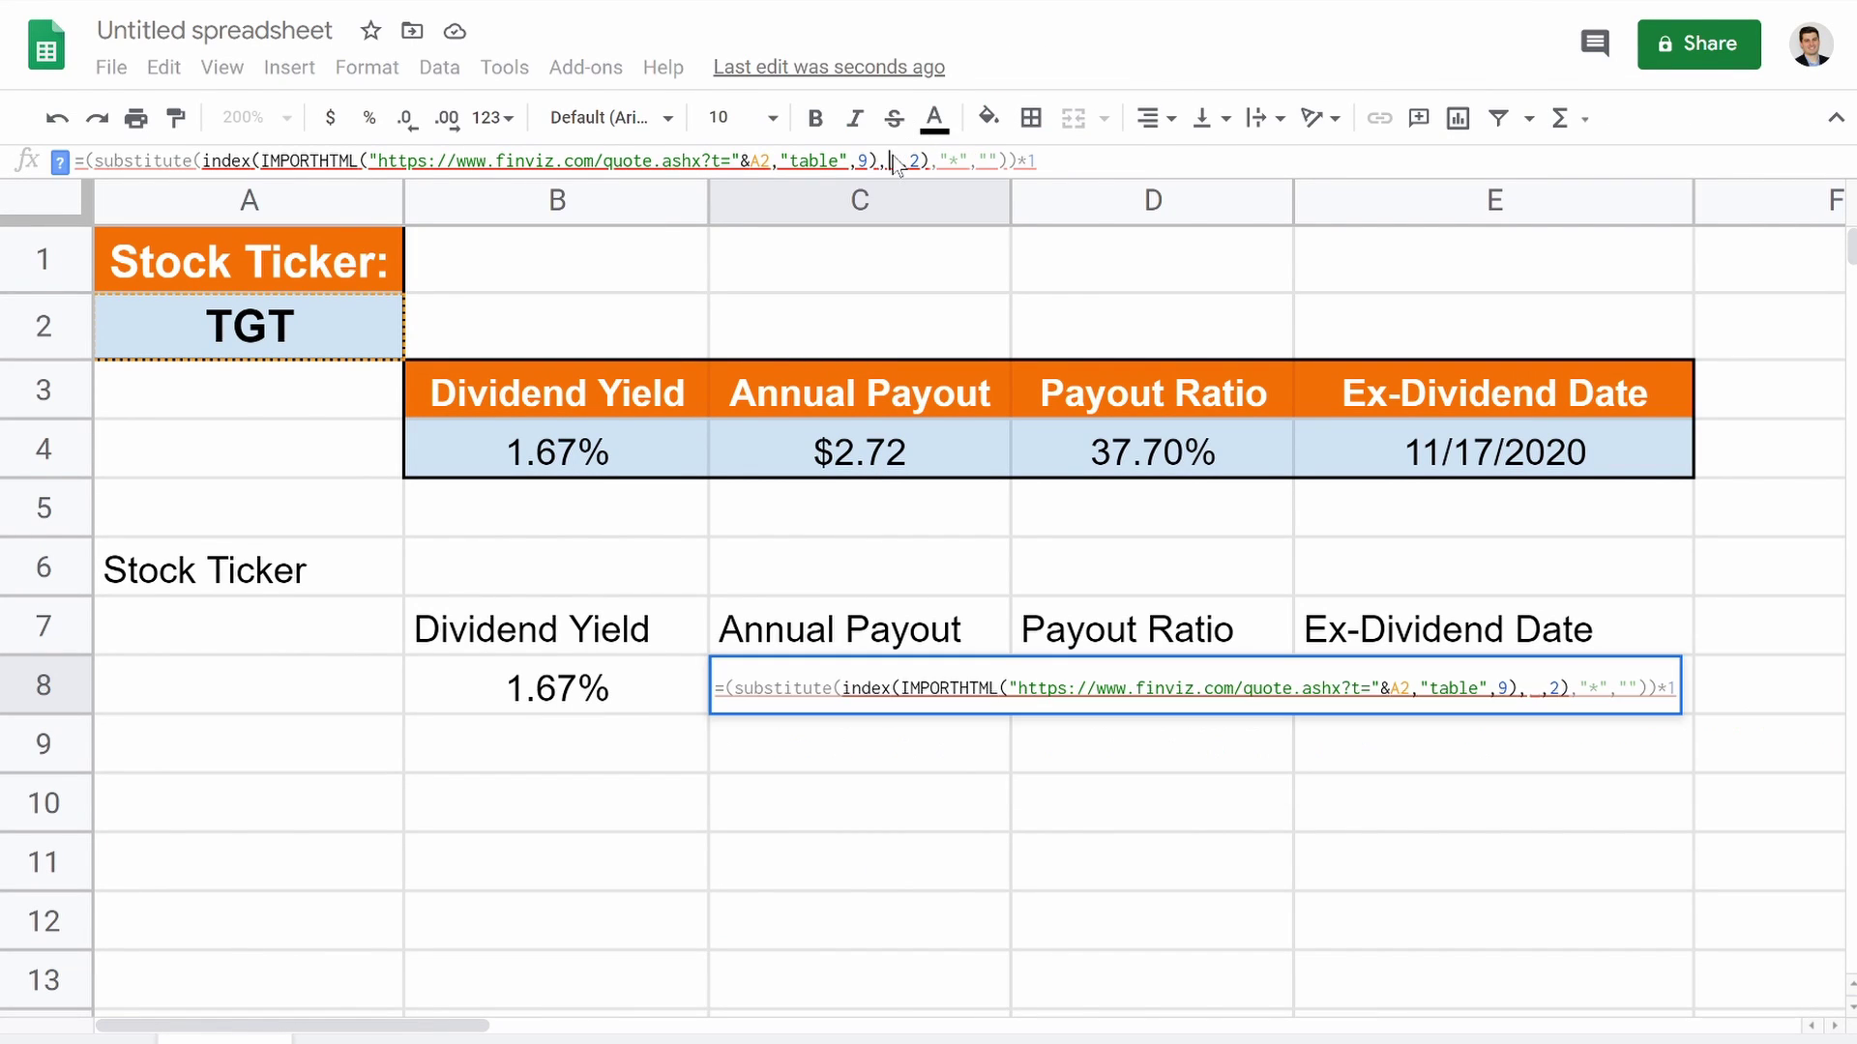
type("7")
key("Return")
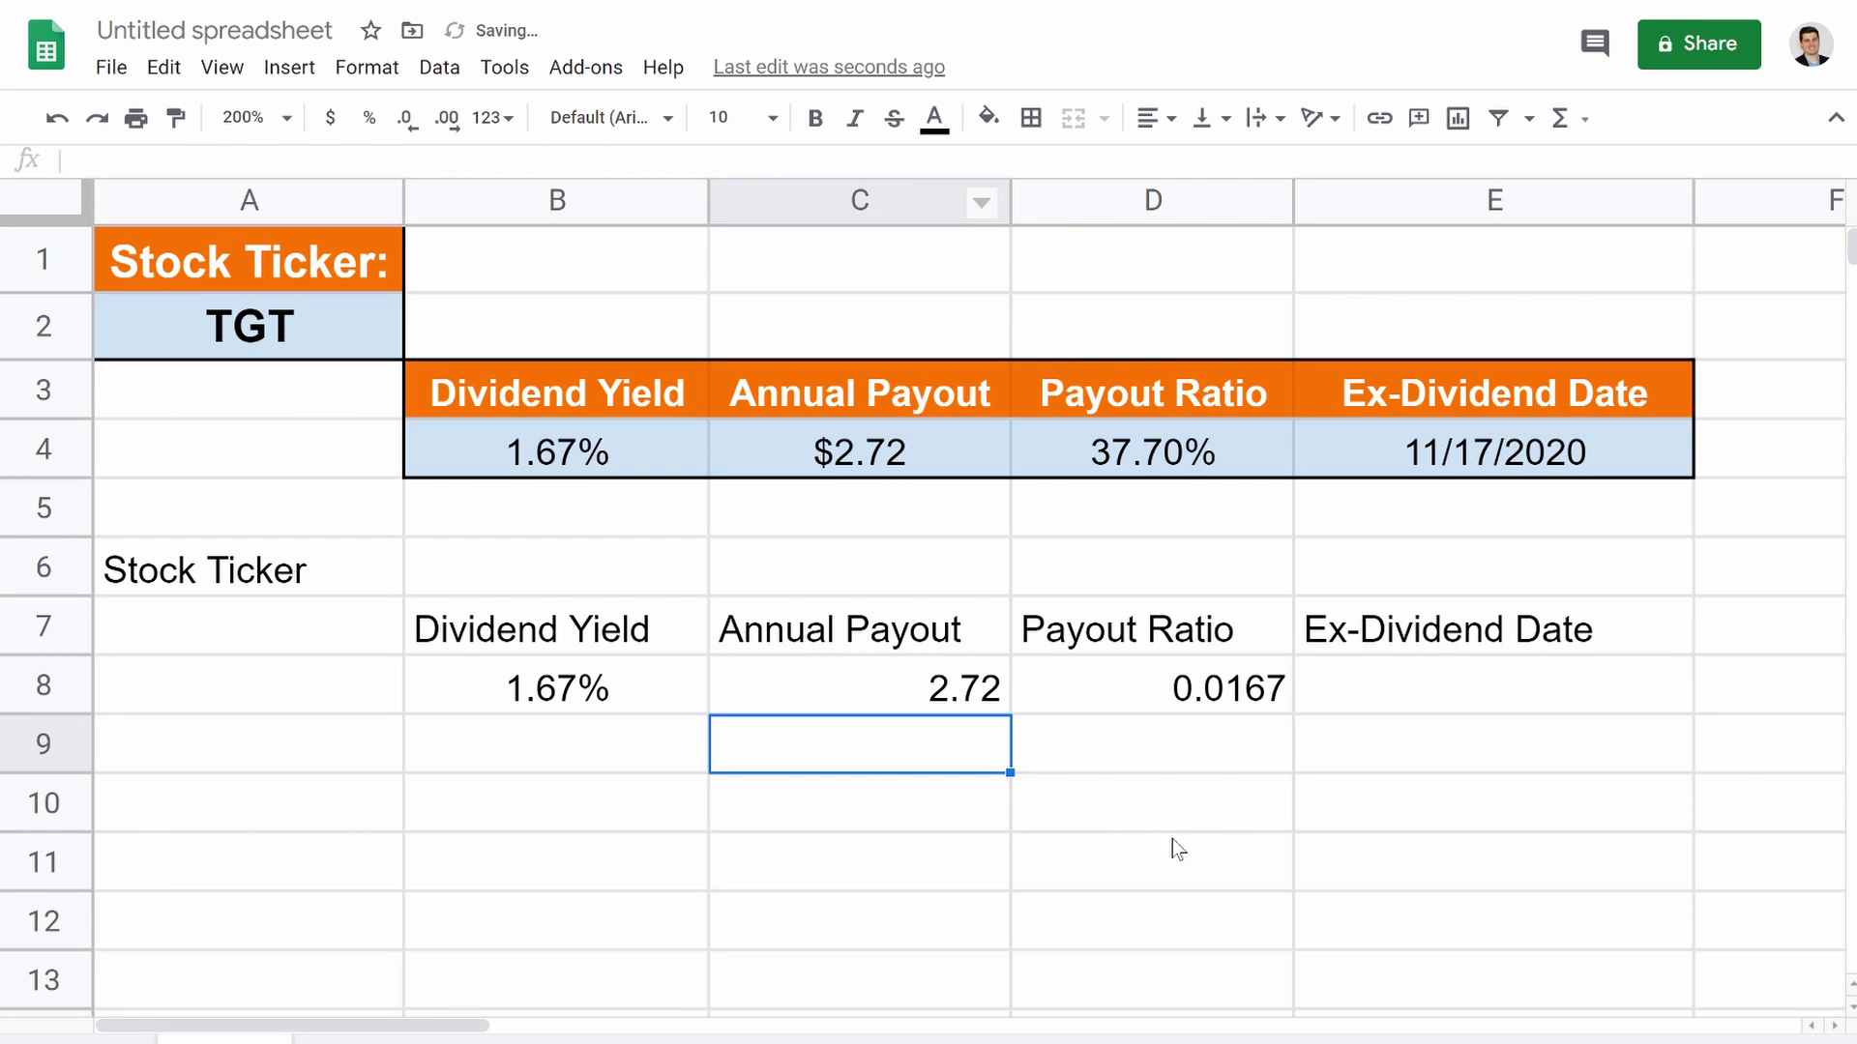
Format C8 as centred currency, showing $2.72.
left_click(931, 694)
left_click(330, 118)
left_click(1156, 120)
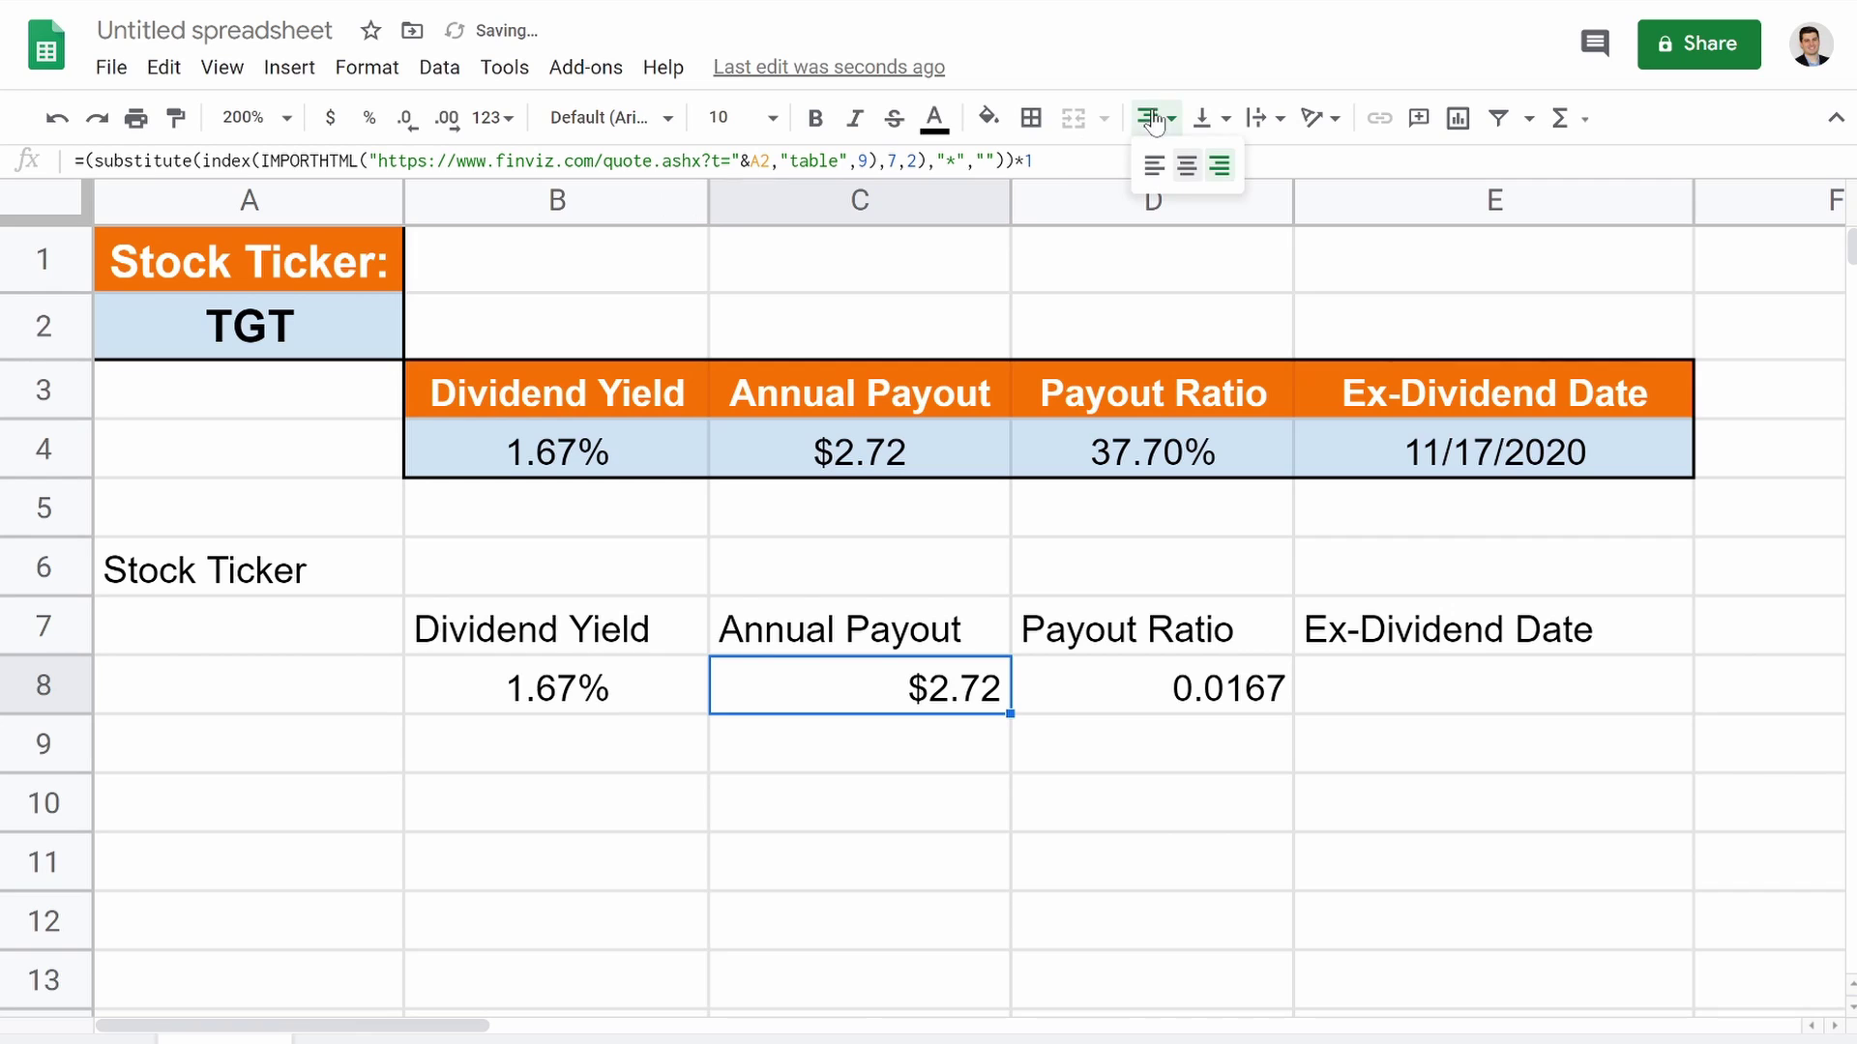
left_click(1187, 170)
left_click(1126, 702)
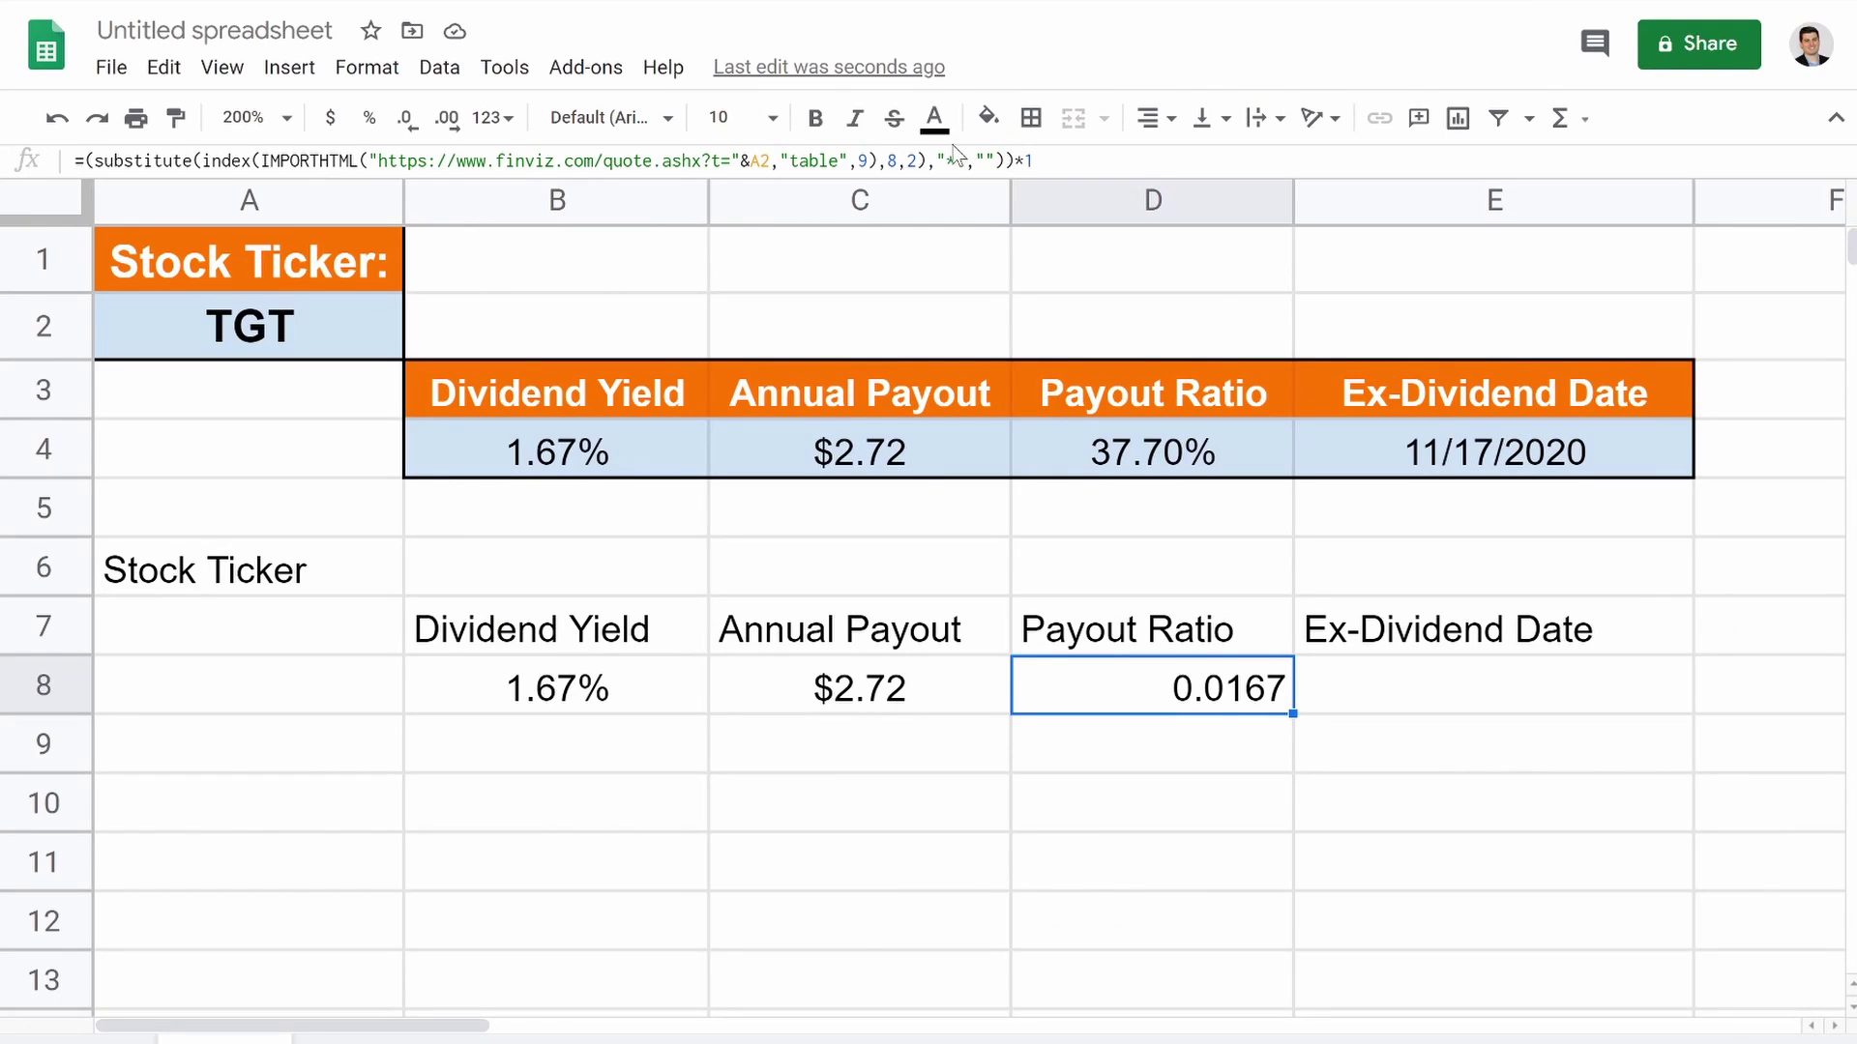
left_click(890, 161)
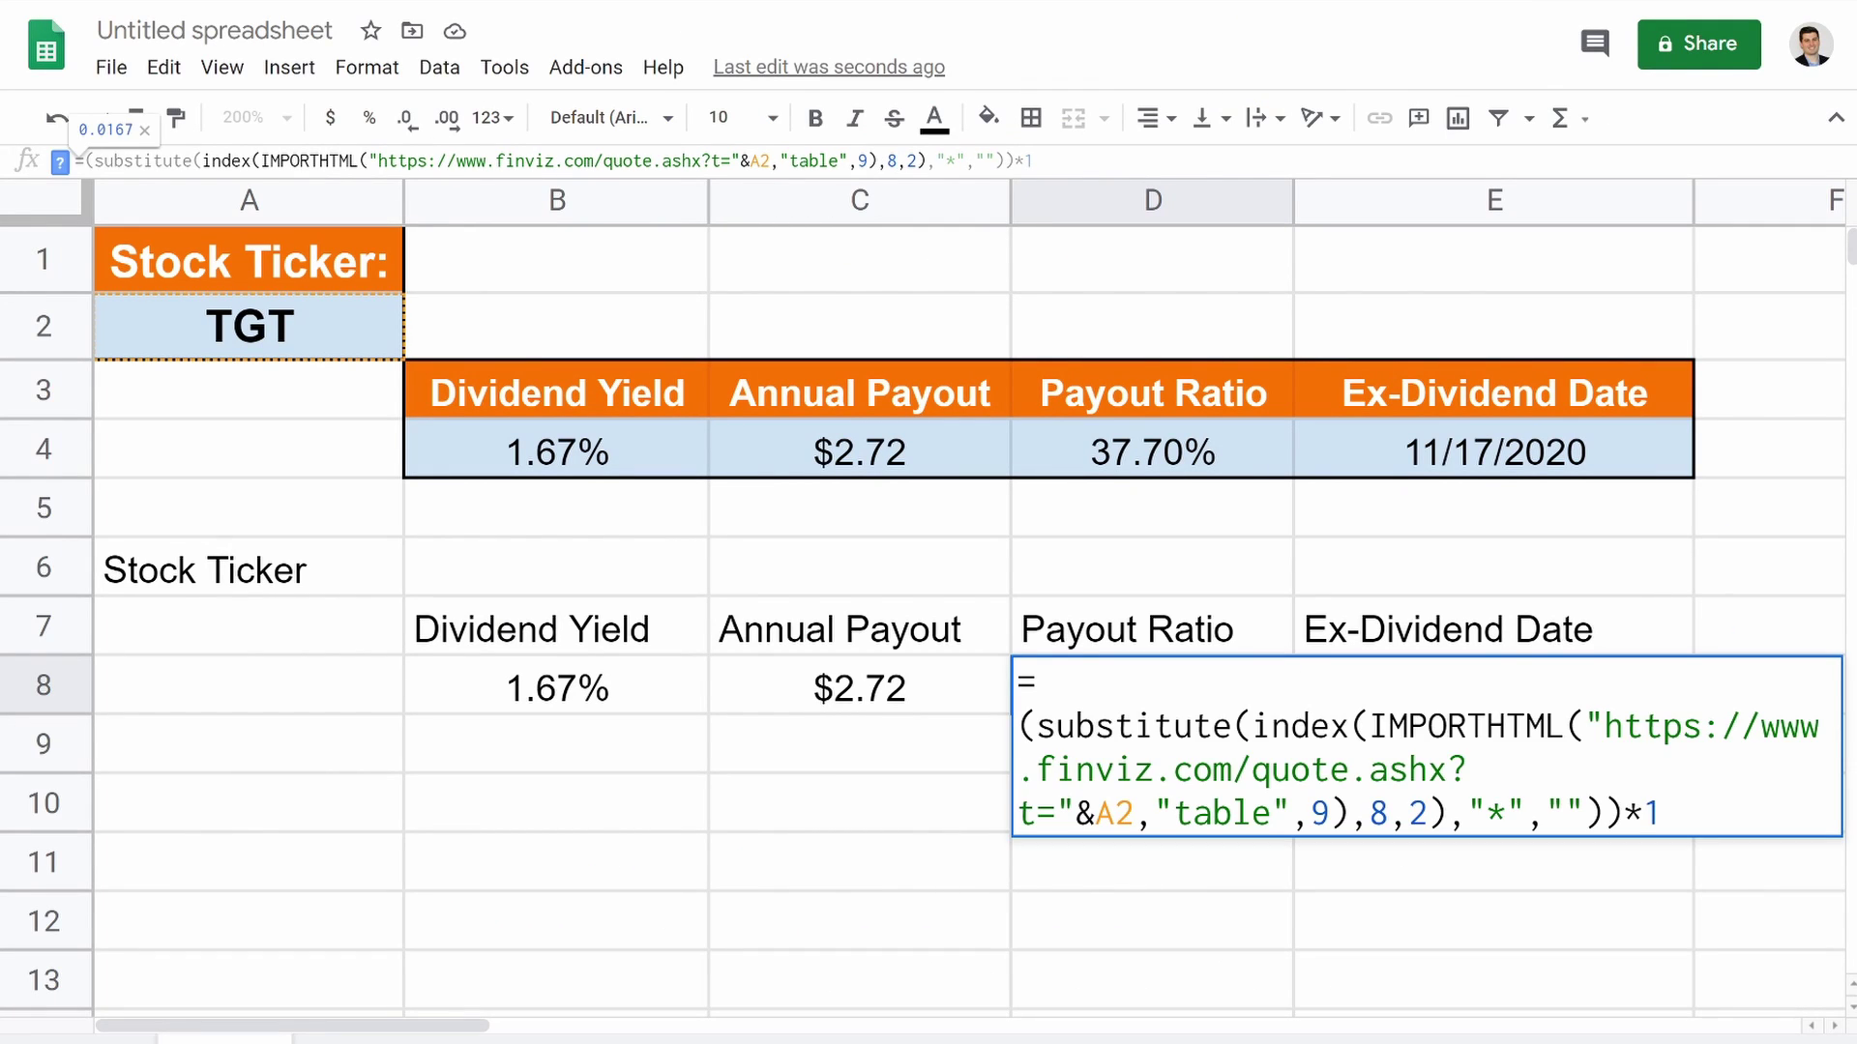
Change D8's INDEX arguments to row 11, column 8 to fetch the payout ratio 0.377.
key("BackSpace")
type("11")
key("Right")
key("Right")
key("BackSpace")
type("8")
key("Return")
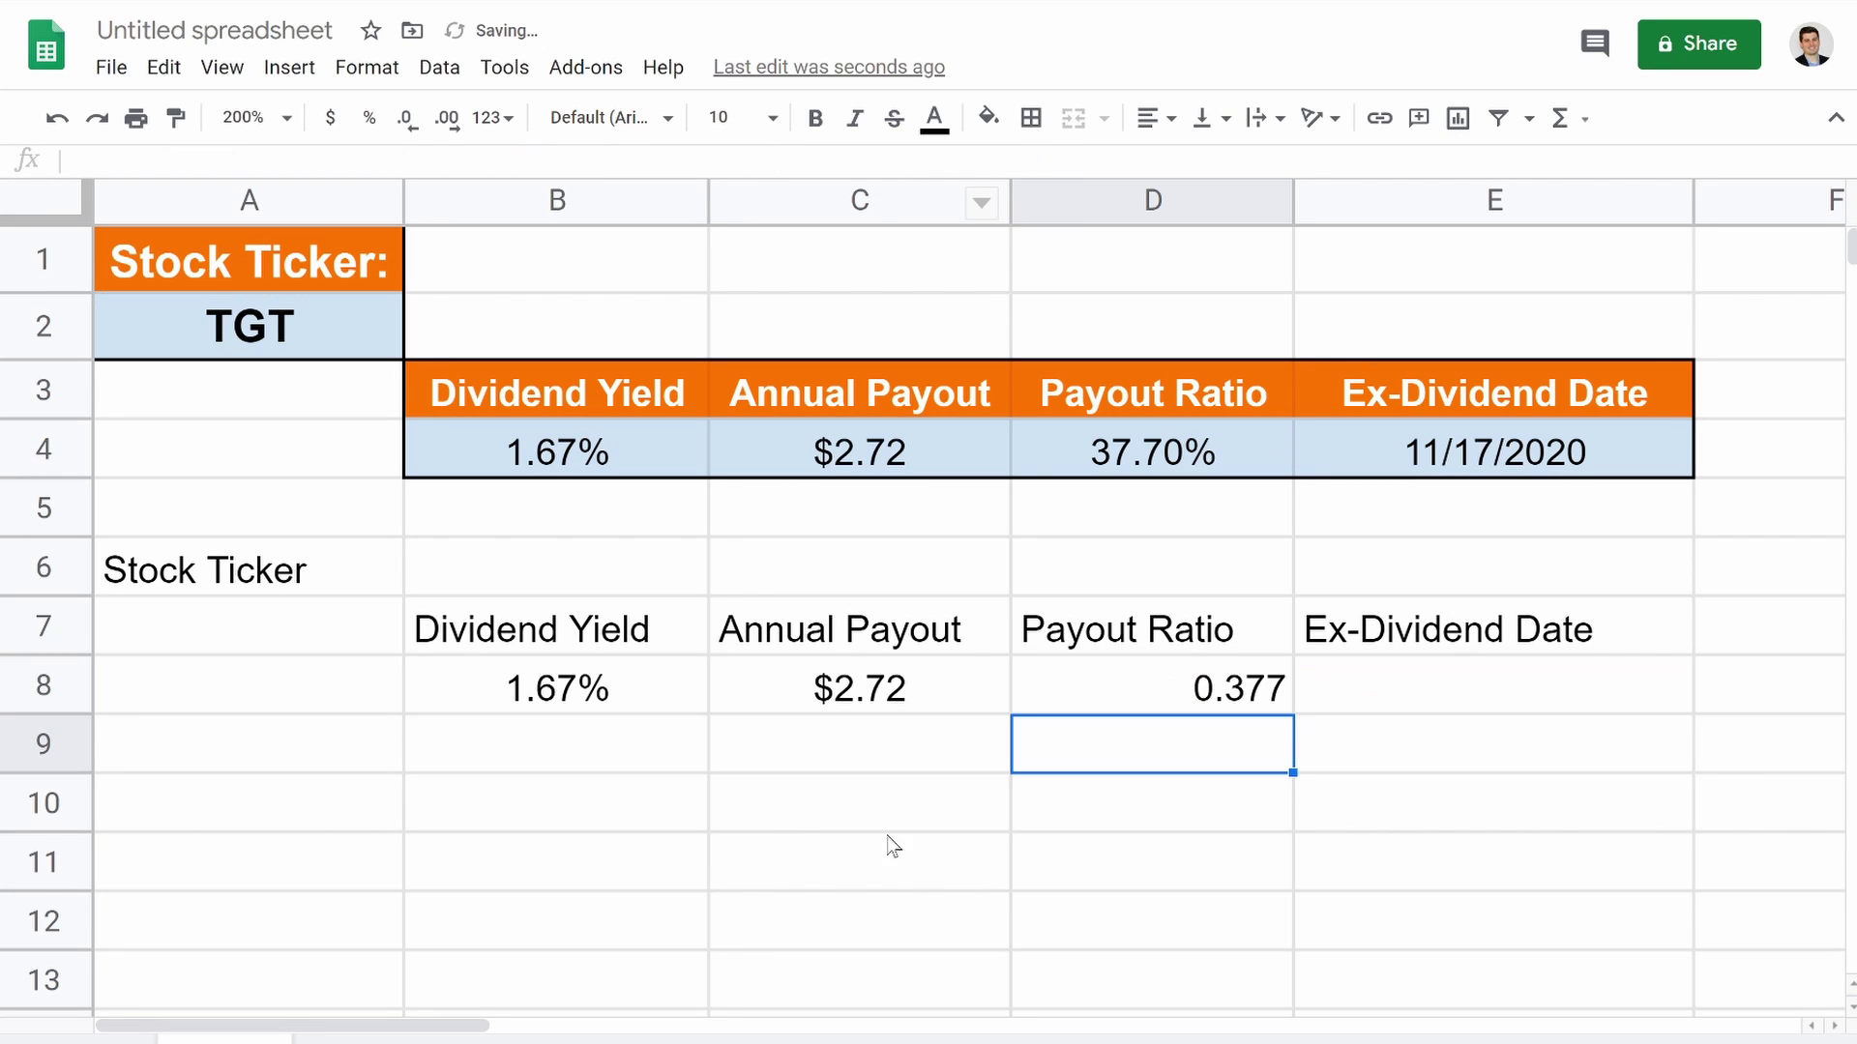
Format D8 as a percentage, showing 37.70%.
left_click(1081, 694)
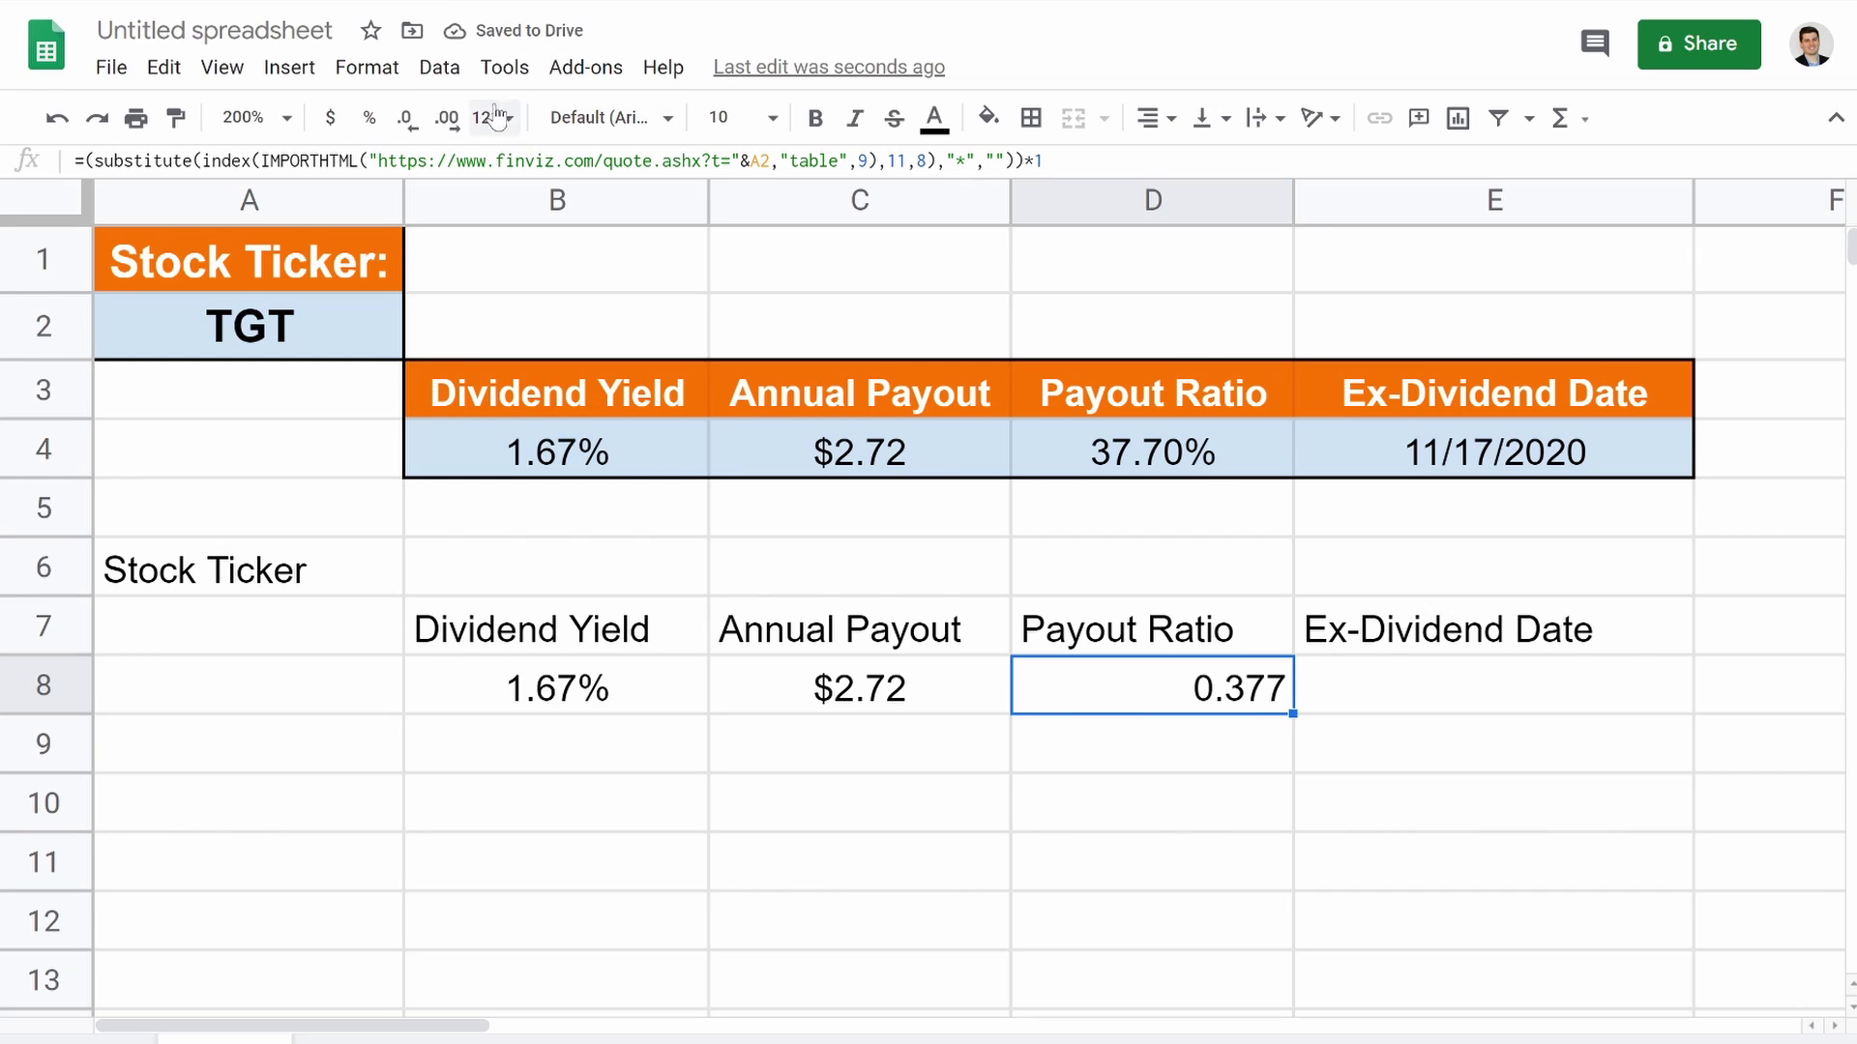
left_click(368, 117)
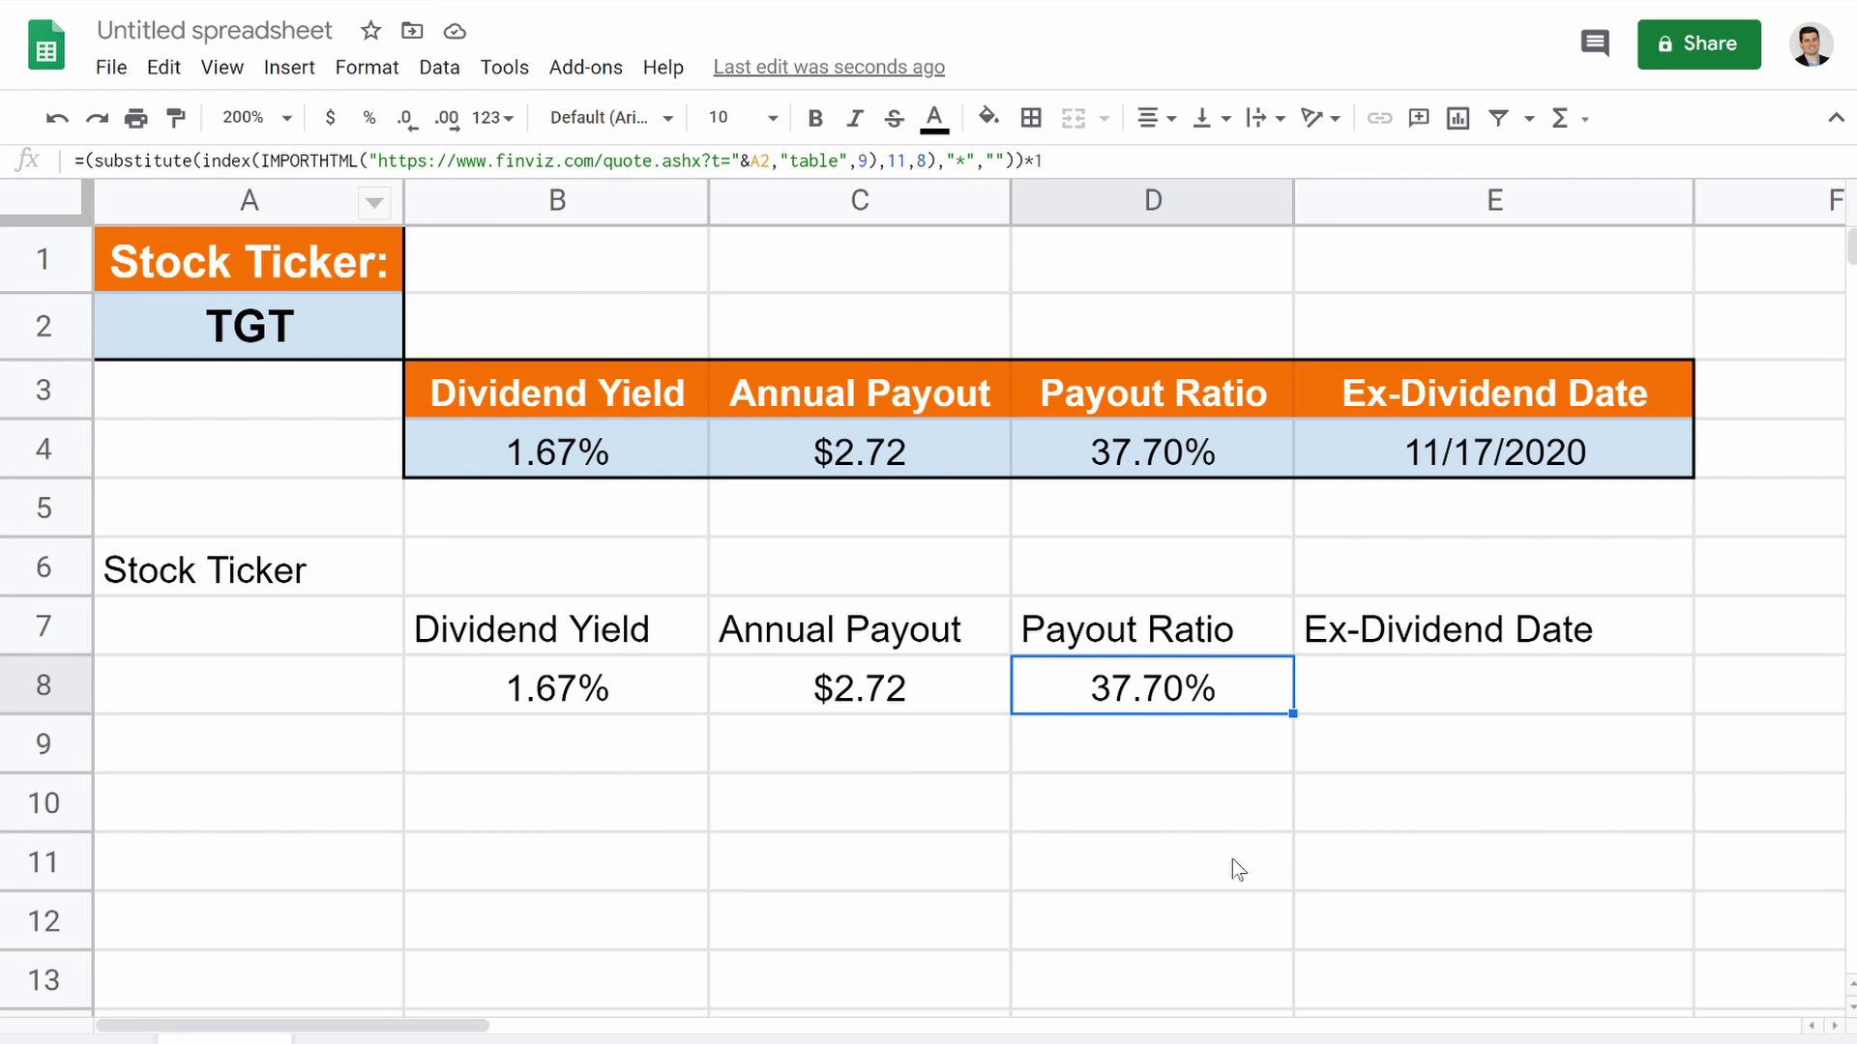
left_click(1415, 721)
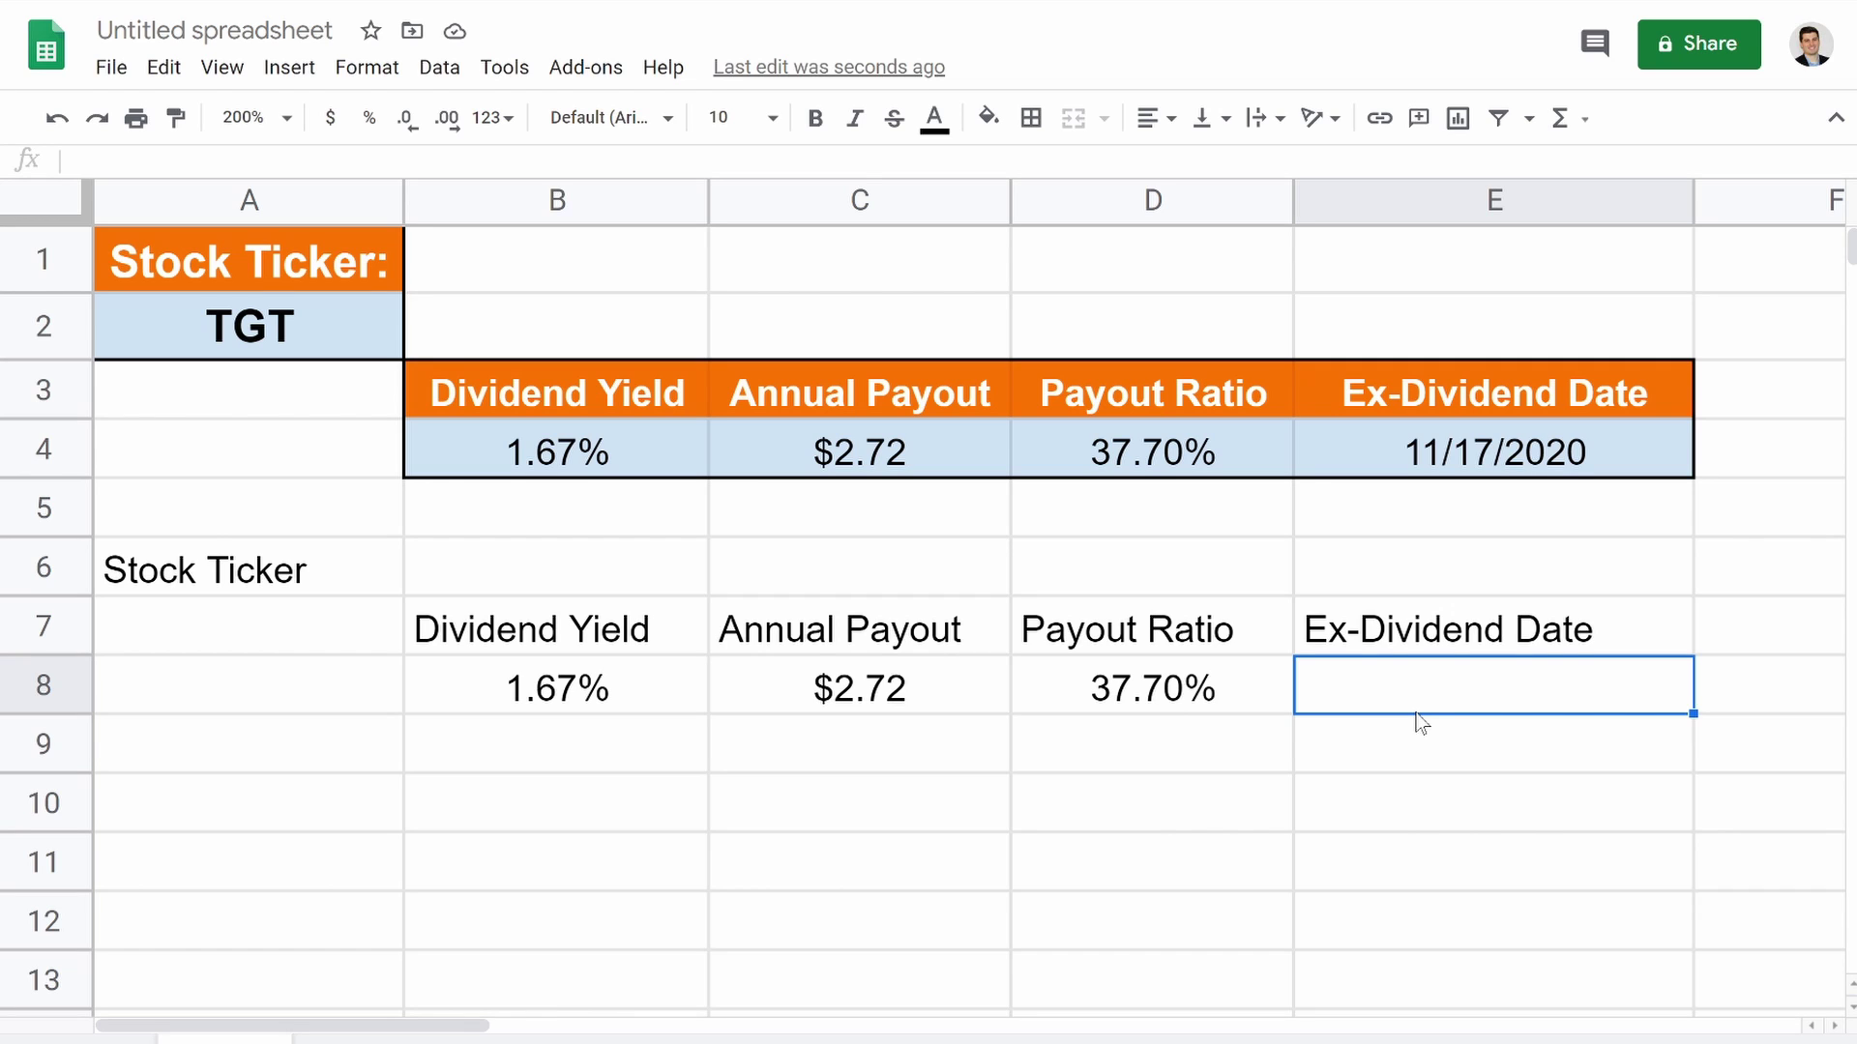
Centre-align all headings in row 7.
left_click(38, 626)
left_click(1165, 118)
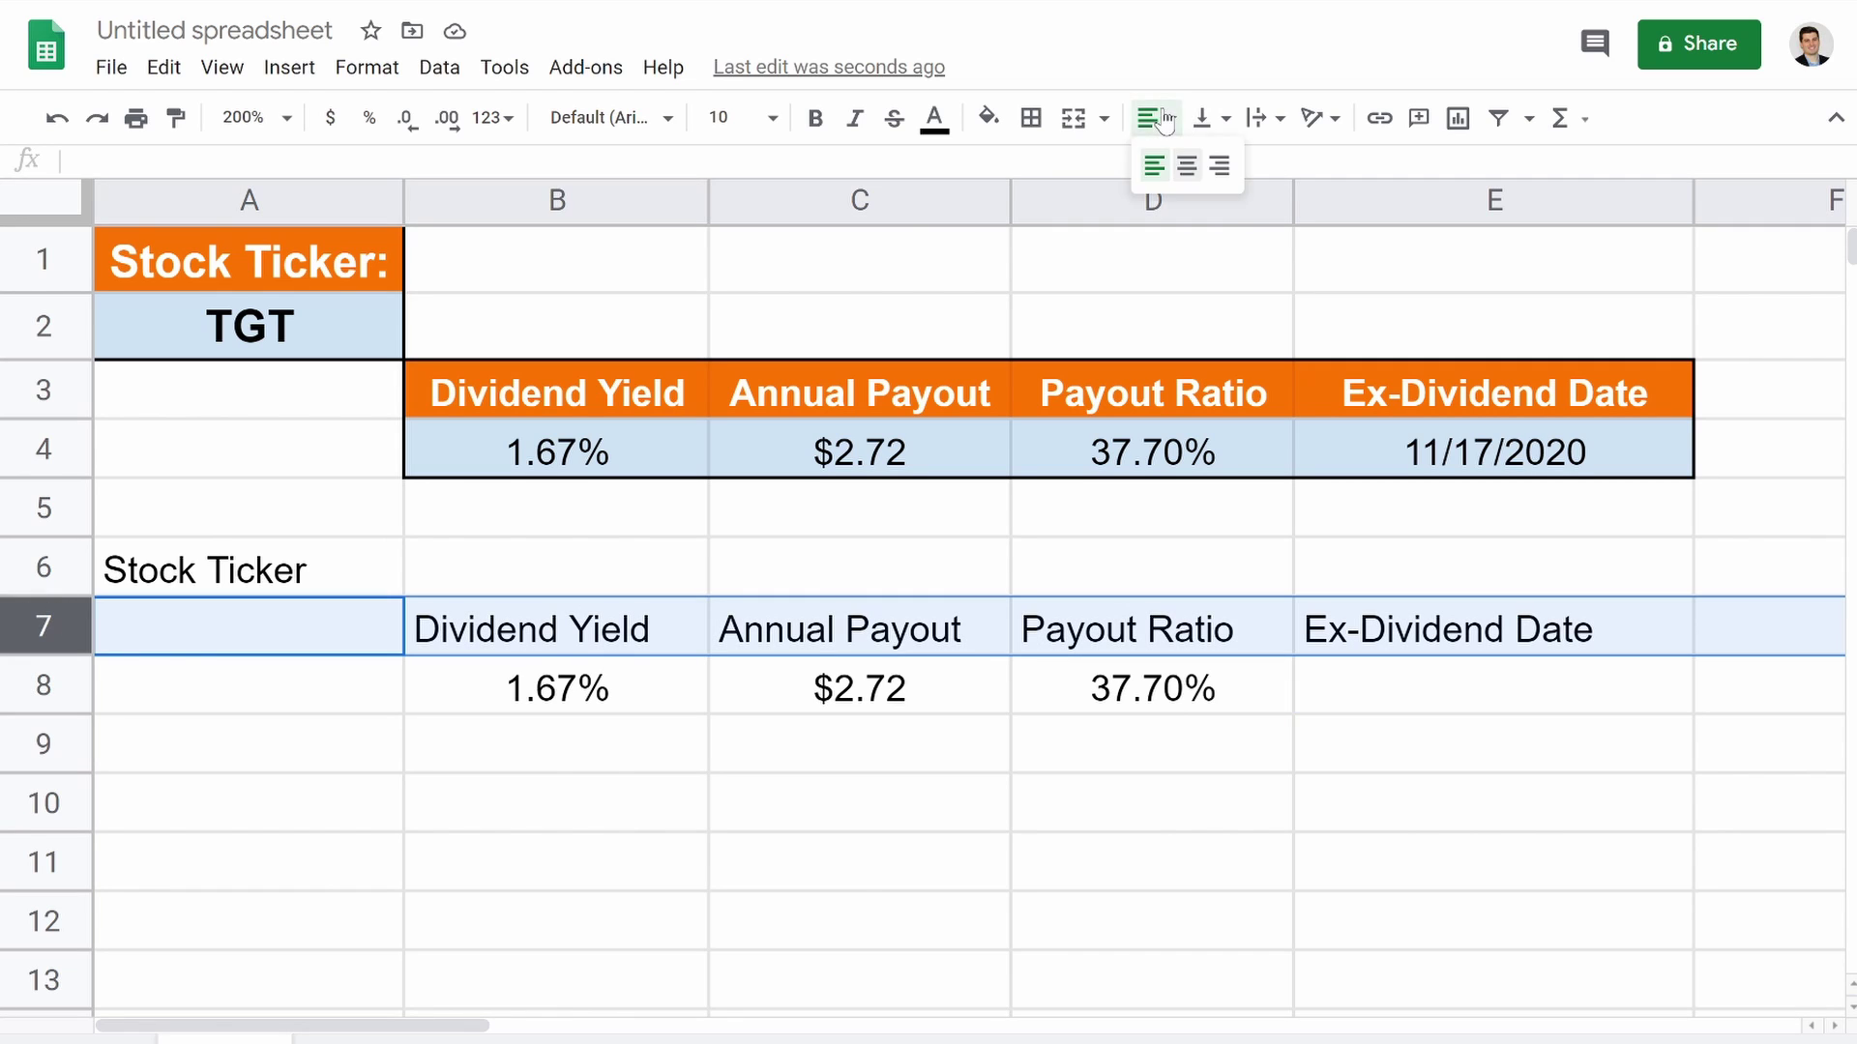
left_click(1199, 165)
left_click(1367, 757)
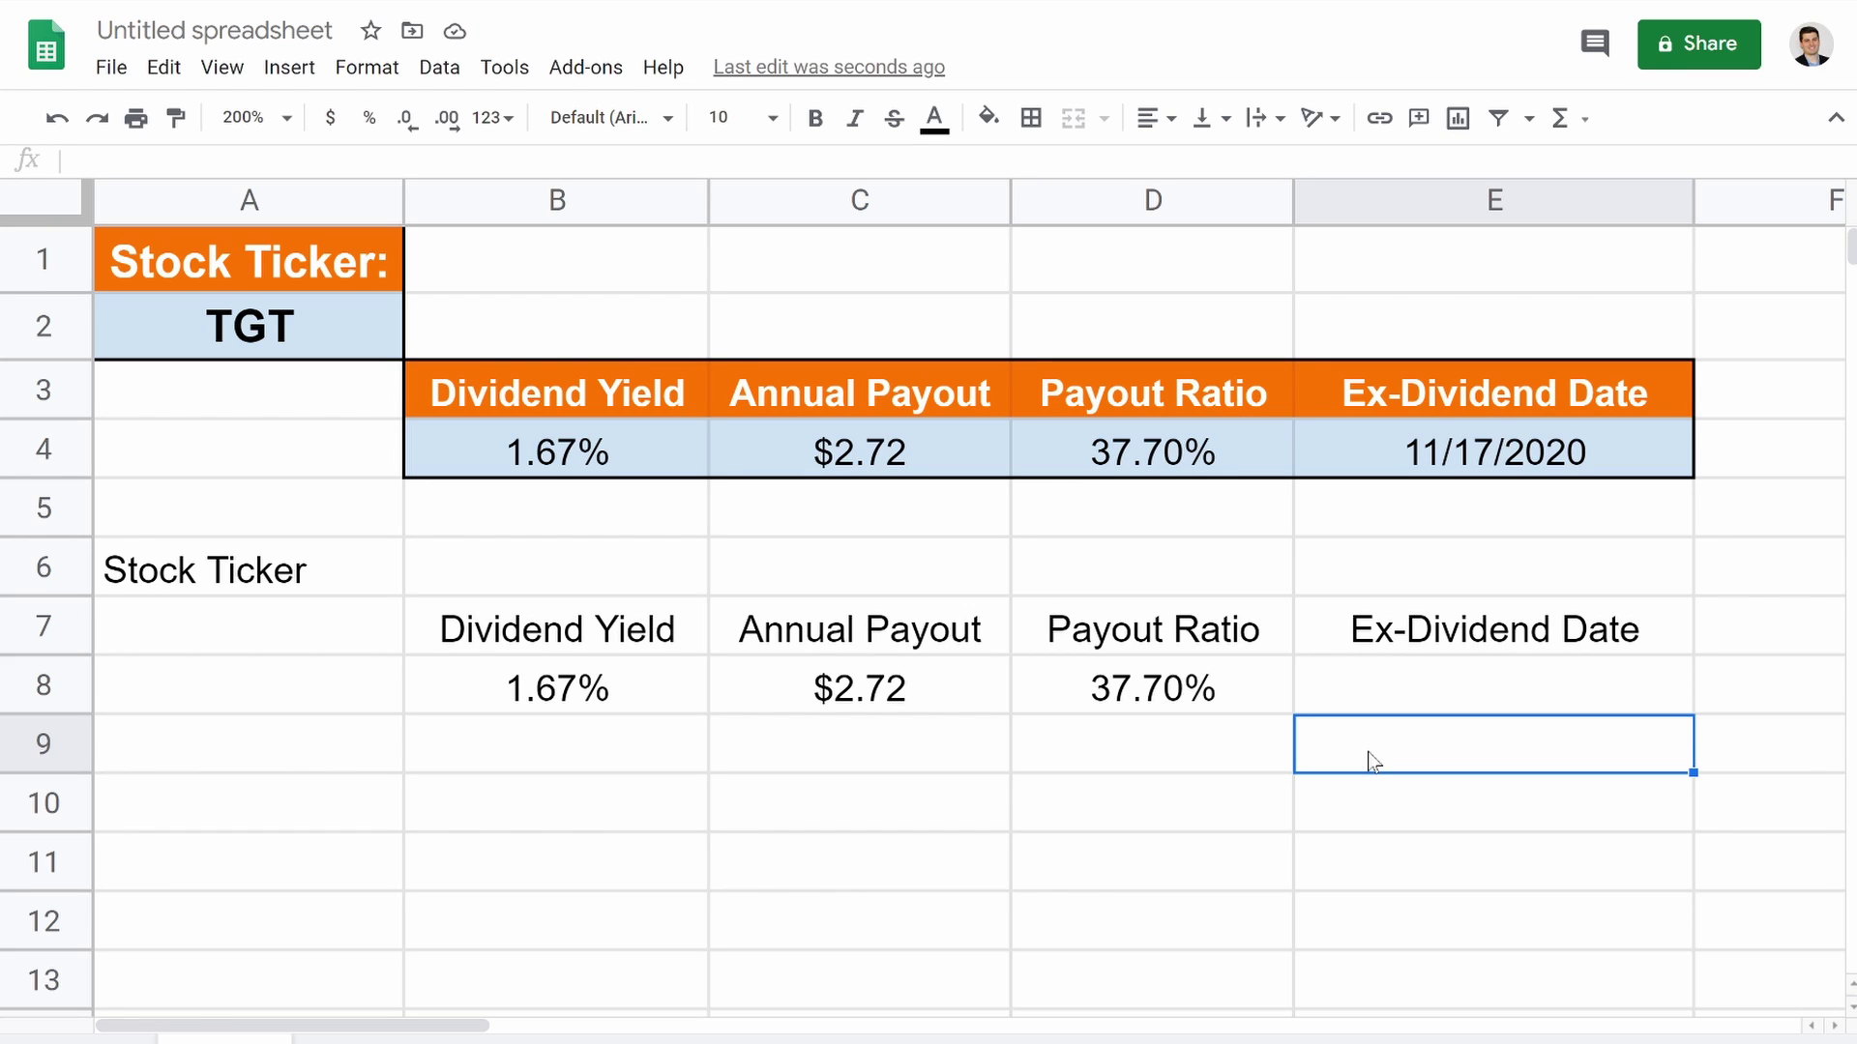
Set the sheet zoom to 100%.
left_click(1403, 694)
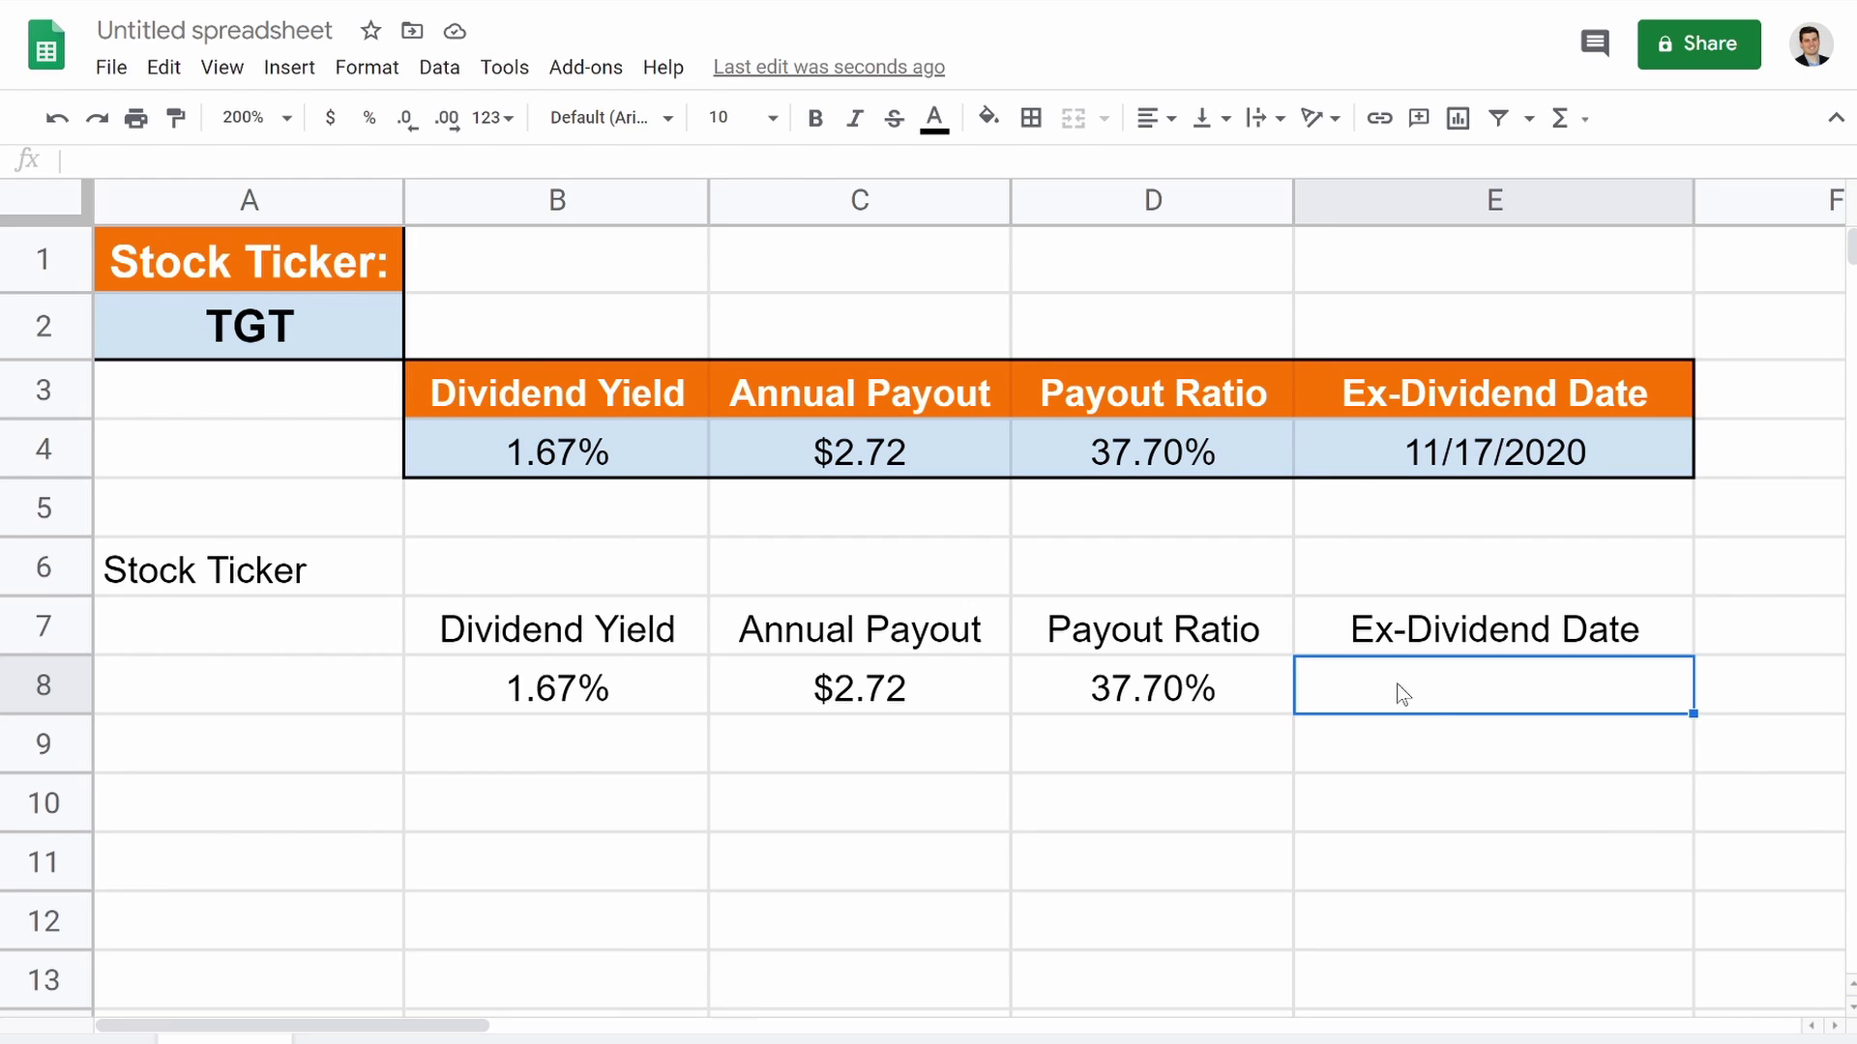
left_click(285, 119)
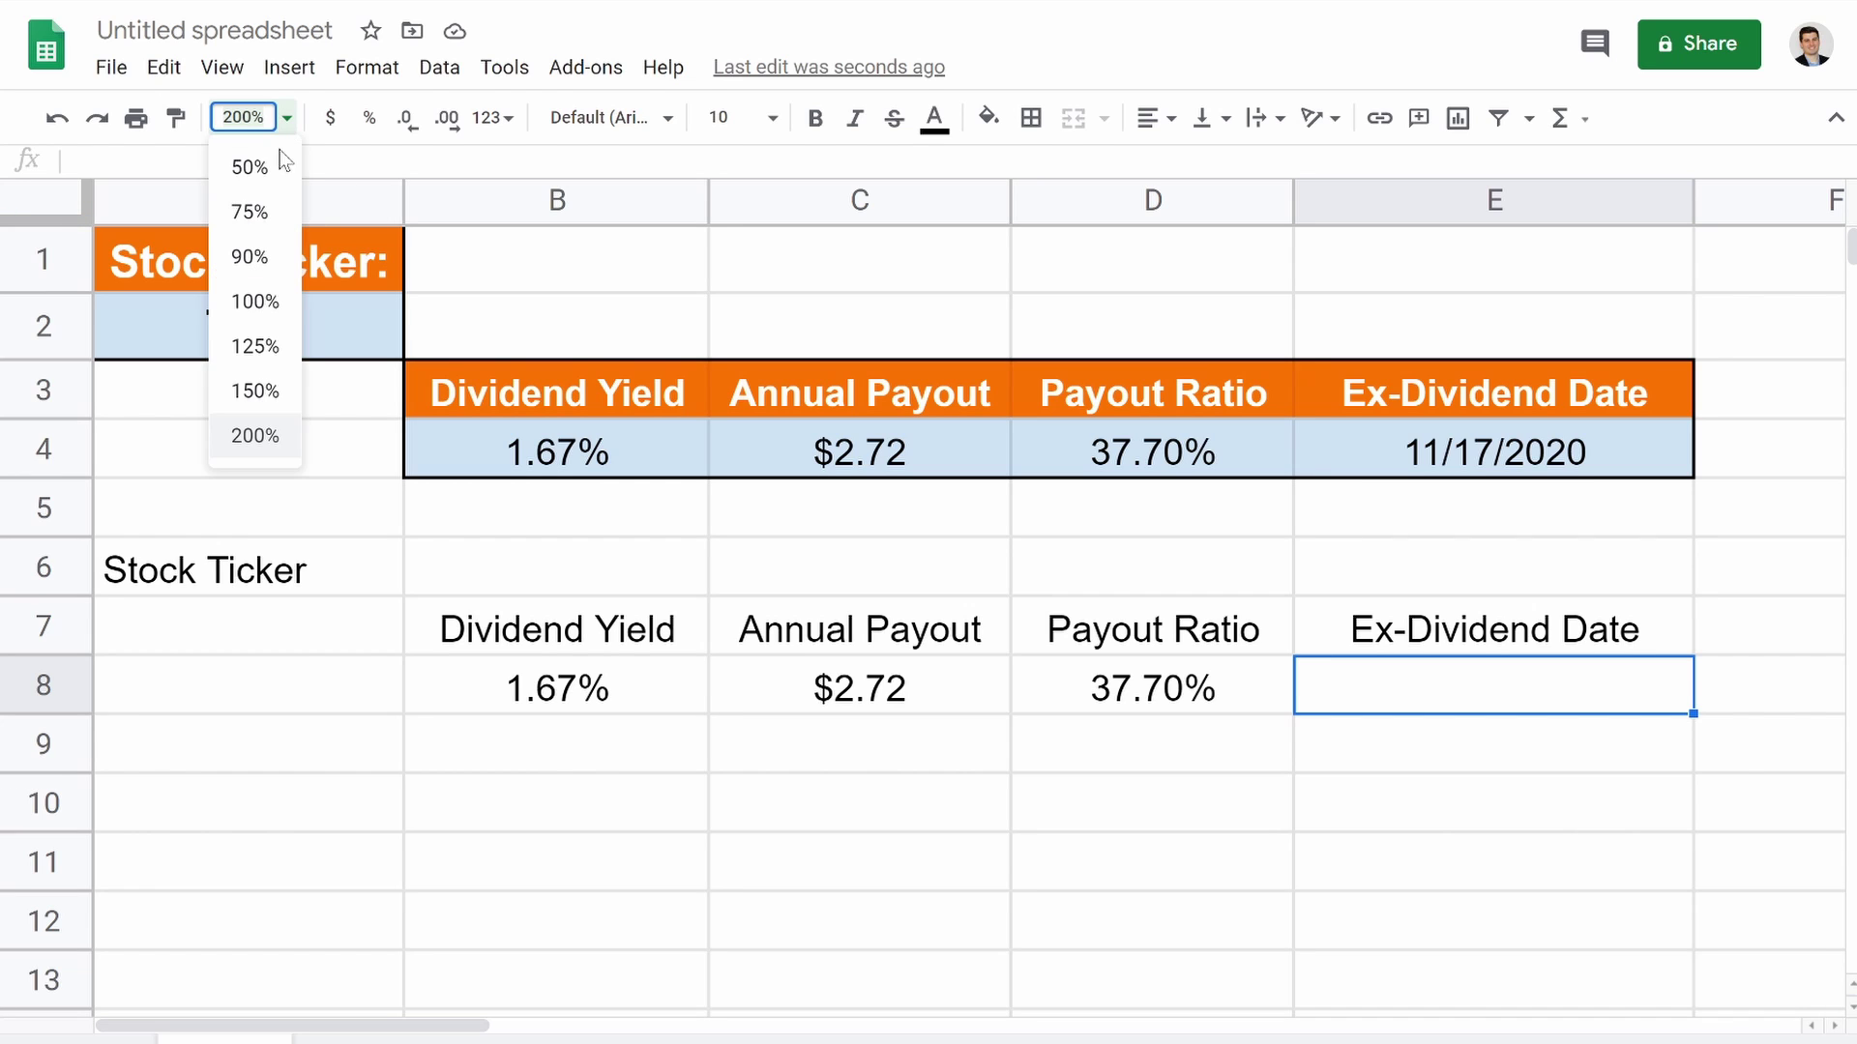
left_click(286, 305)
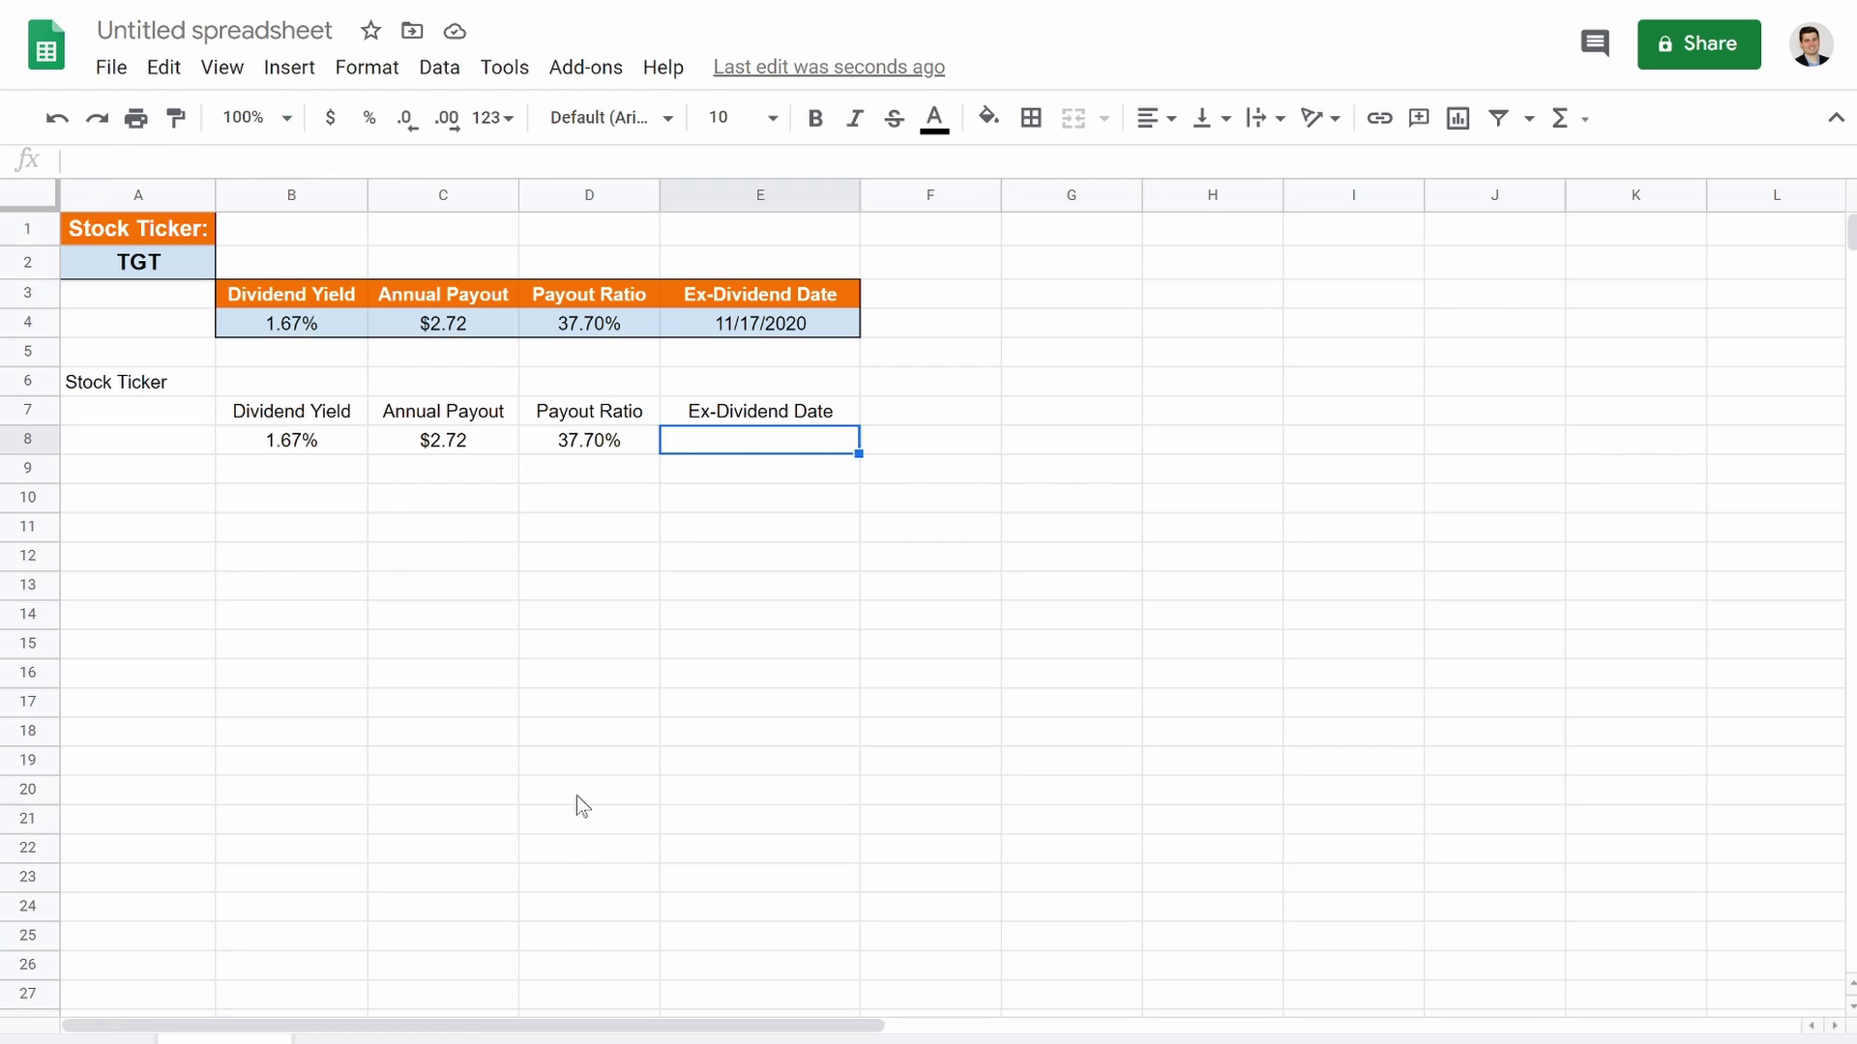
left_click(469, 567)
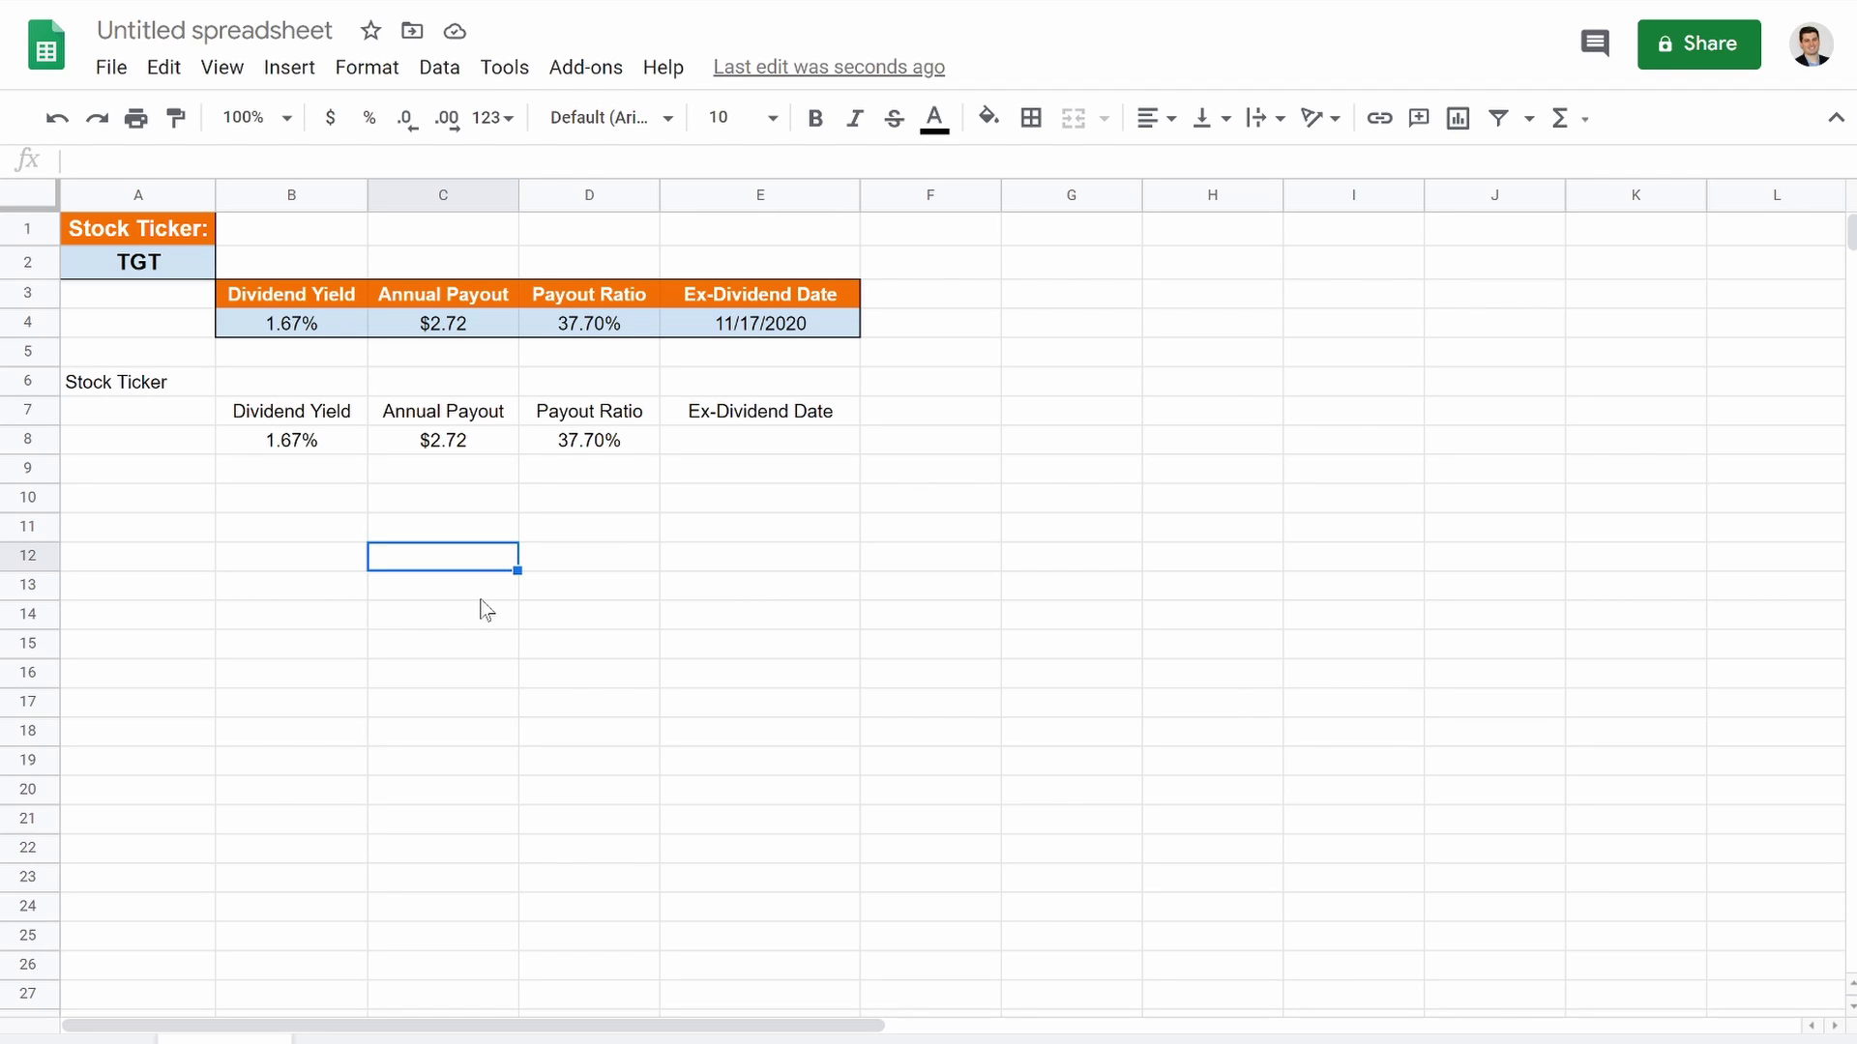
Type the test formula =importhtml( in C12, then switch to the finviz TGT page in Chrome.
type("=imnport")
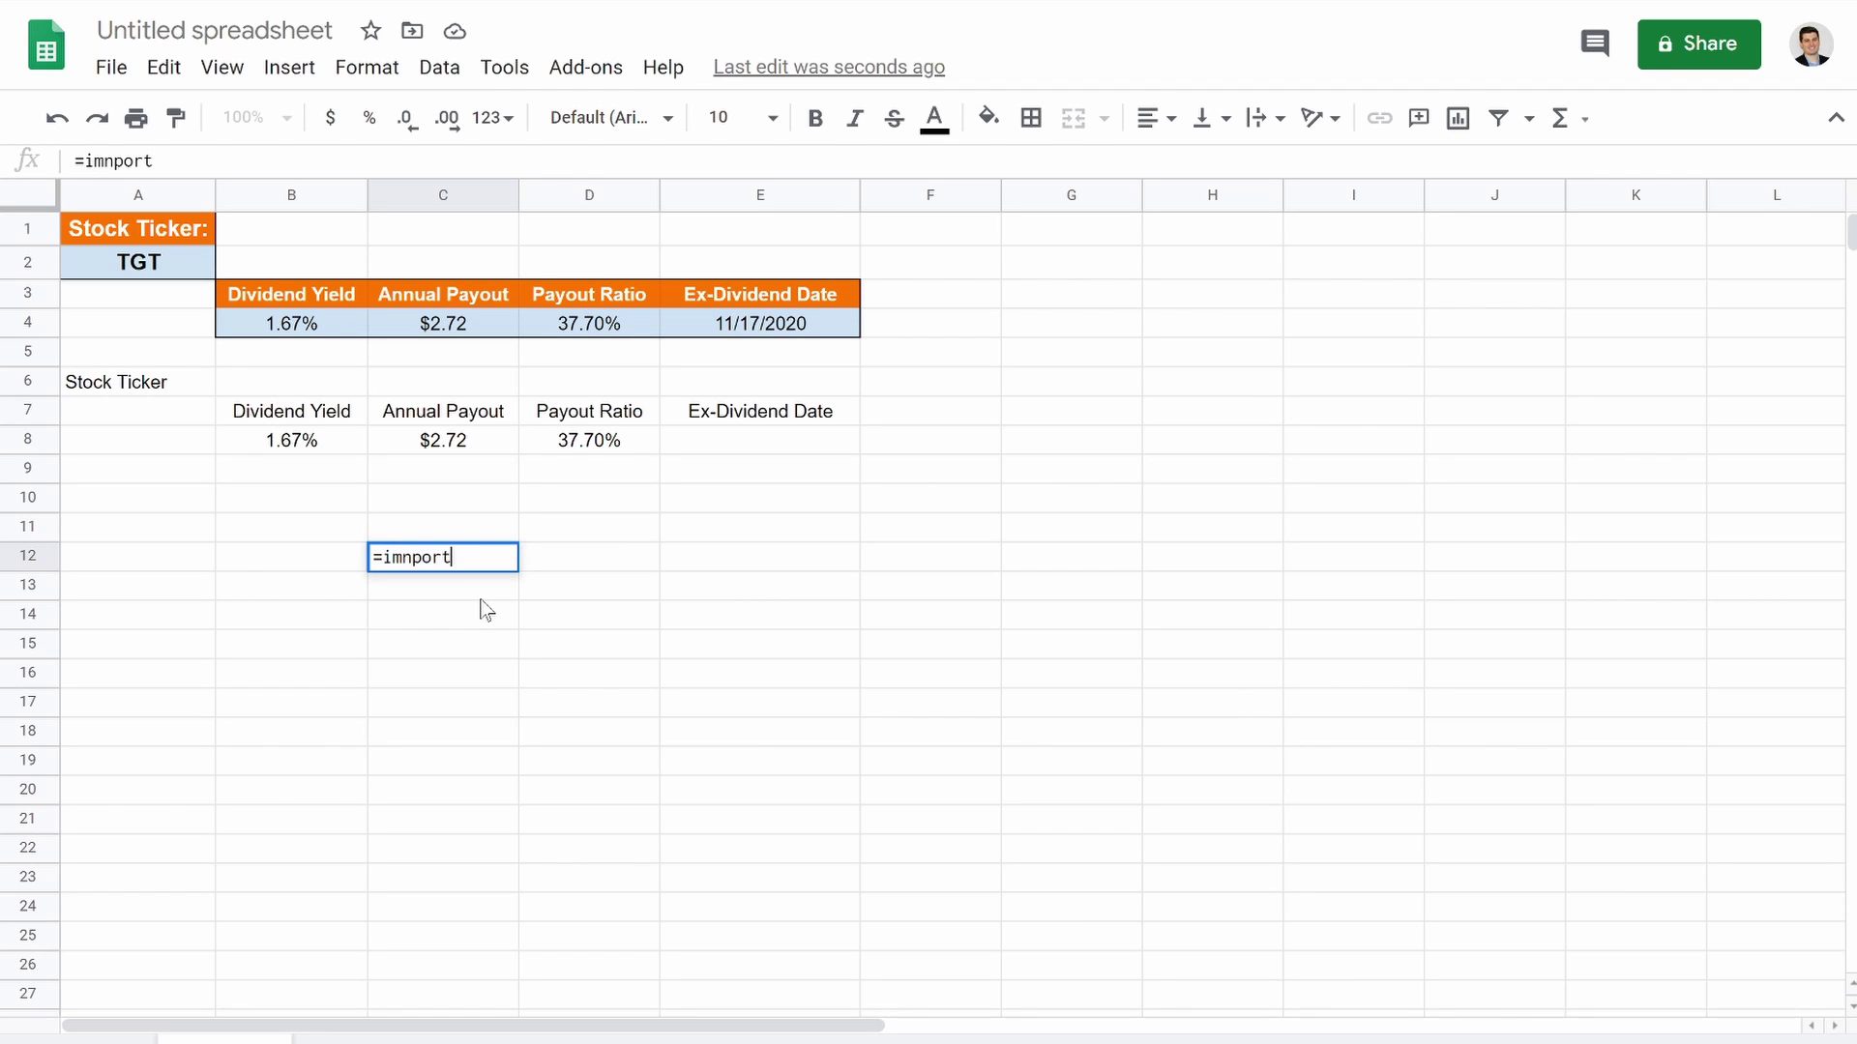
key("BackSpace")
key("BackSpace")
key("BackSpace")
key("BackSpace")
type("por")
key("BackSpace")
key("BackSpace")
key("BackSpace")
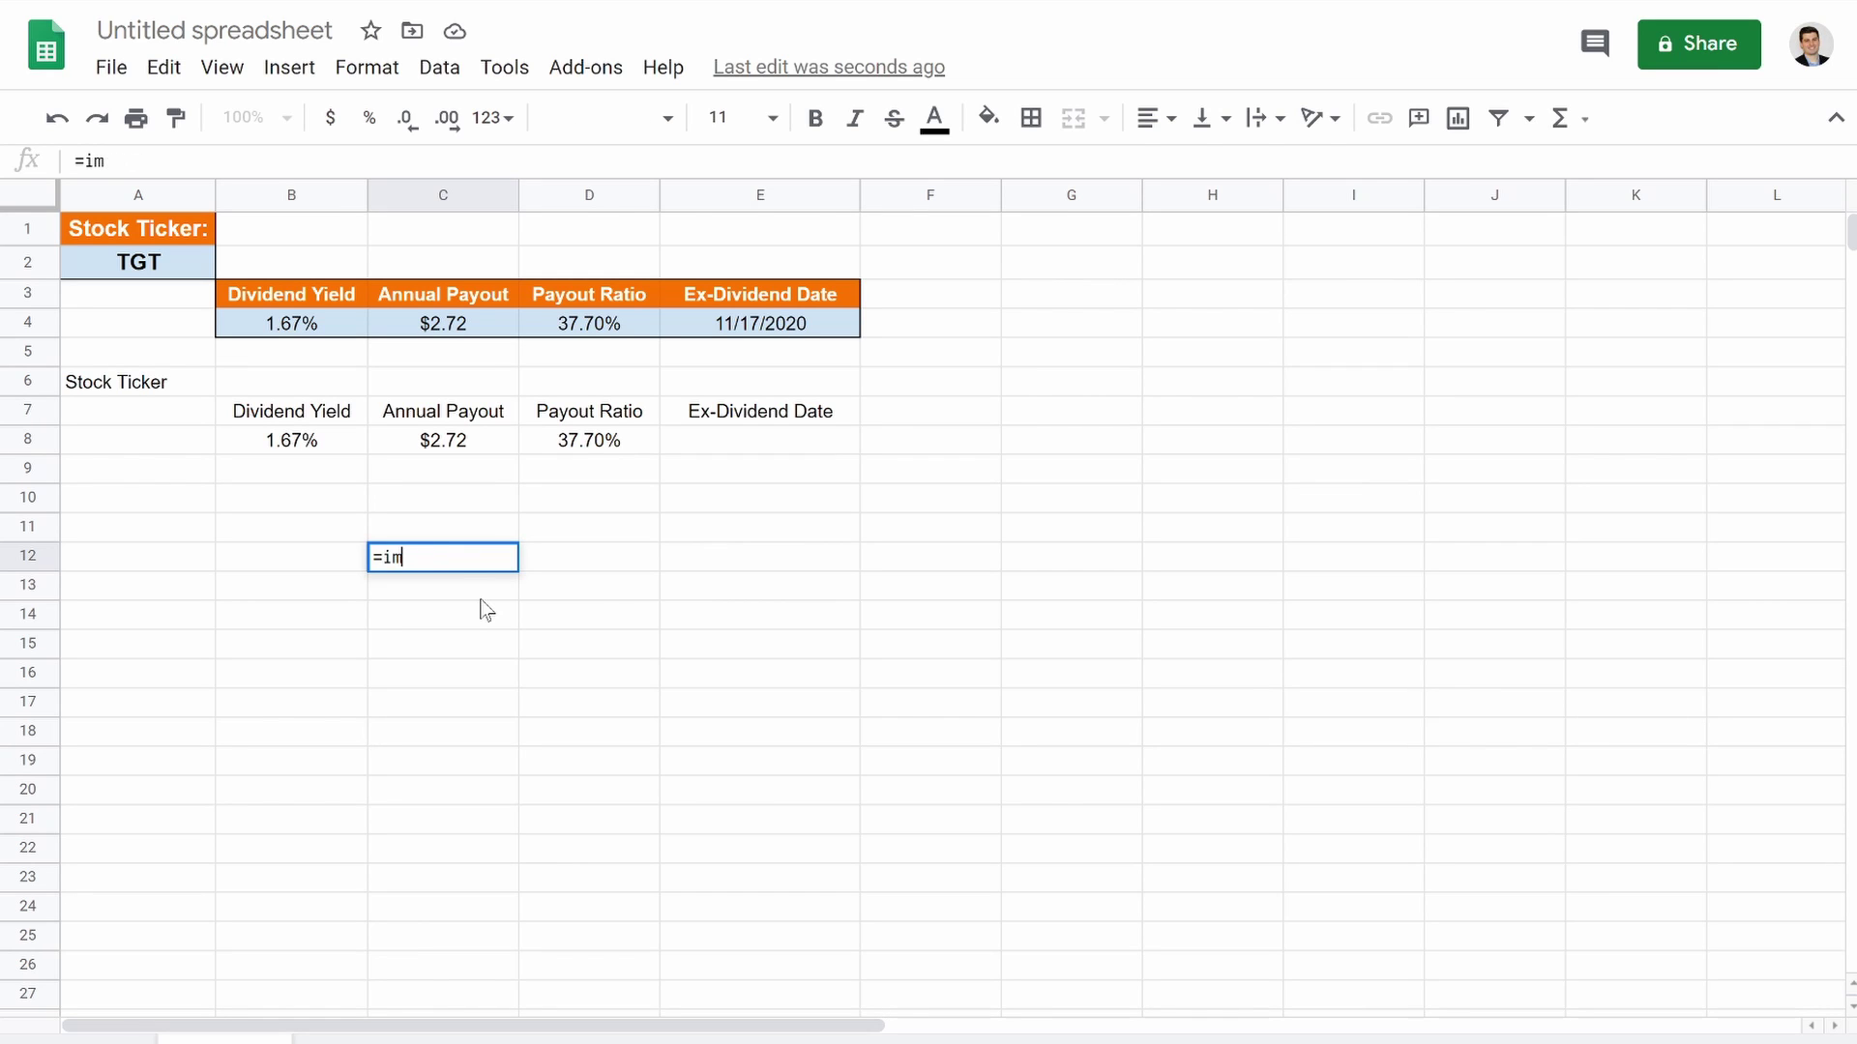
type("porthtml(")
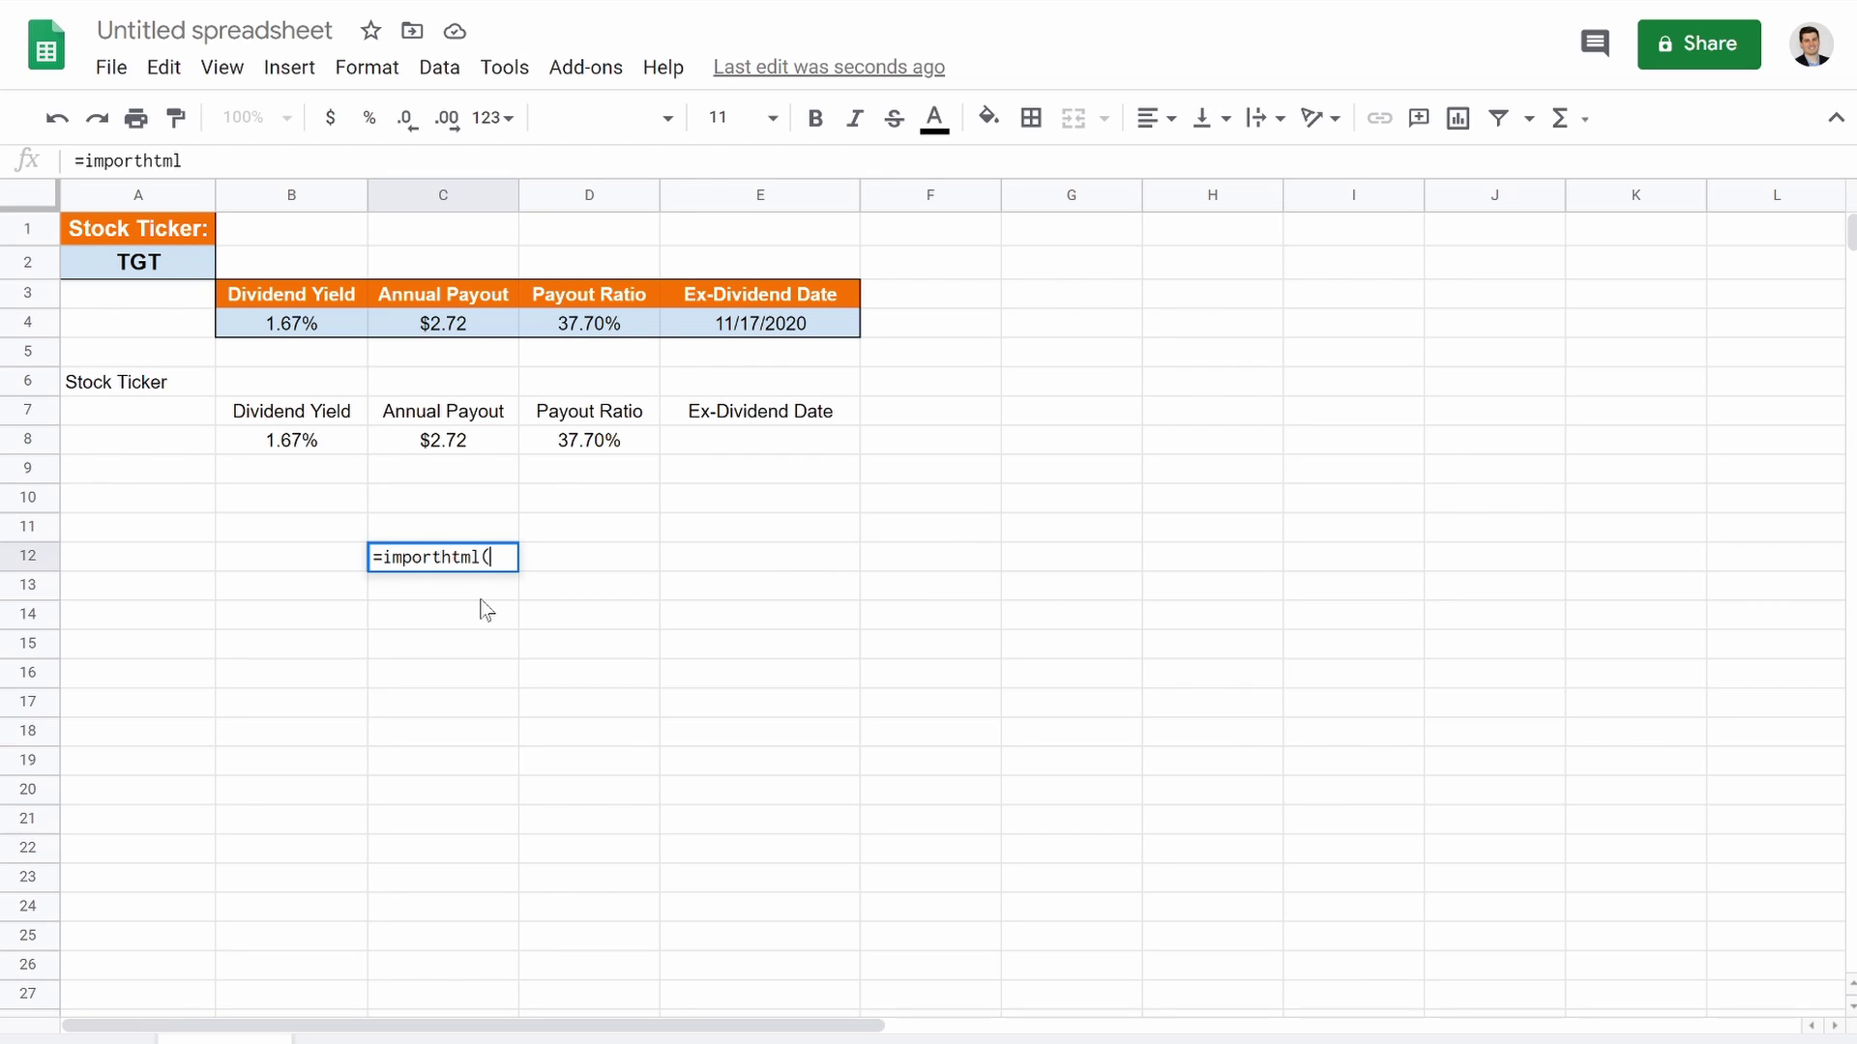
key("alt+Tab")
key("End")
Go to Yahoo Finance, open the Advance Auto Parts (AAP) quote page and select its URL.
key("ctrl+a")
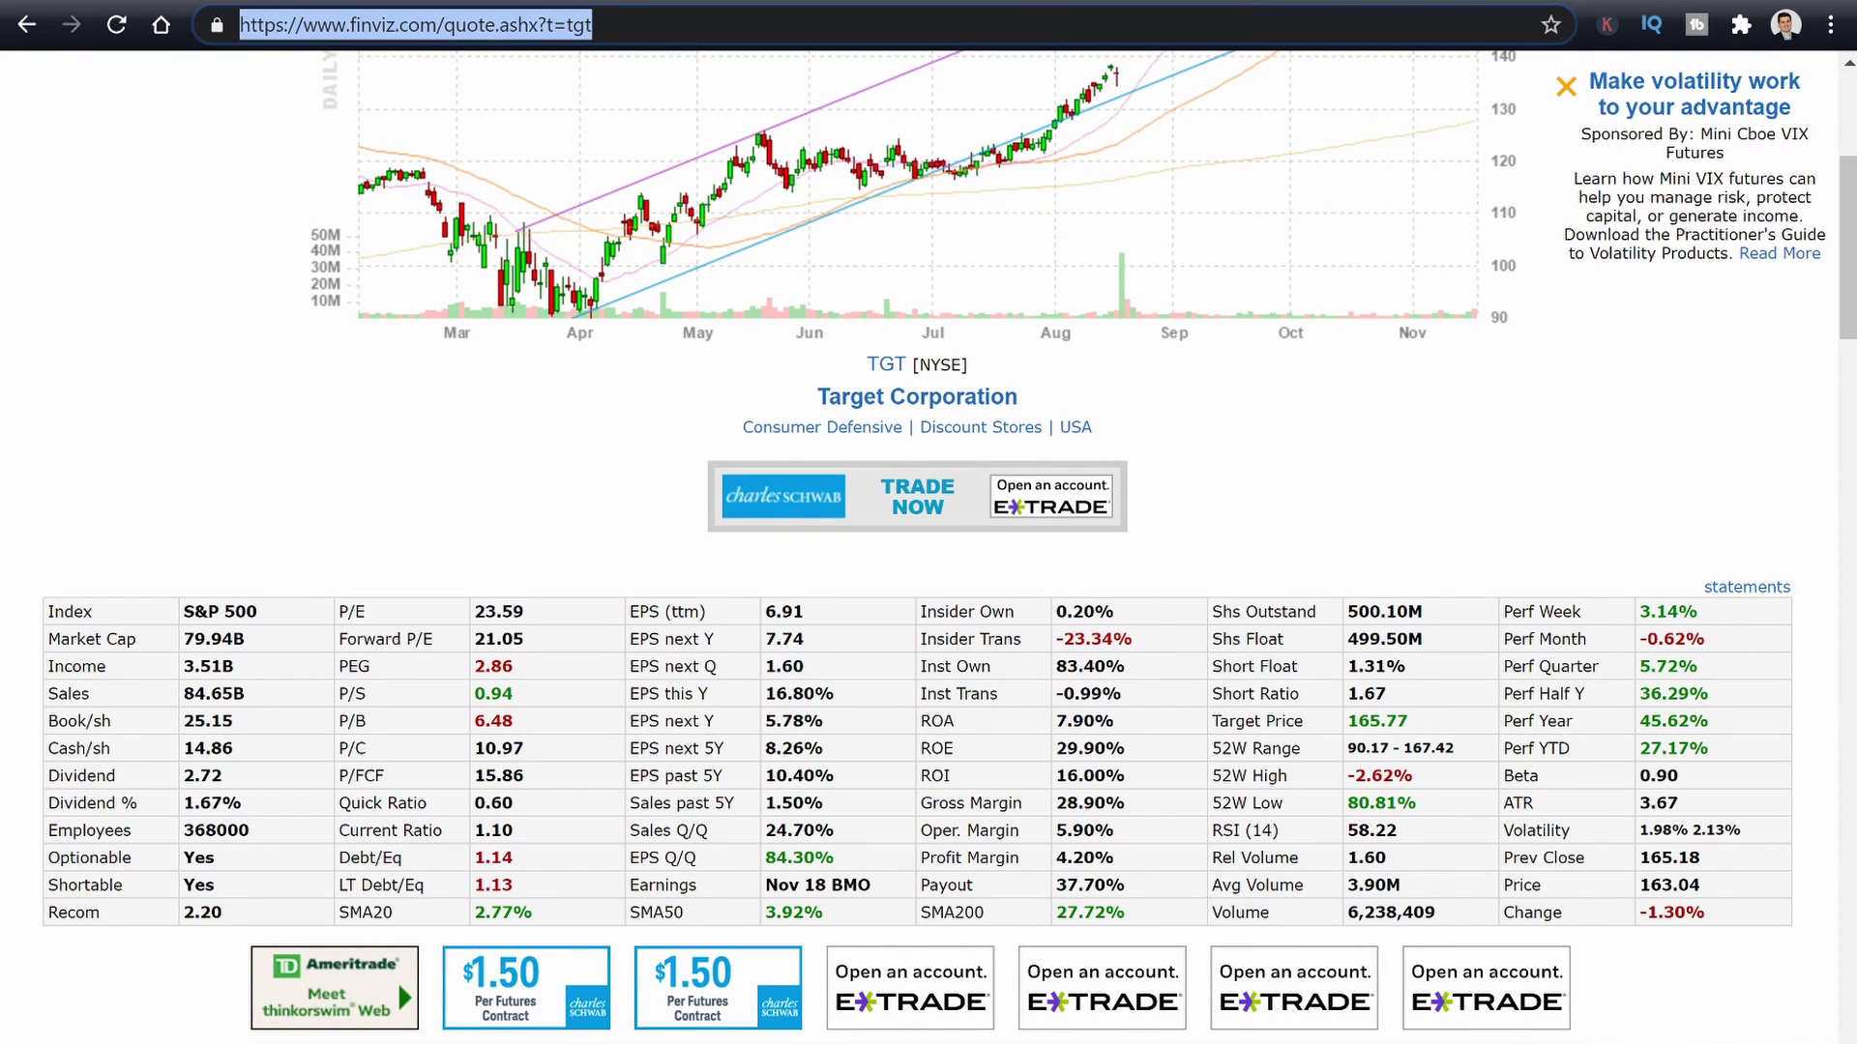
type("yahoo")
key("Return")
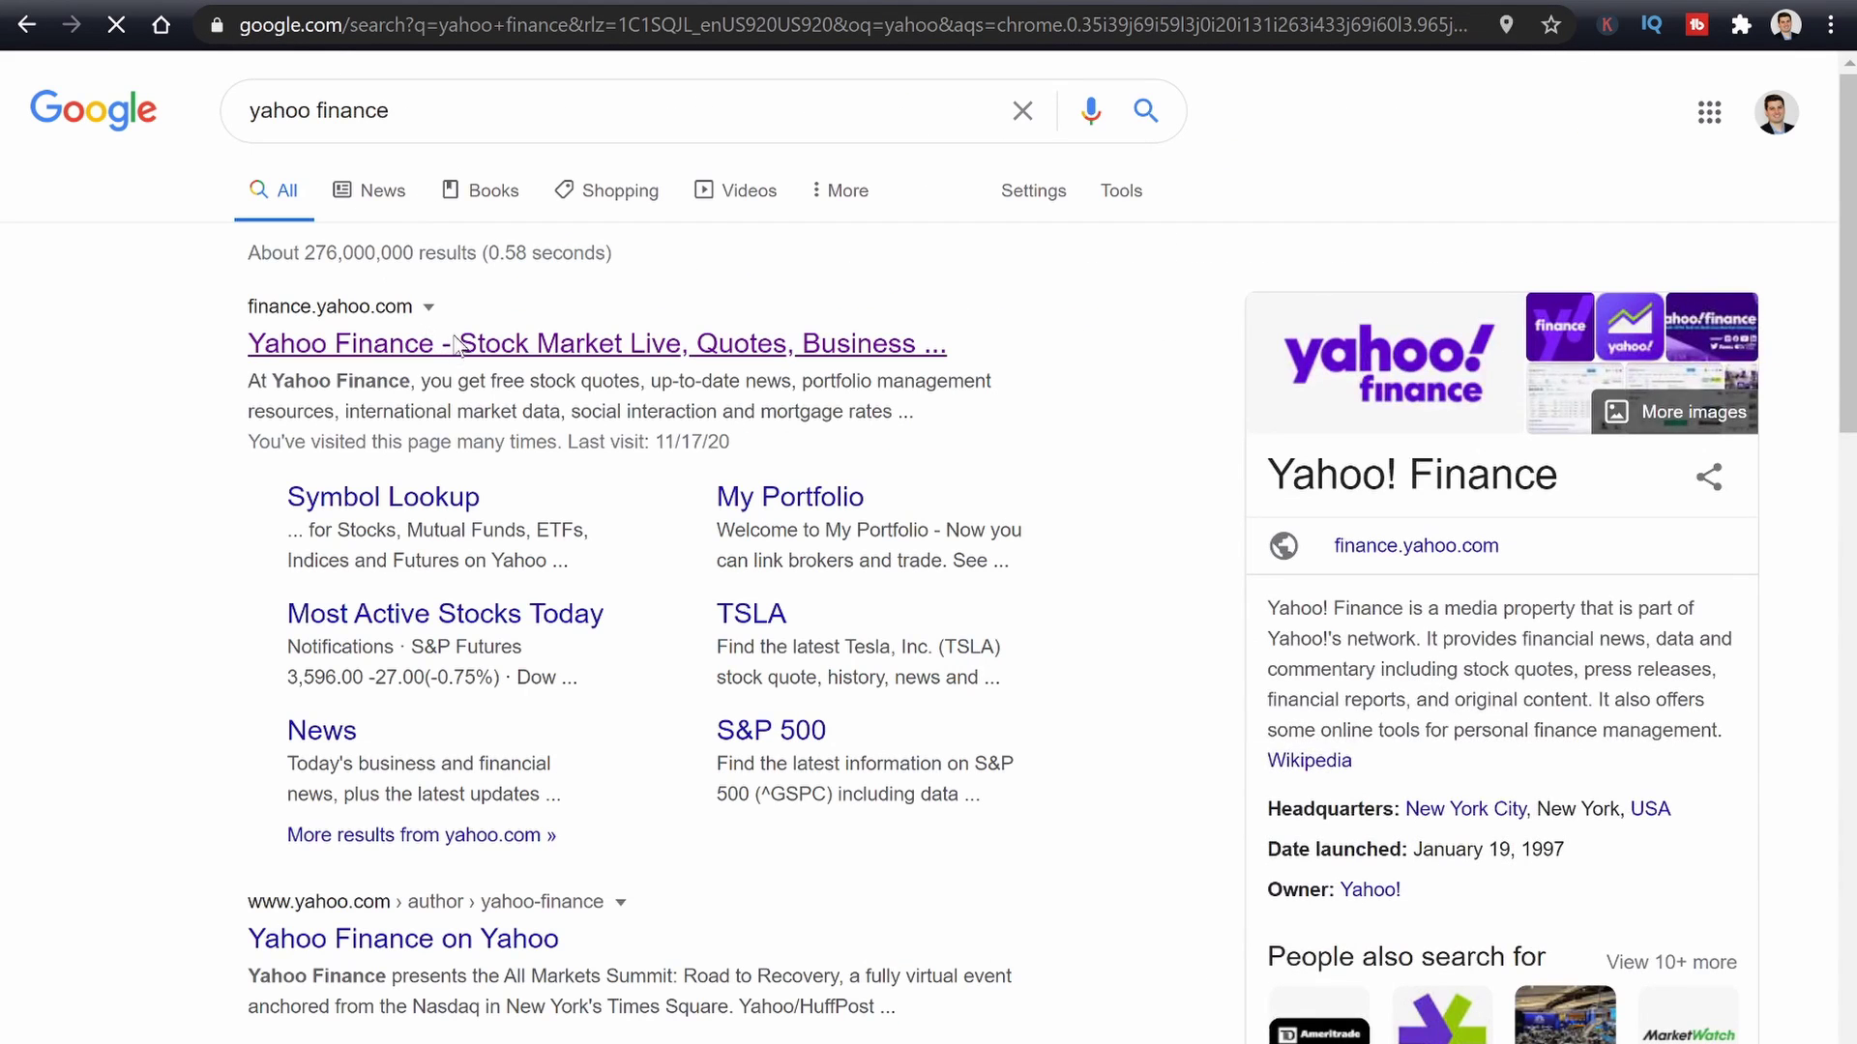
left_click(433, 338)
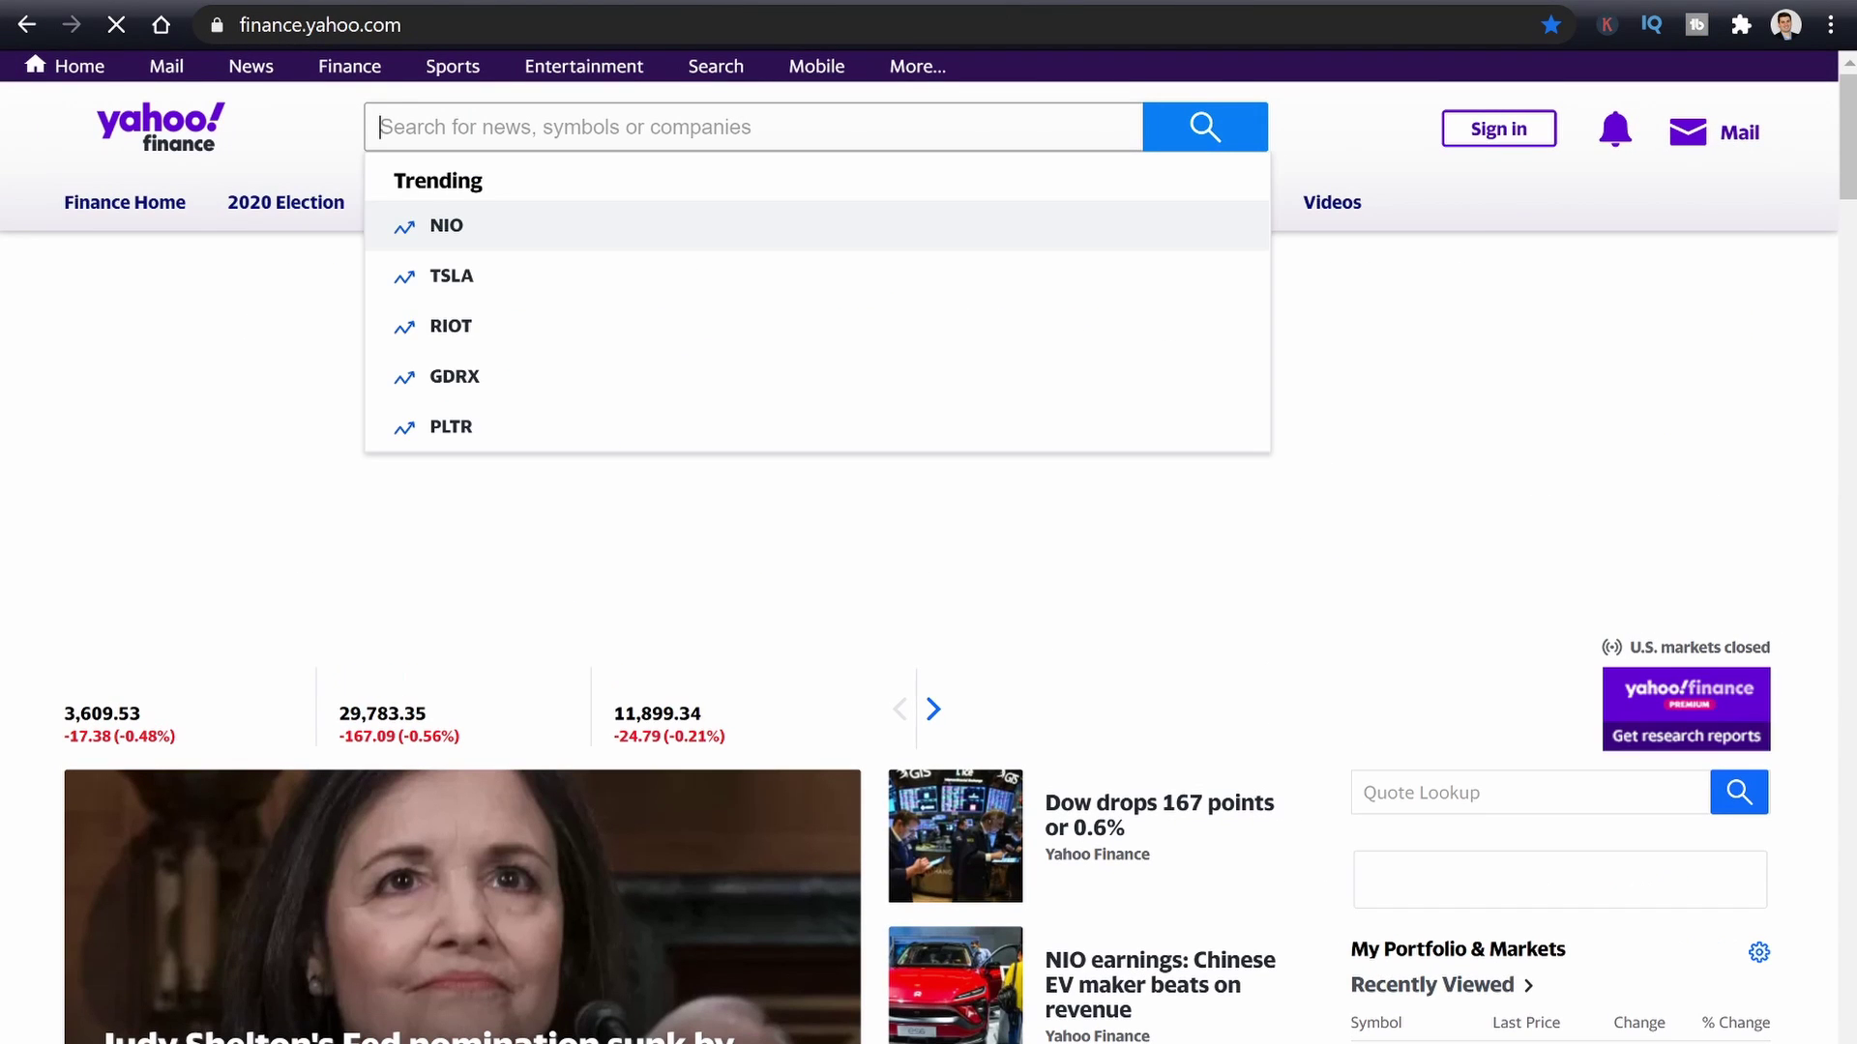
type("aap")
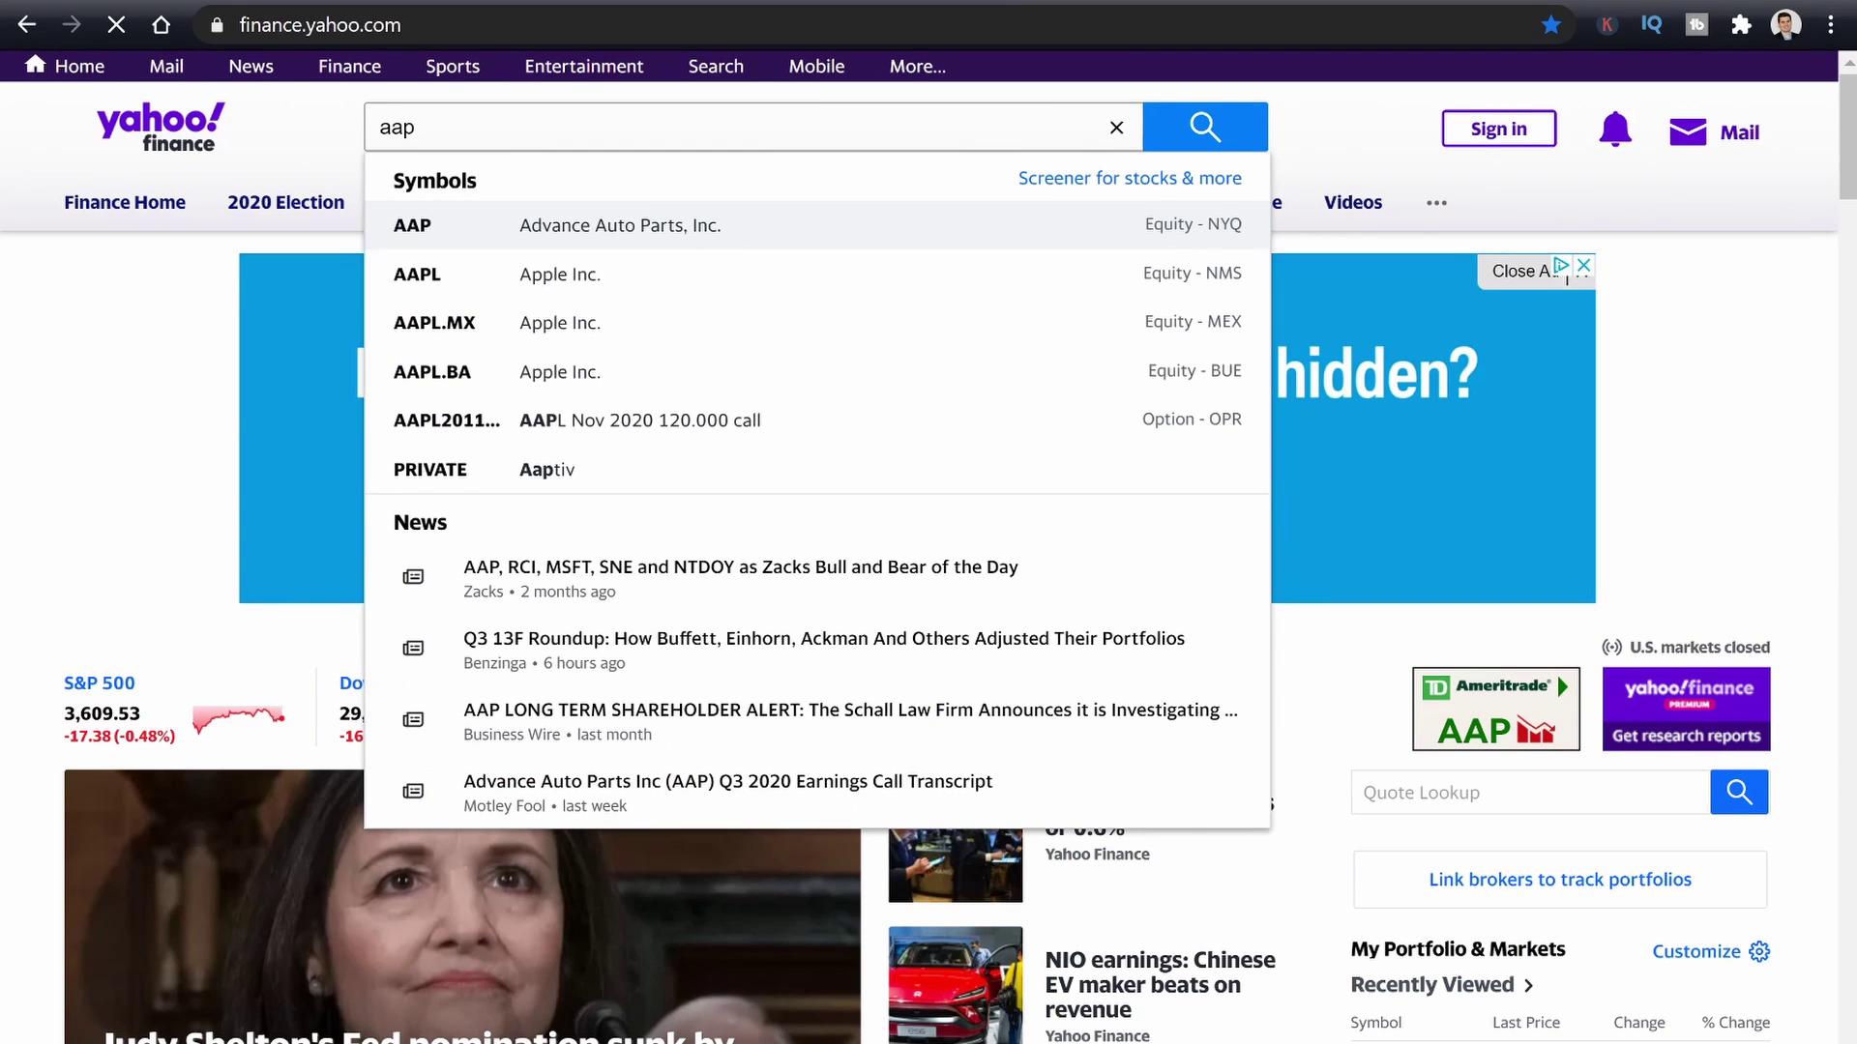
type("l")
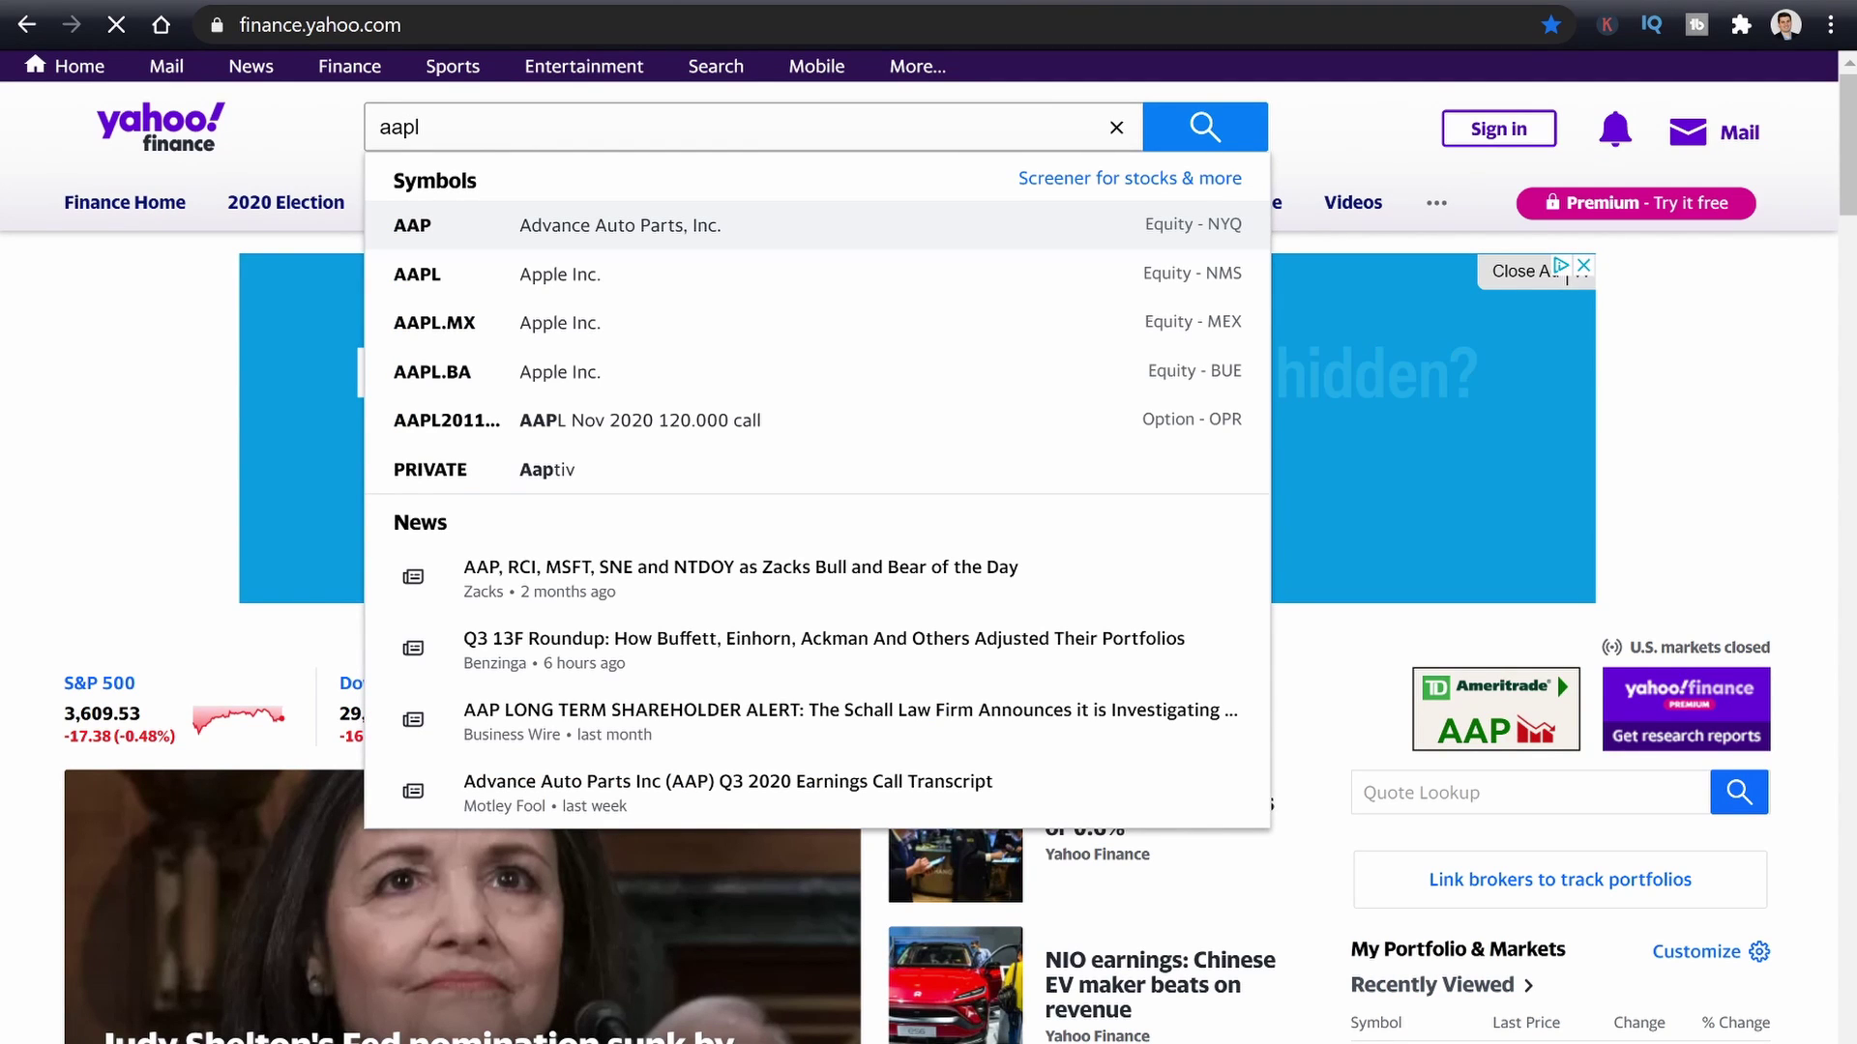
key("Return")
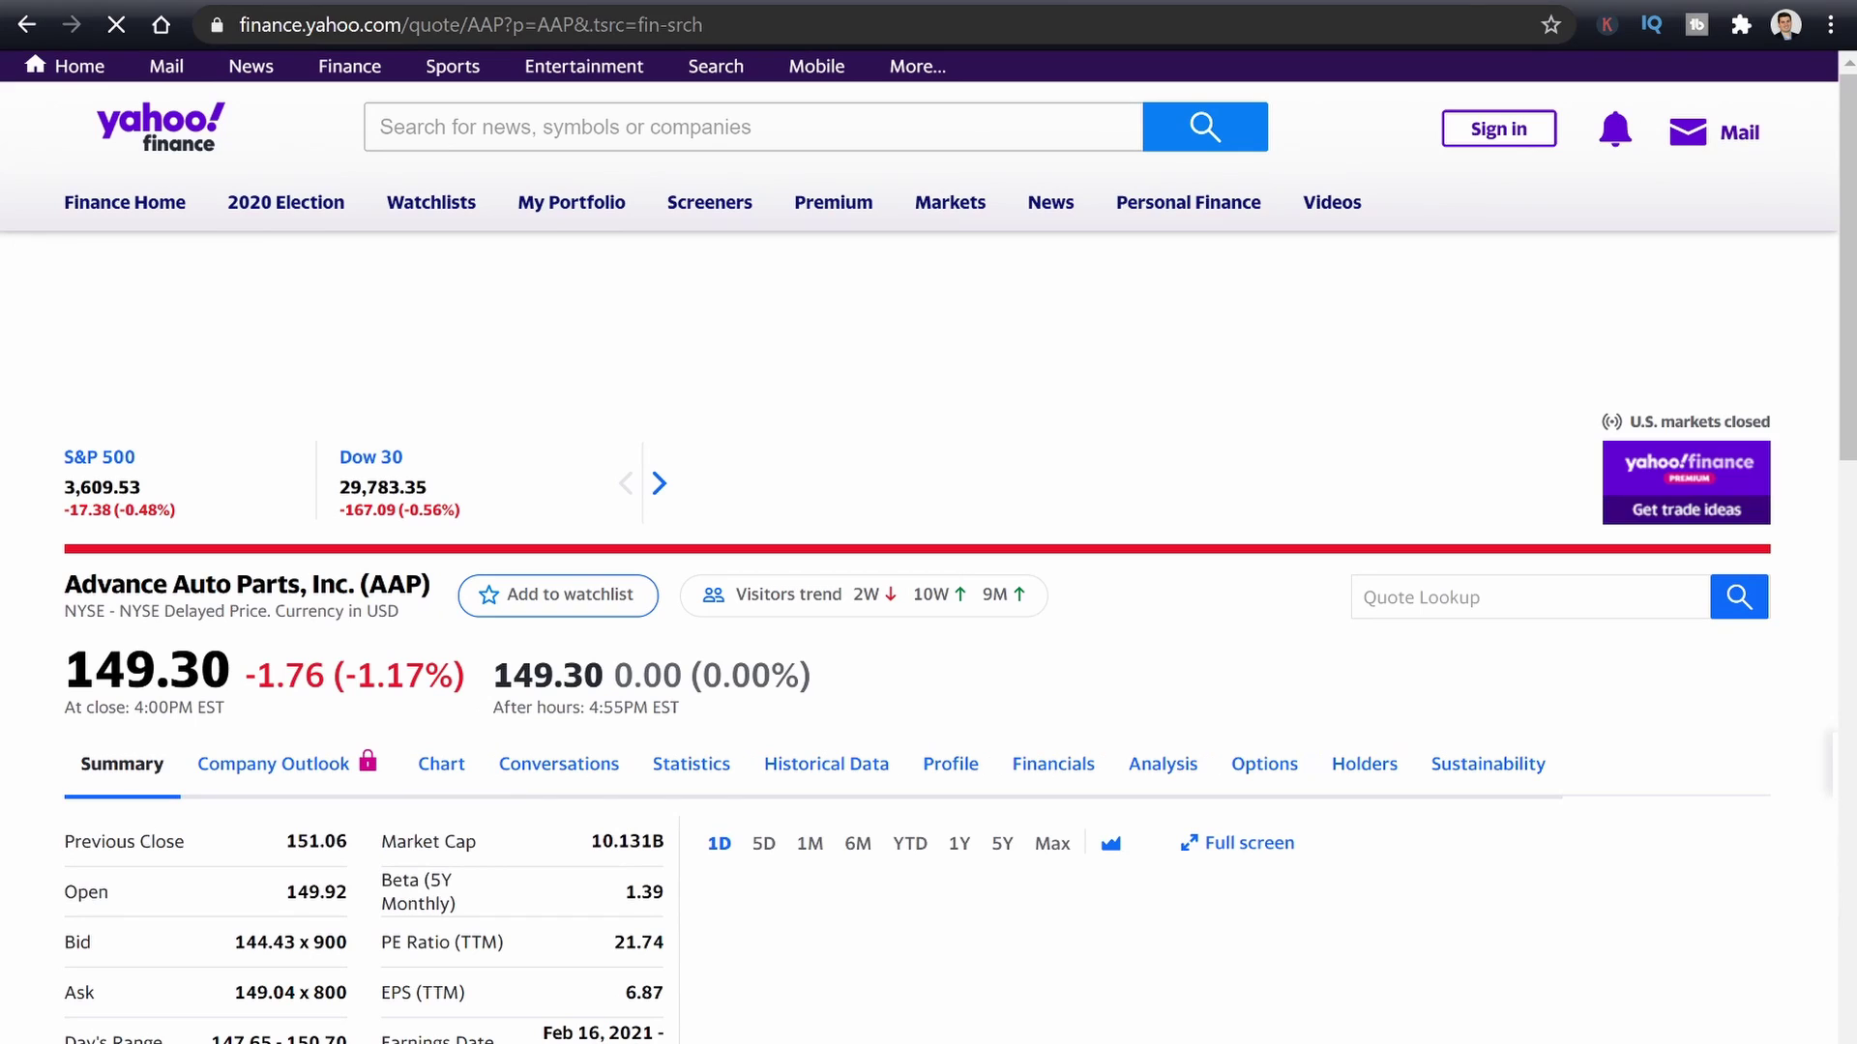
left_click(521, 27)
key("ctrl+c")
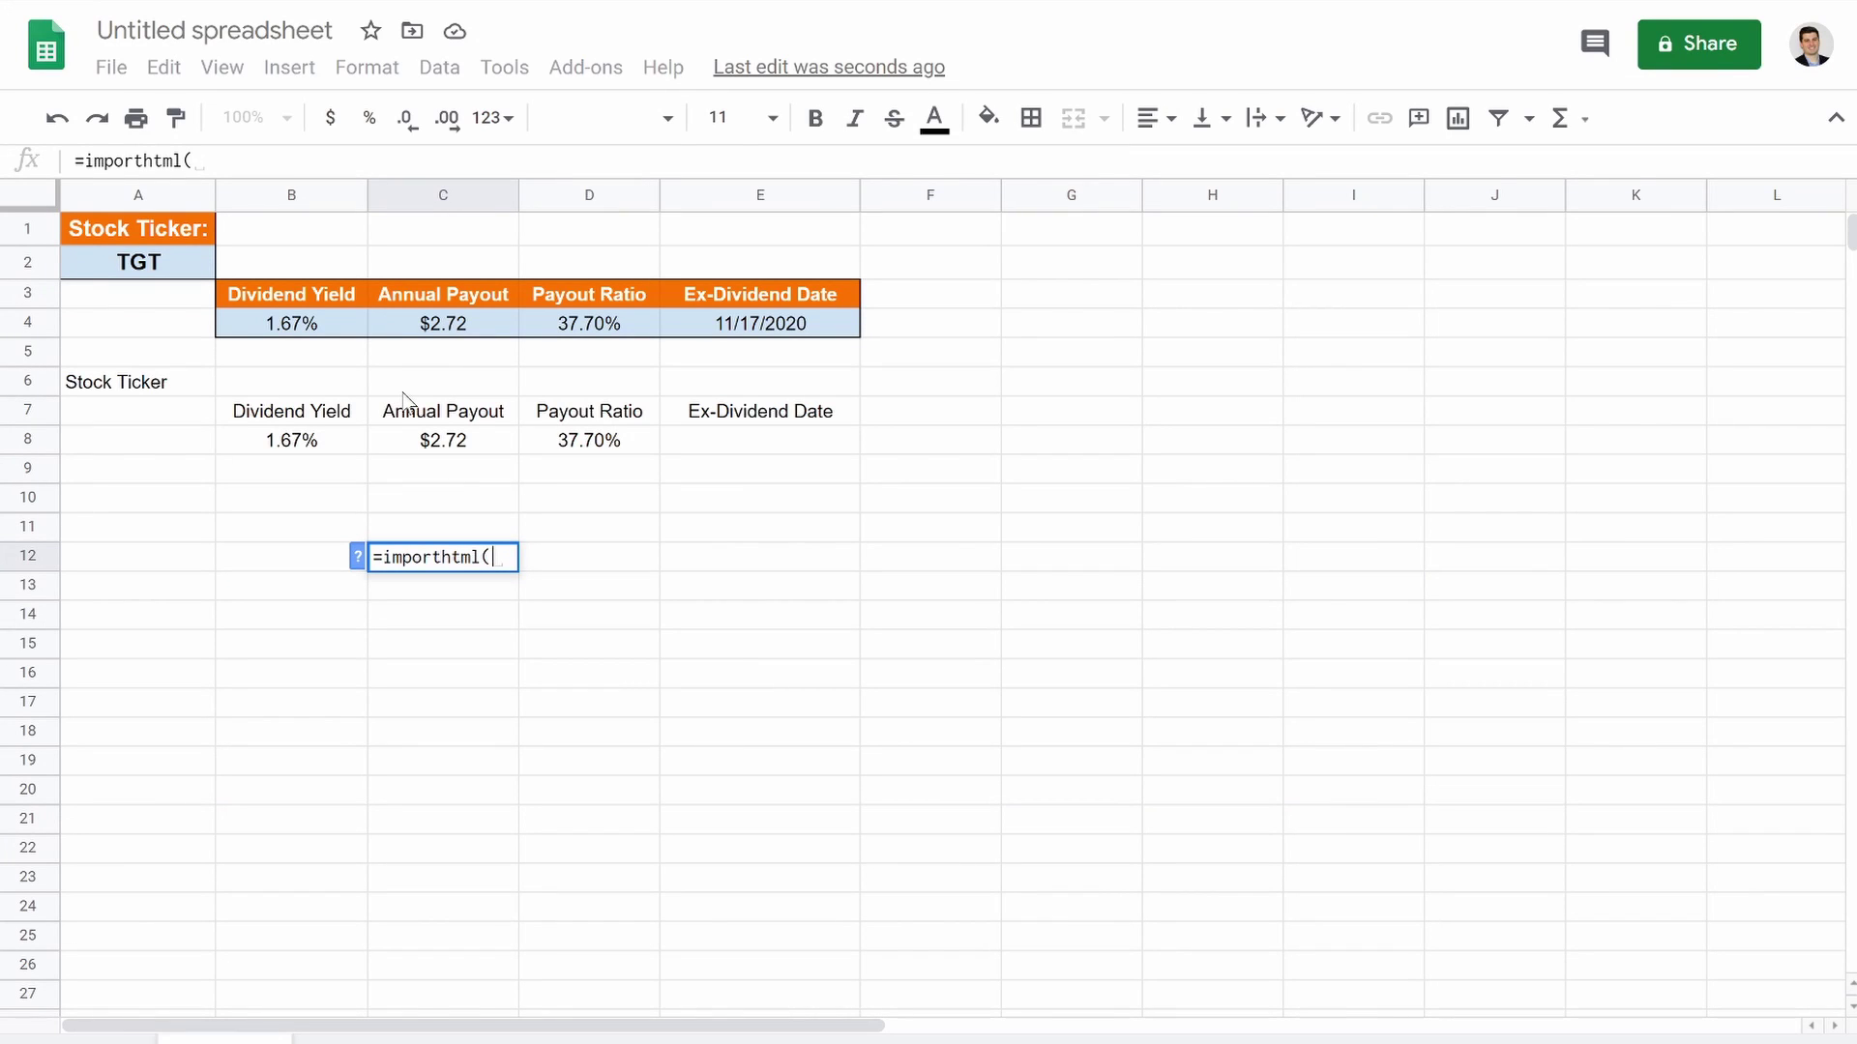
Paste the quoted Yahoo Finance URL into C12's formula, then delete the draft, leaving C12 empty.
type("\"")
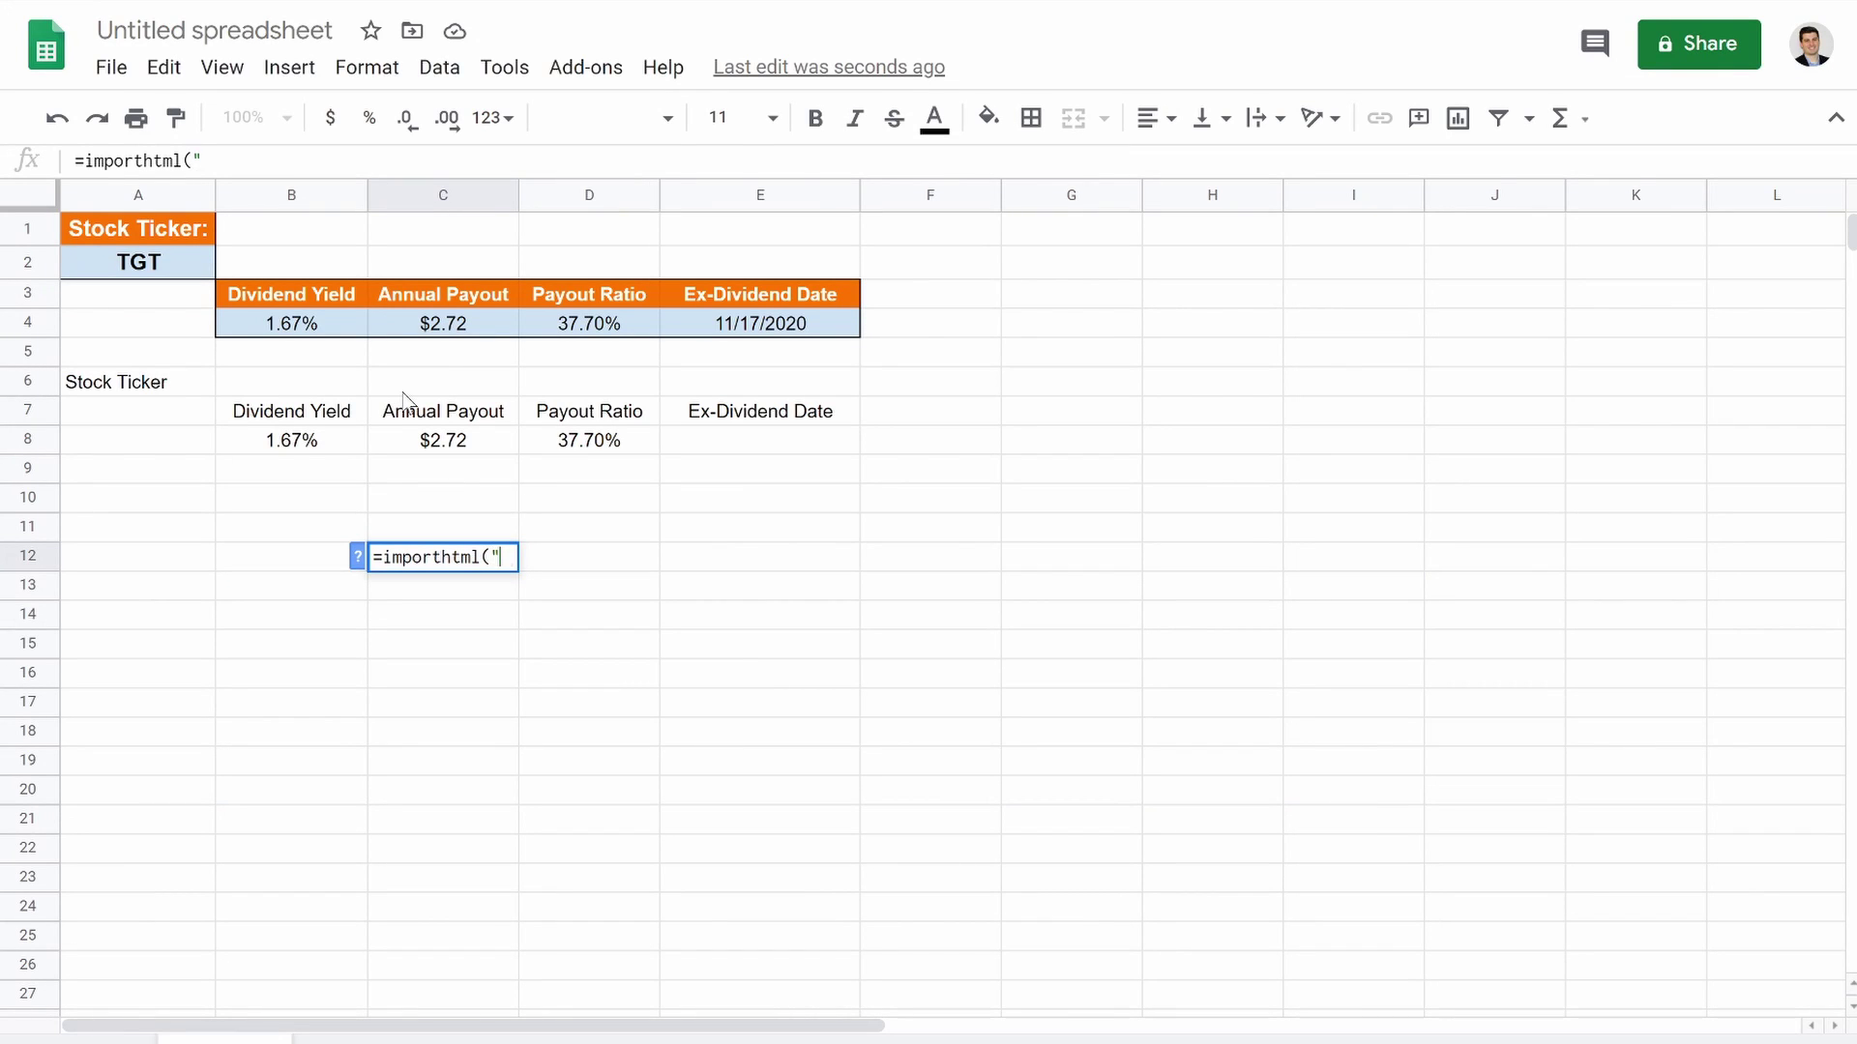
key("ctrl+v")
type("\"")
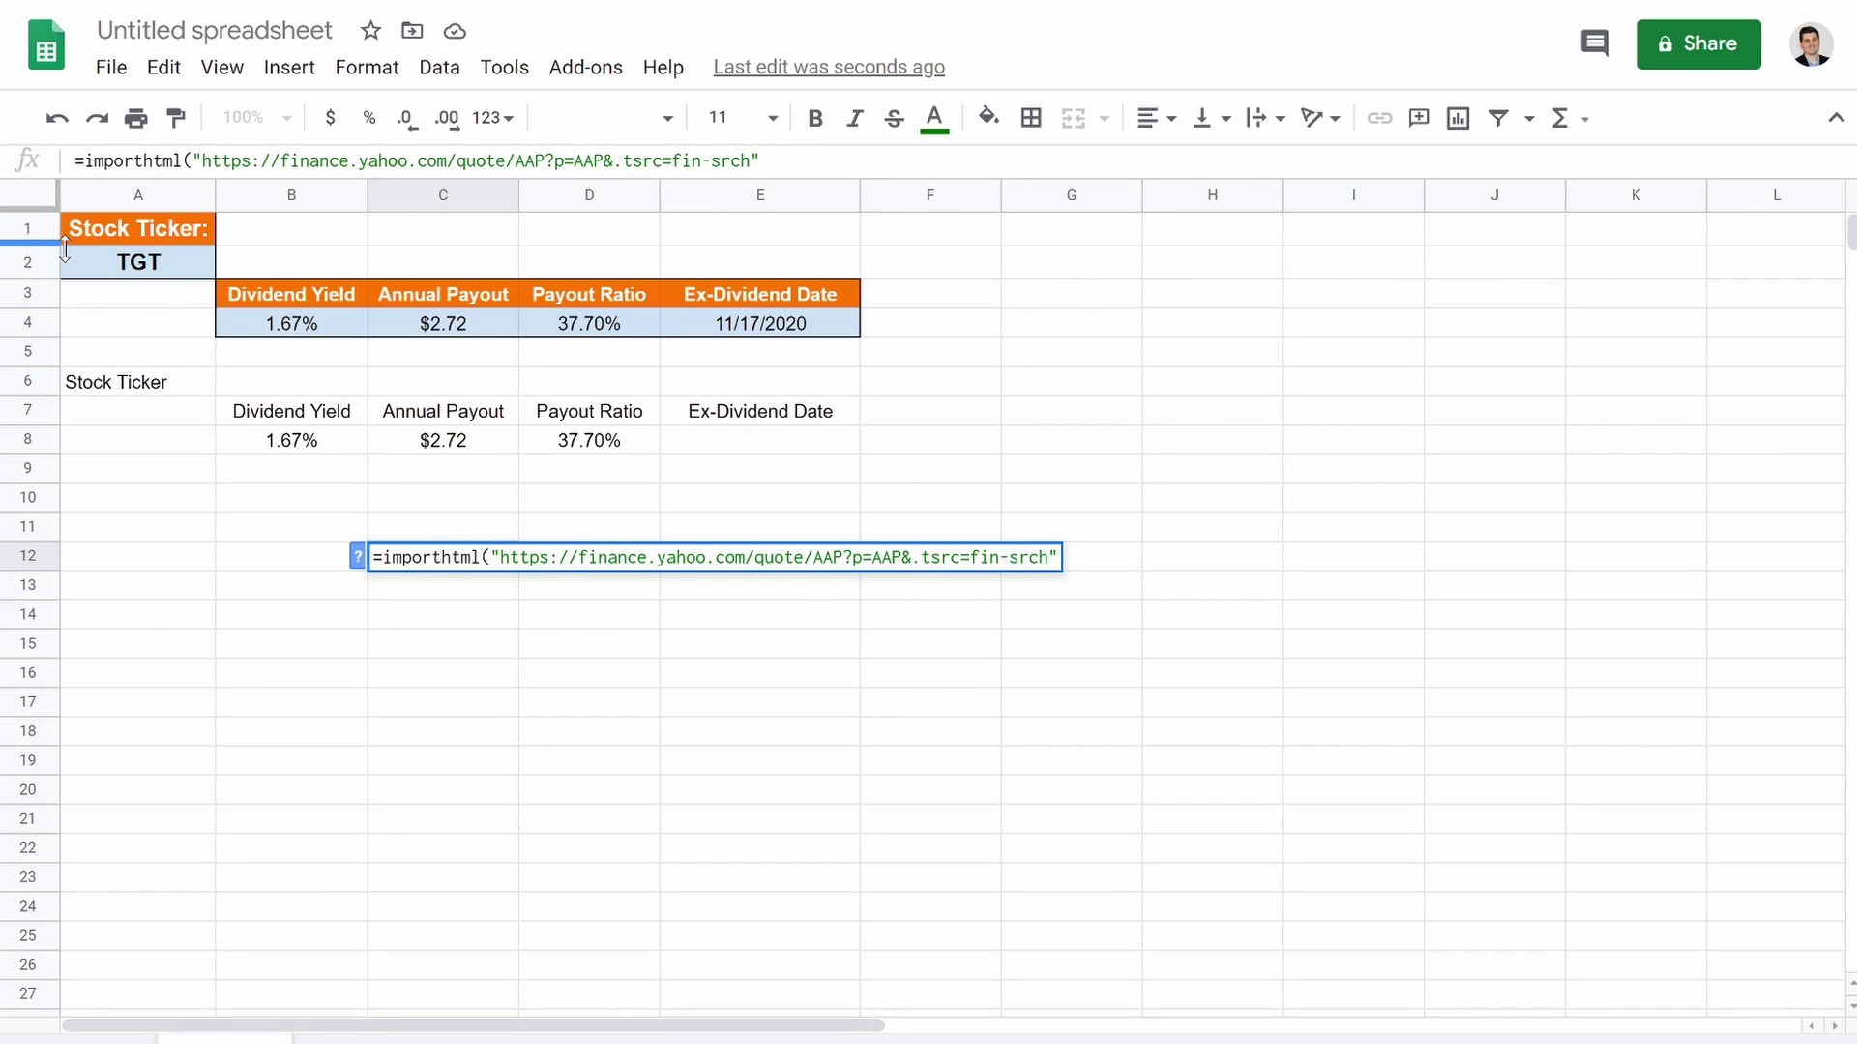
key("BackSpace")
key("BackSpace")
key("BackSpace")
key("BackSpace")
key("BackSpace")
key("BackSpace")
key("BackSpace")
key("BackSpace")
key("BackSpace")
key("BackSpace")
key("BackSpace")
key("BackSpace")
key("BackSpace")
key("BackSpace")
key("BackSpace")
key("BackSpace")
key("BackSpace")
key("BackSpace")
key("BackSpace")
key("BackSpace")
key("BackSpace")
key("BackSpace")
key("BackSpace")
key("BackSpace")
key("BackSpace")
key("BackSpace")
key("BackSpace")
key("BackSpace")
key("BackSpace")
key("BackSpace")
key("BackSpace")
key("BackSpace")
key("BackSpace")
key("BackSpace")
key("BackSpace")
key("BackSpace")
key("BackSpace")
key("BackSpace")
key("BackSpace")
key("BackSpace")
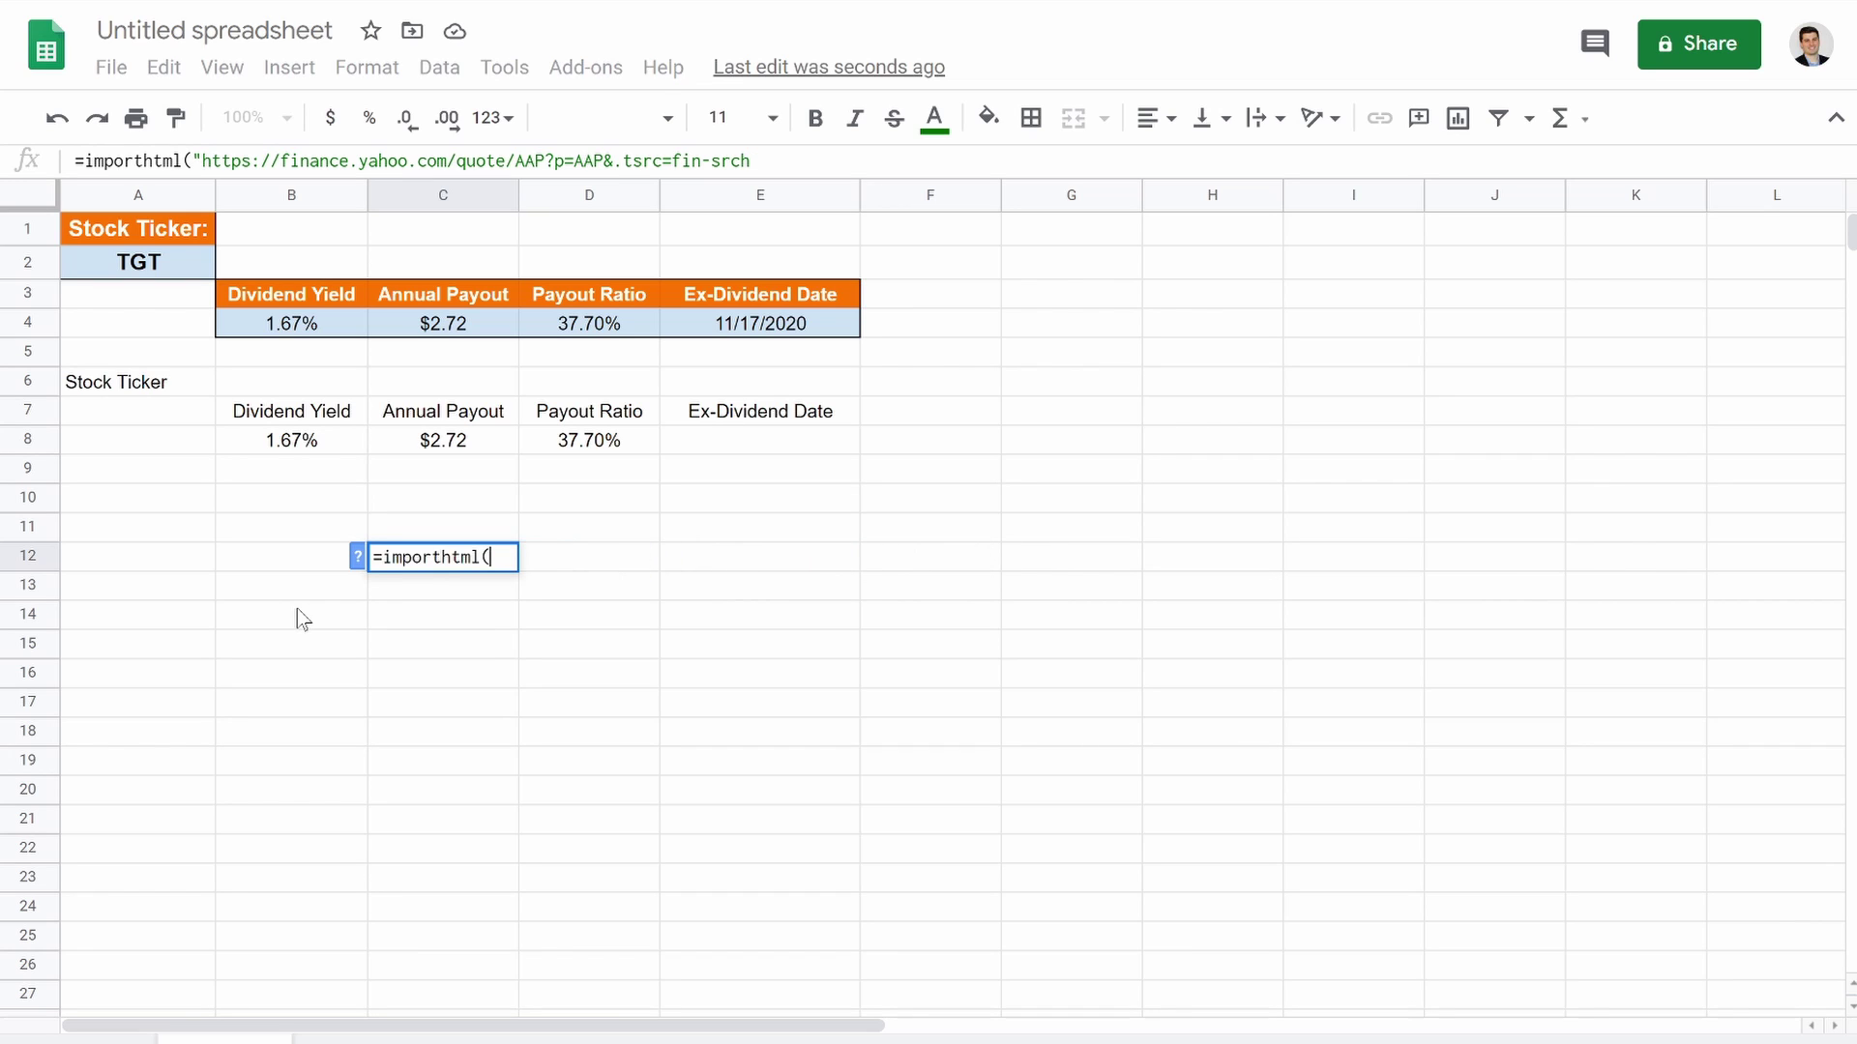
key("Escape")
left_click(815, 591)
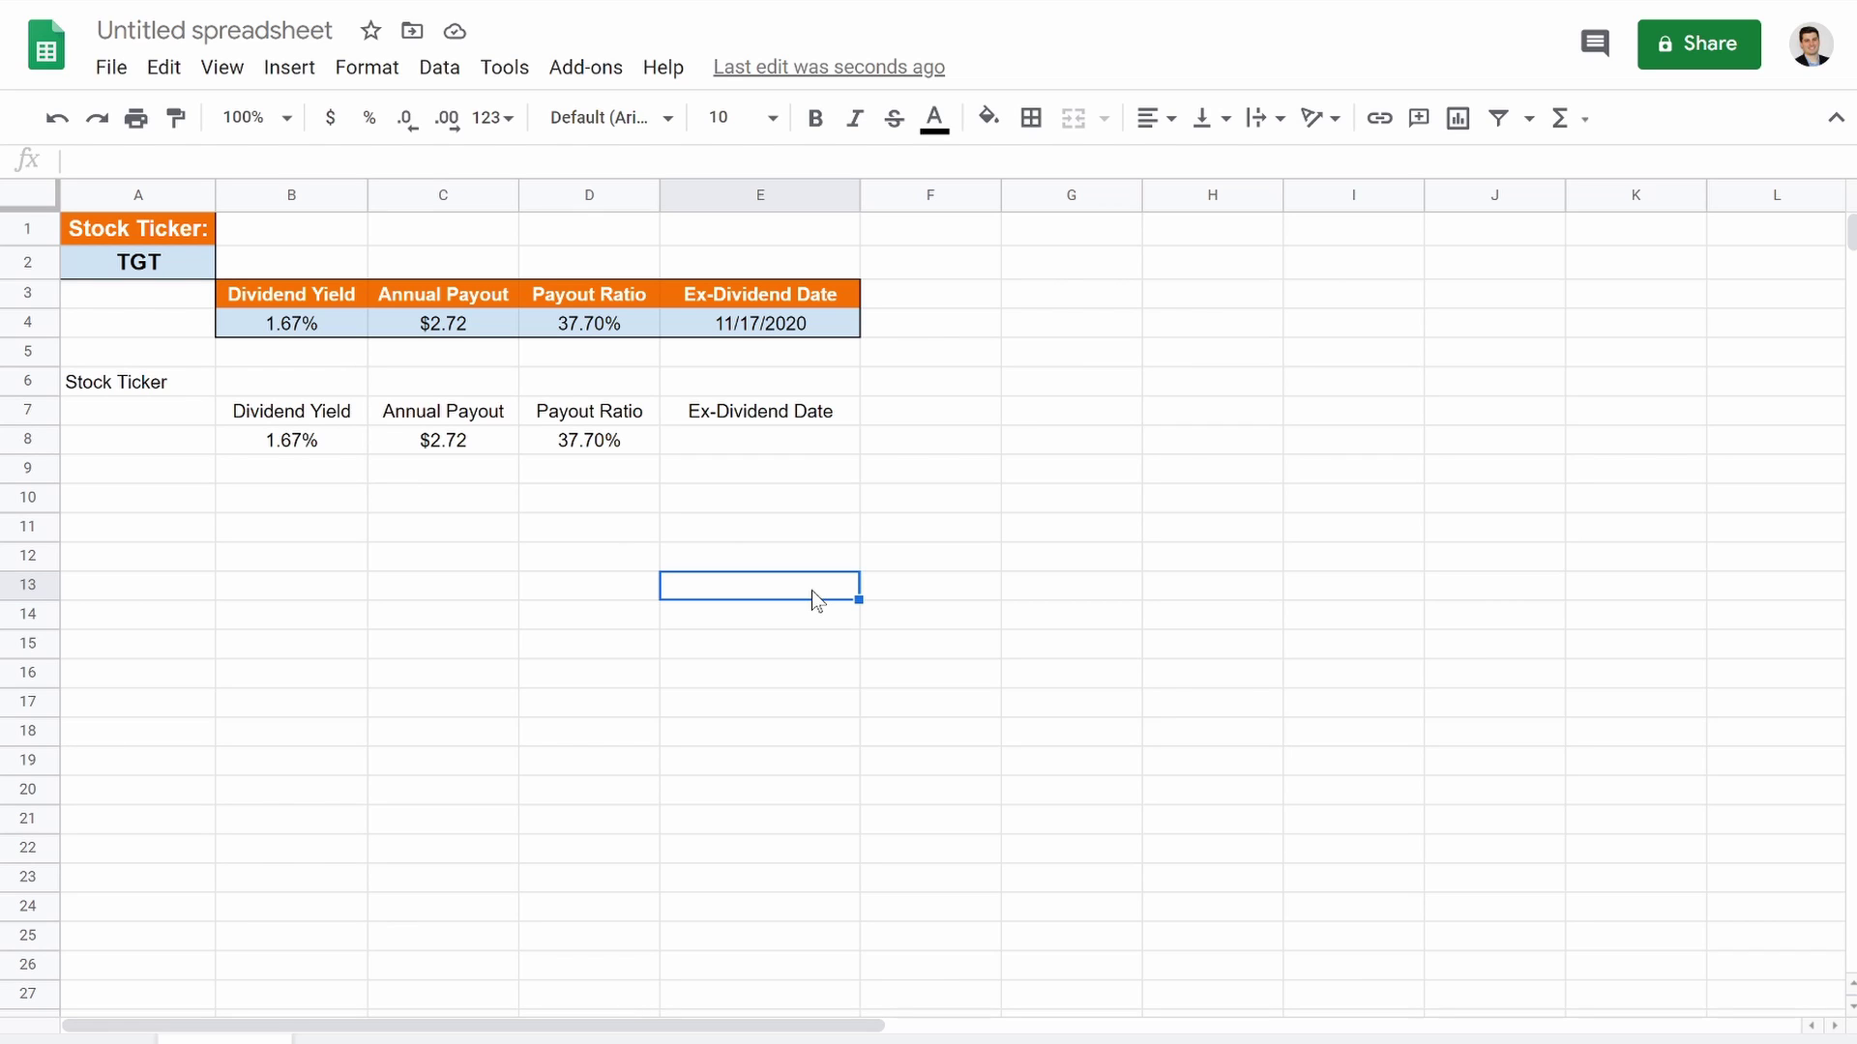
Start E8's formula as =index(importhtml(Concatenate(".
left_click(714, 441)
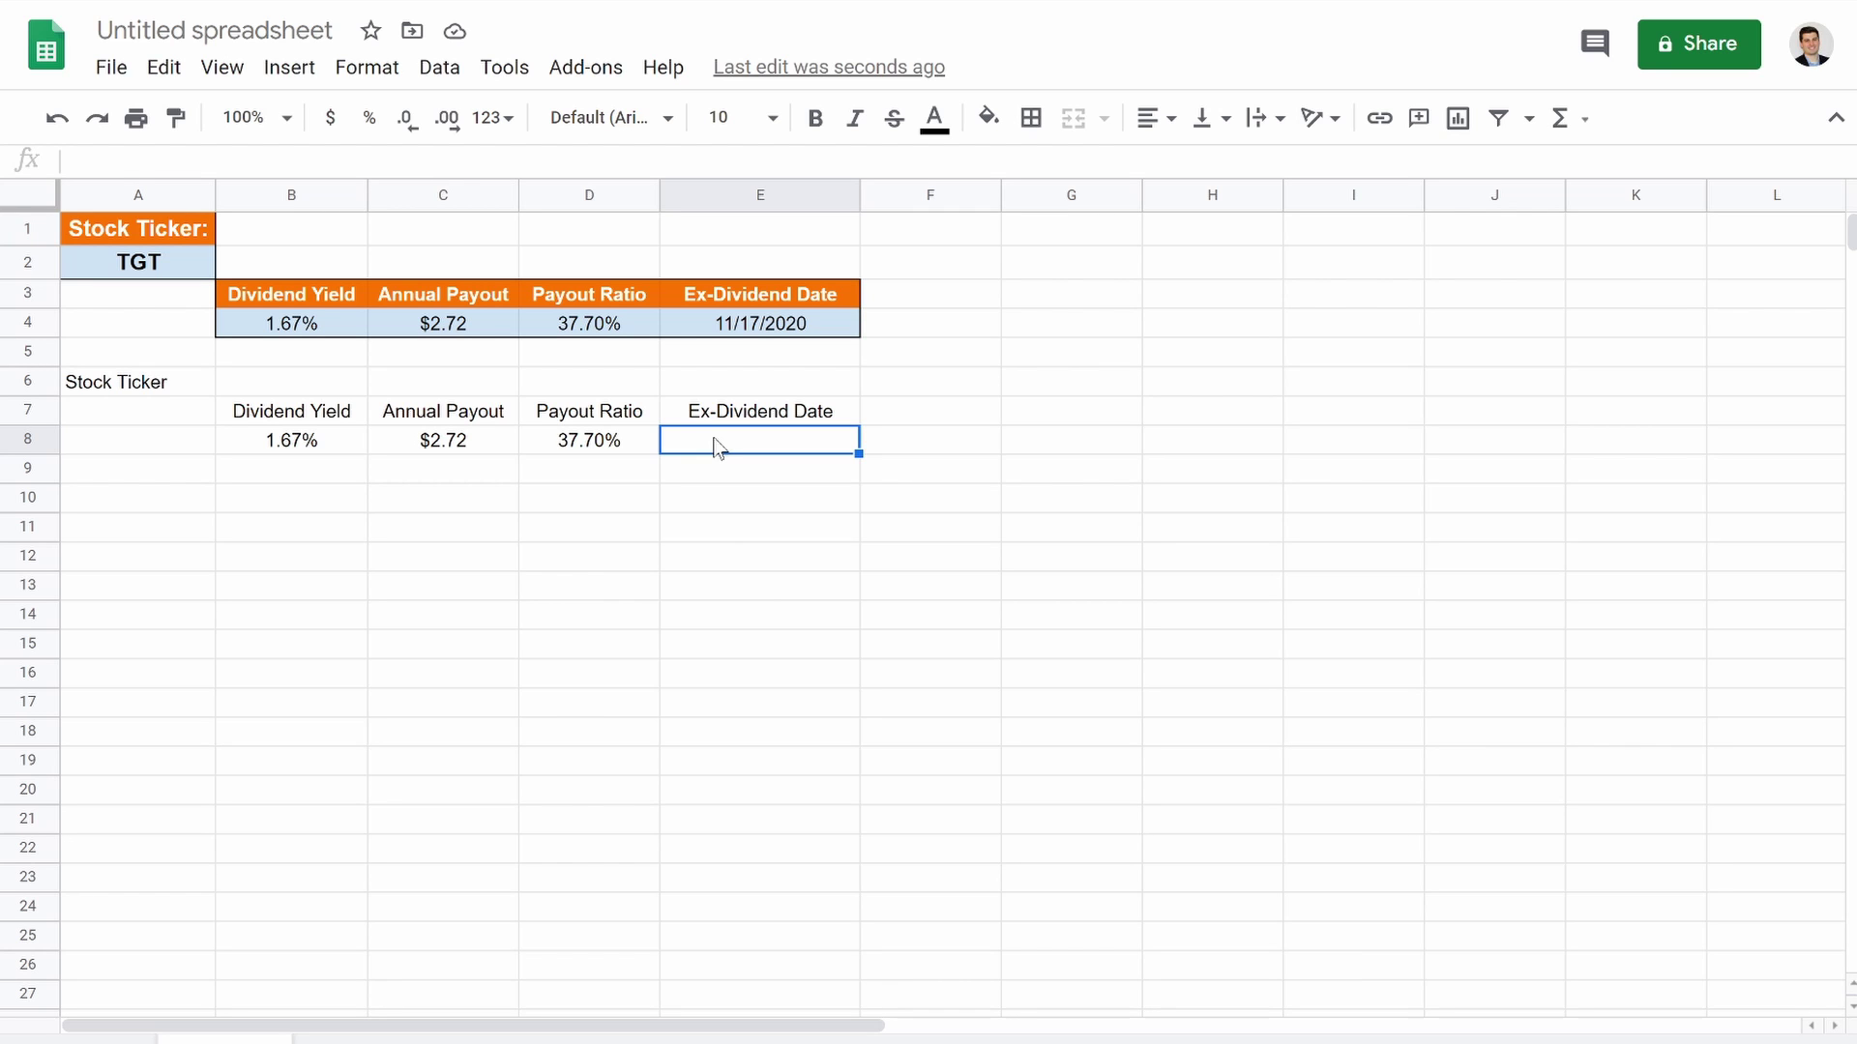
type("=")
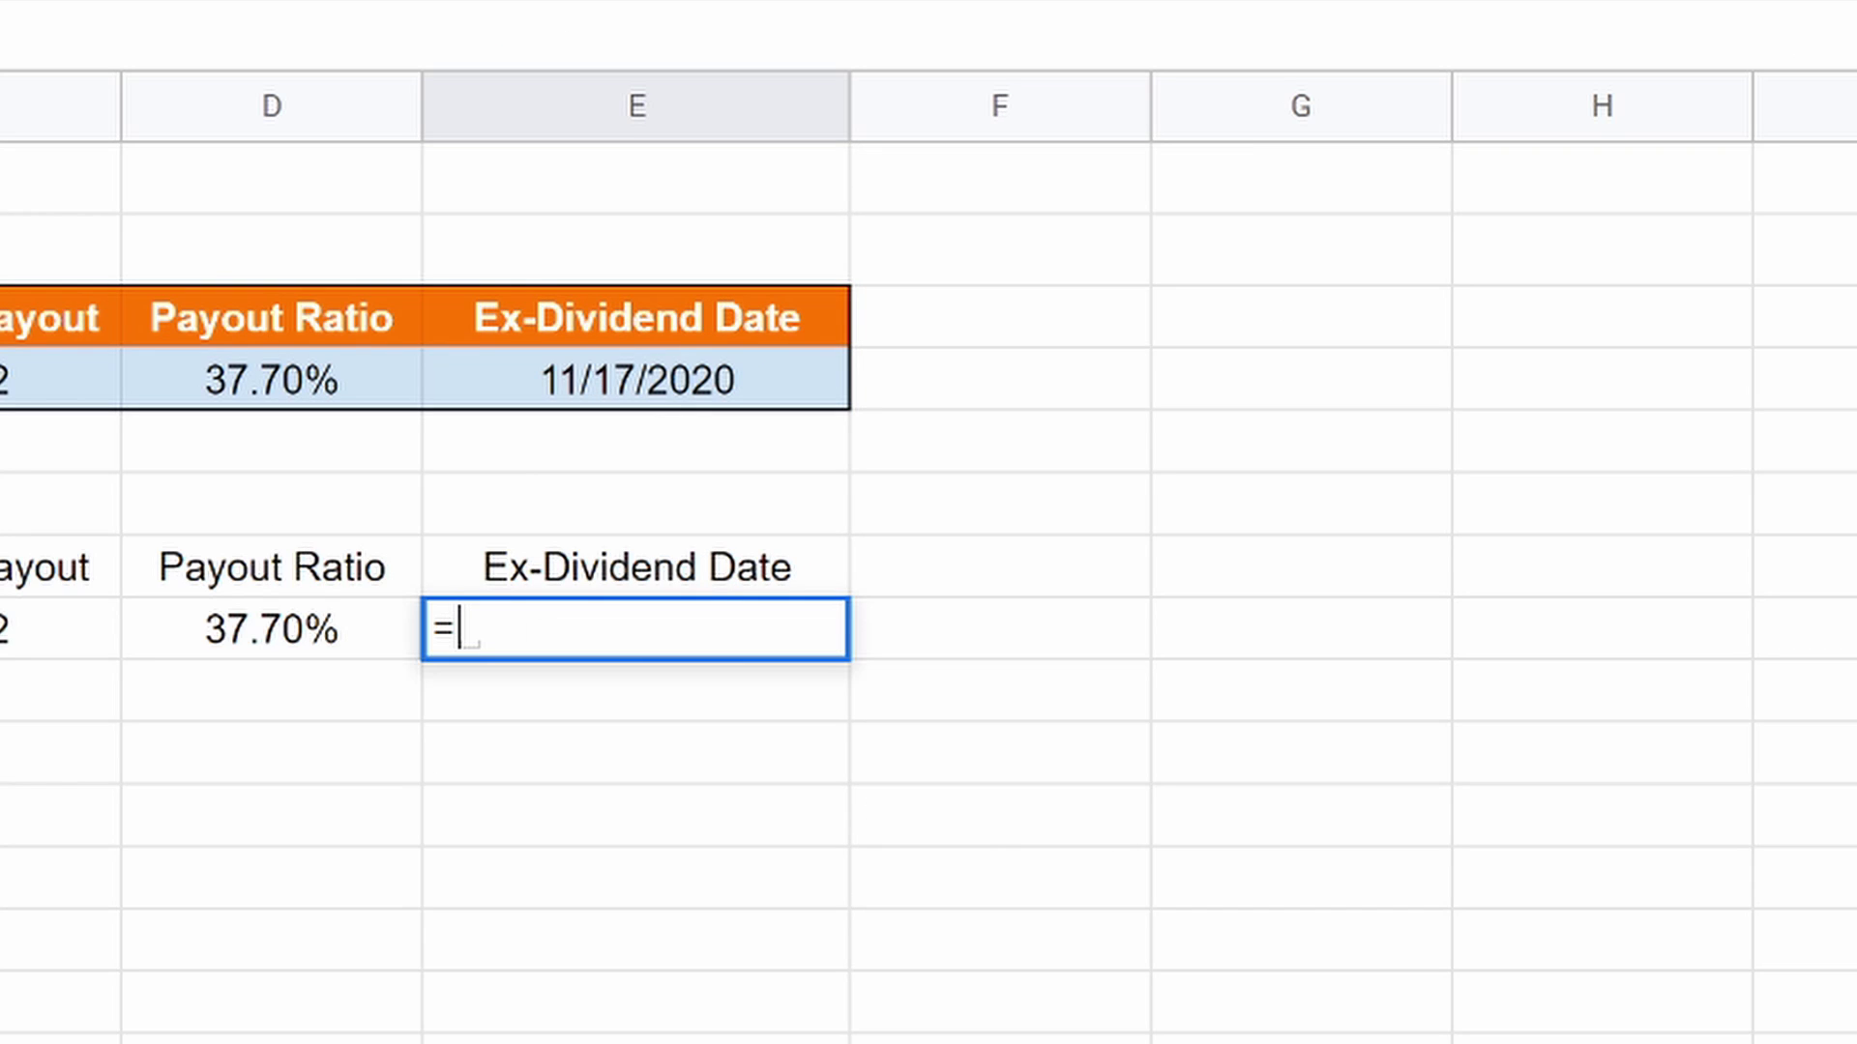
type("index")
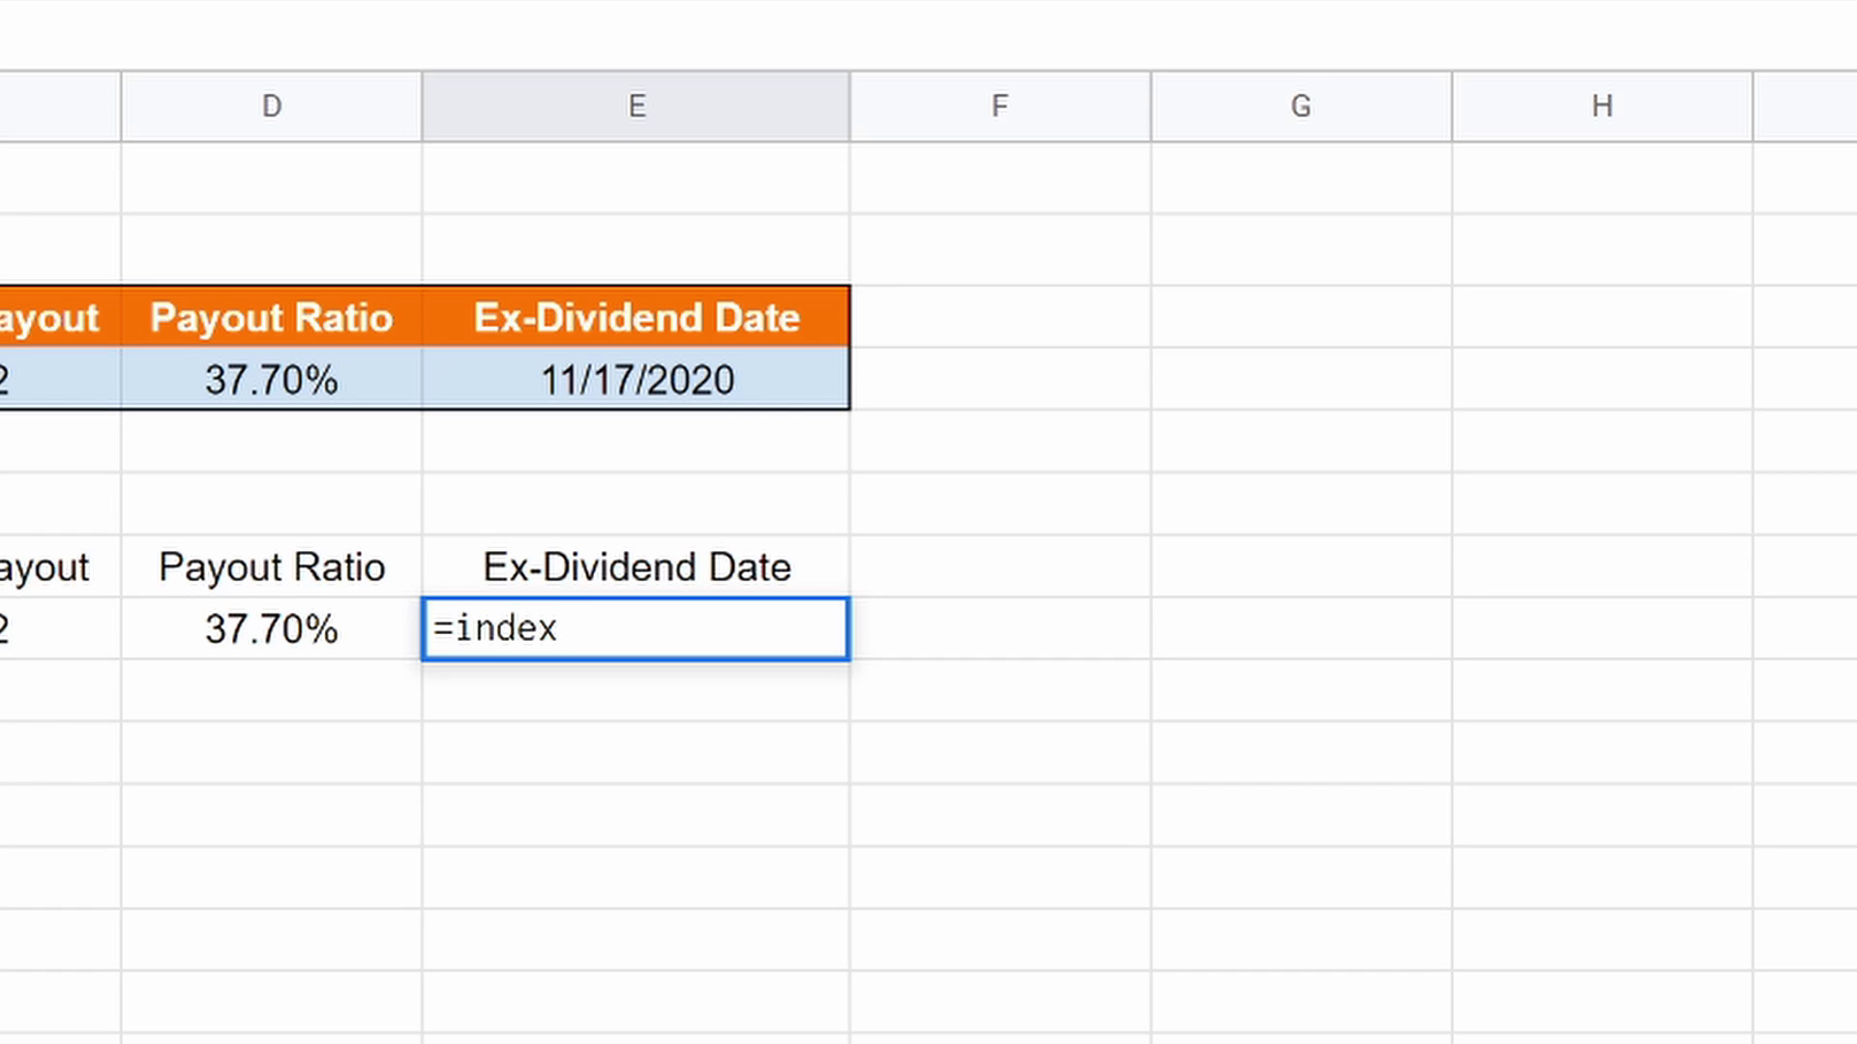
type("(")
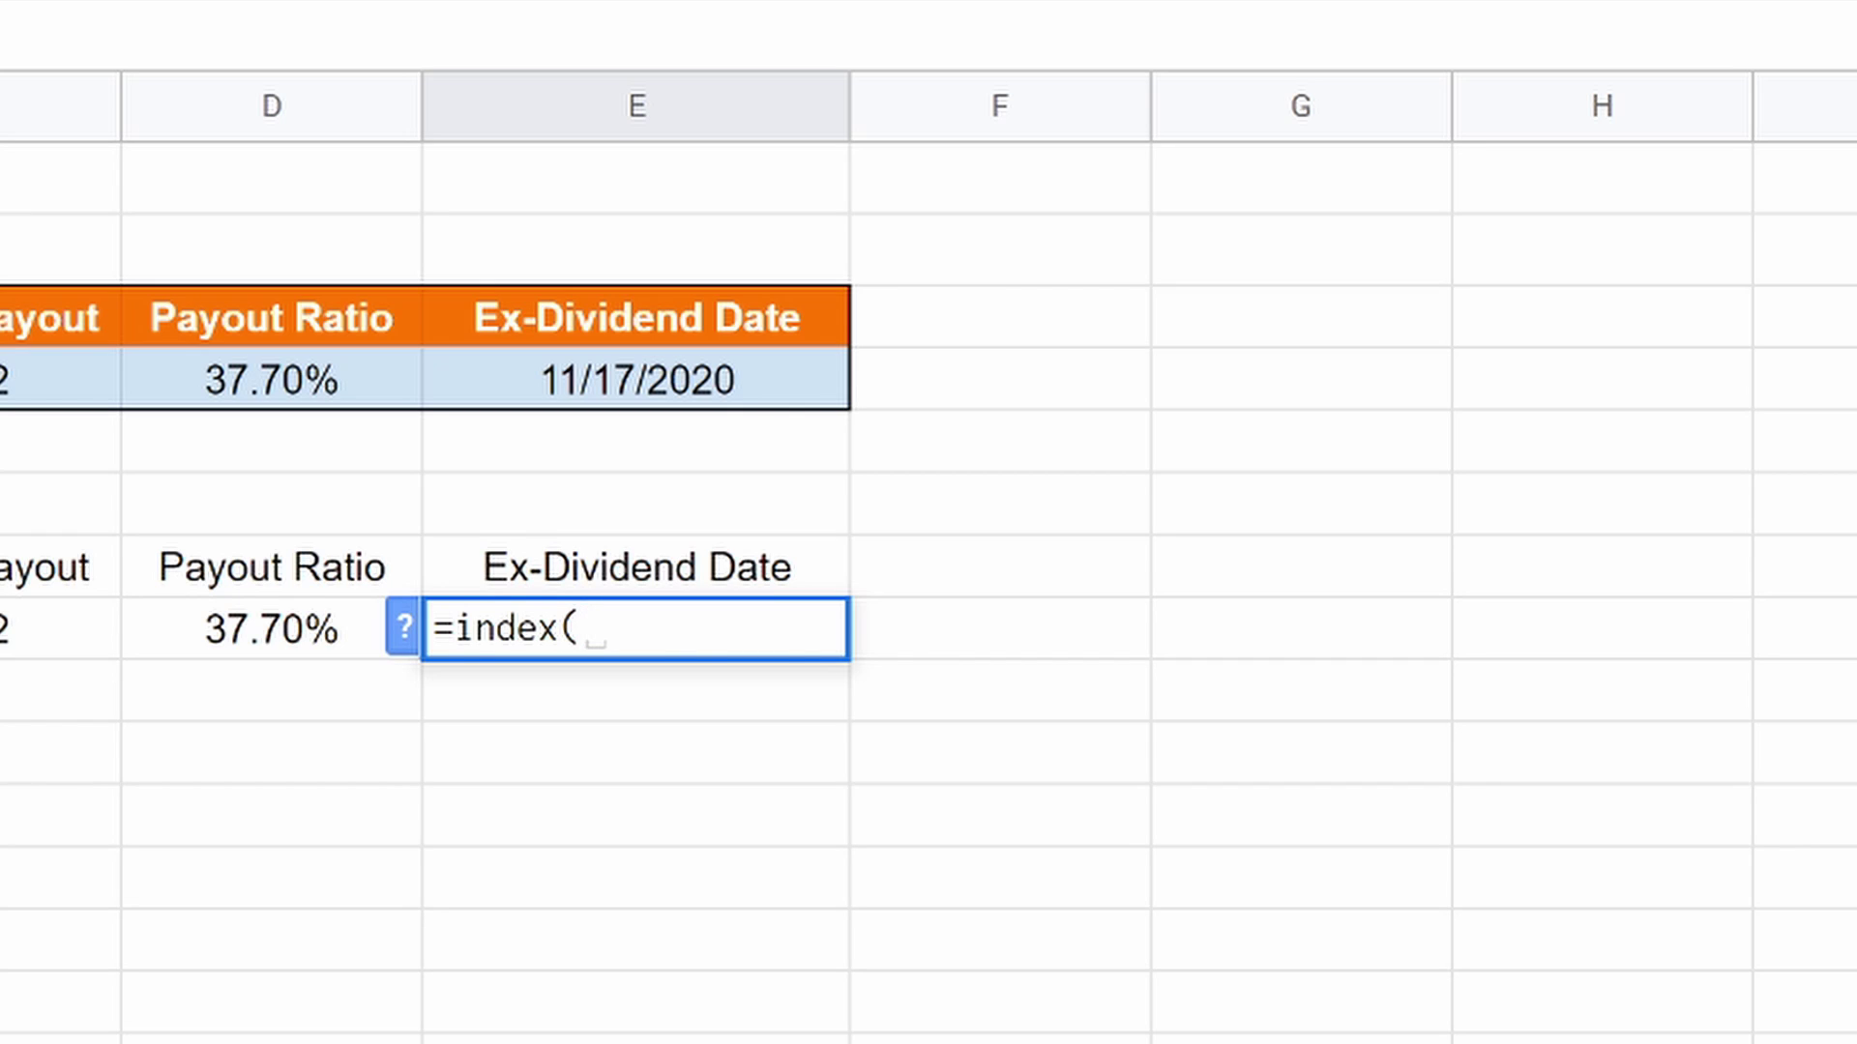
type("i")
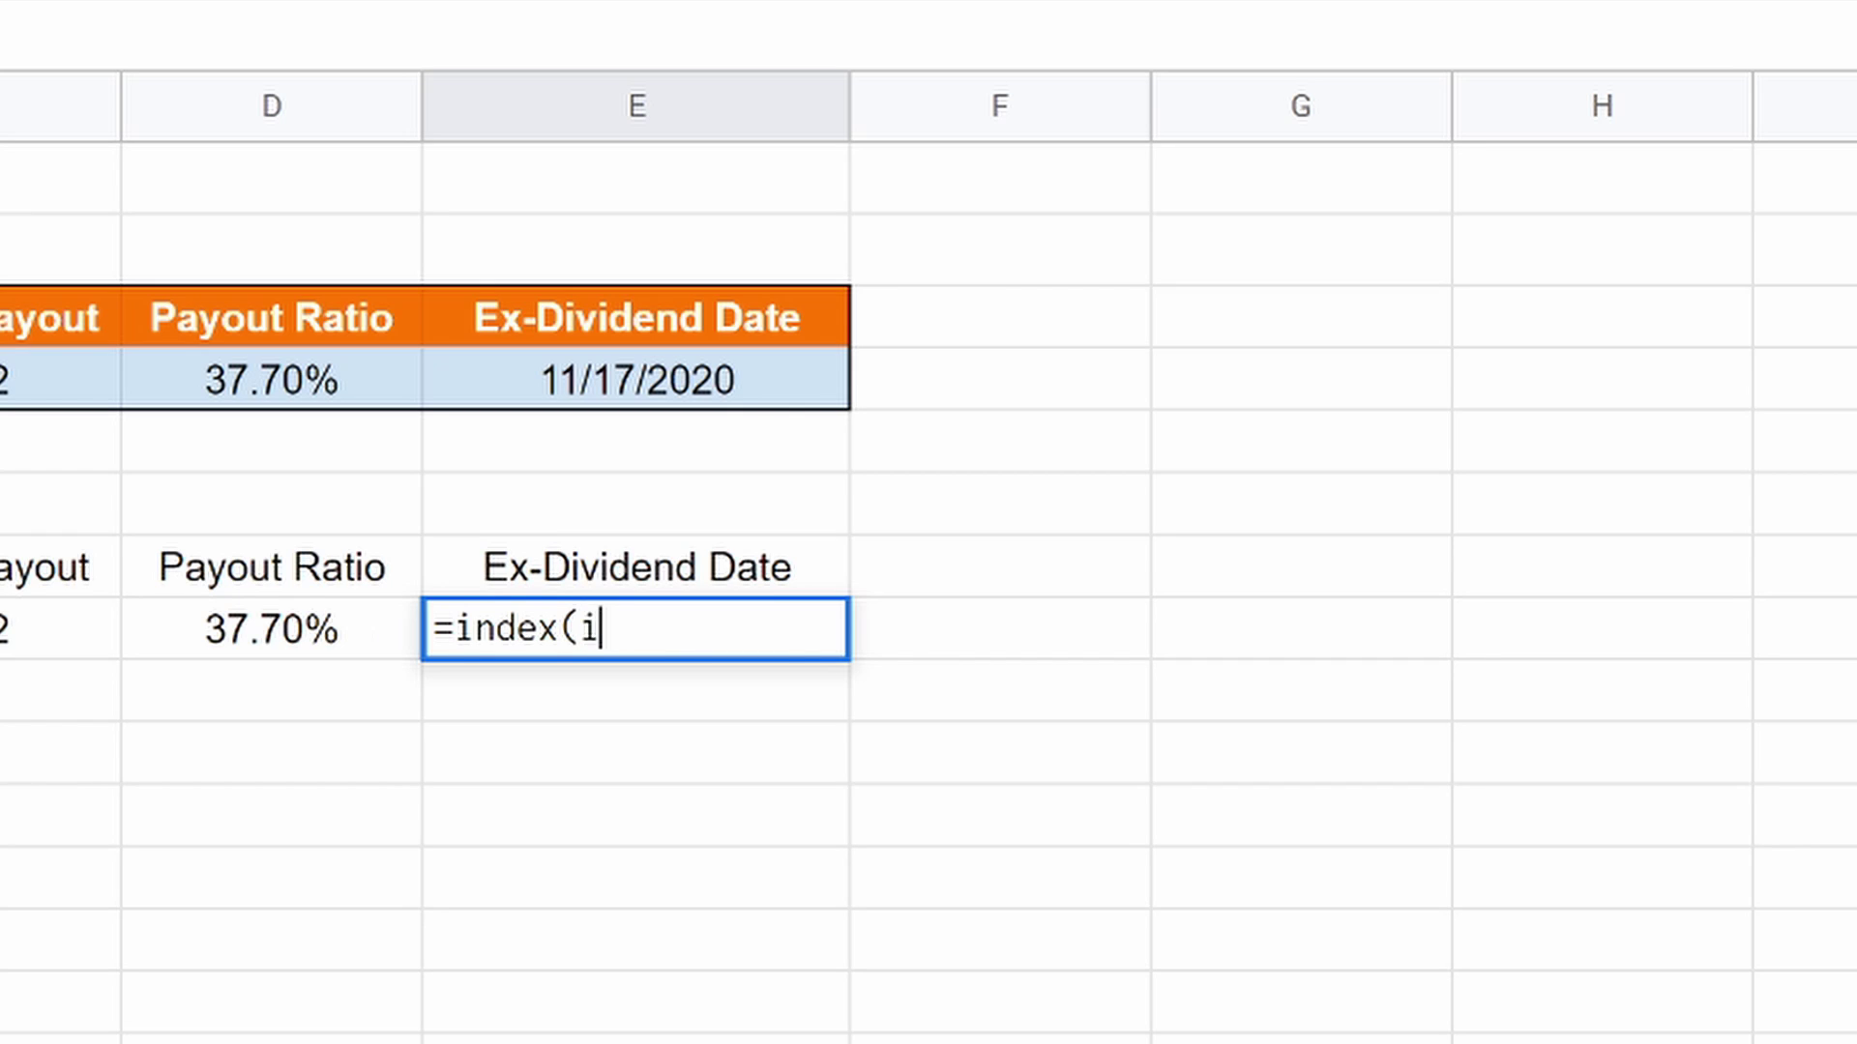
type("mport")
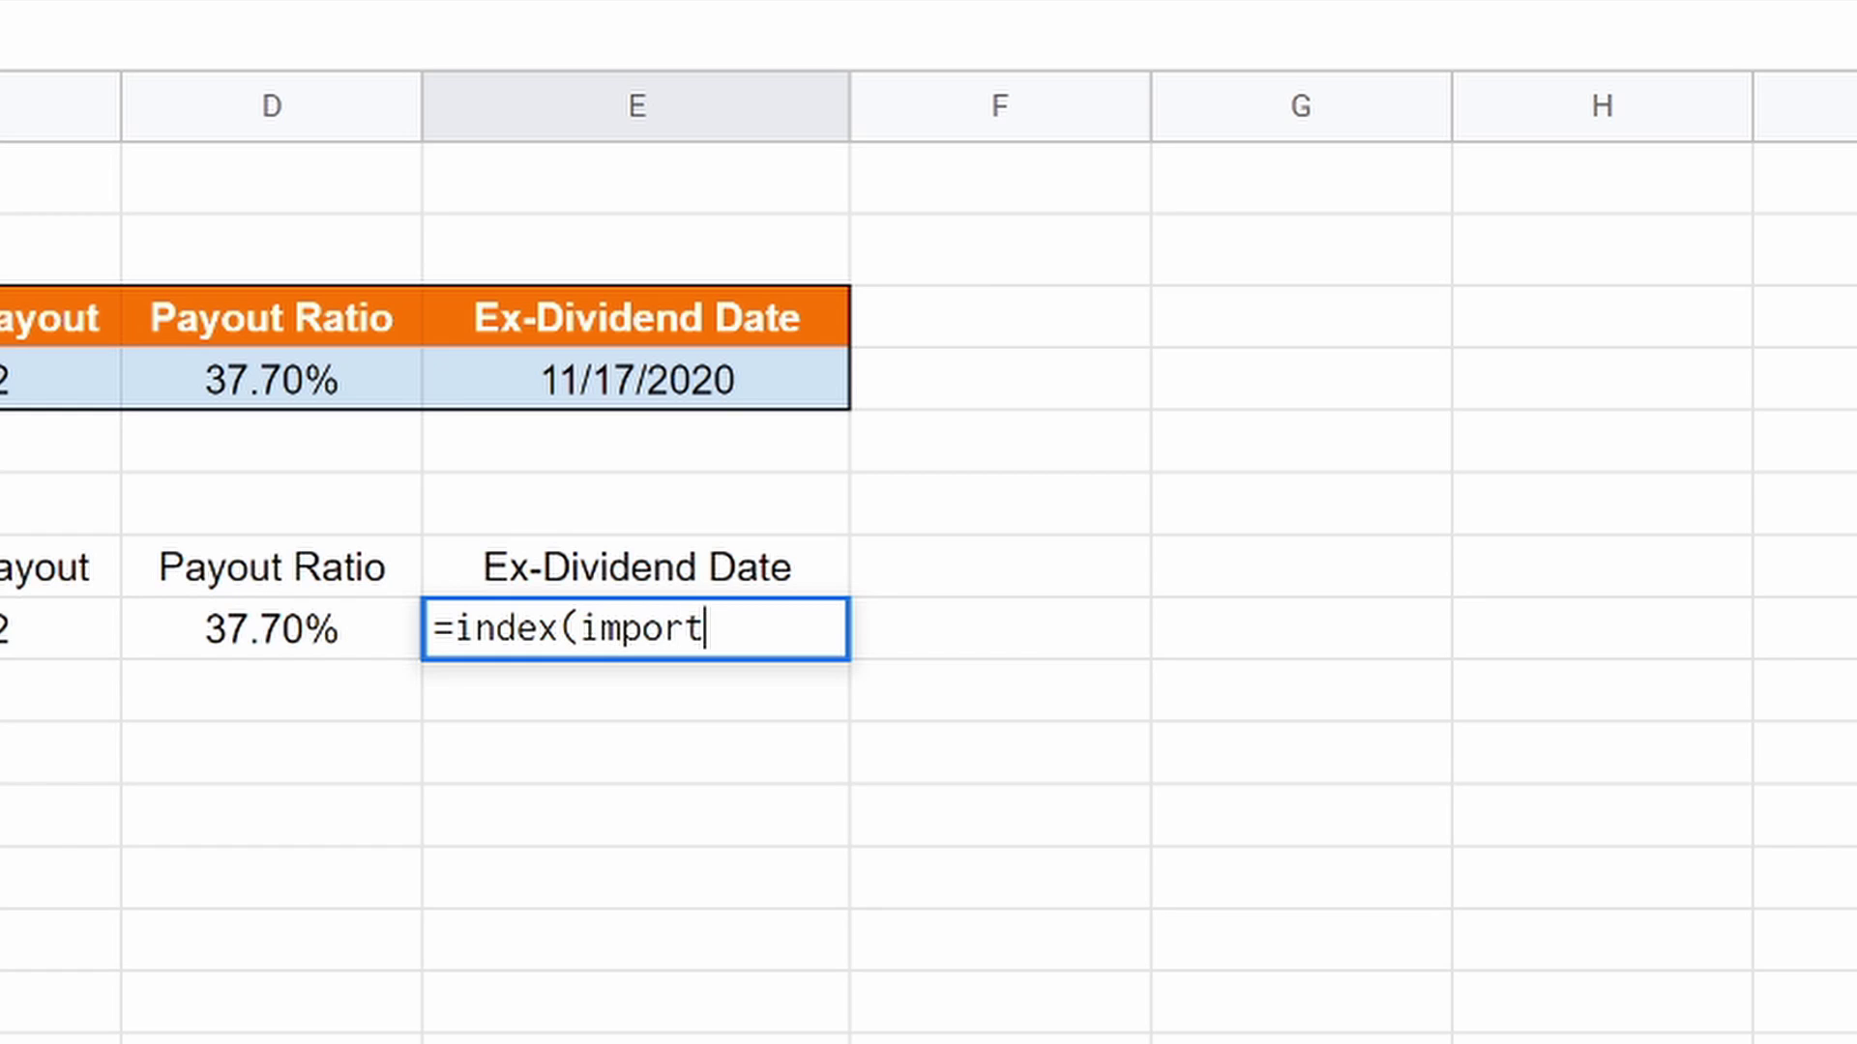
type("html")
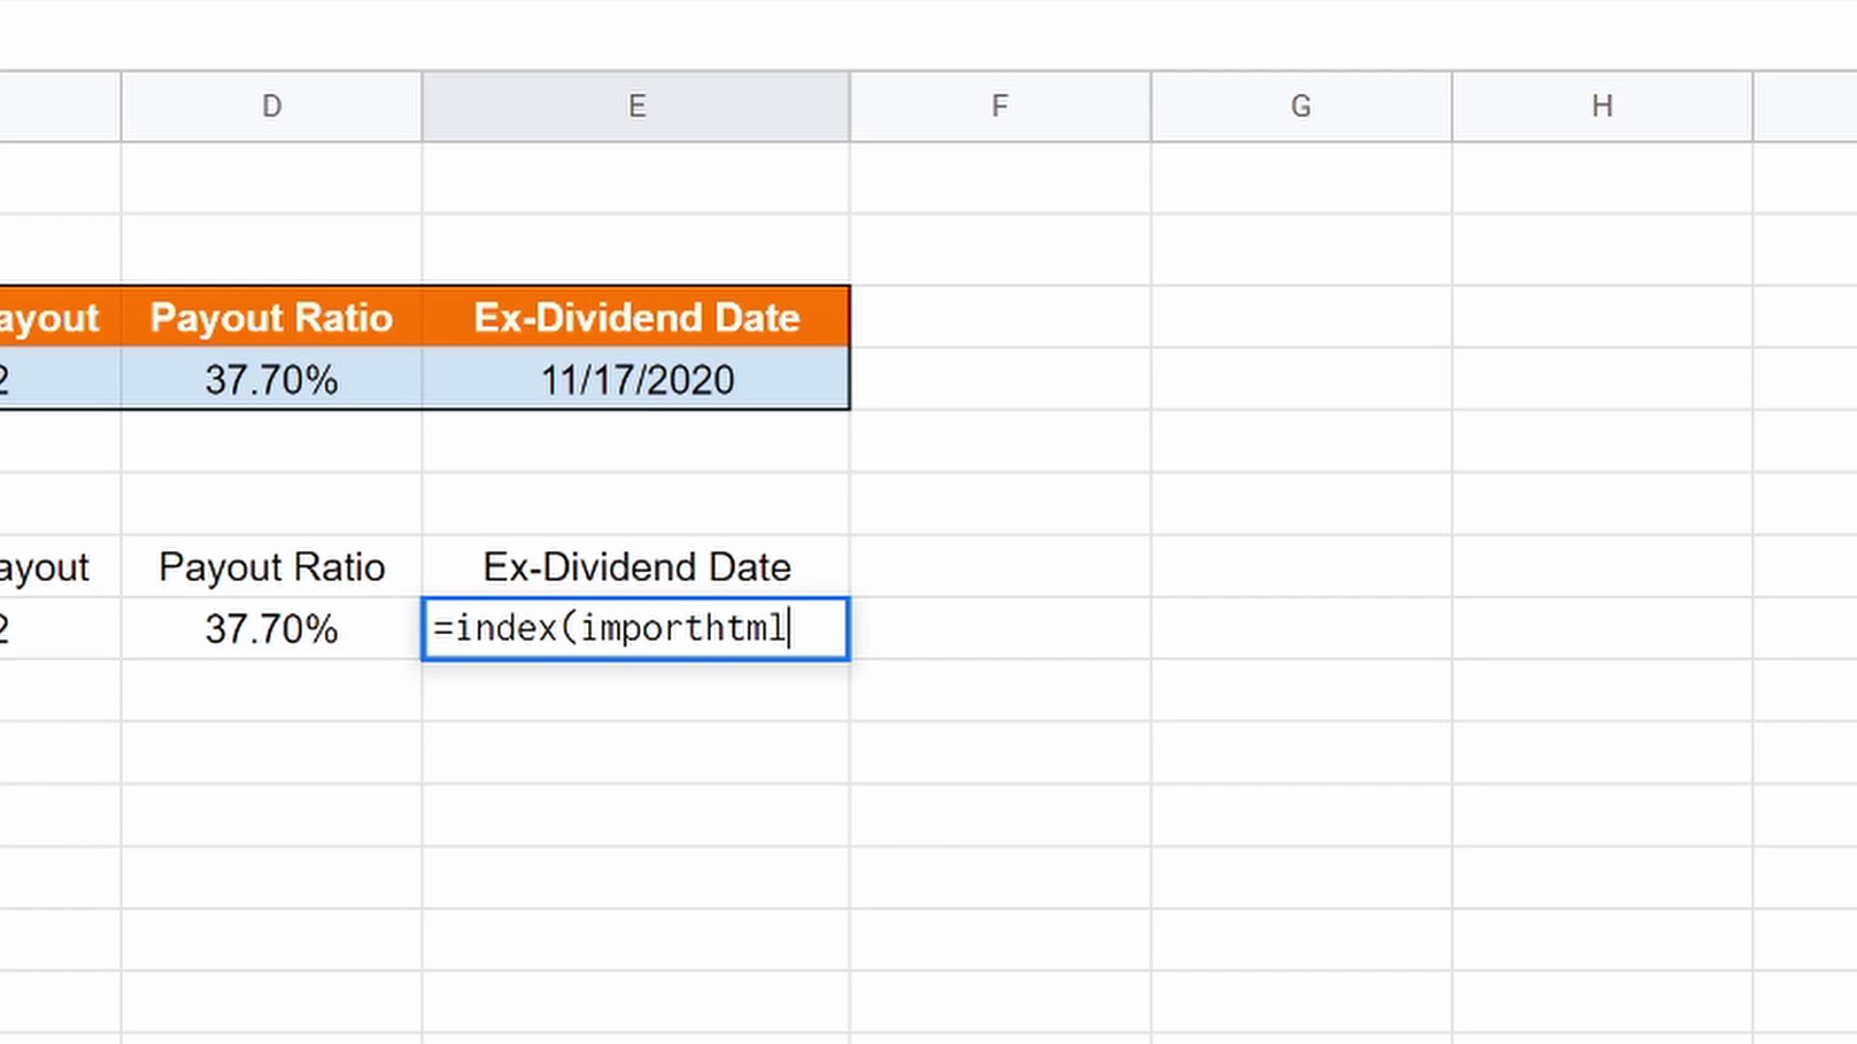
type("(")
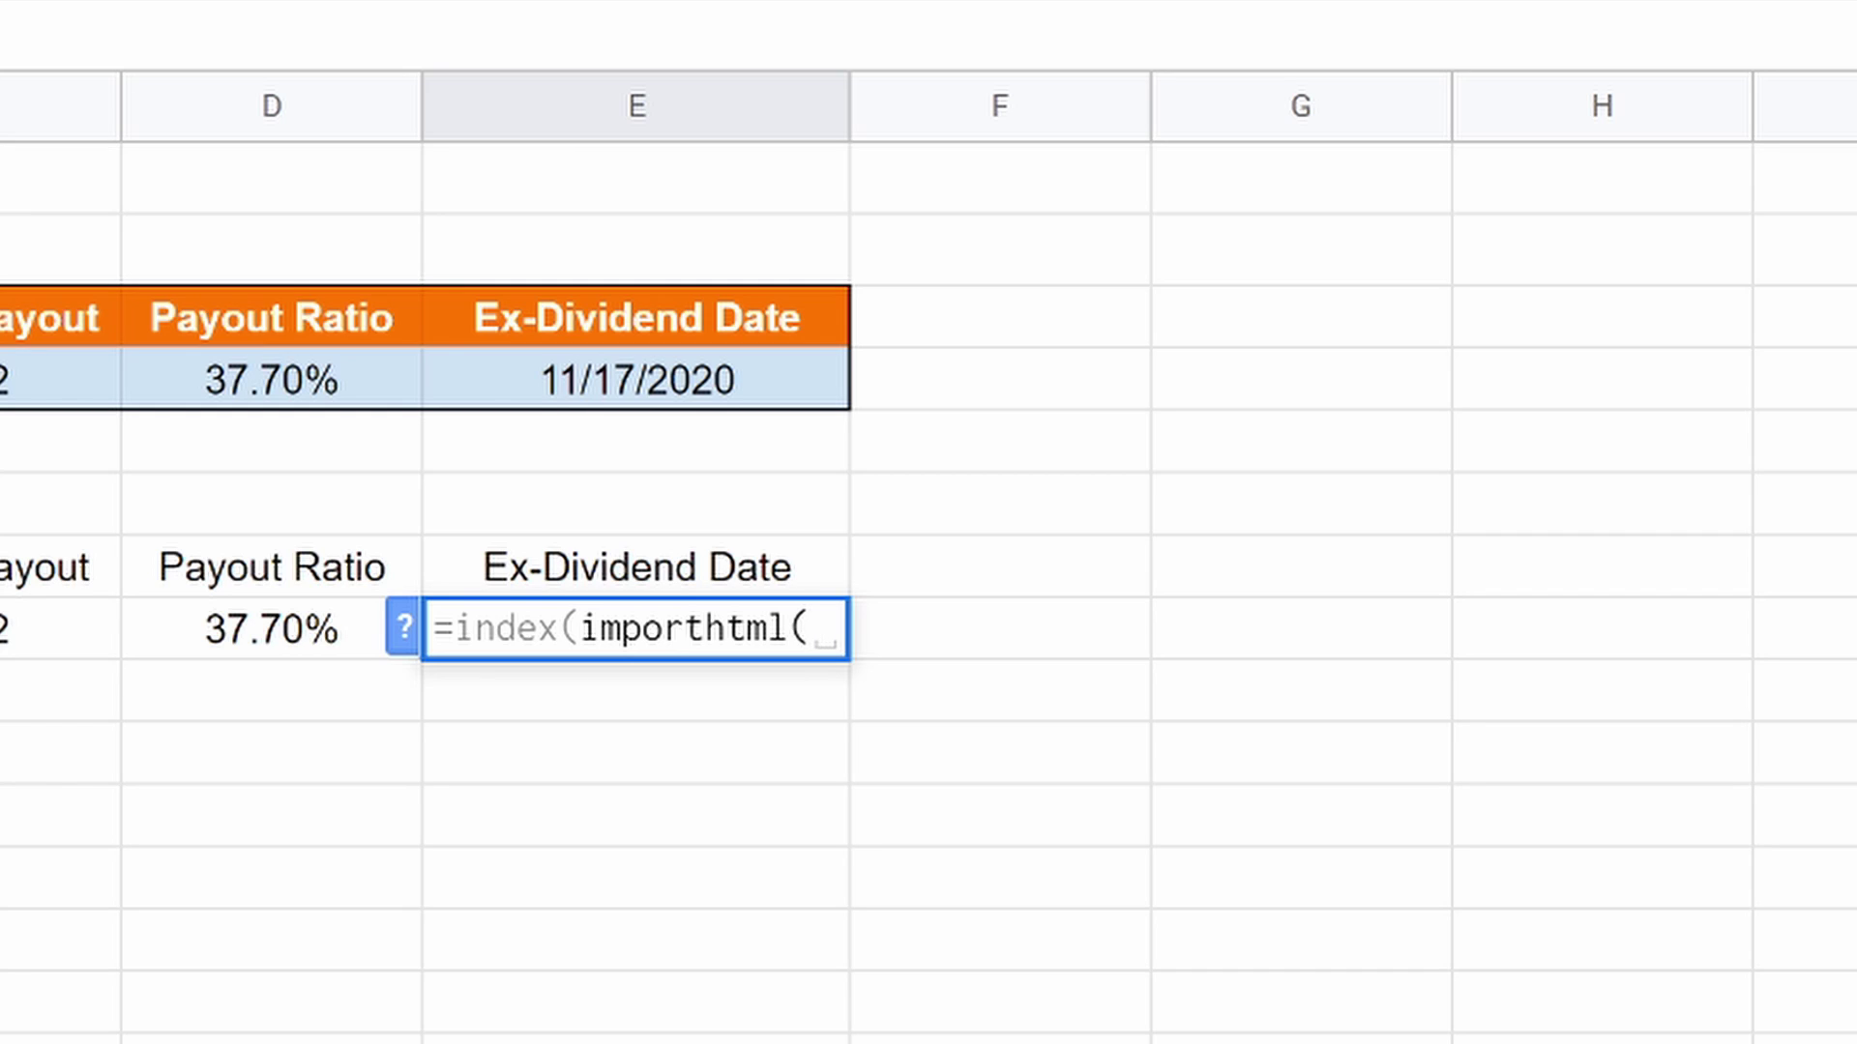
type("Co")
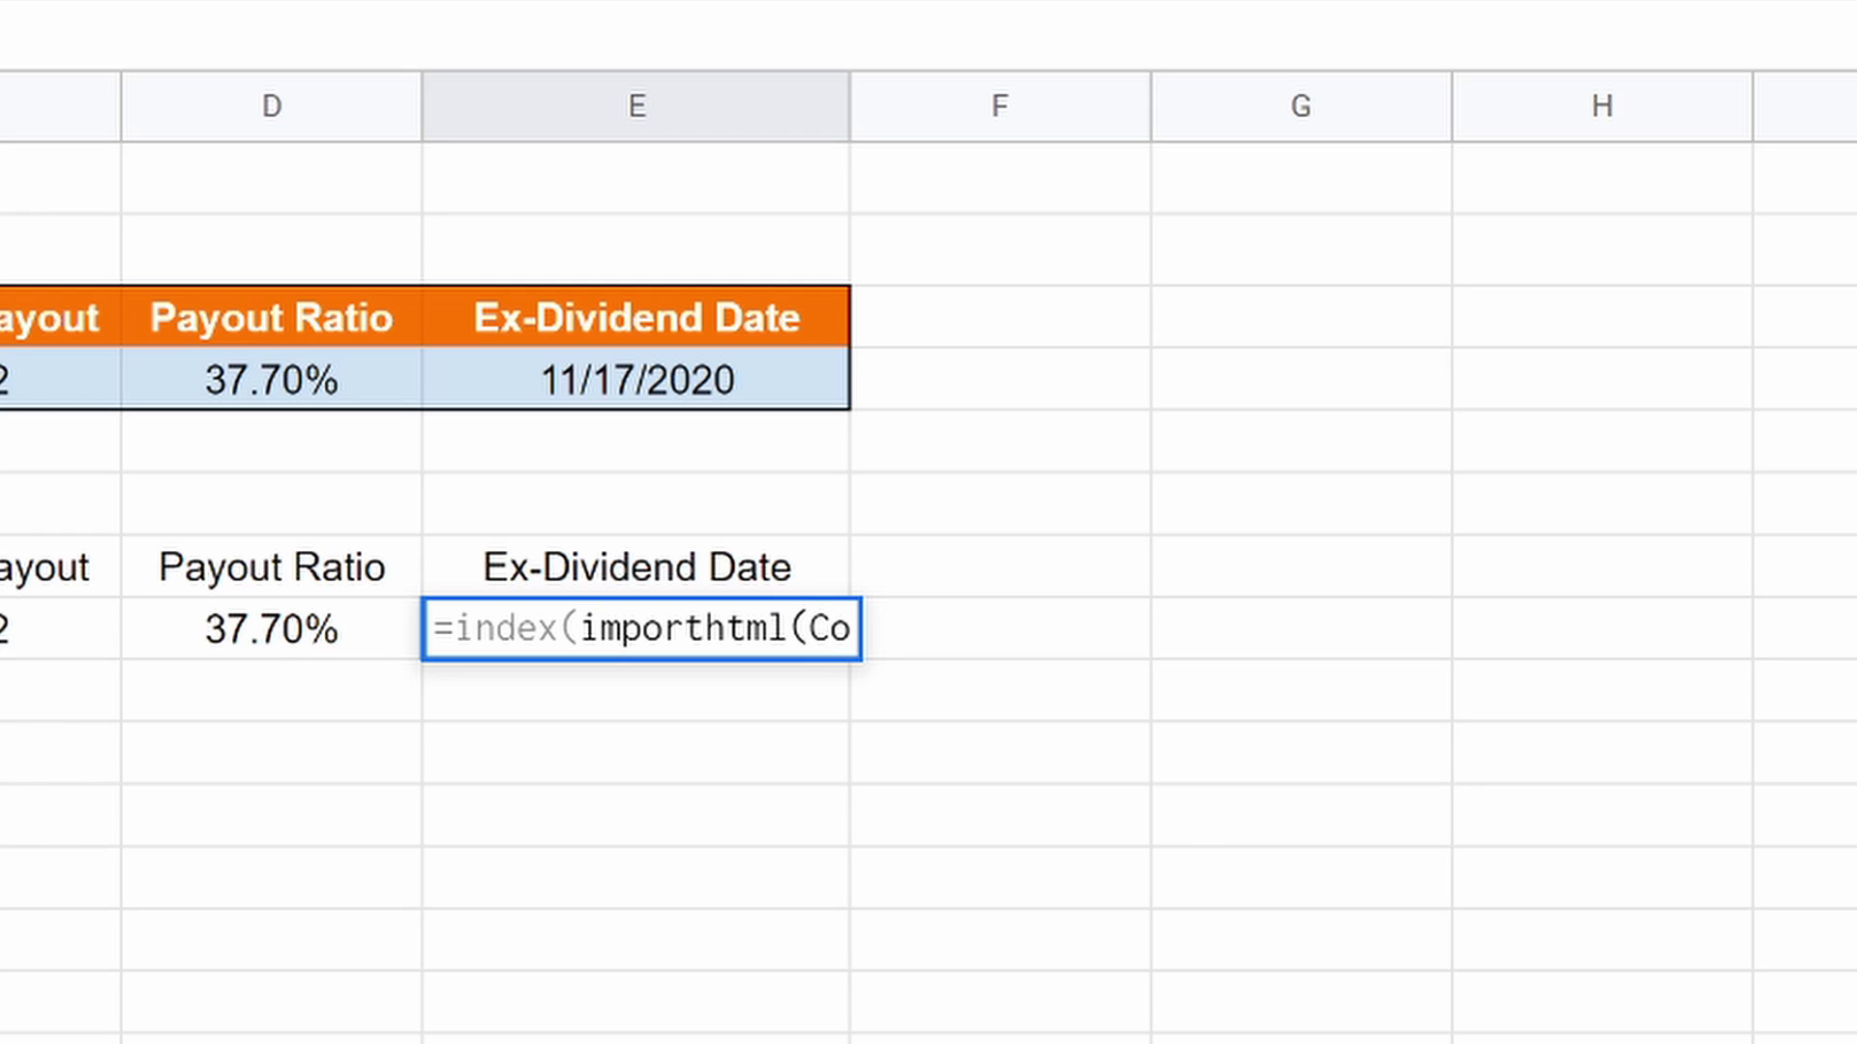
type("ncat")
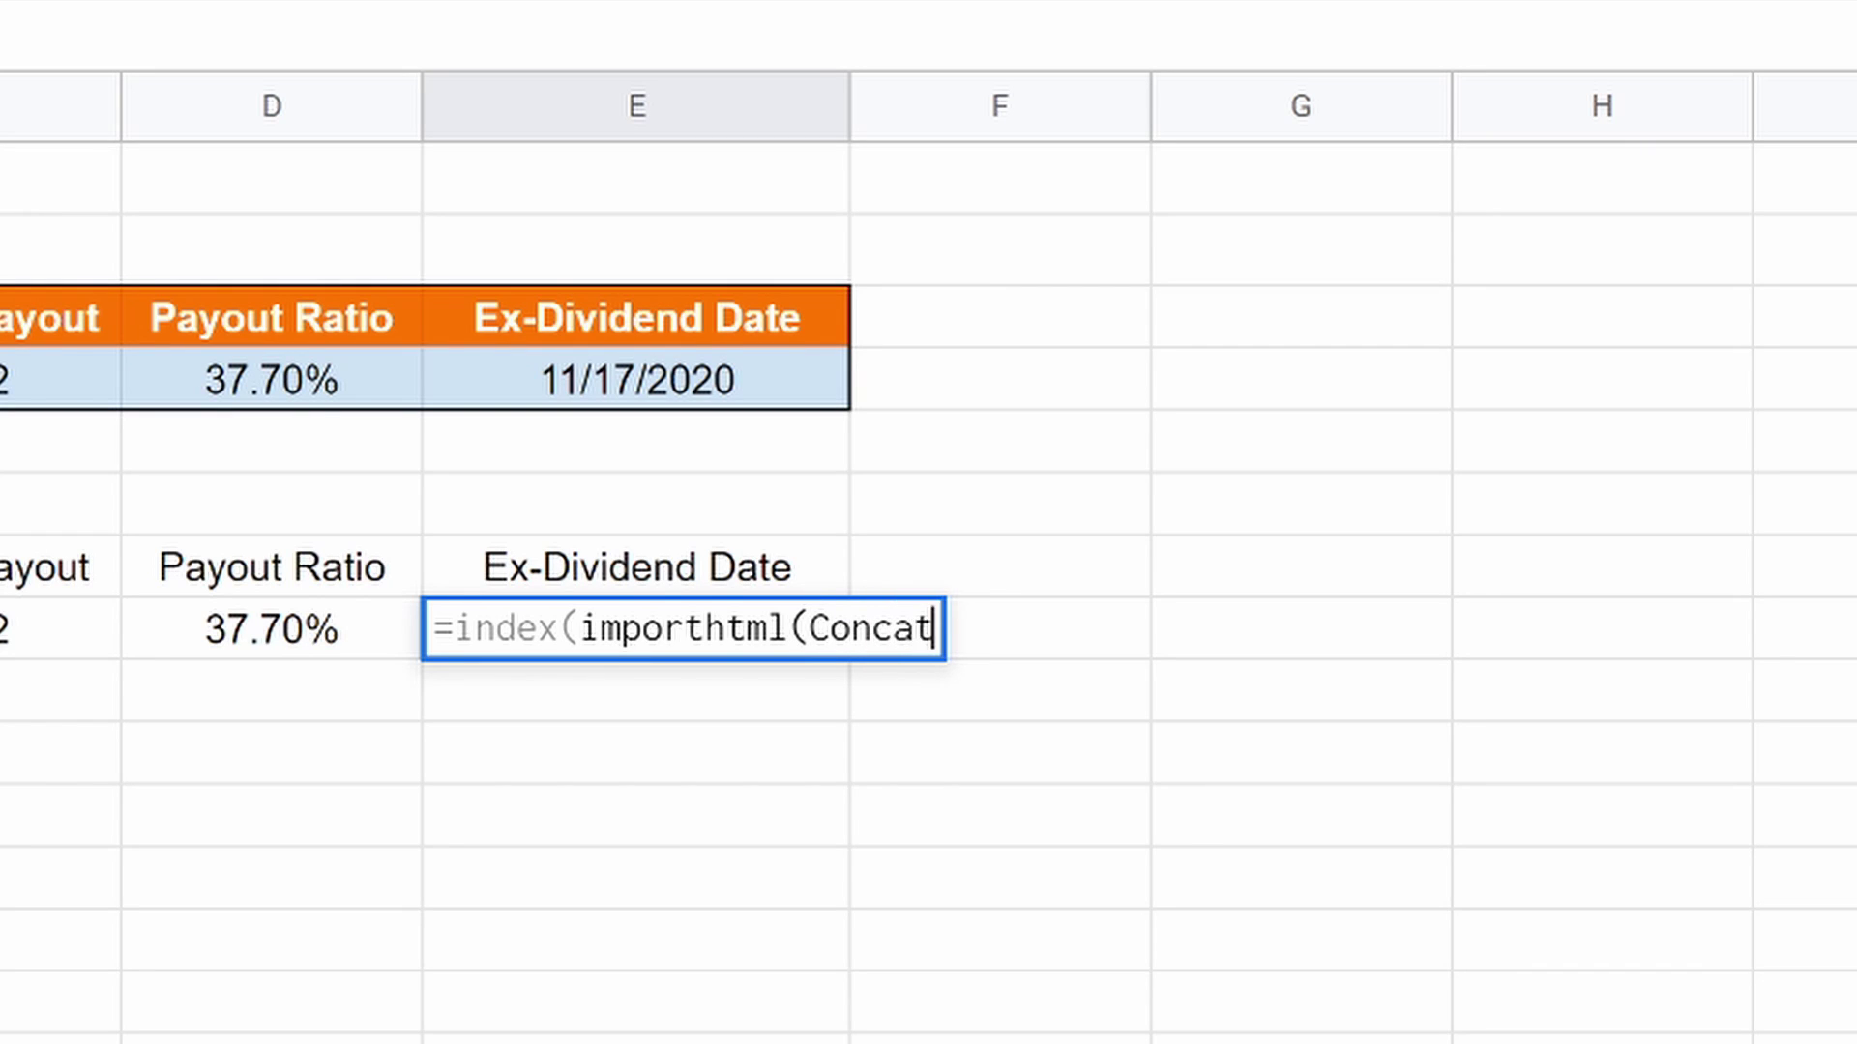
type("enat")
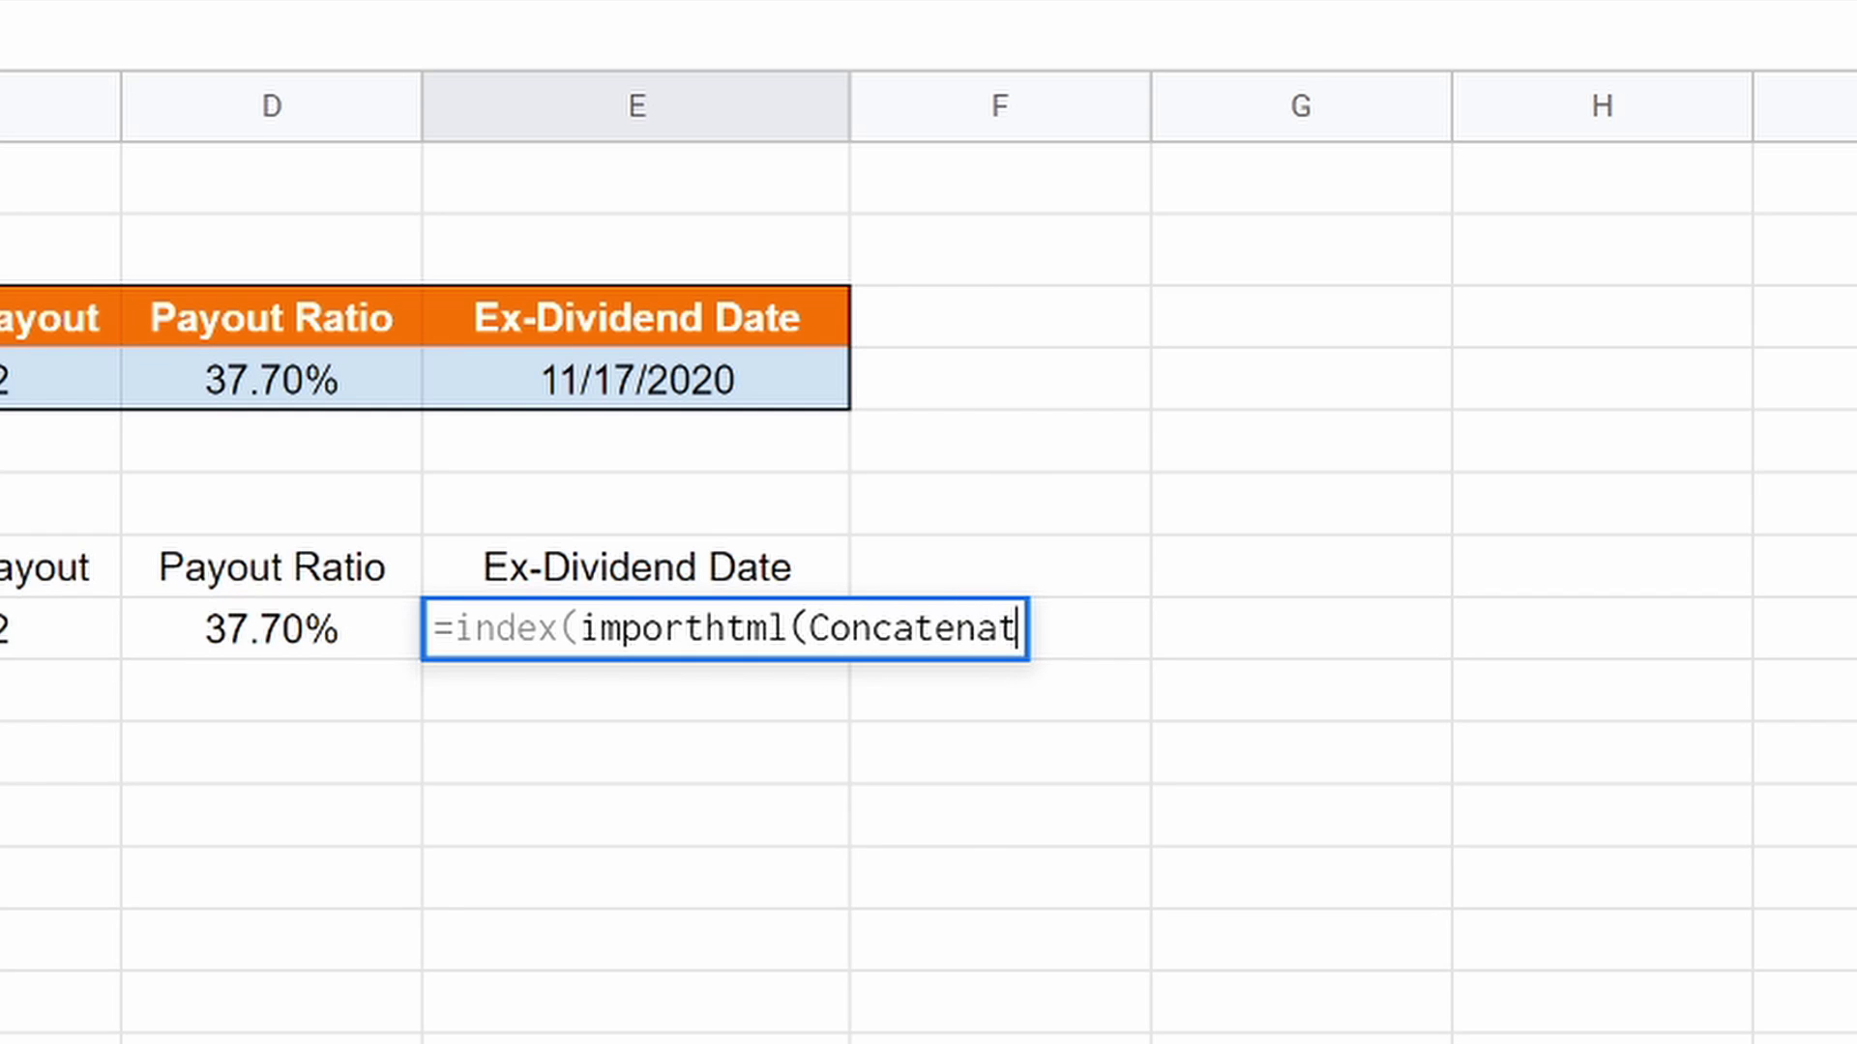
type("e(")
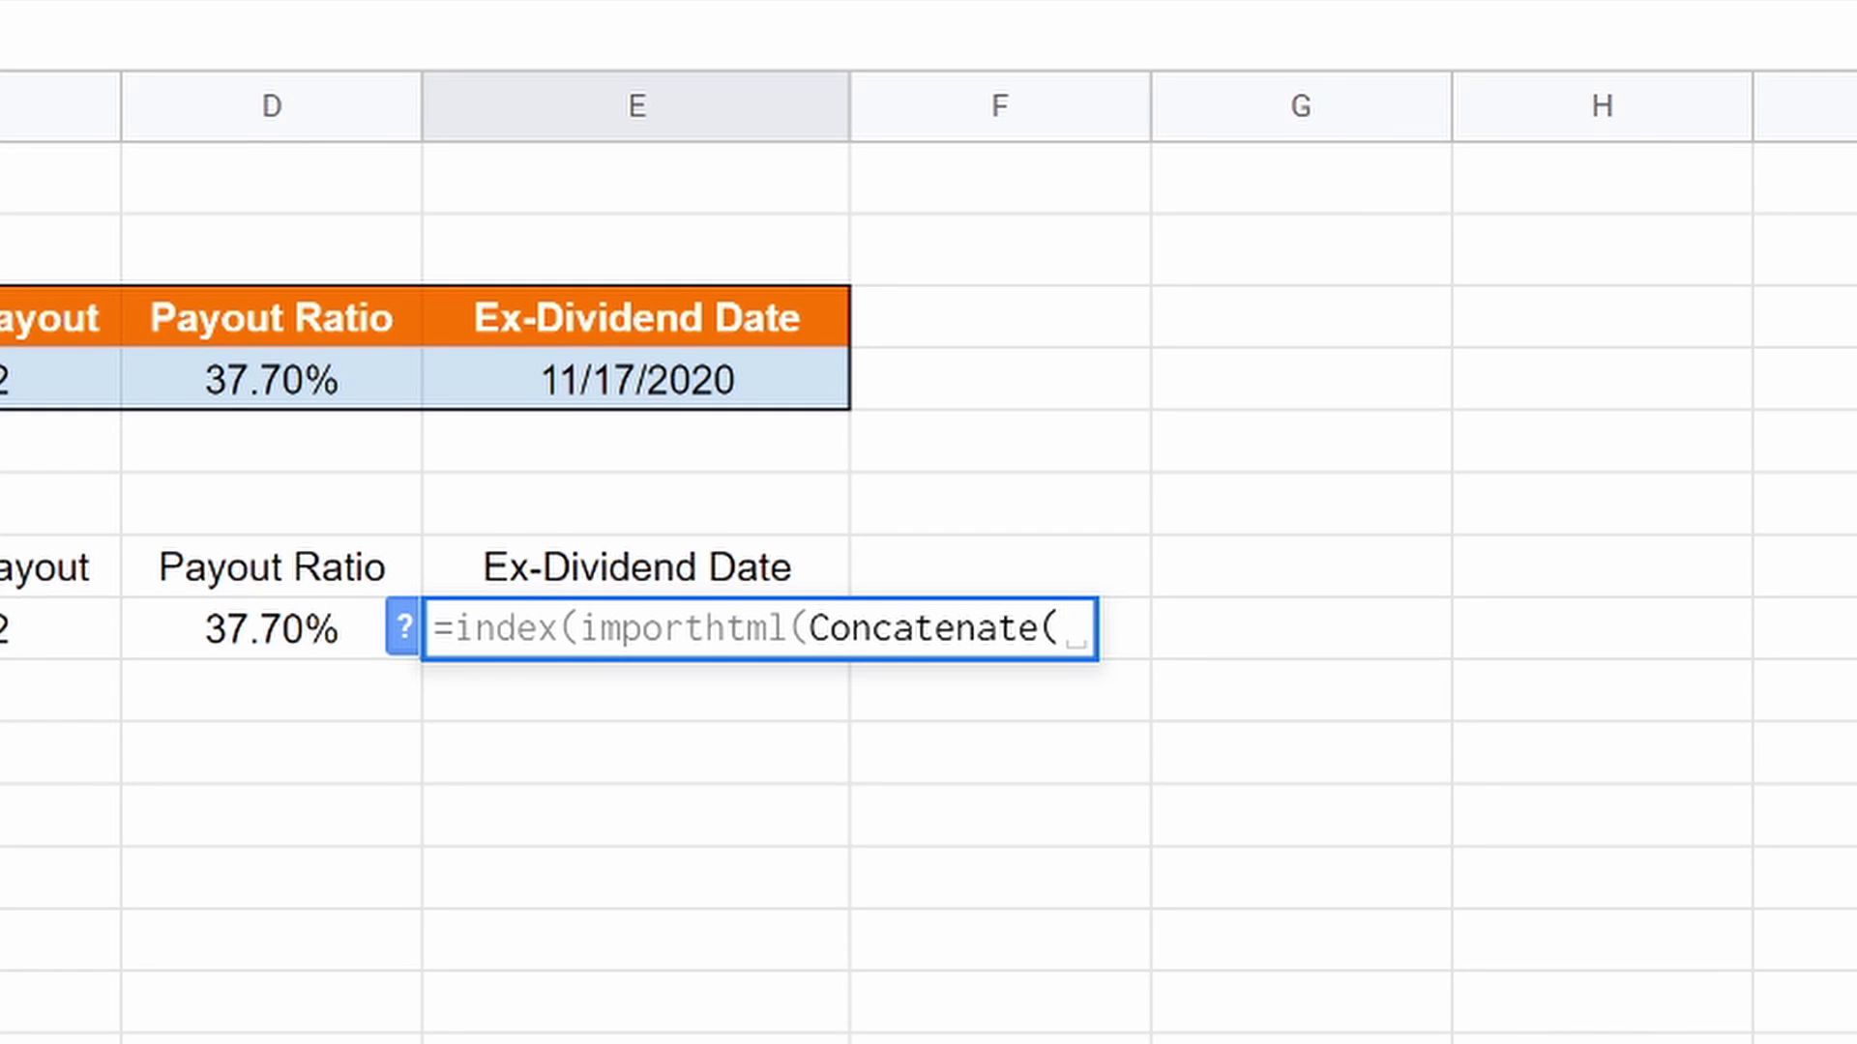
type(" \"")
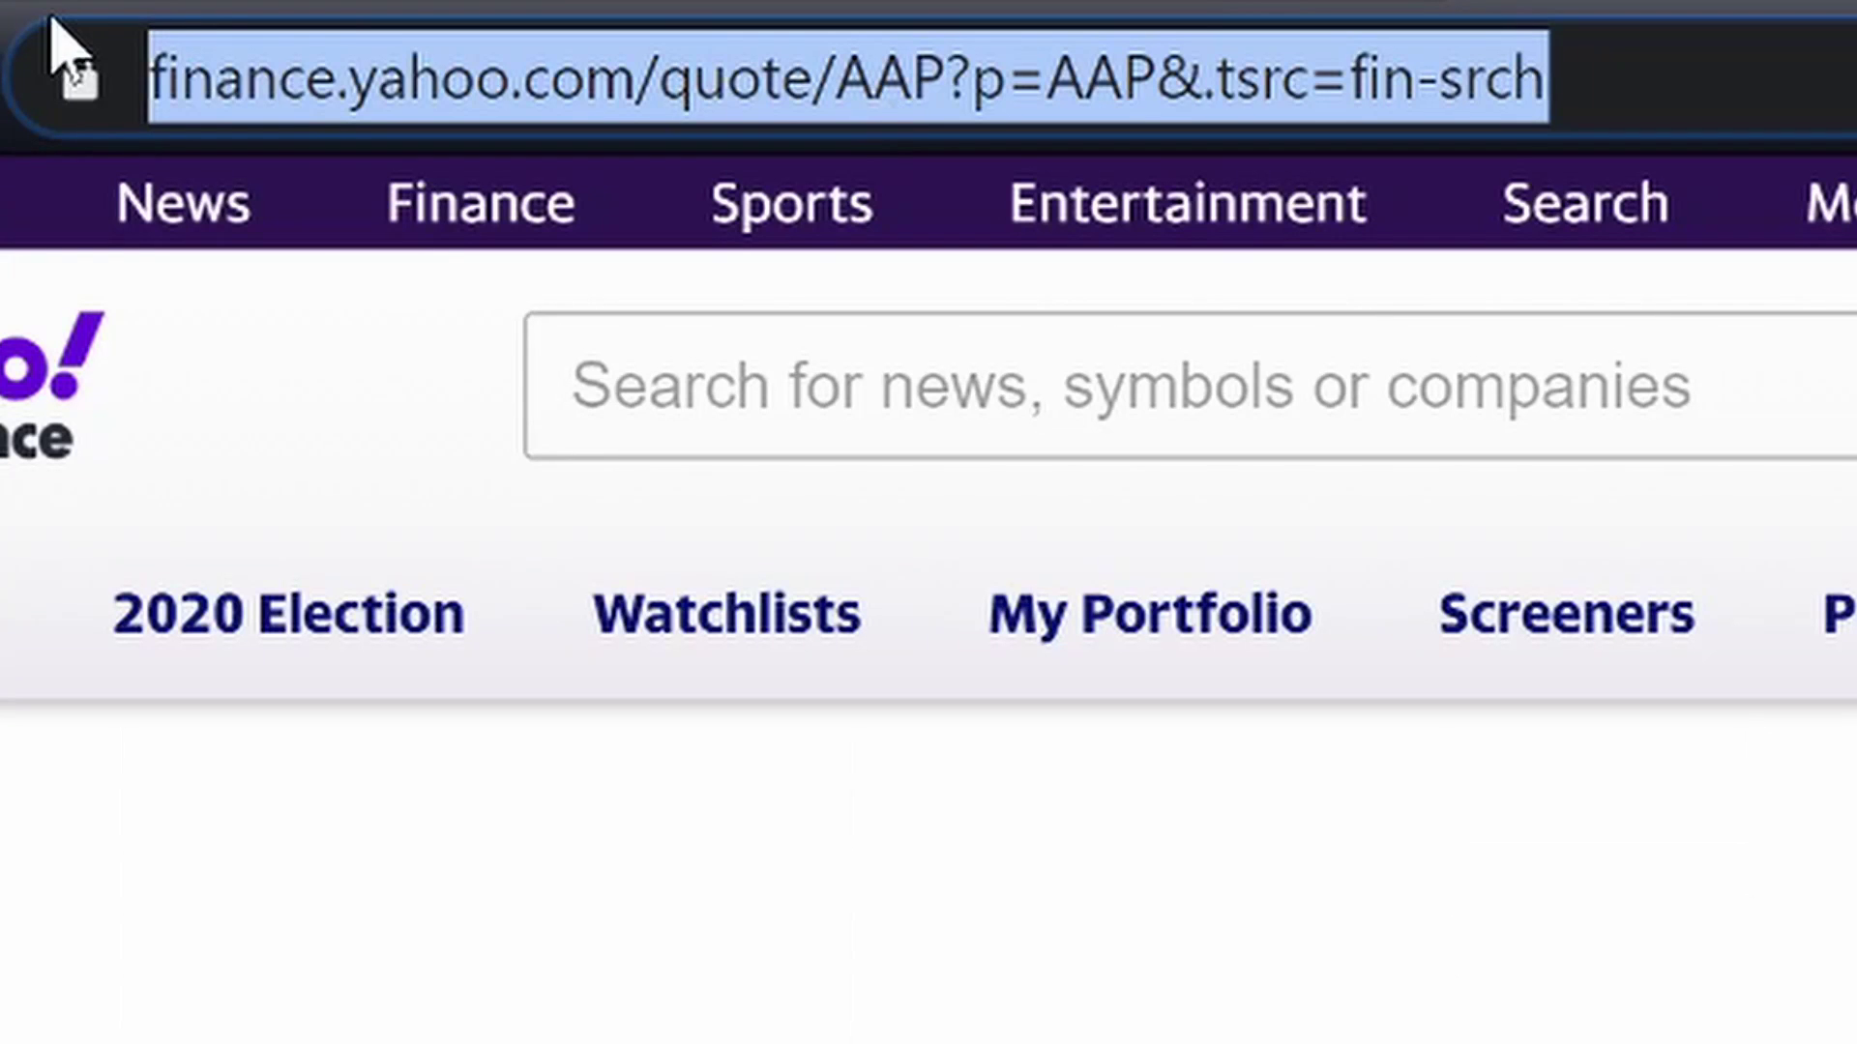
left_click(476, 75)
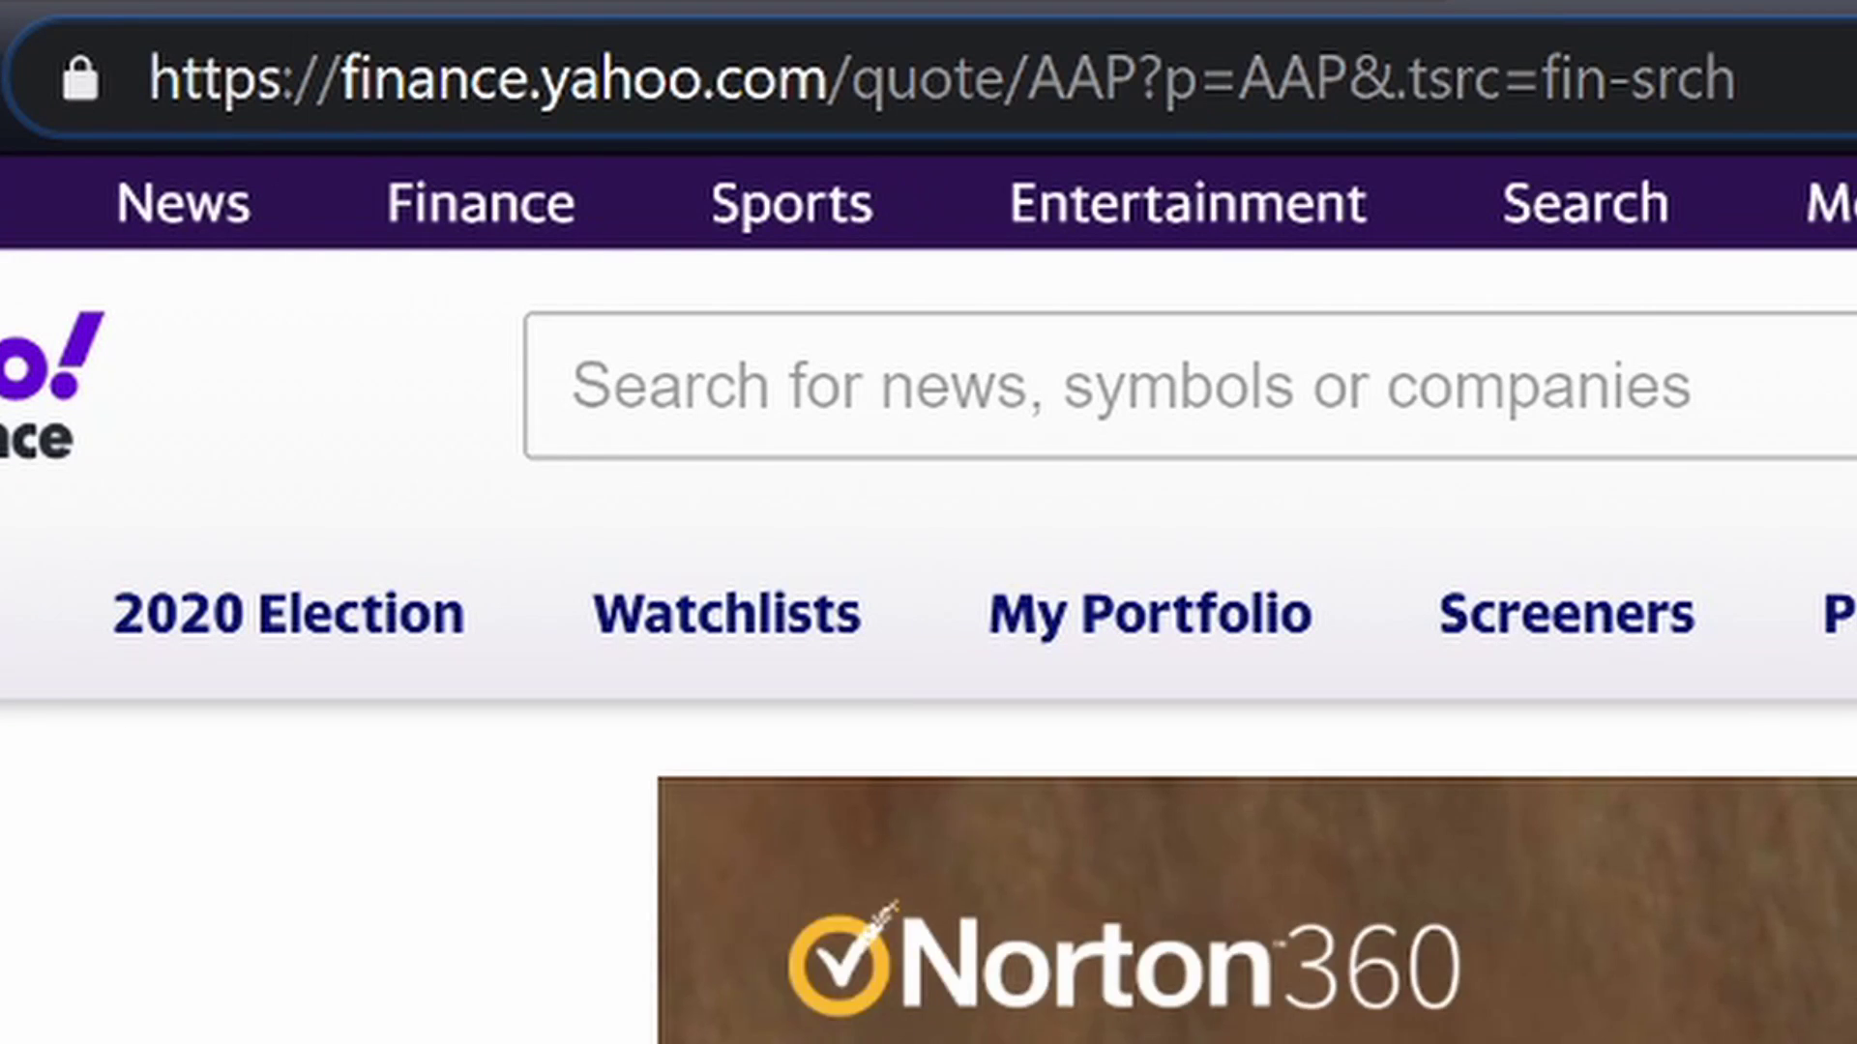
left_click_drag(150, 75, 1030, 76)
key("ctrl+c")
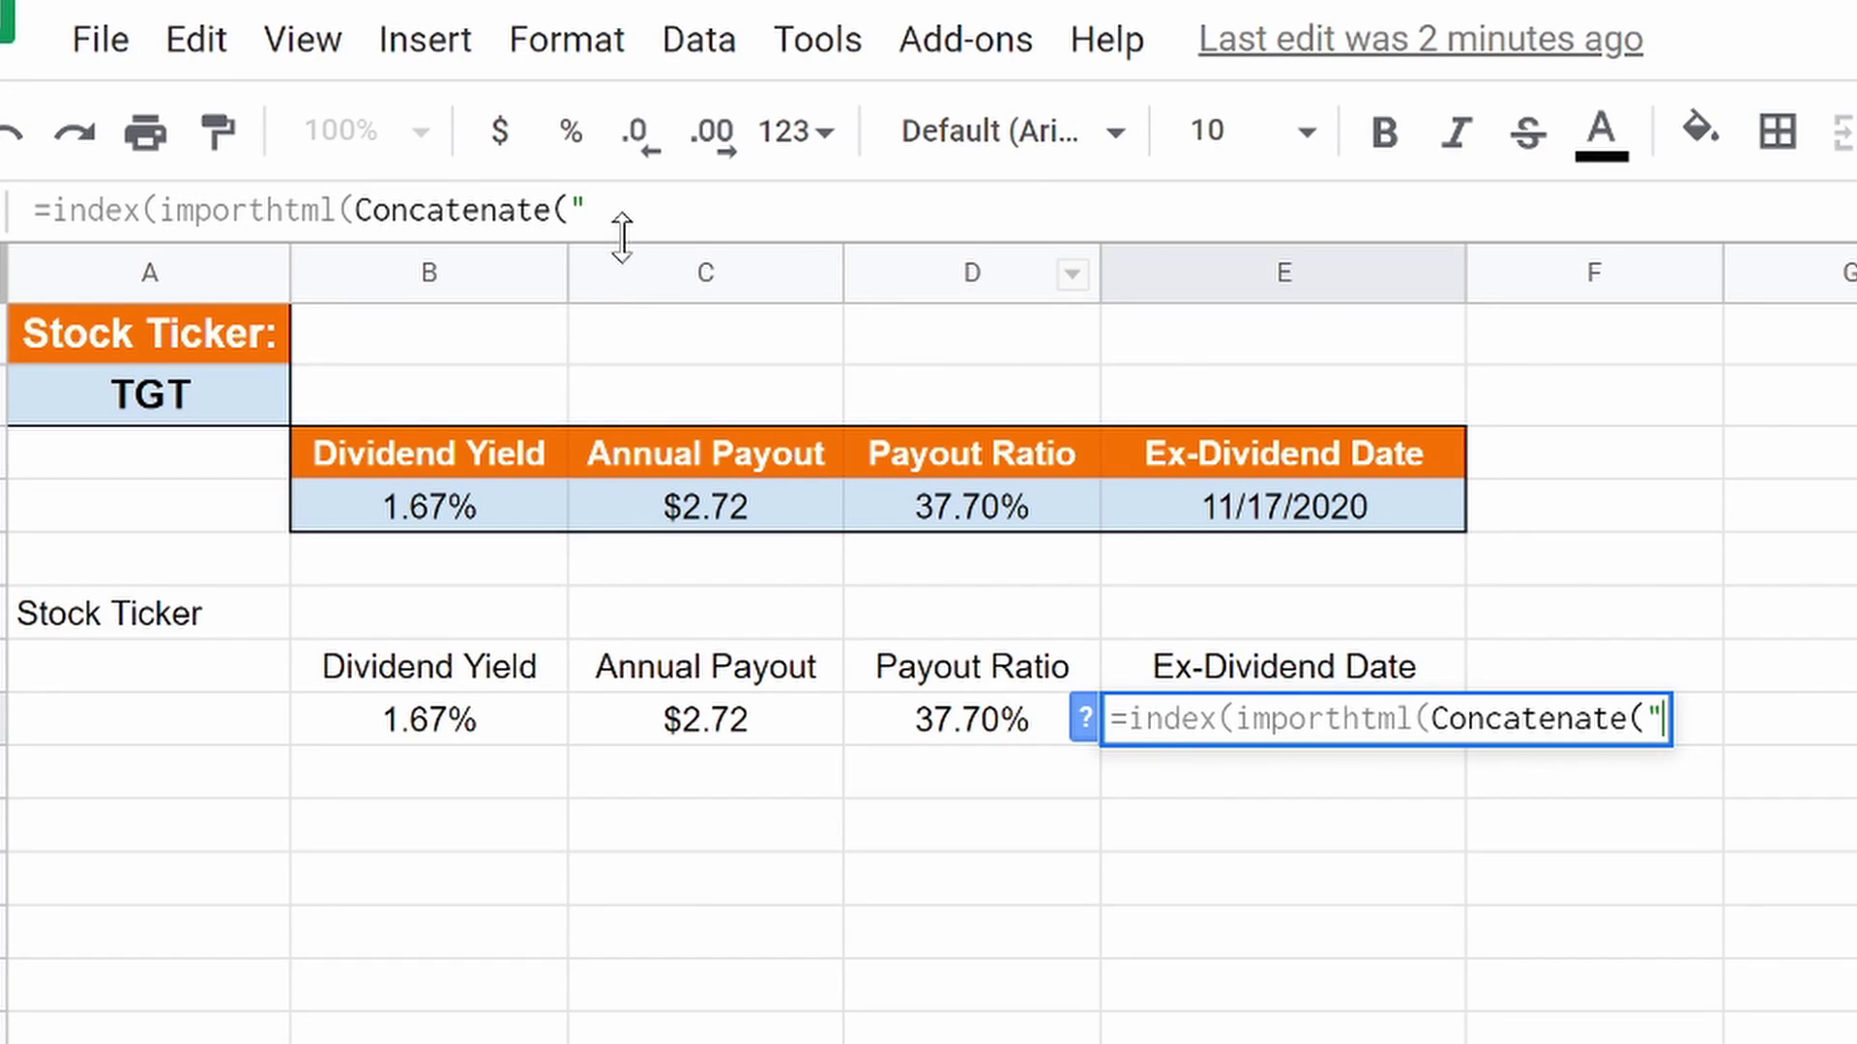
Complete E8's formula with the pasted Yahoo address, A2, then "table",2),7,2).
left_click(592, 210)
key("ctrl+v")
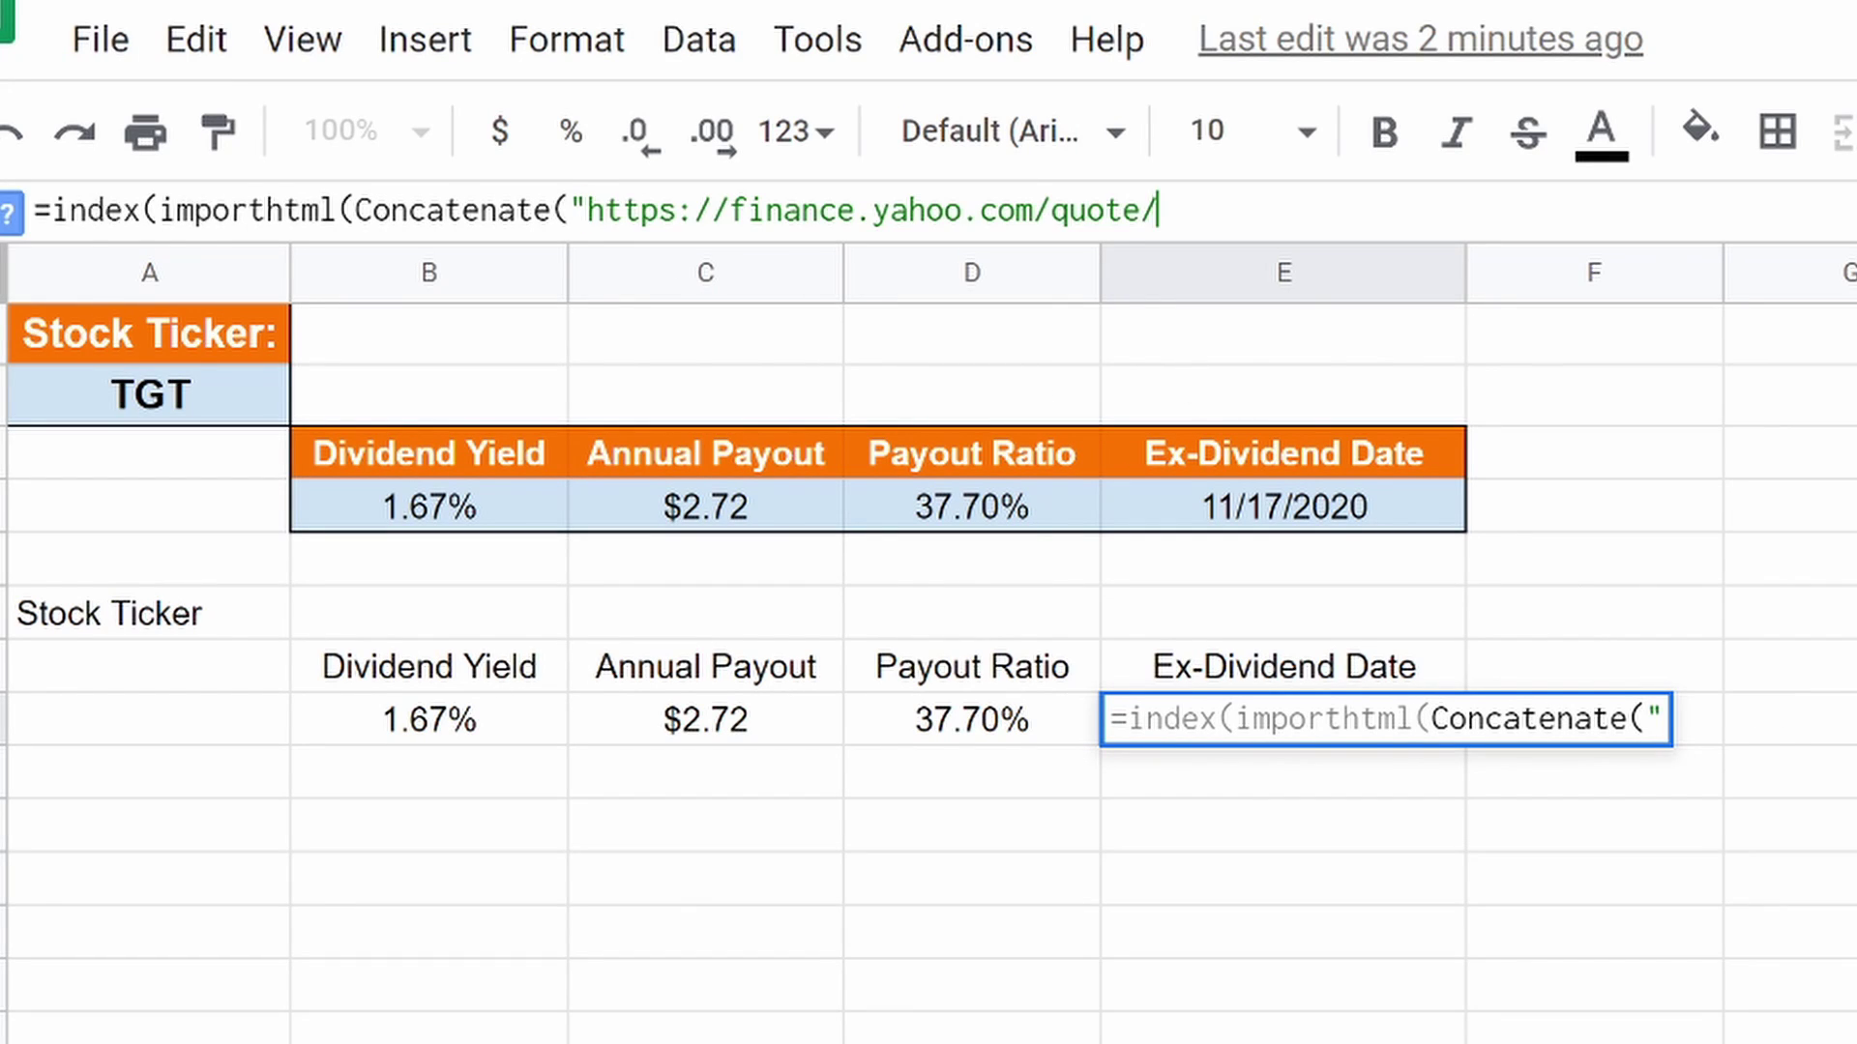
type("\"")
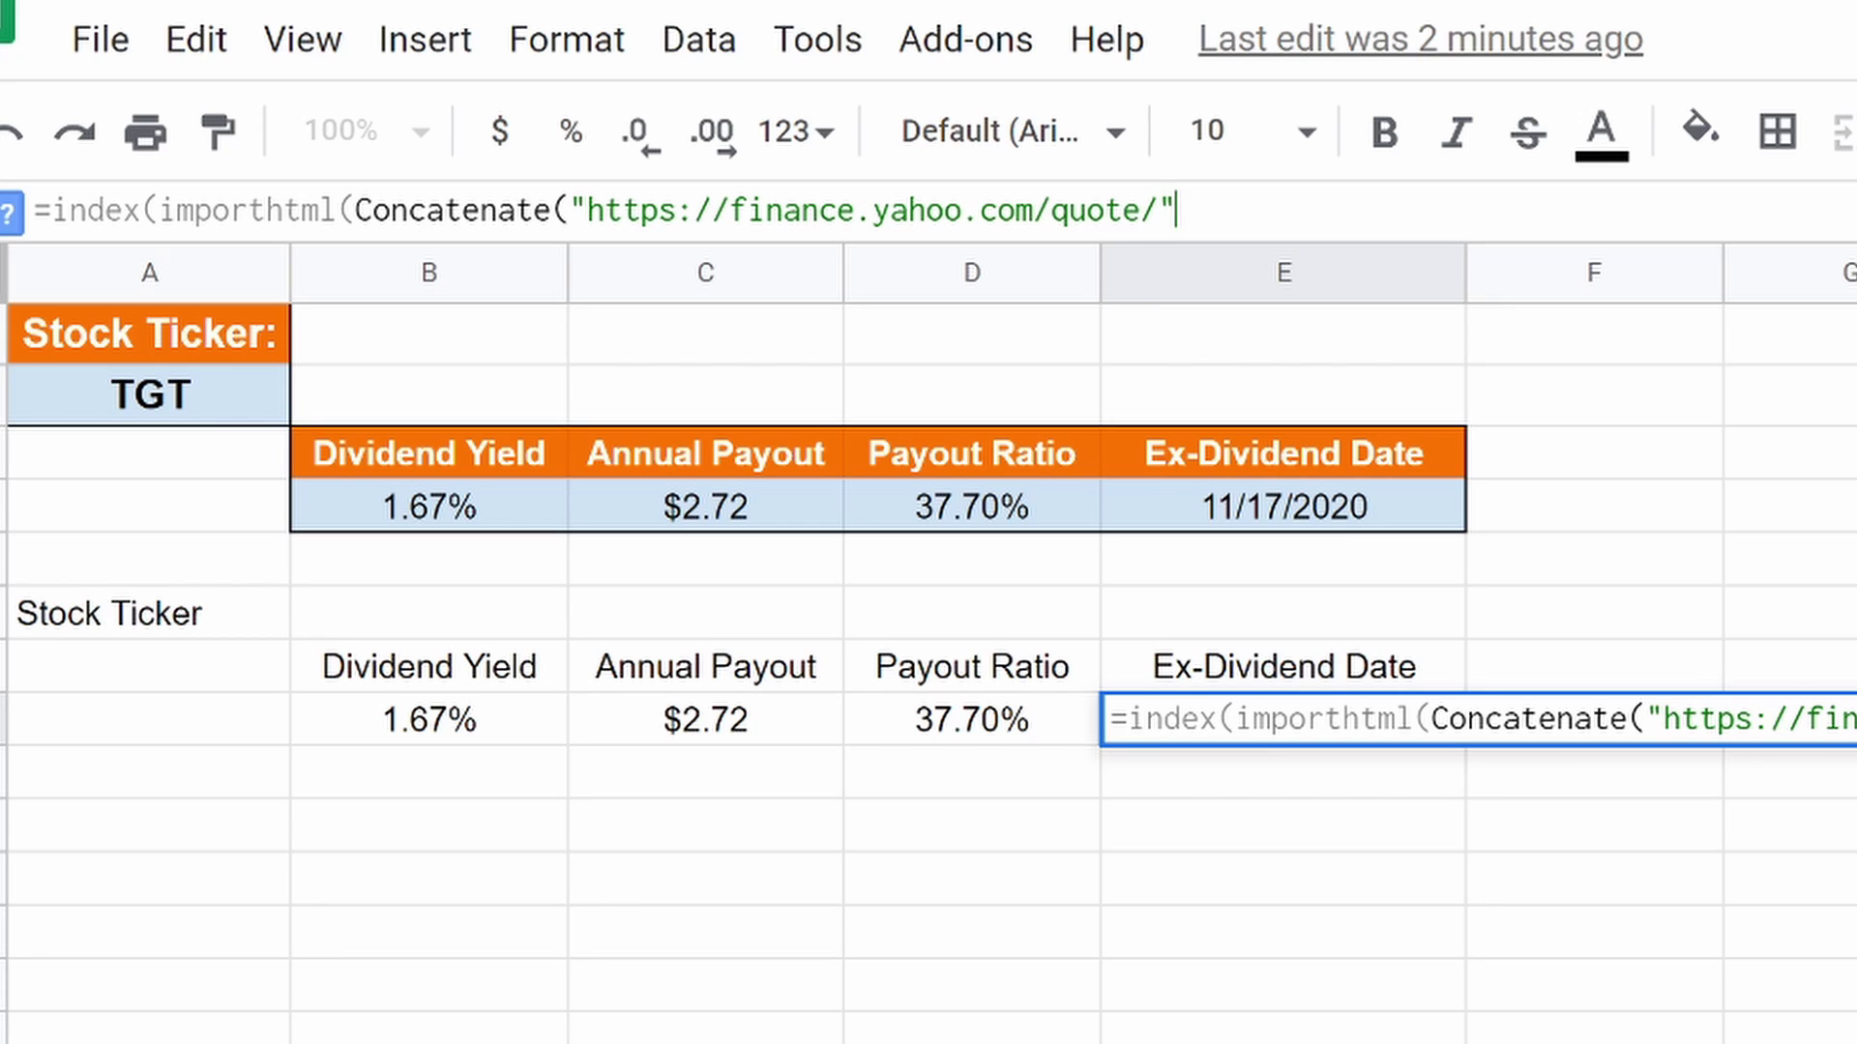
type(",")
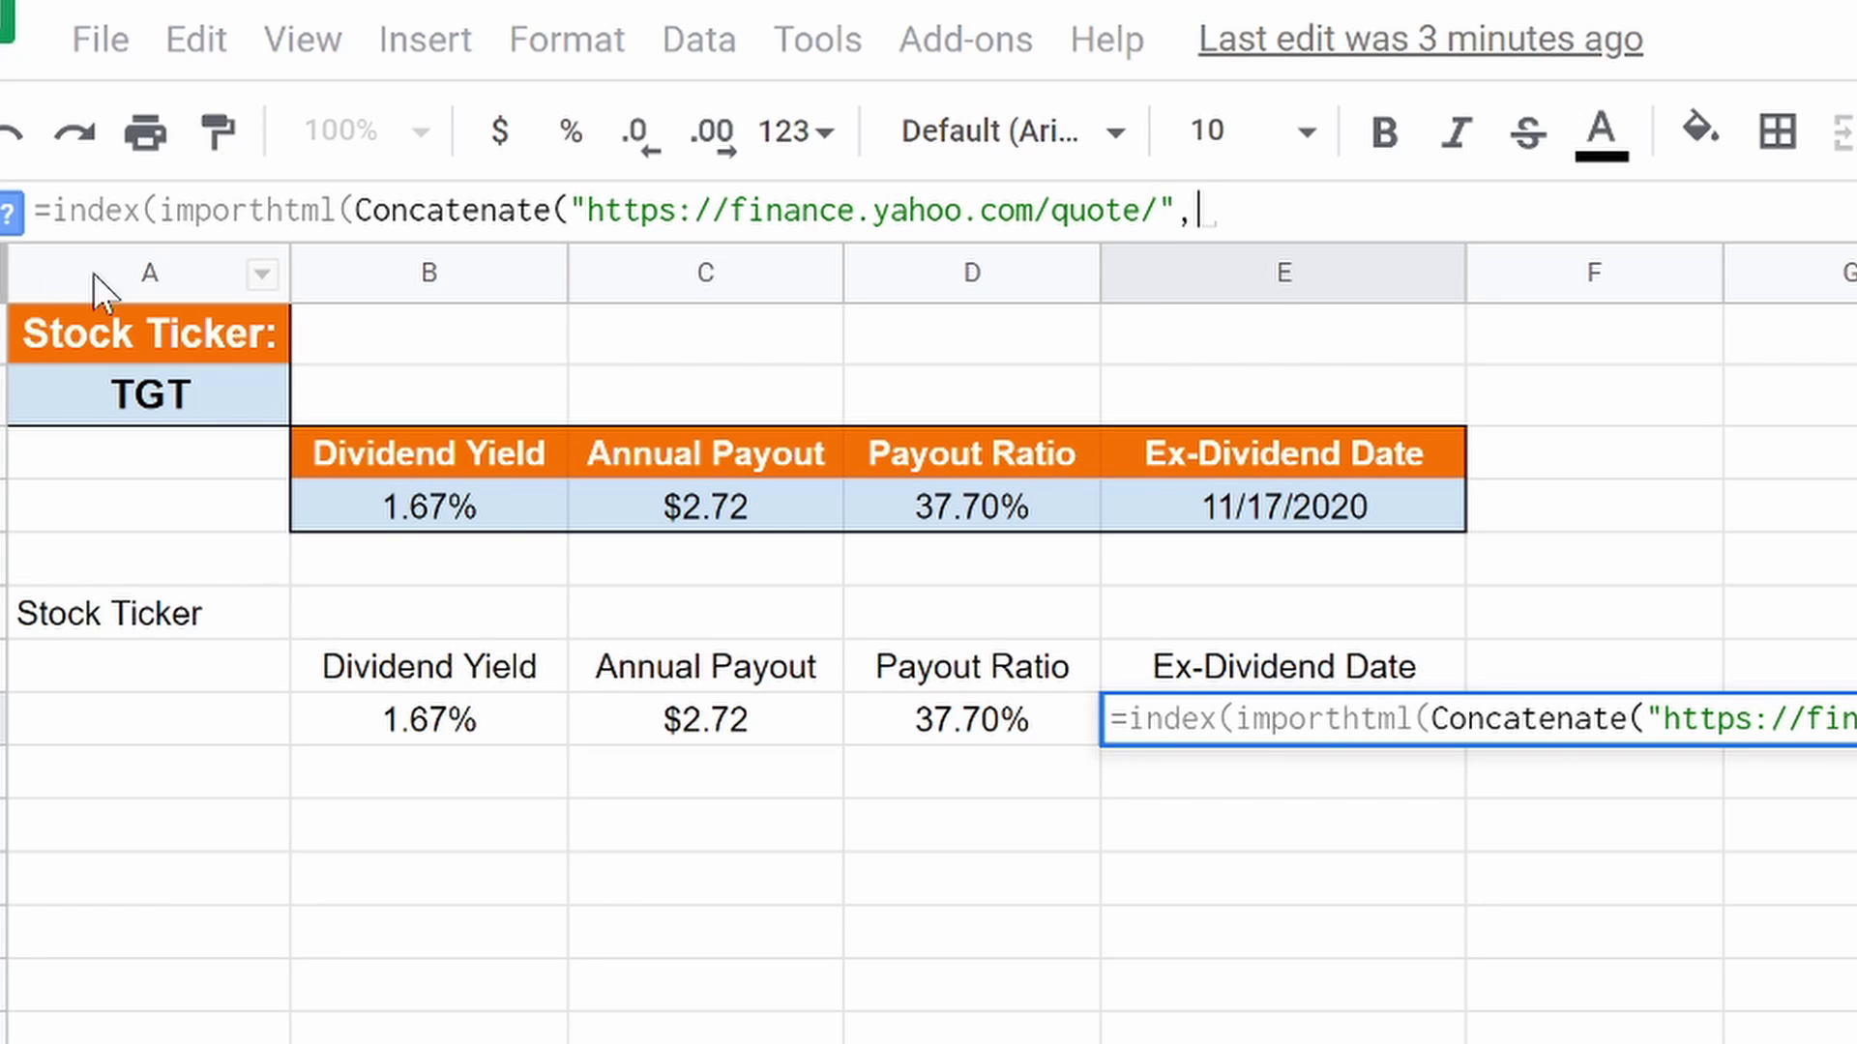
left_click(169, 400)
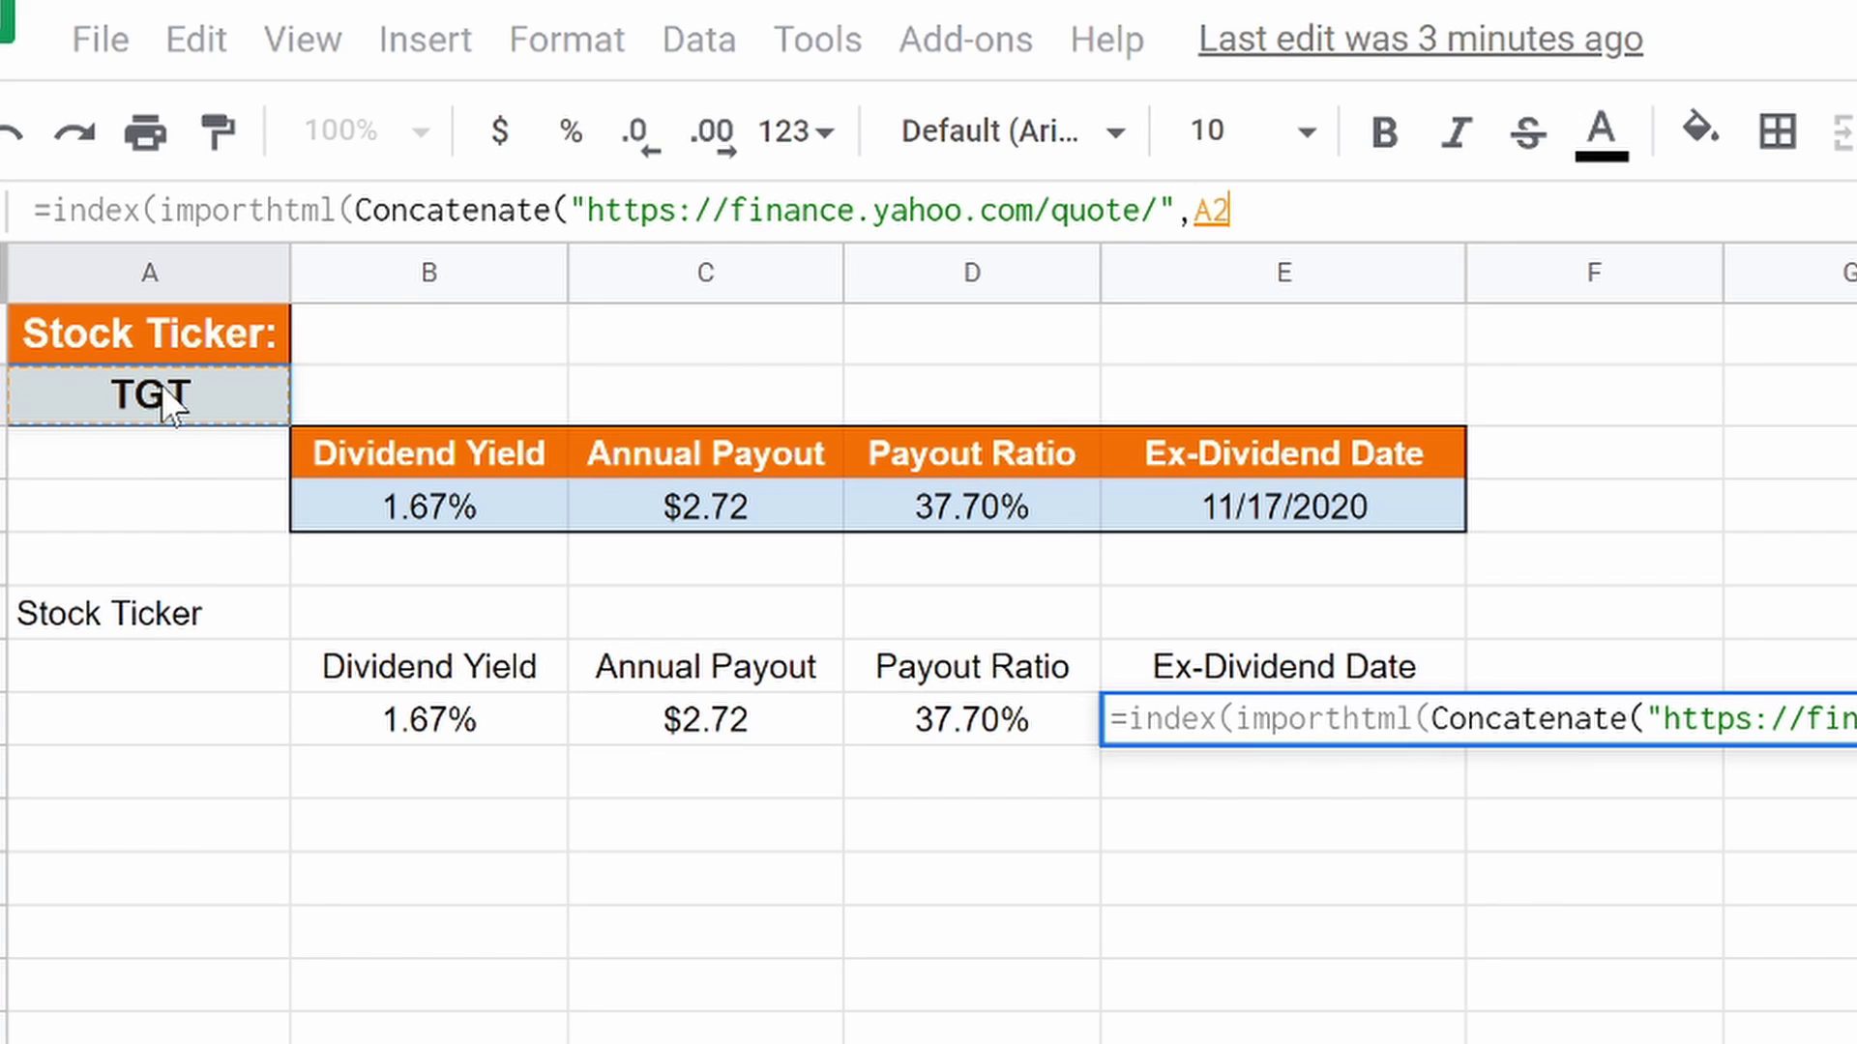
type(")")
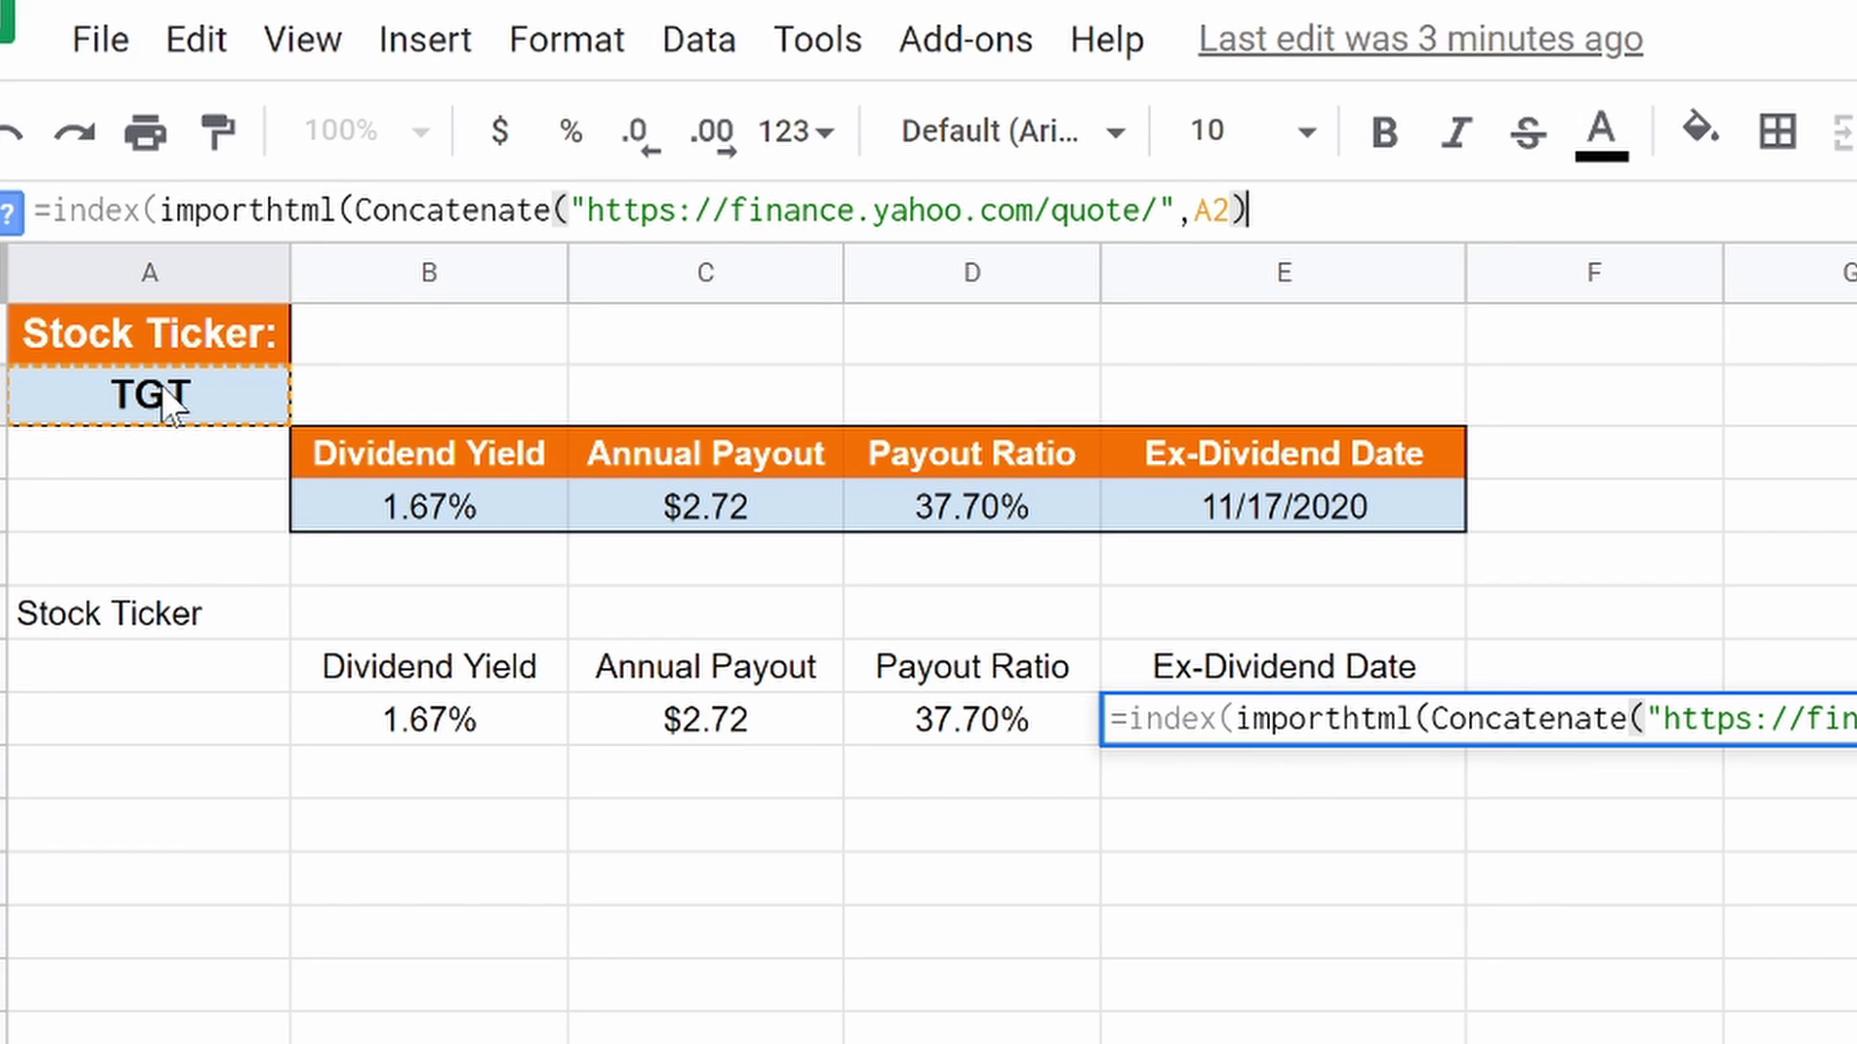
type(",")
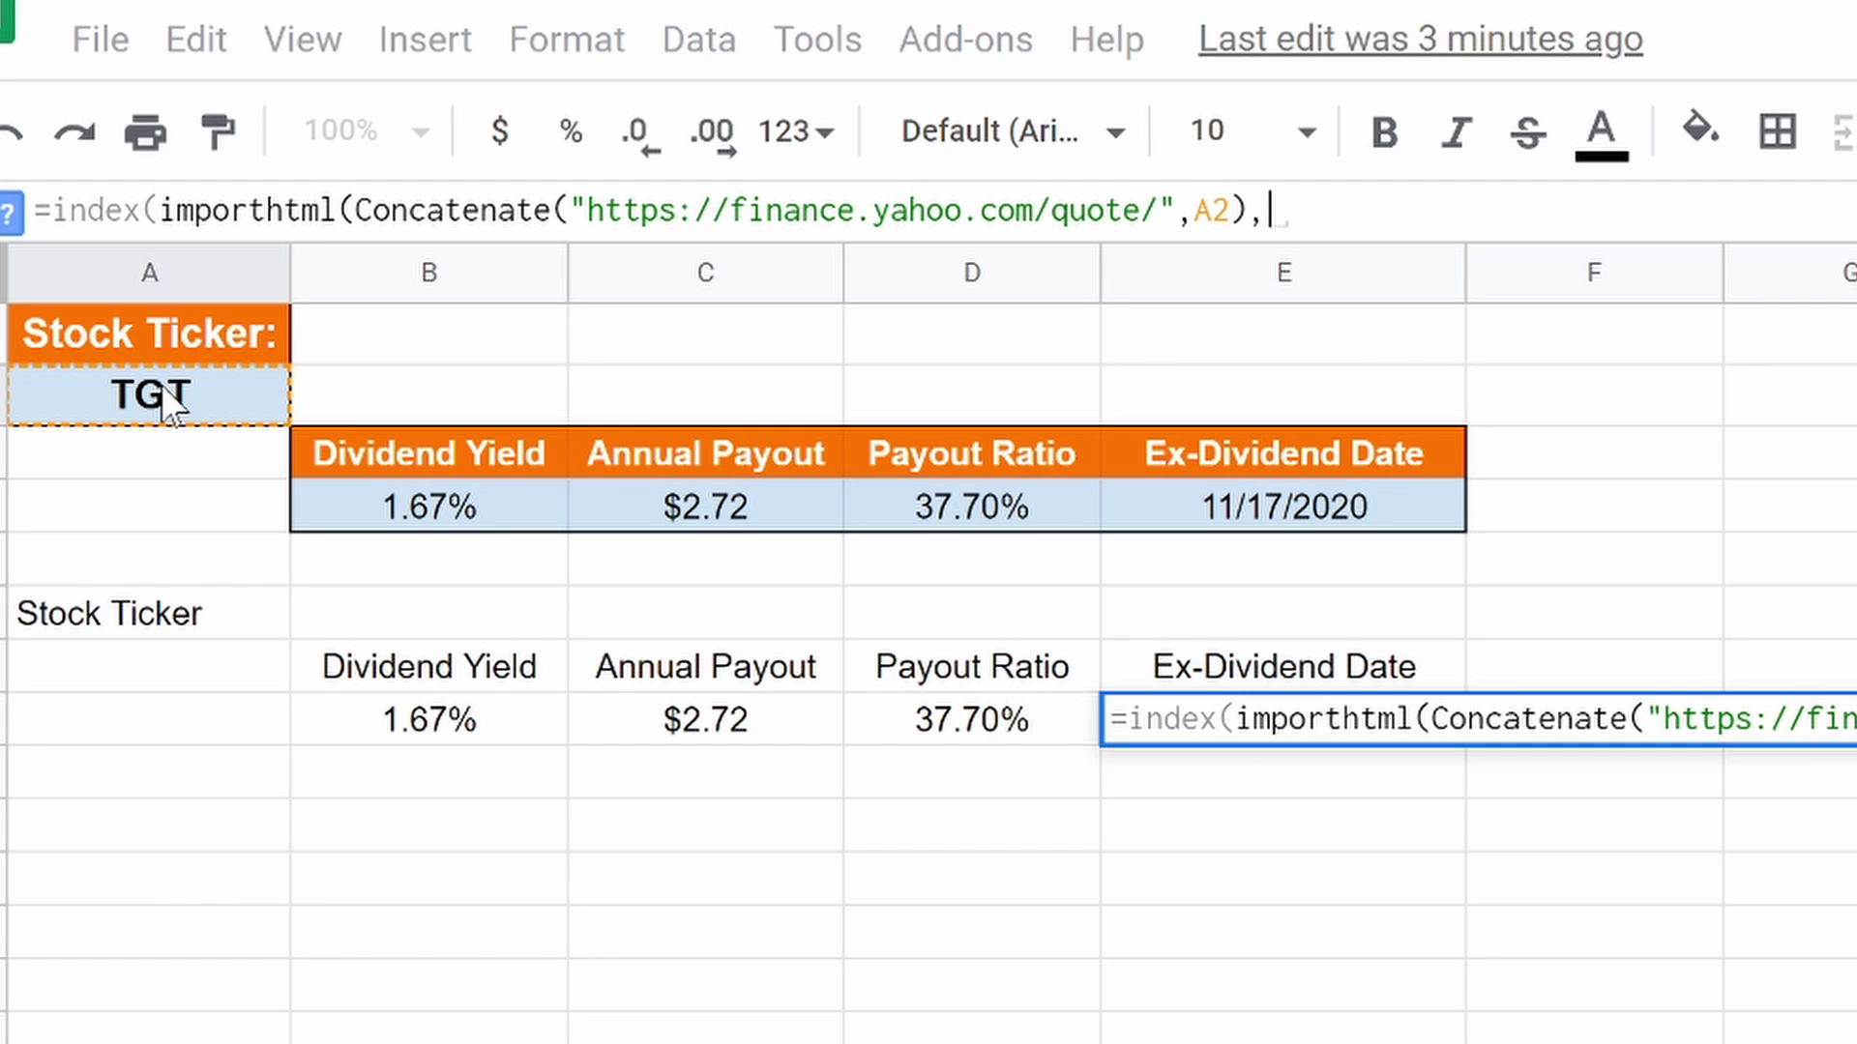
type("\"")
type("table")
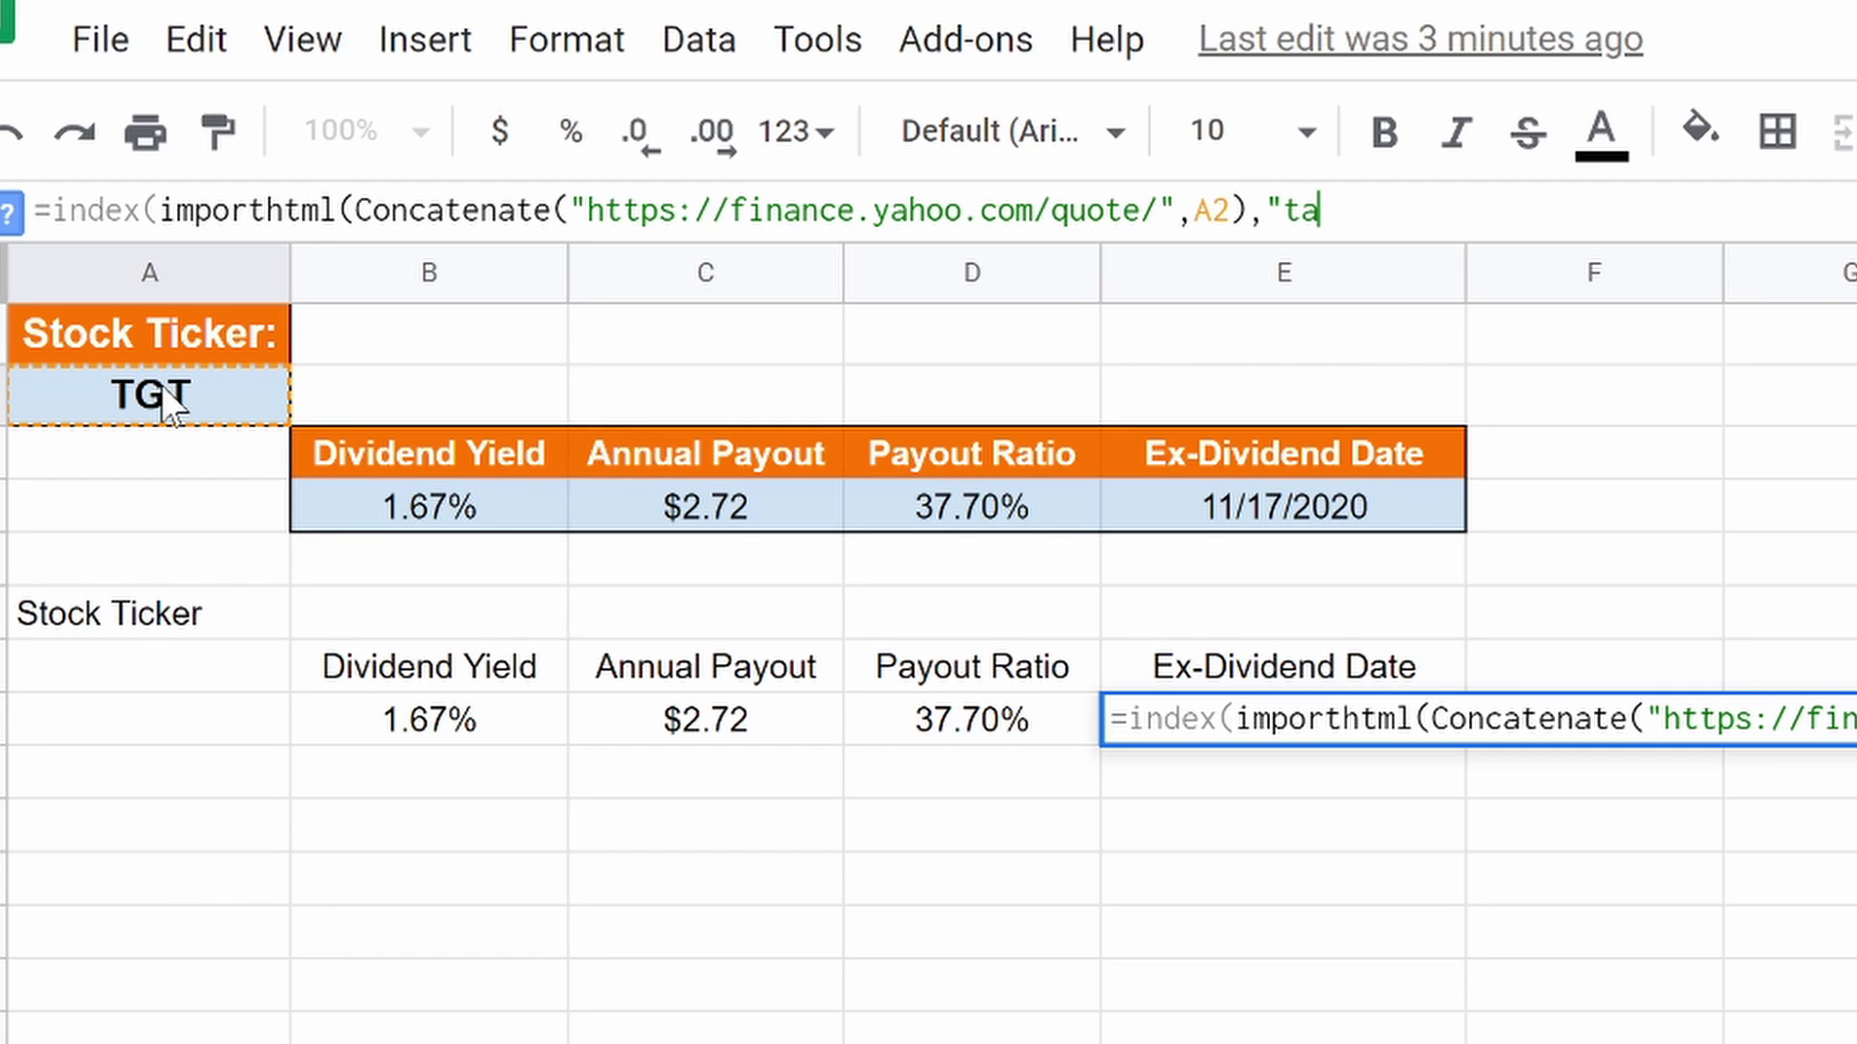
type("\",")
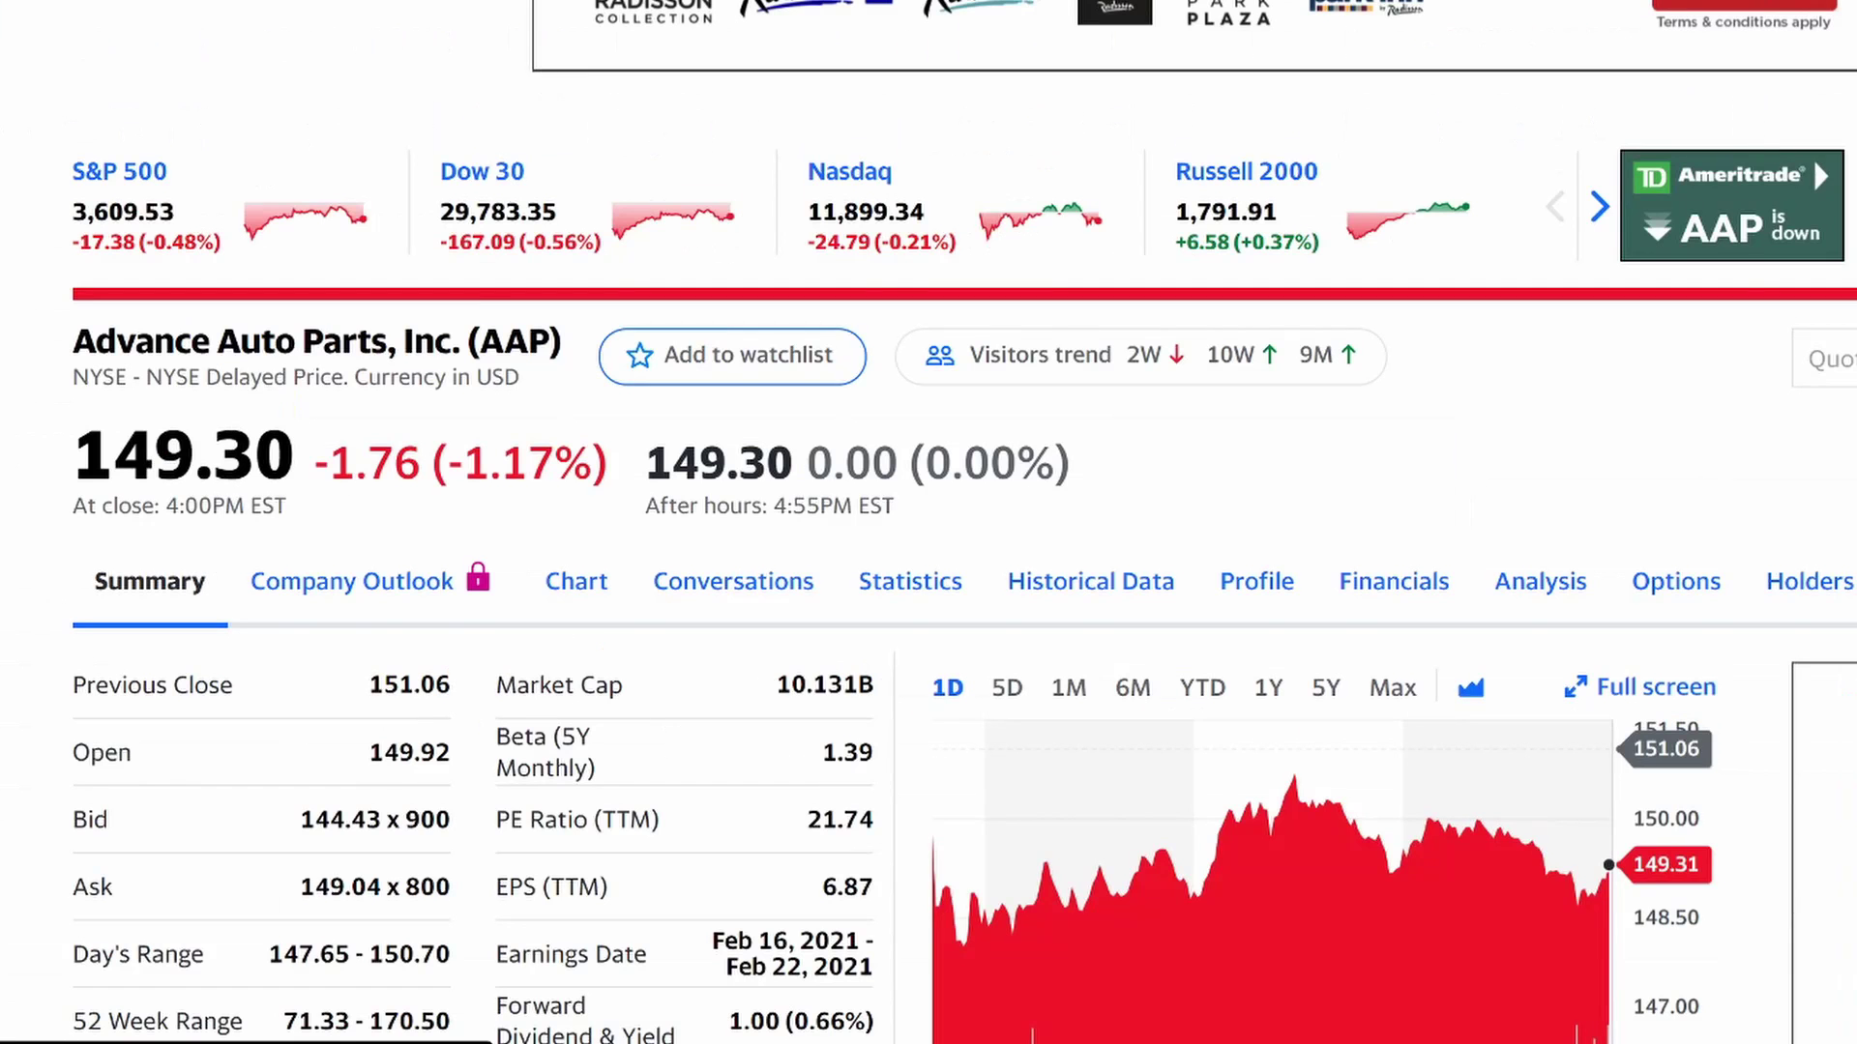
scroll(929, 523, "down", 3)
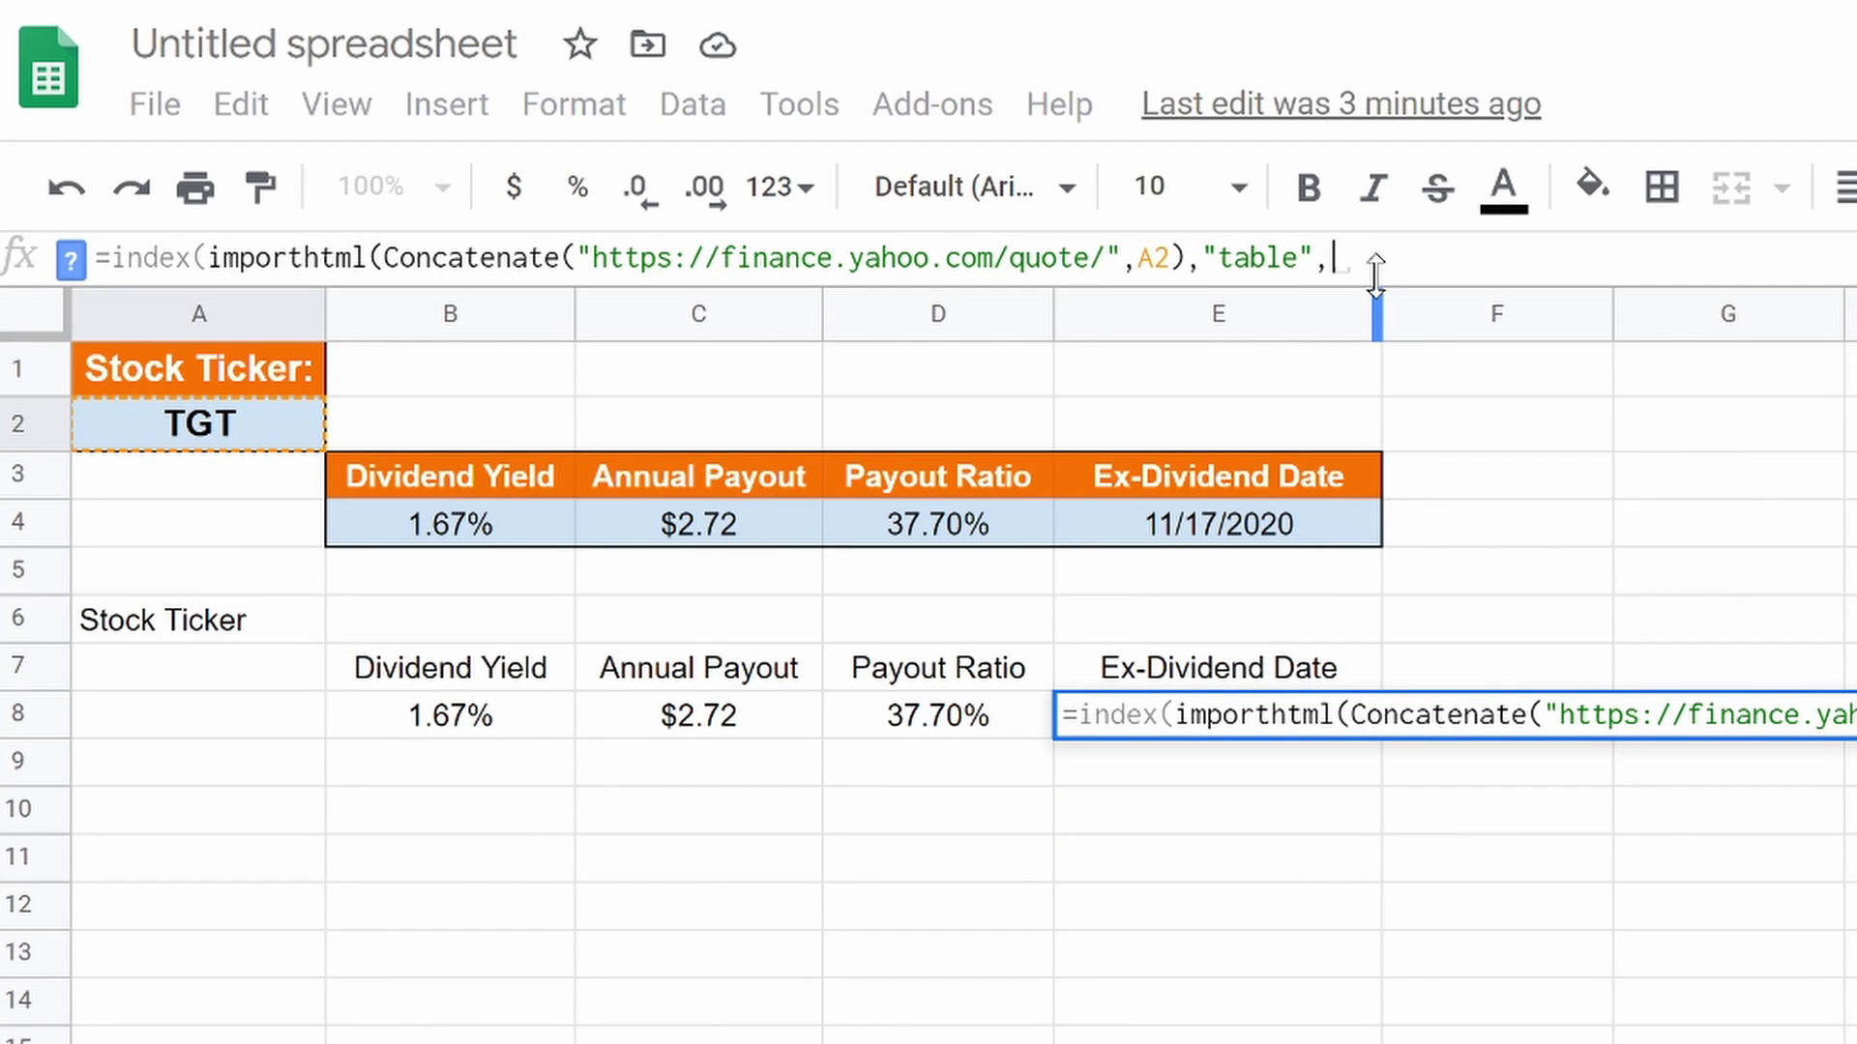
type("2)")
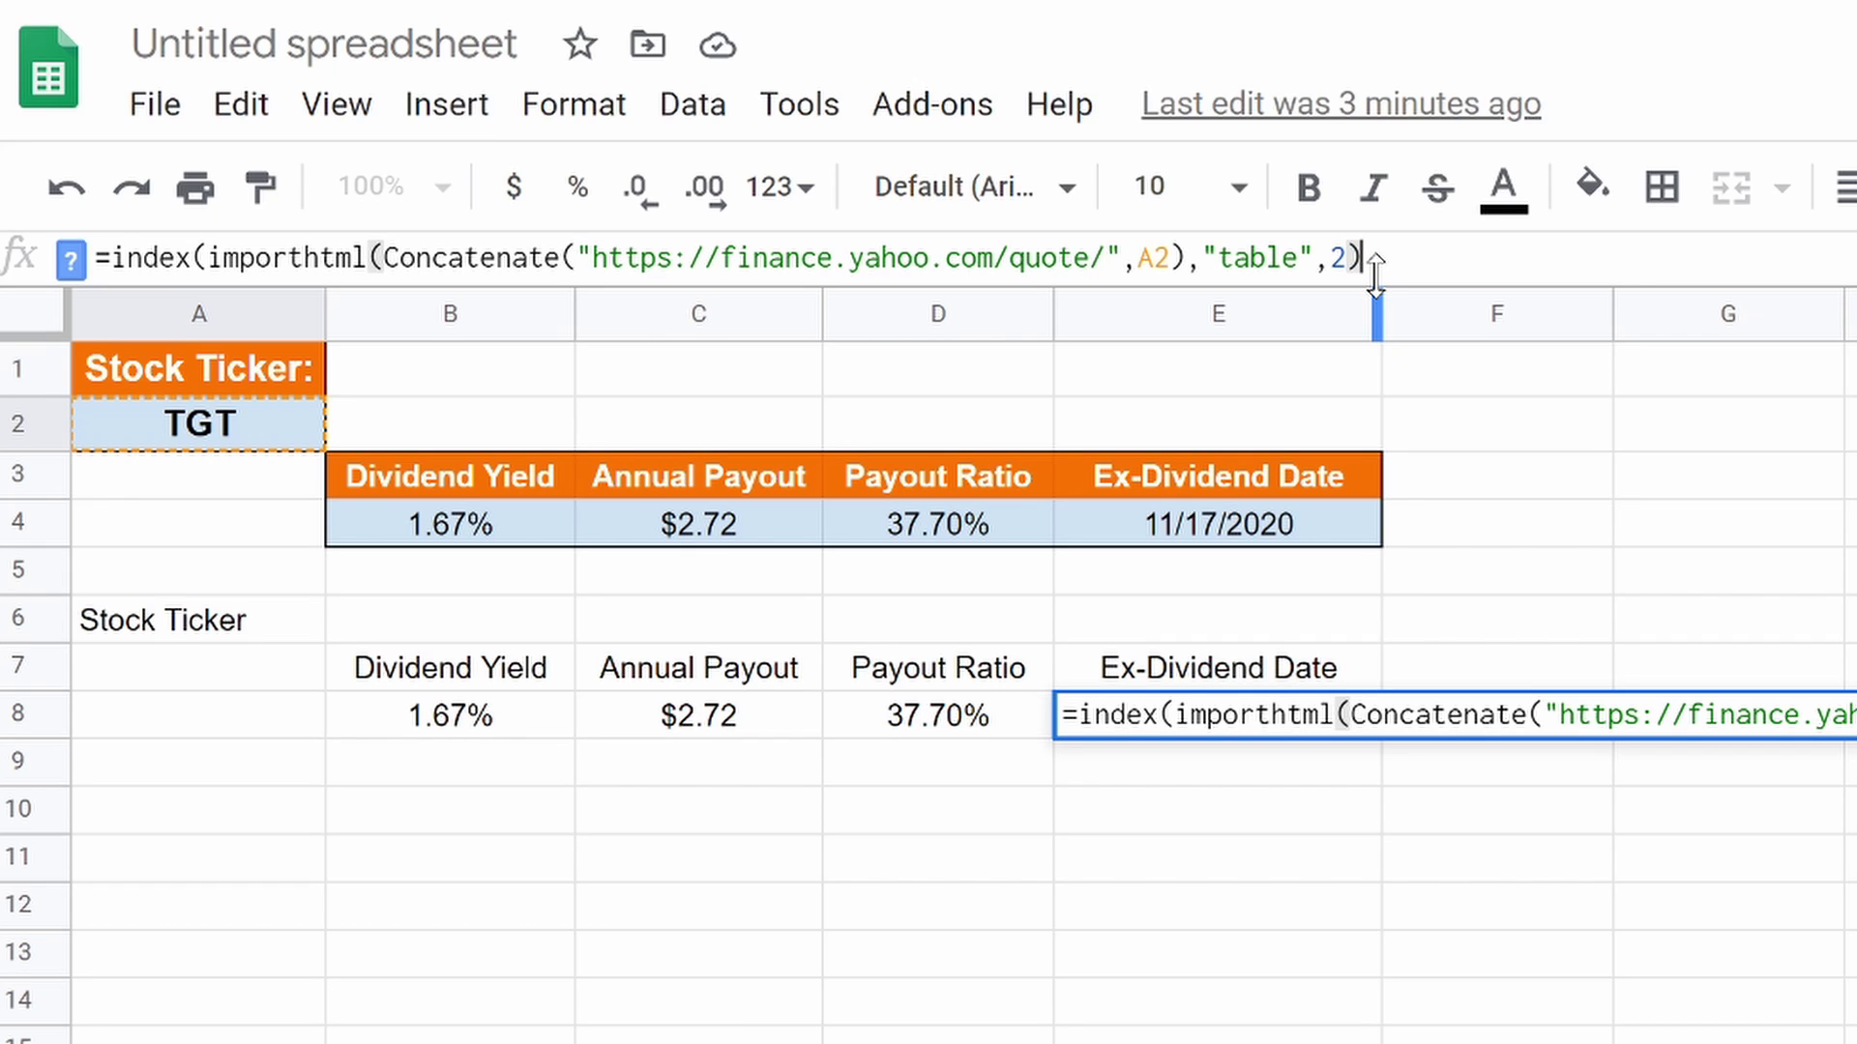
type(",7,")
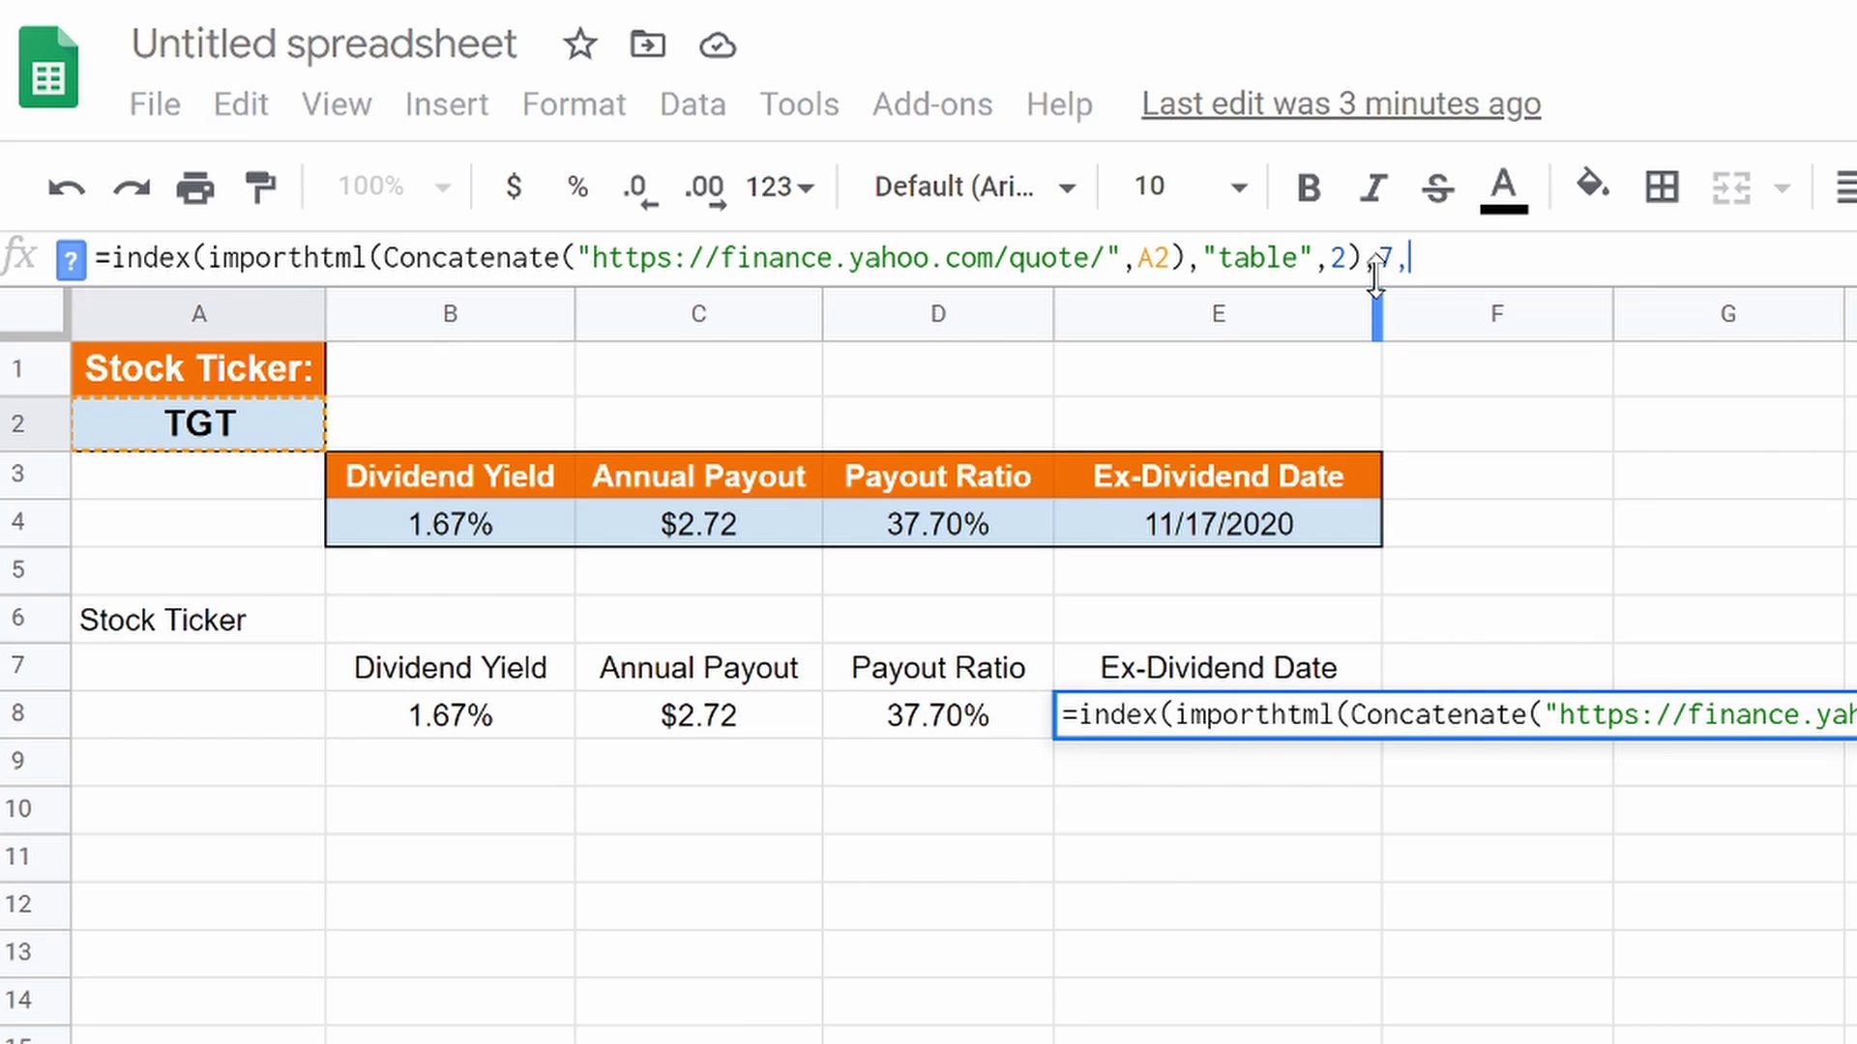
type("2")
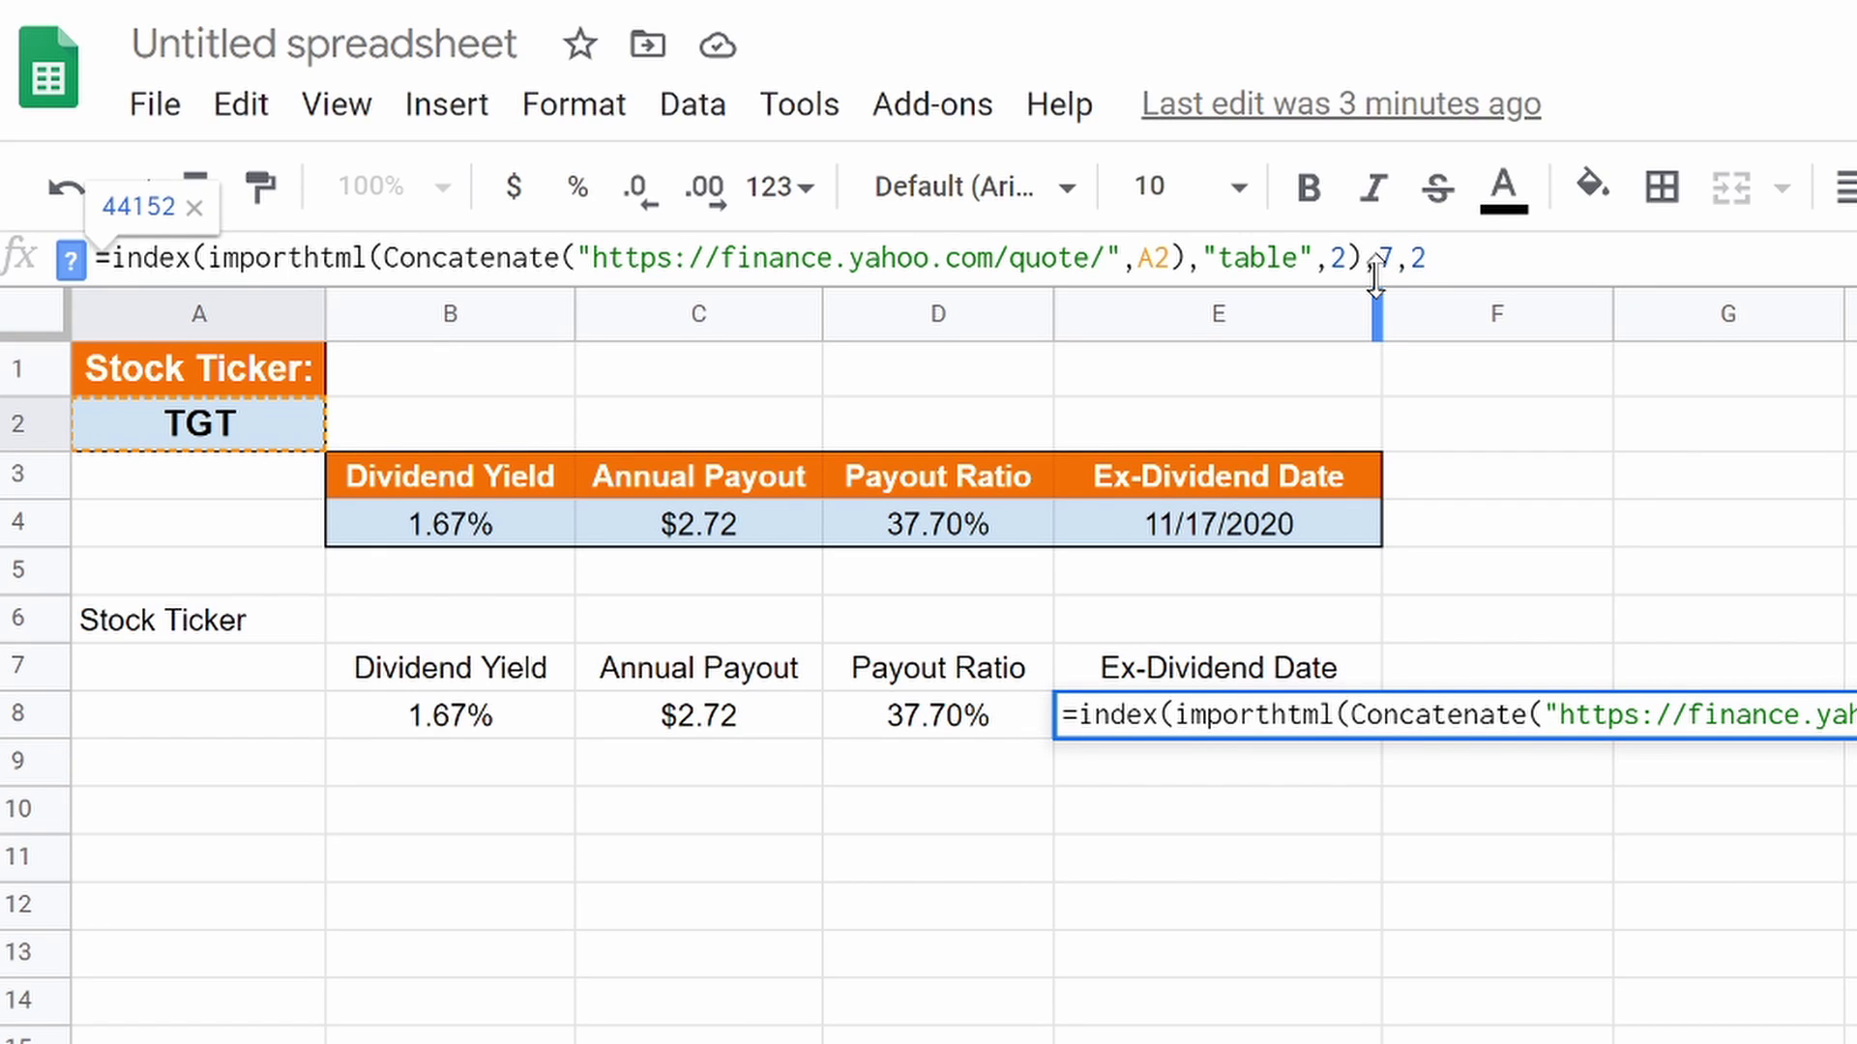
type(")")
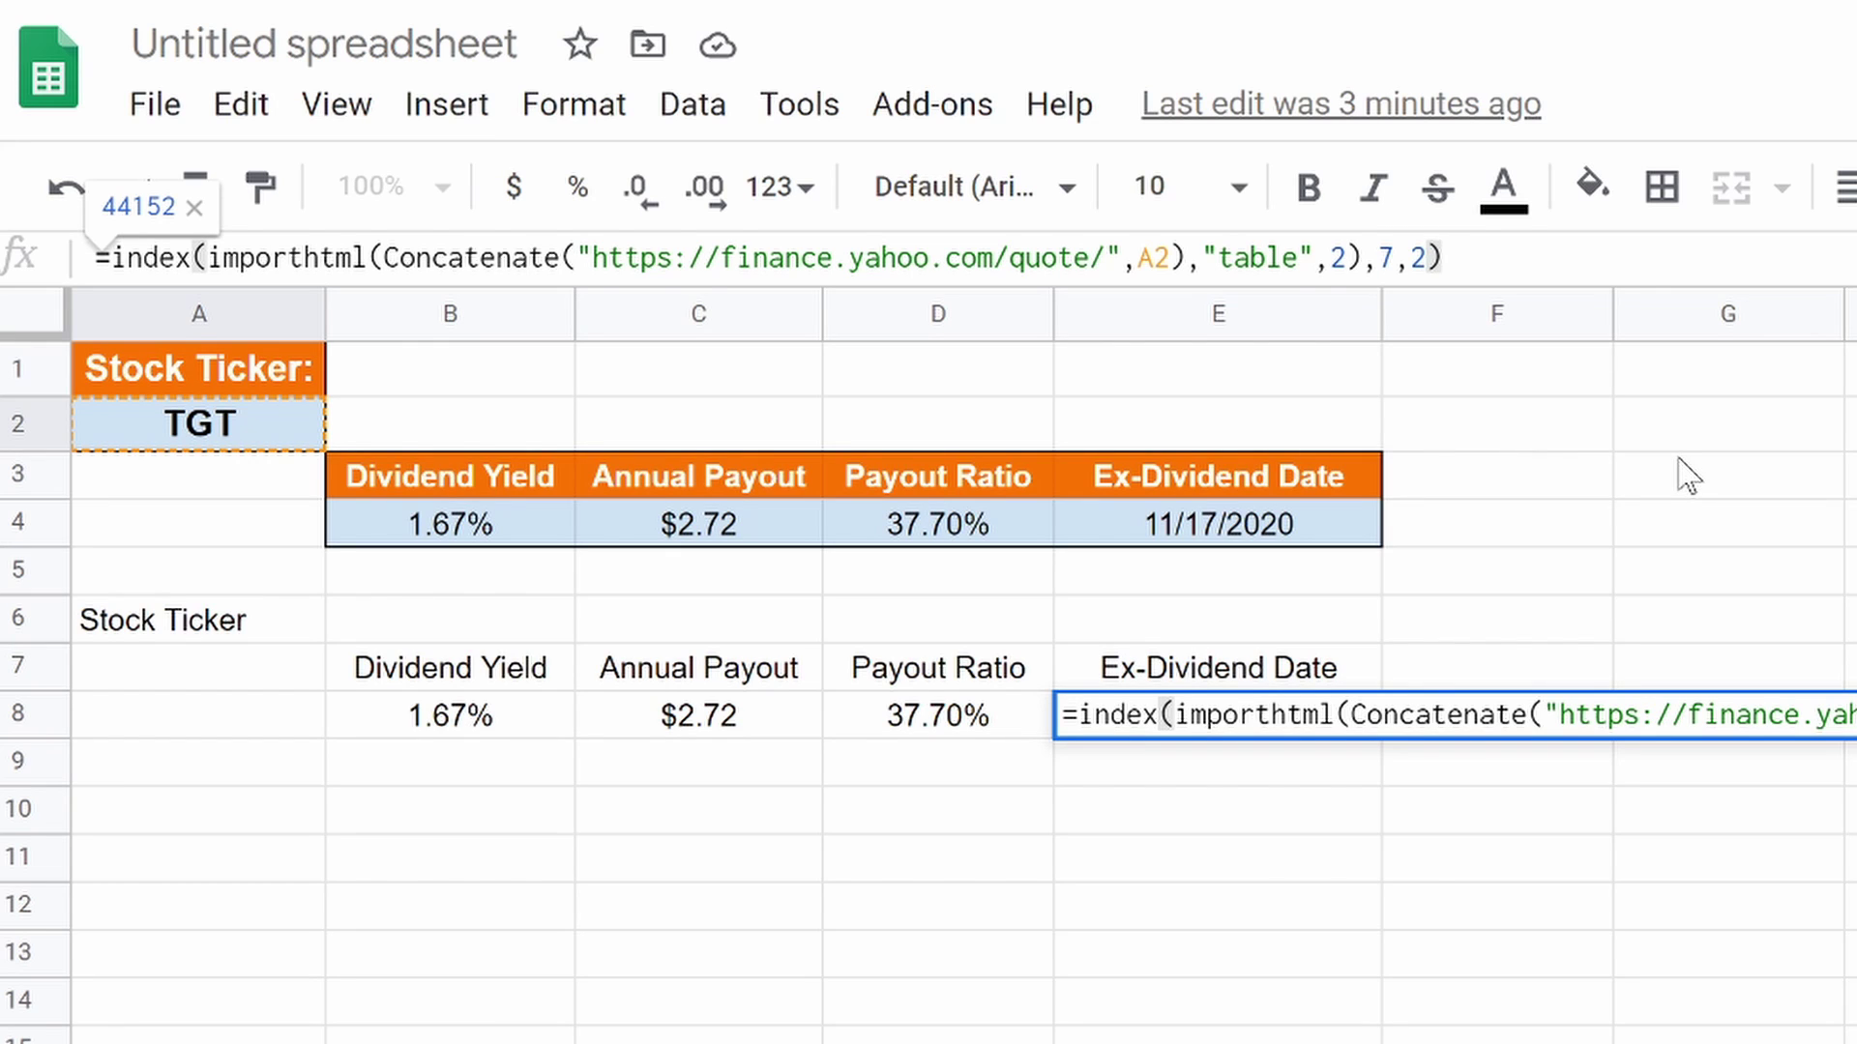
Commit E8's formula and format it as a centred date, showing 11/17/2020.
key("Return")
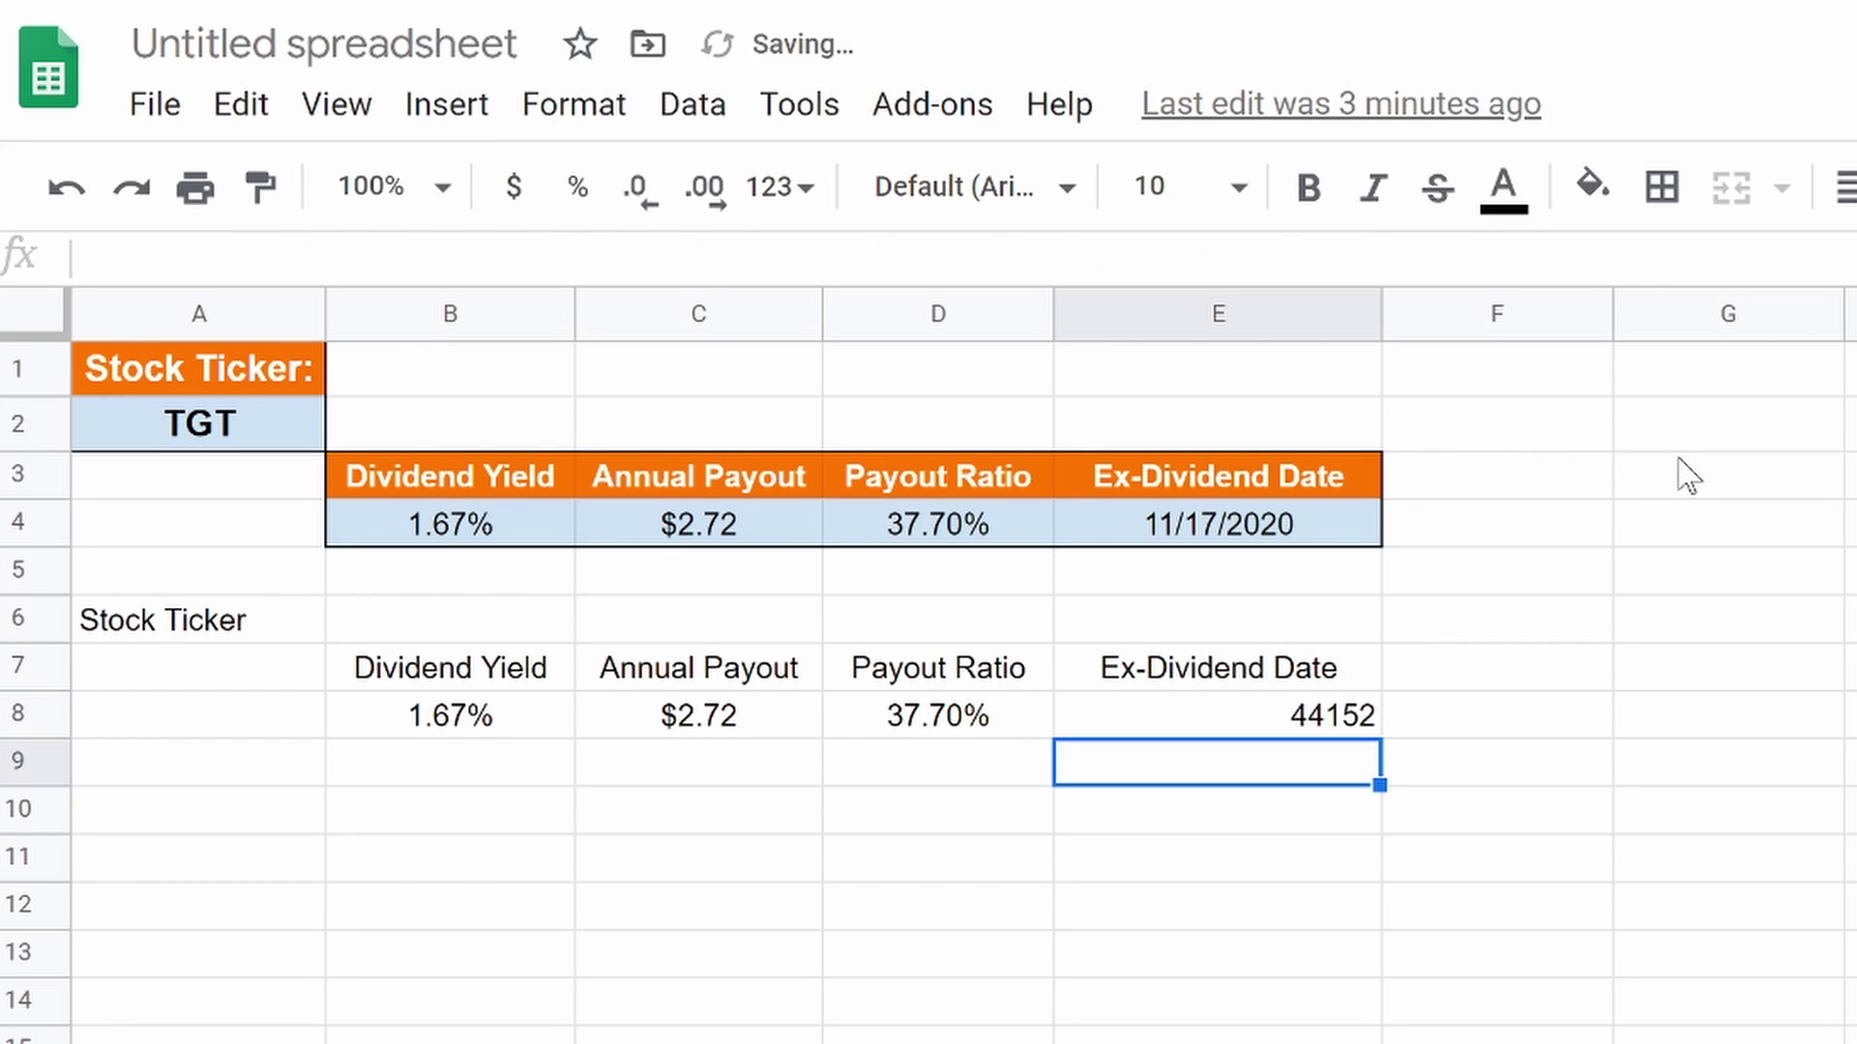
left_click(1229, 719)
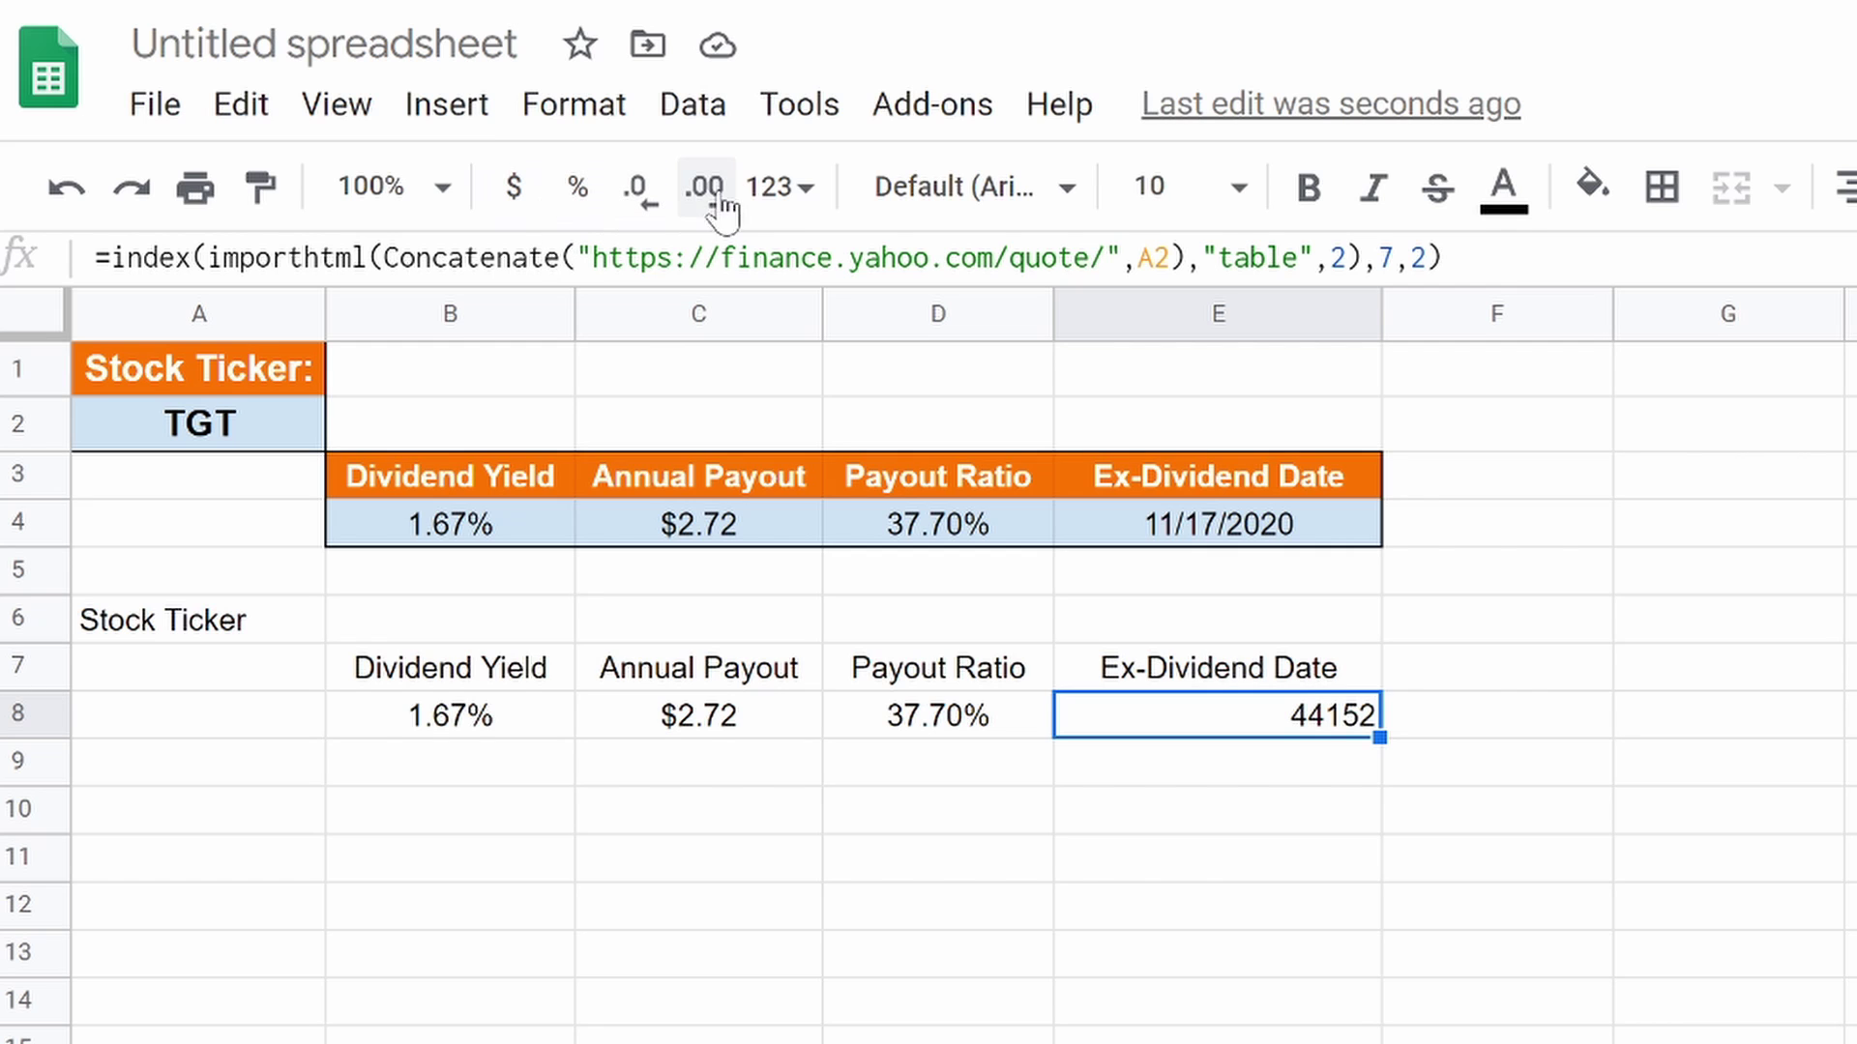
left_click(788, 187)
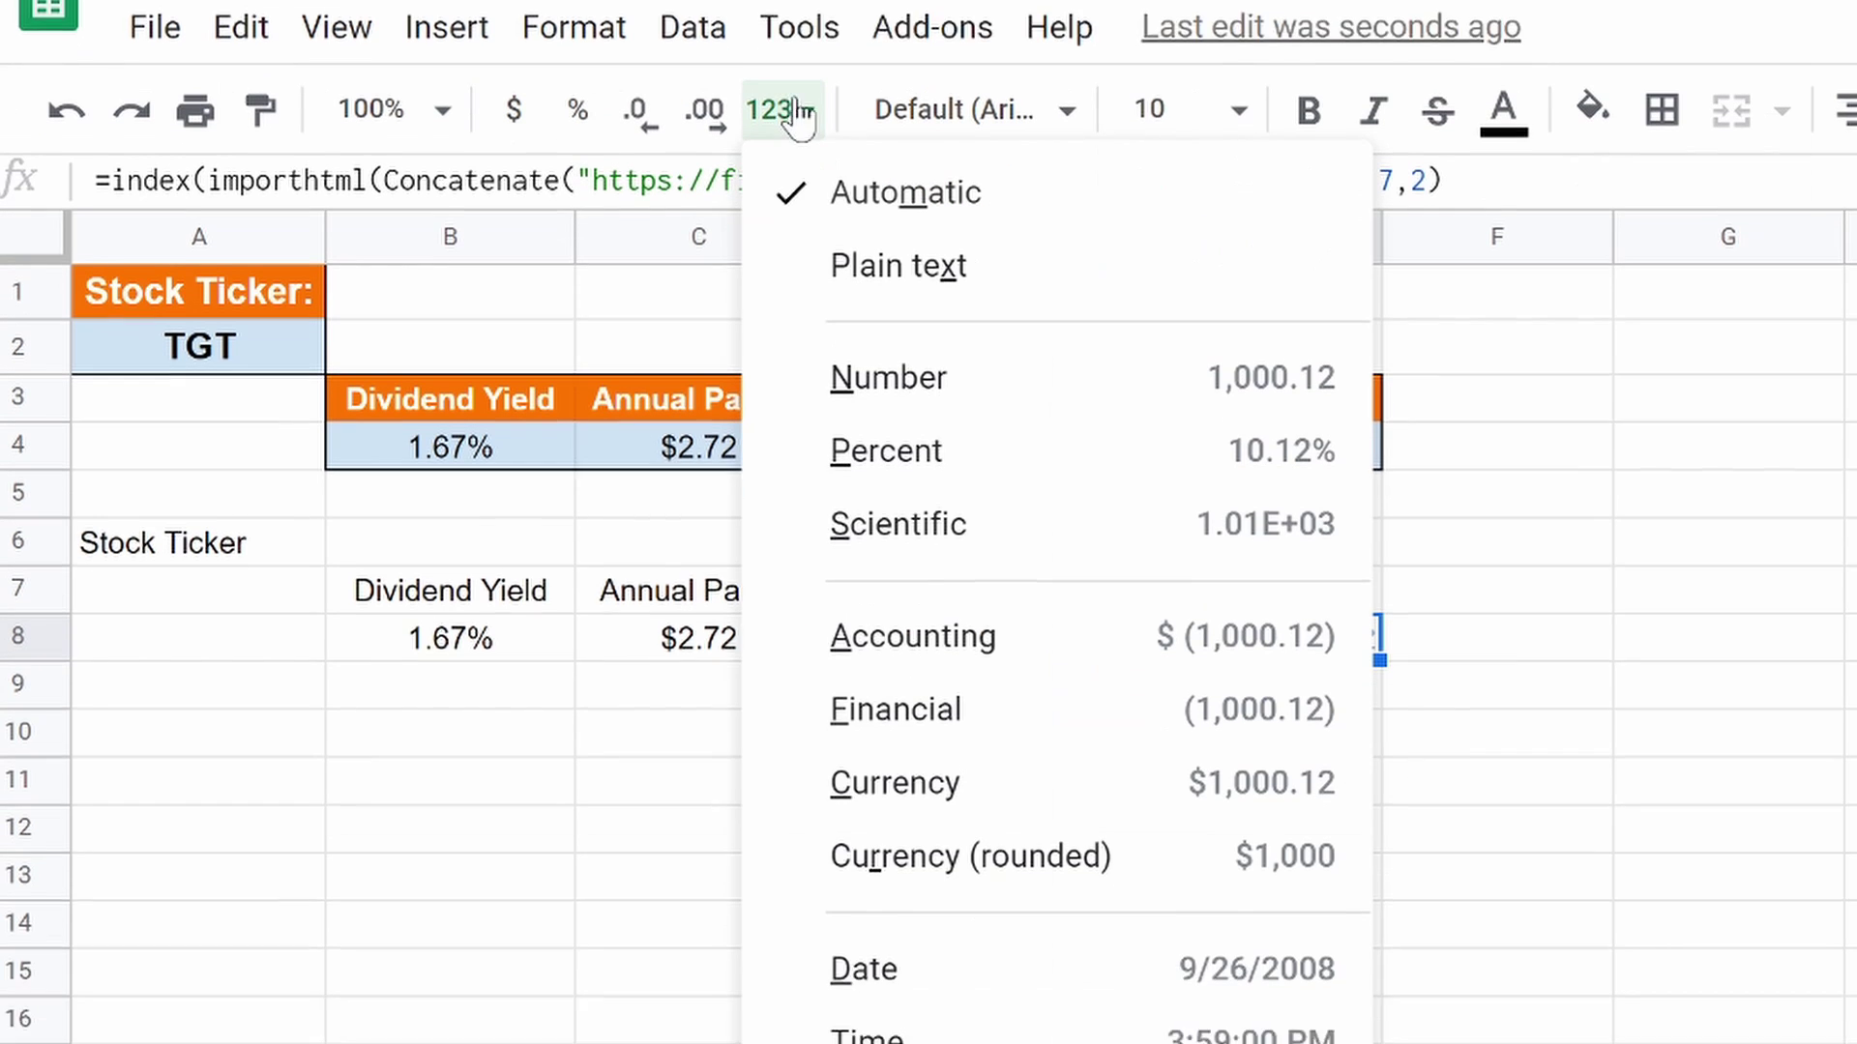
left_click(1071, 936)
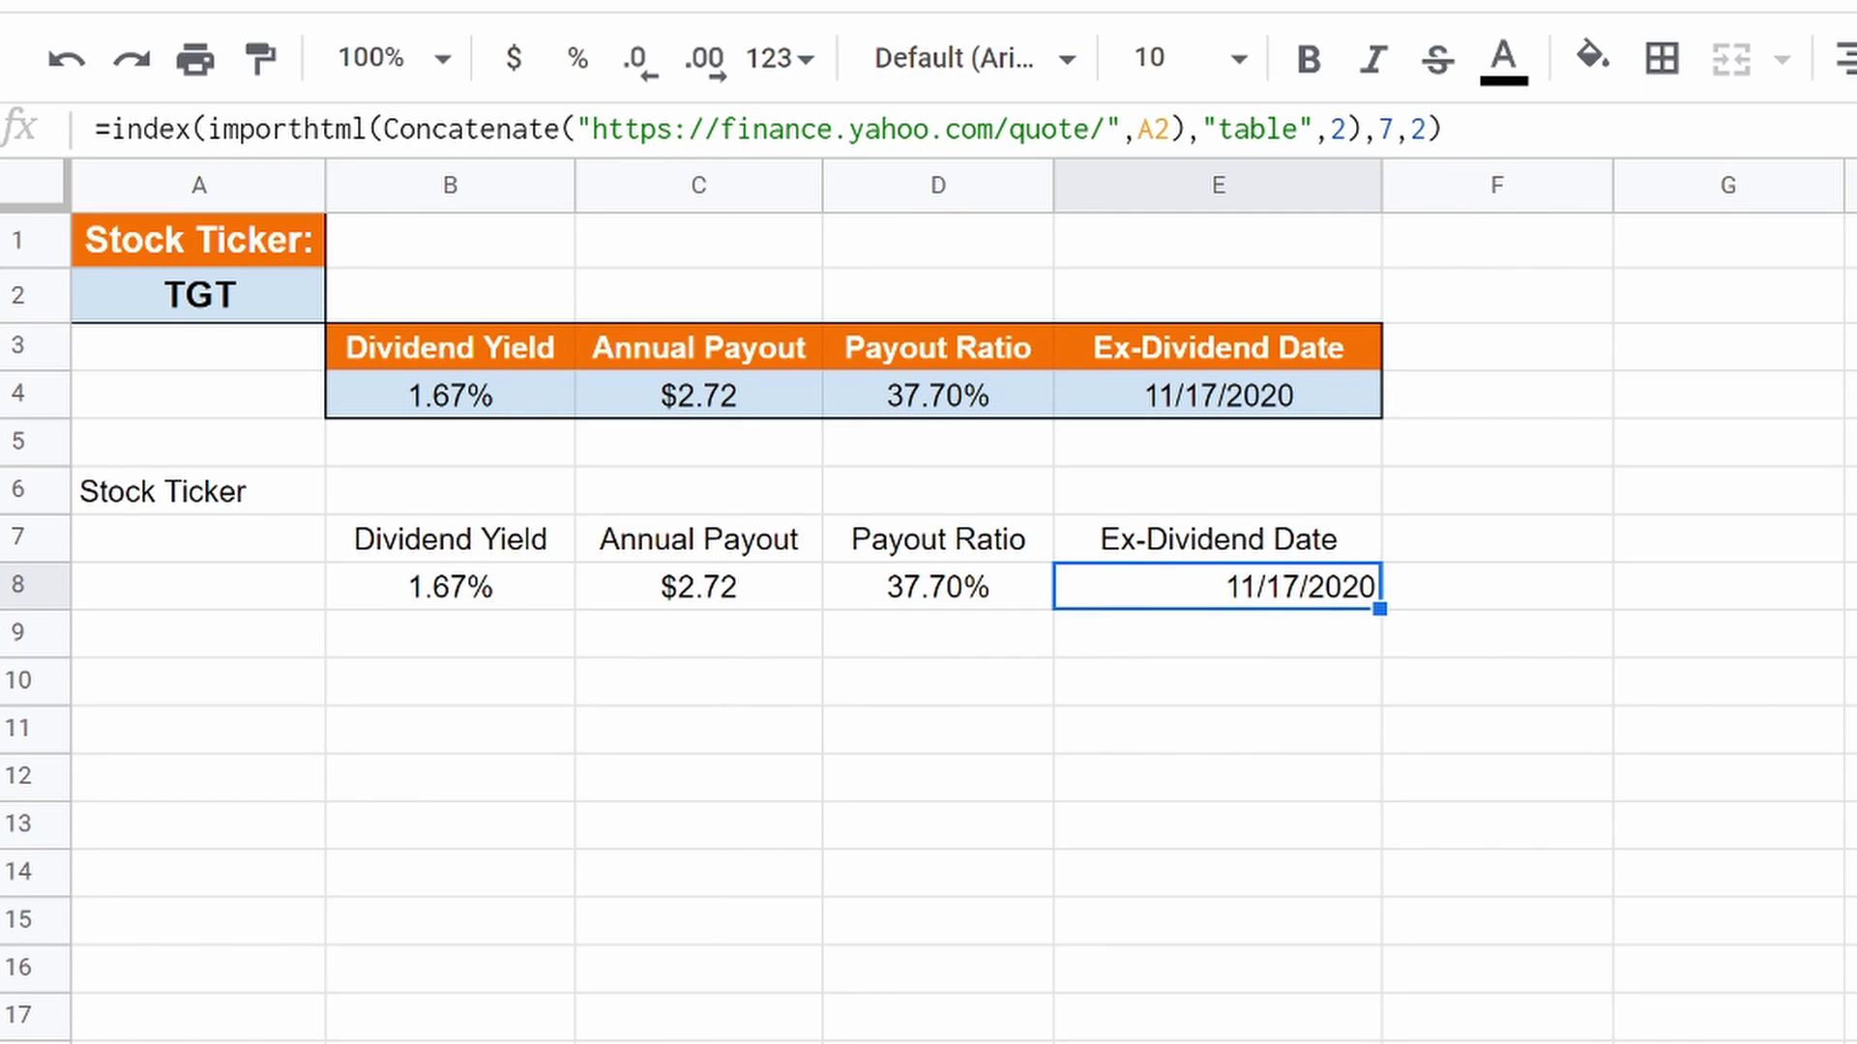
left_click(1845, 58)
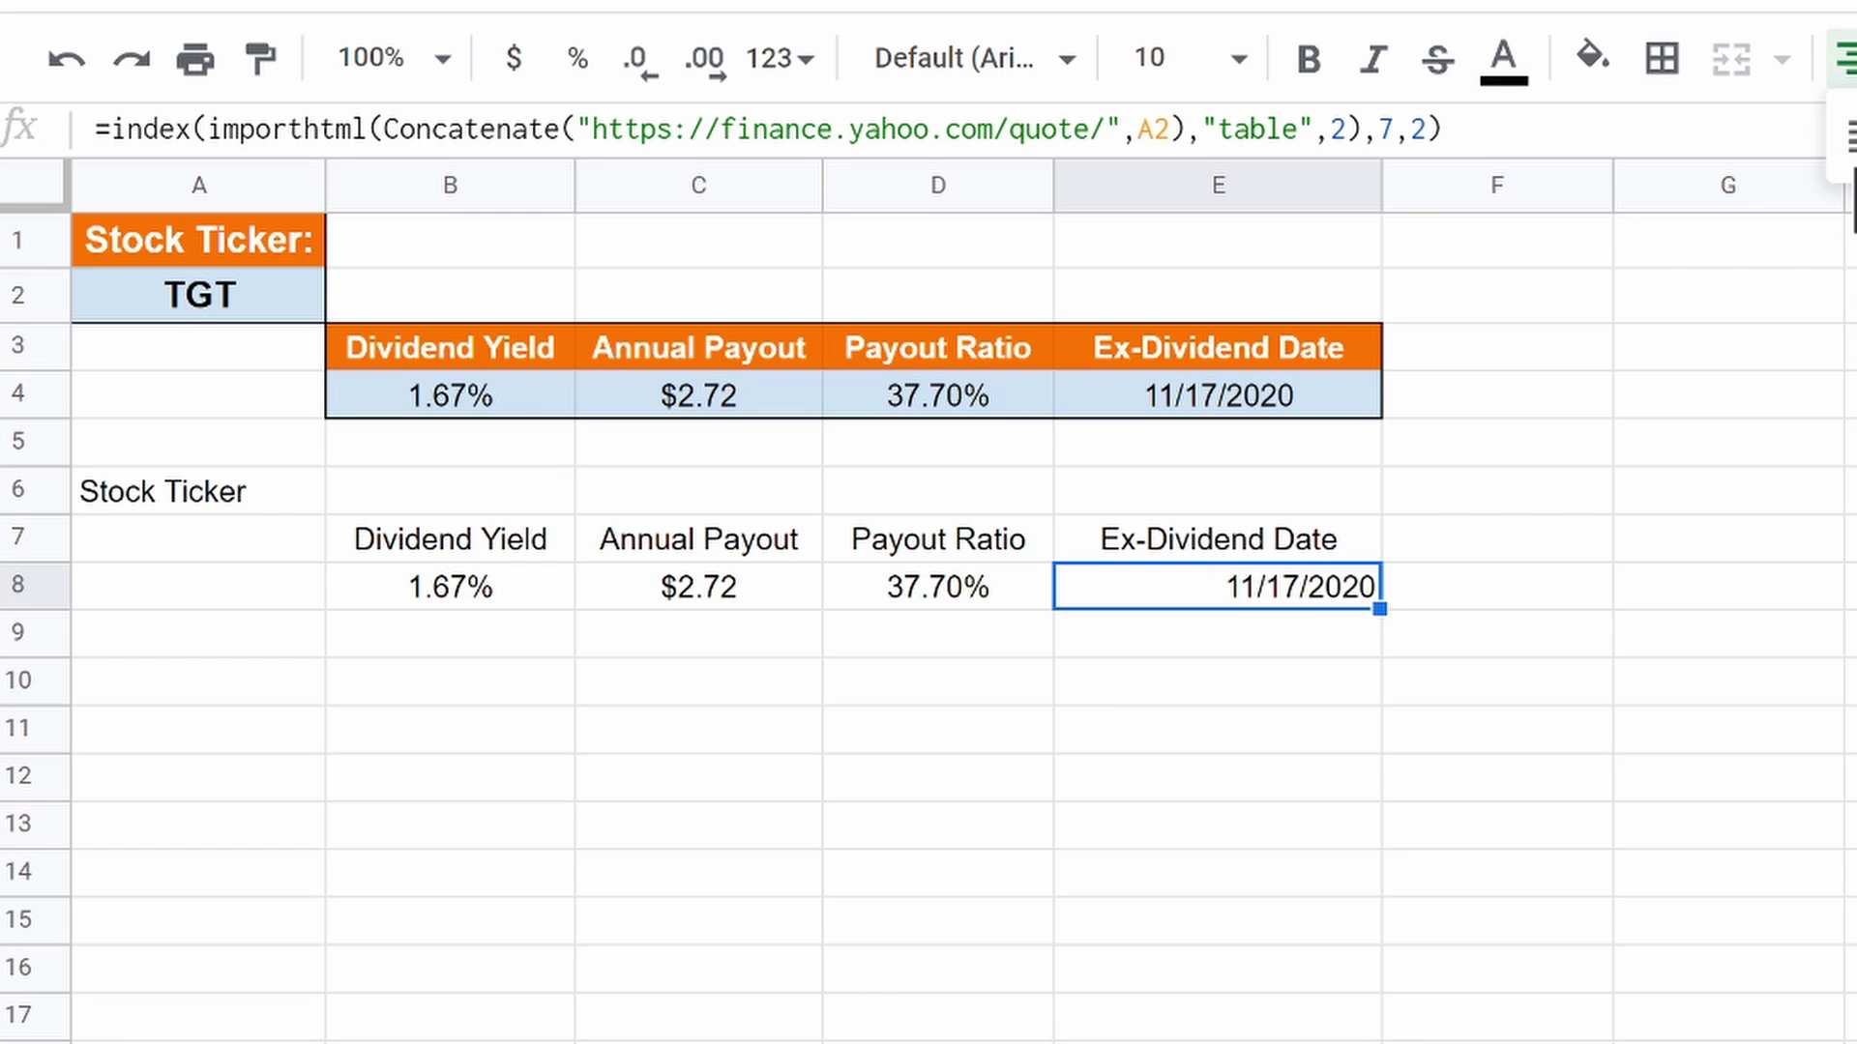
left_click(1849, 136)
left_click(630, 874)
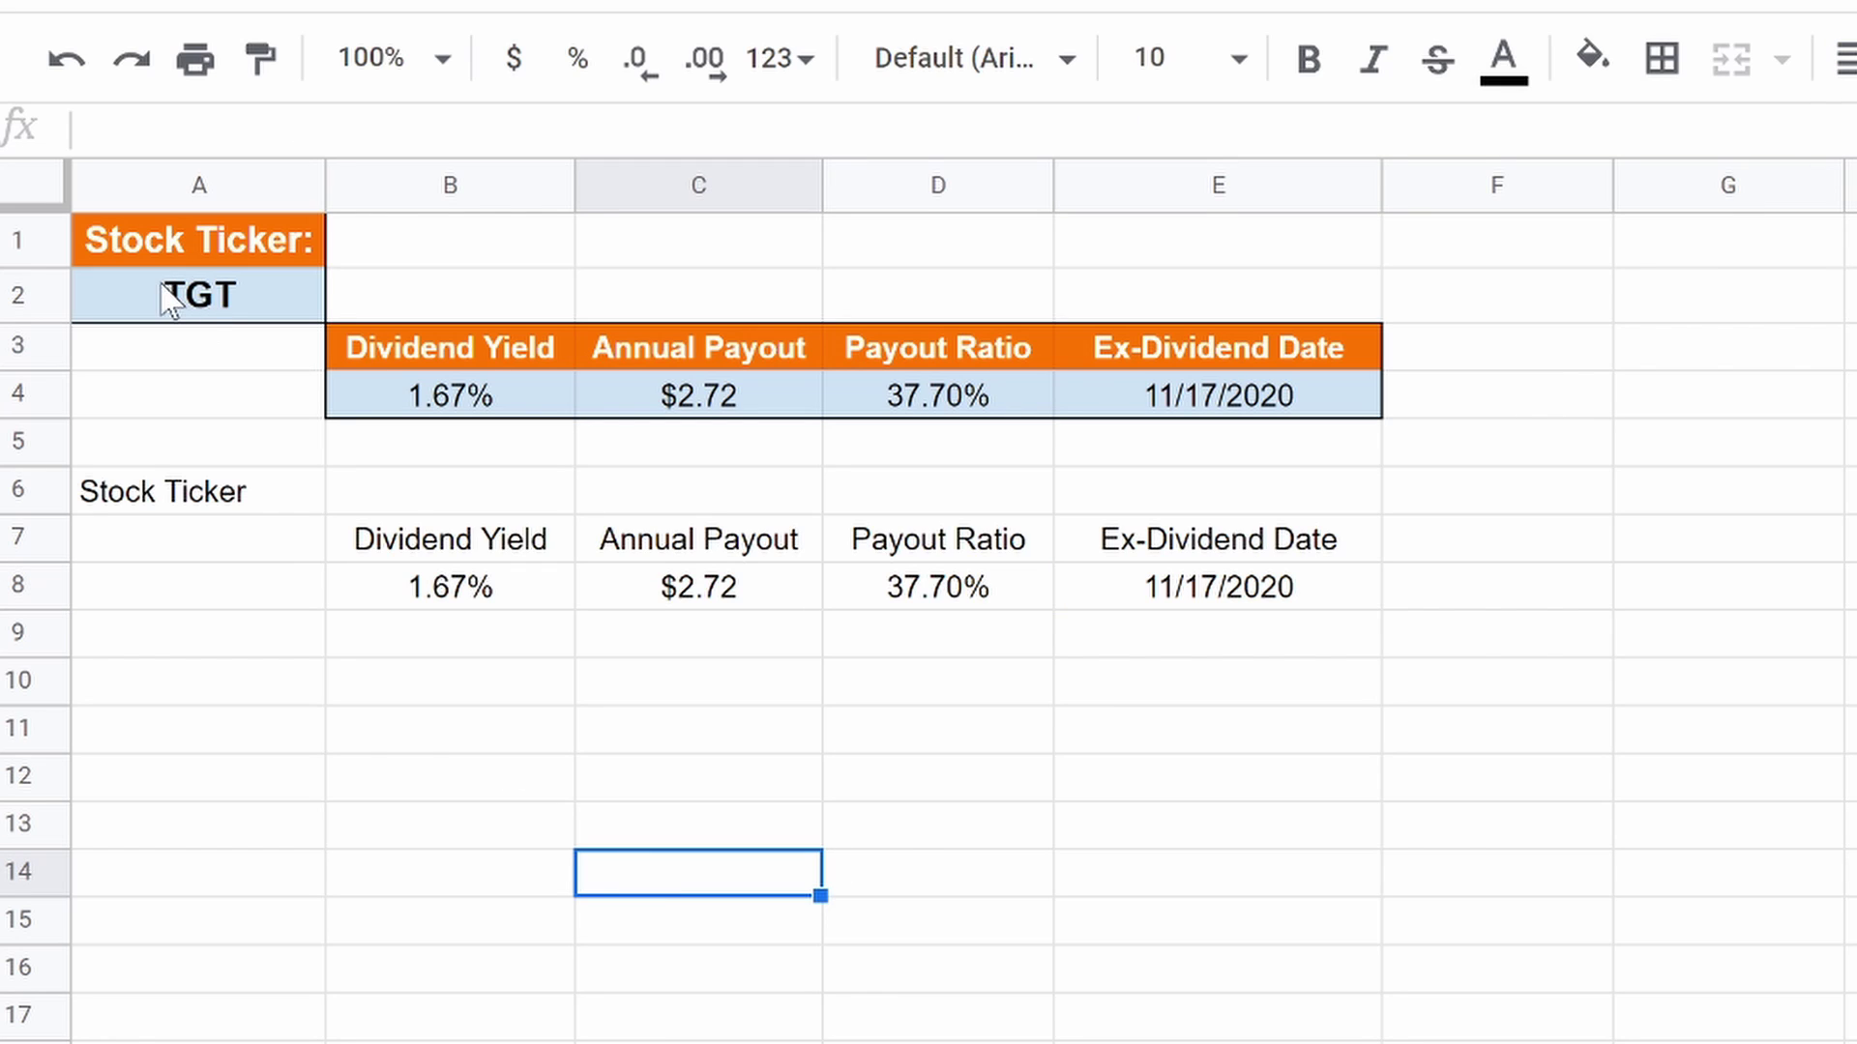
Check the dividend yield formula in B8 against the ticker cell A2.
left_click(170, 302)
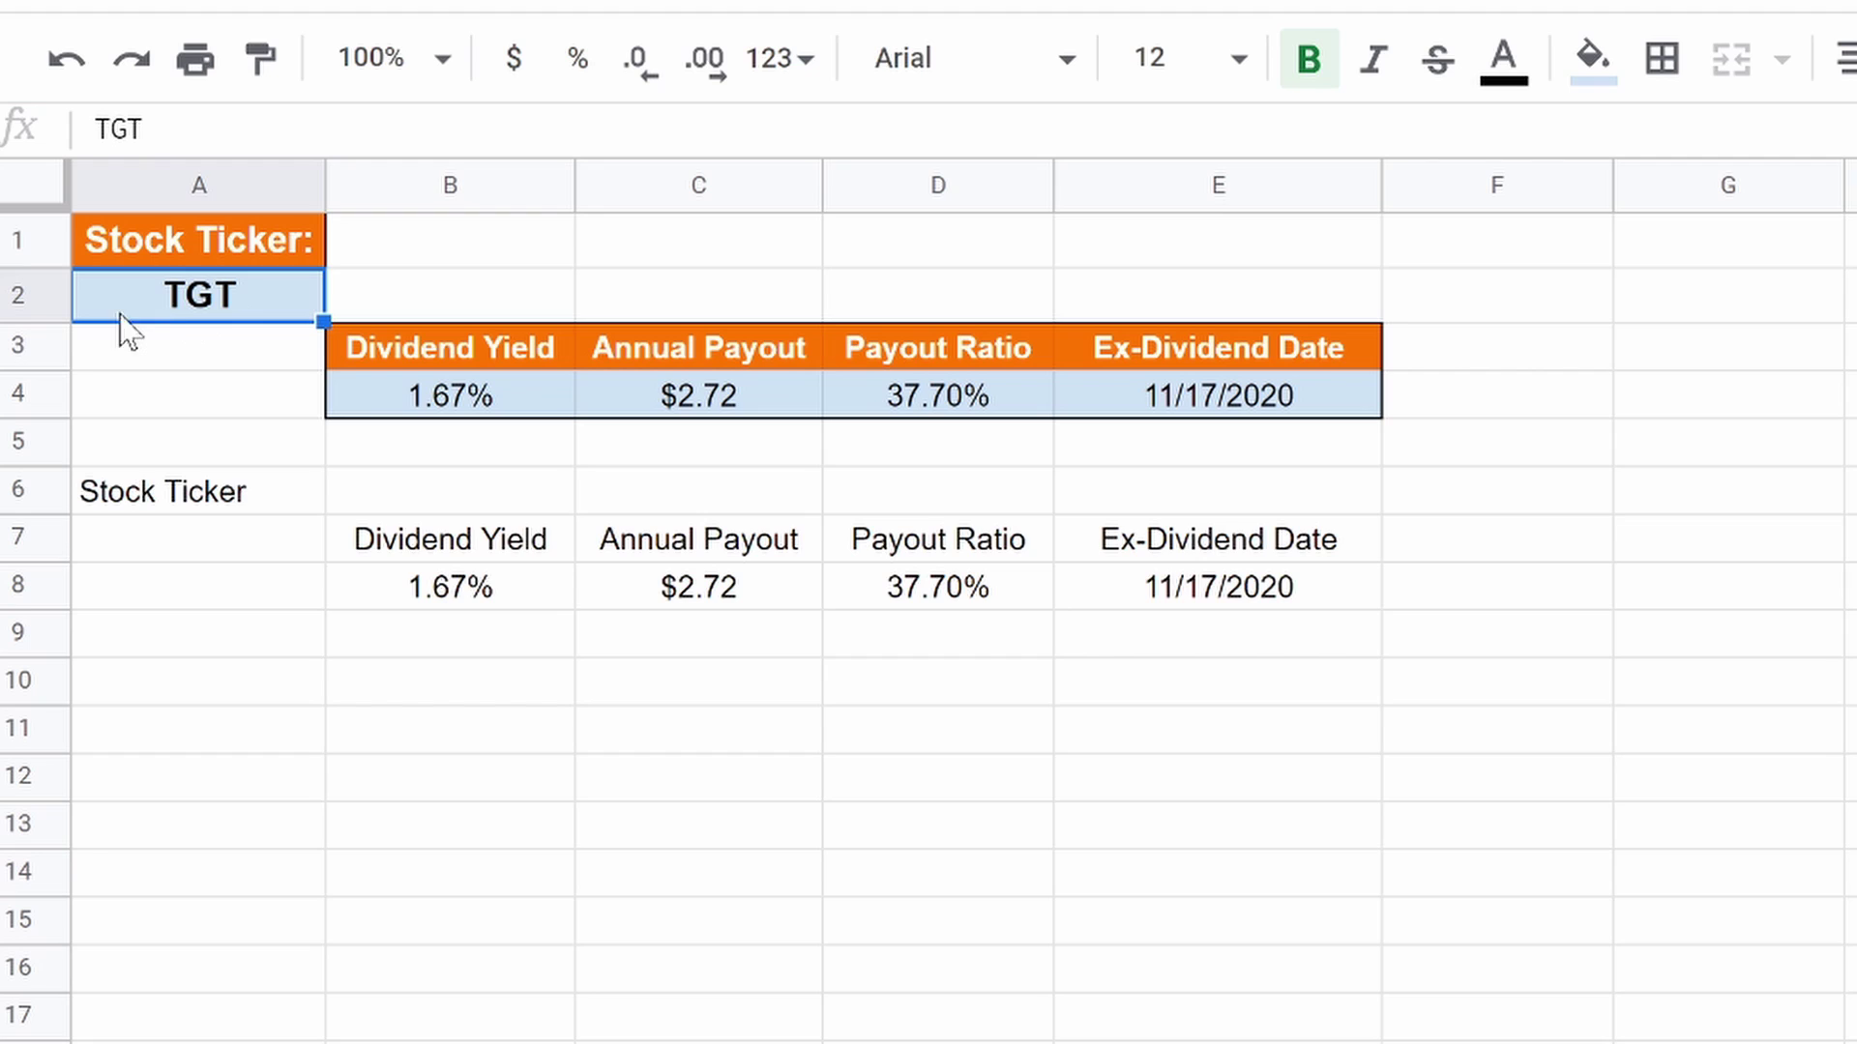
left_click(450, 607)
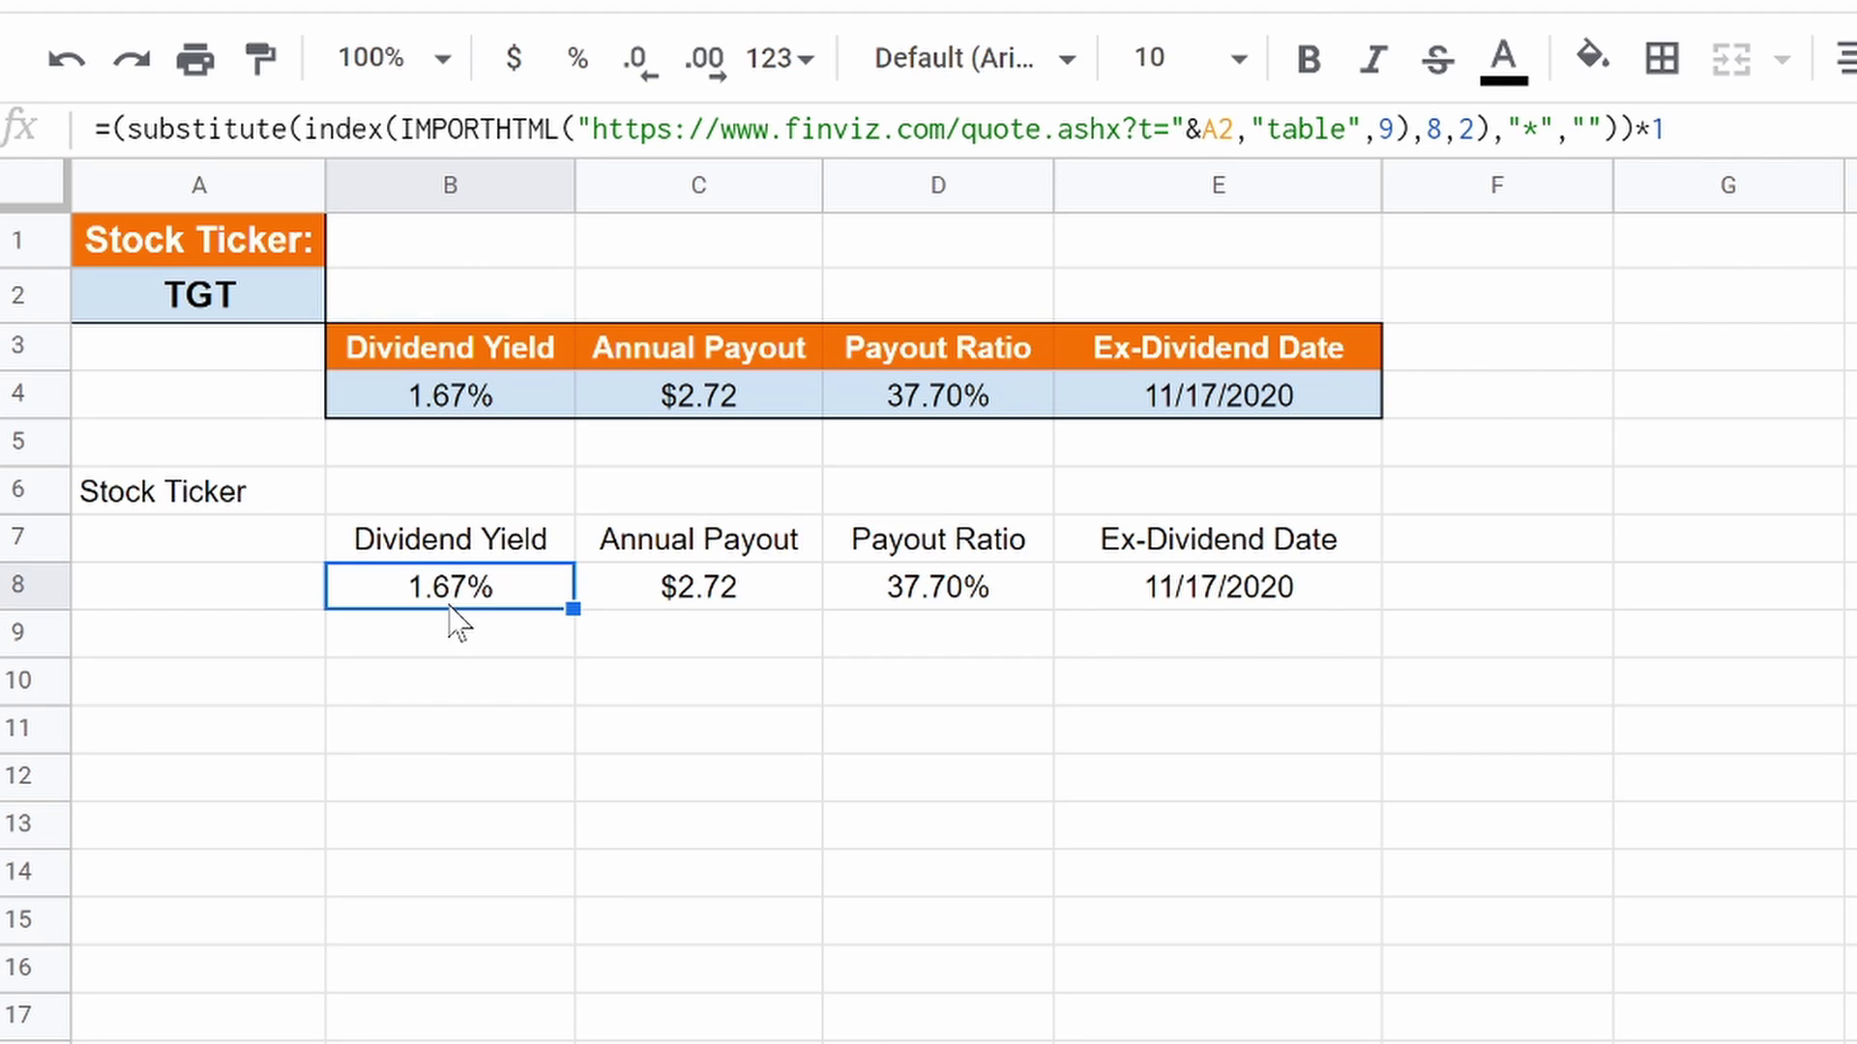
left_click(215, 315)
Clear the 'Stock Ticker' label from A6 above the second table.
left_click(186, 530)
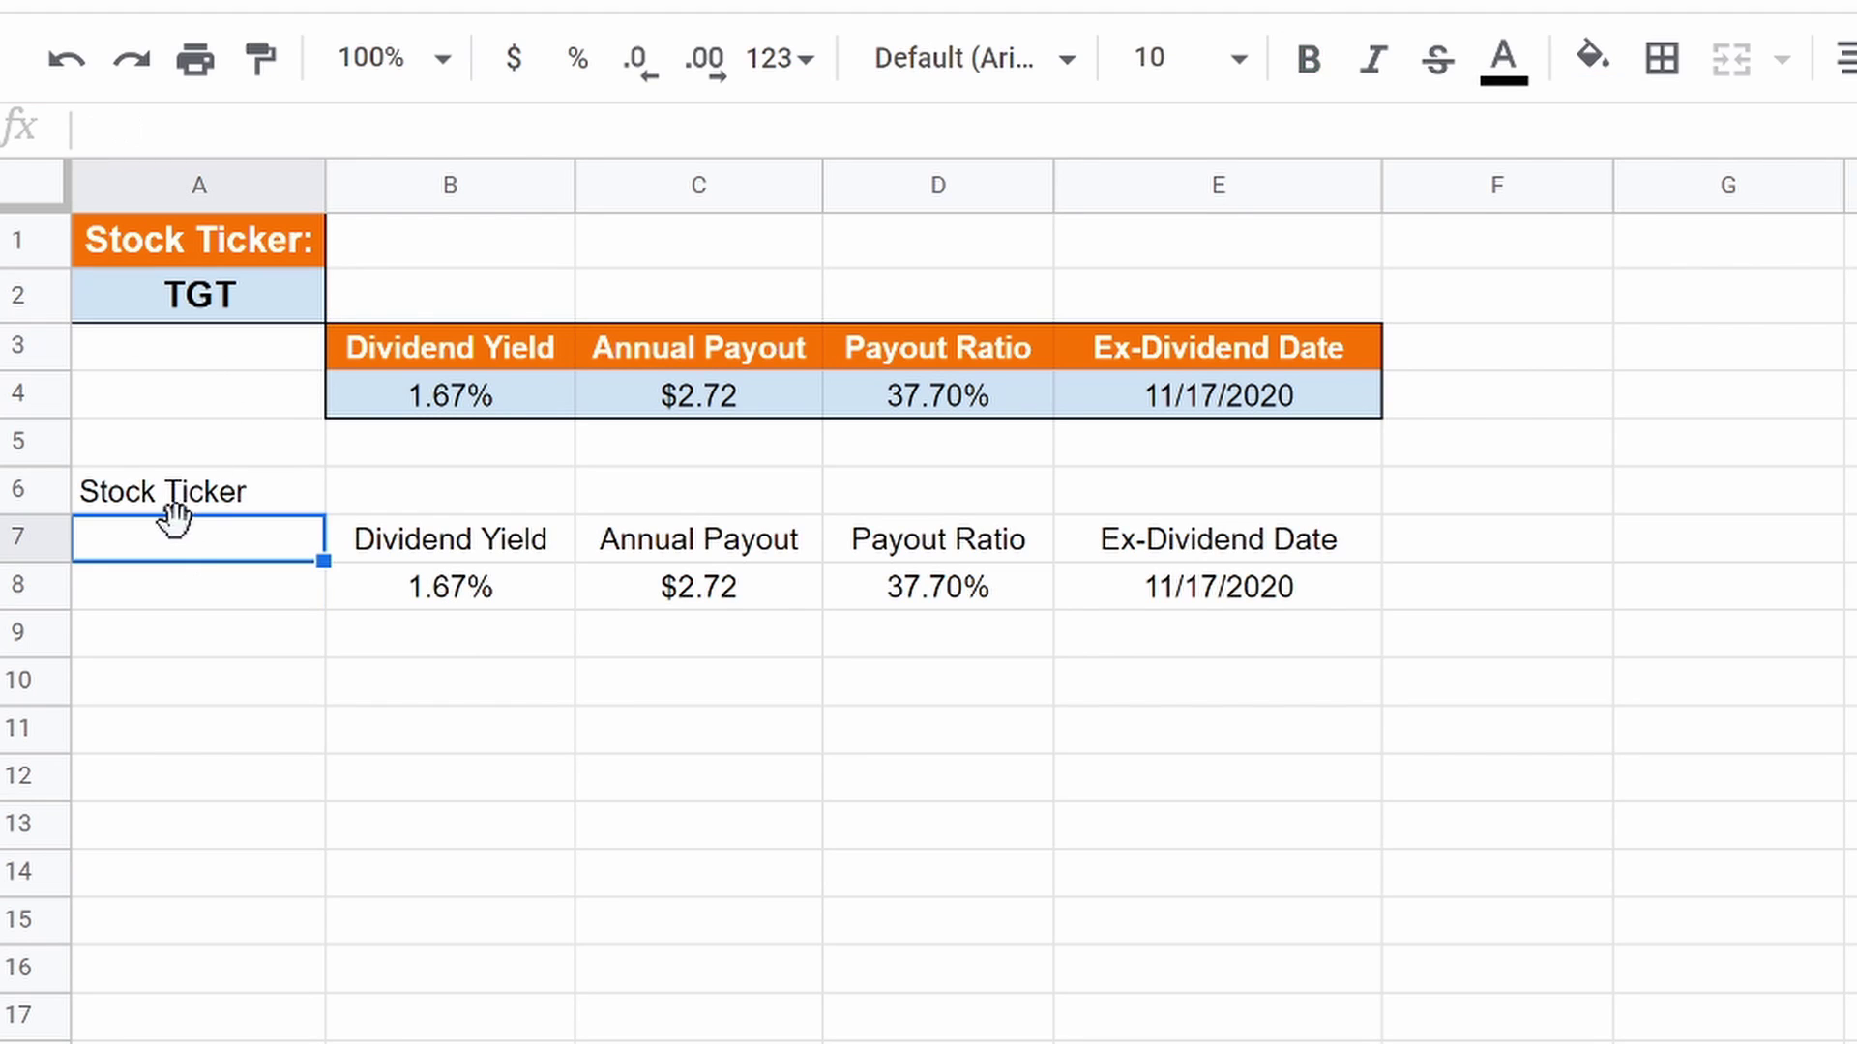
left_click(188, 497)
key("Delete")
left_click(392, 737)
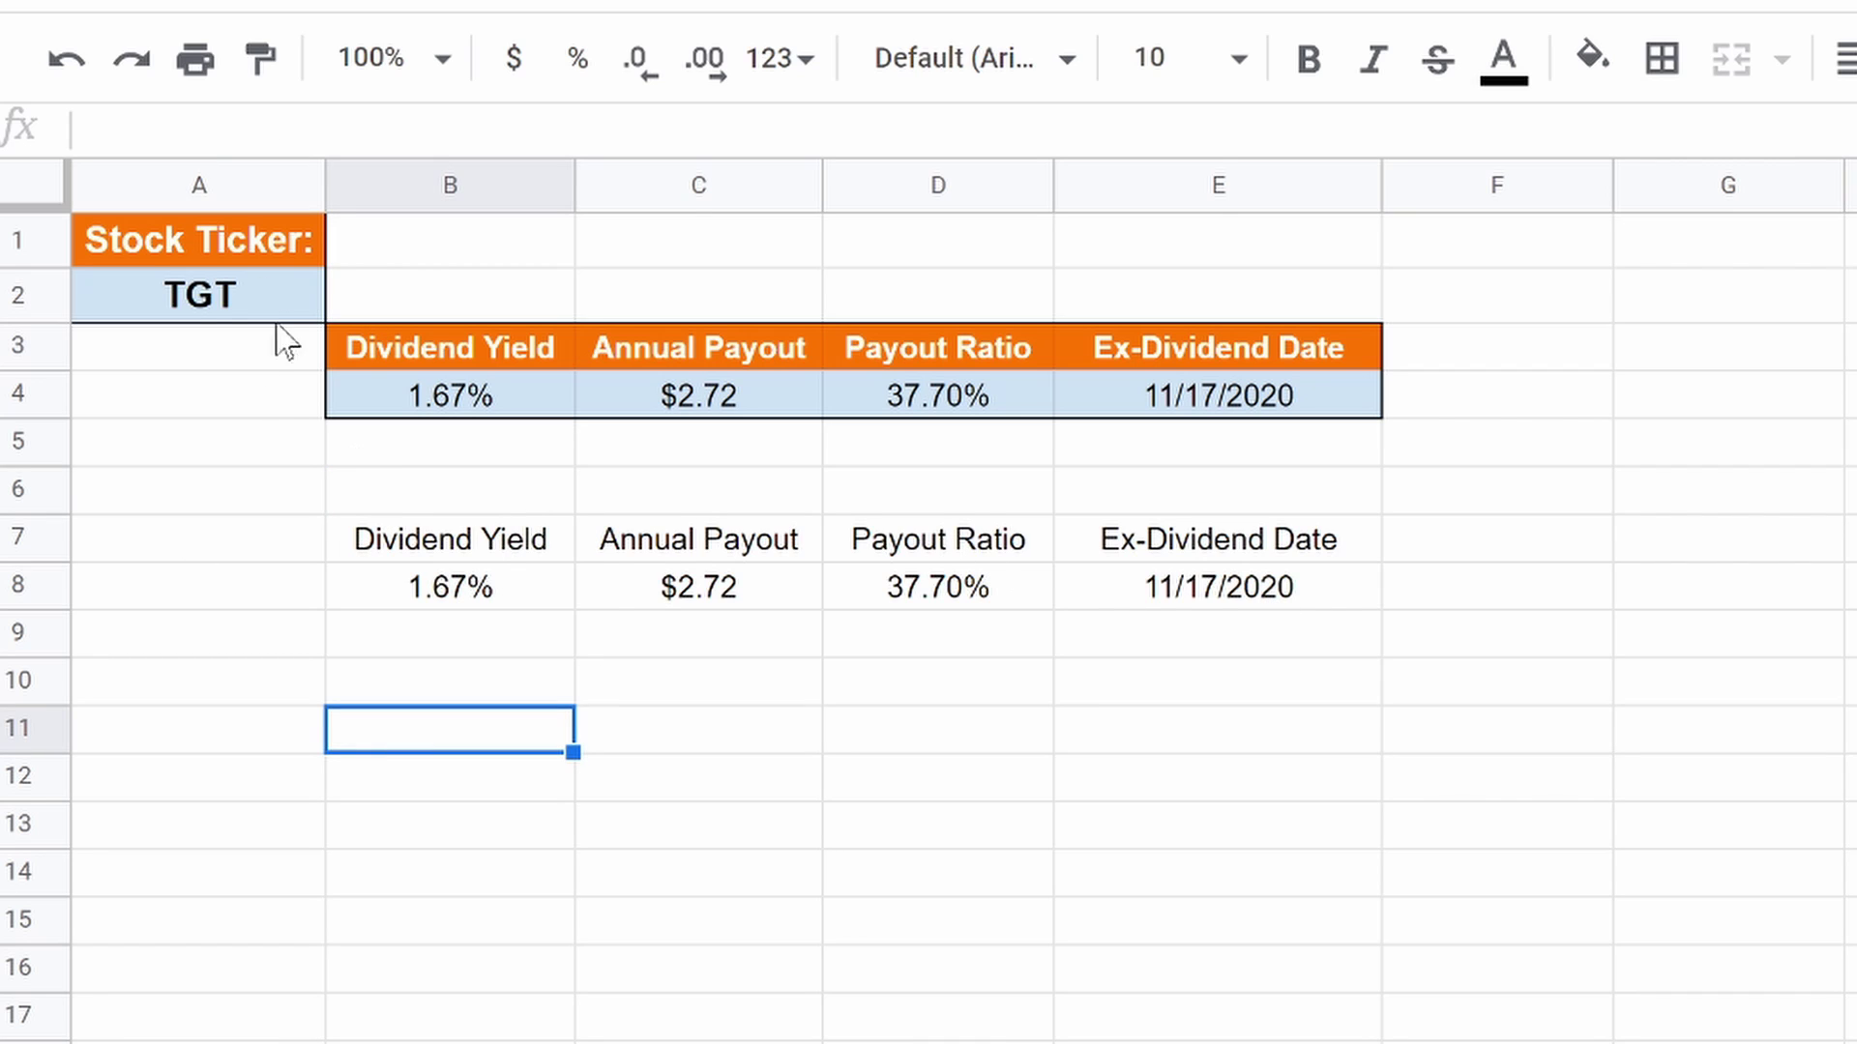
left_click(239, 308)
Enter AAPL, then MSFT, as the ticker in A2 so the dividend figures refresh.
type("AAPL")
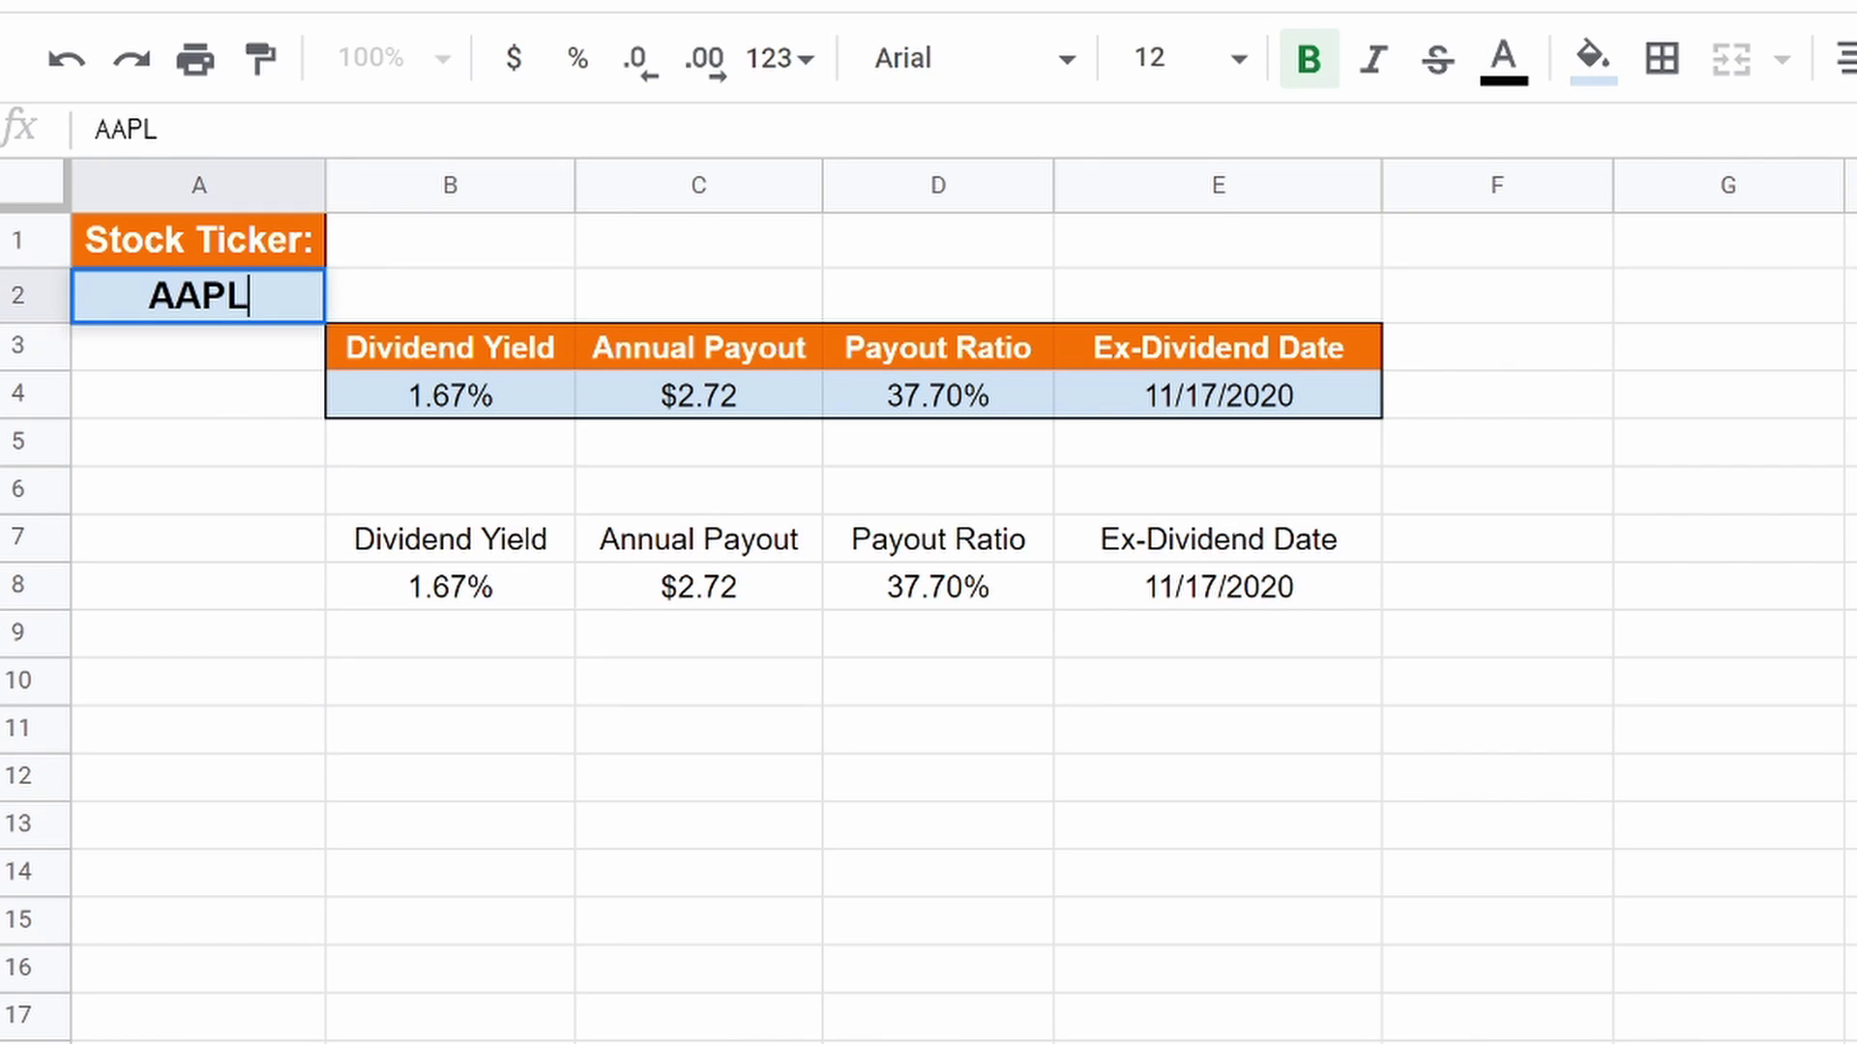
key("Return")
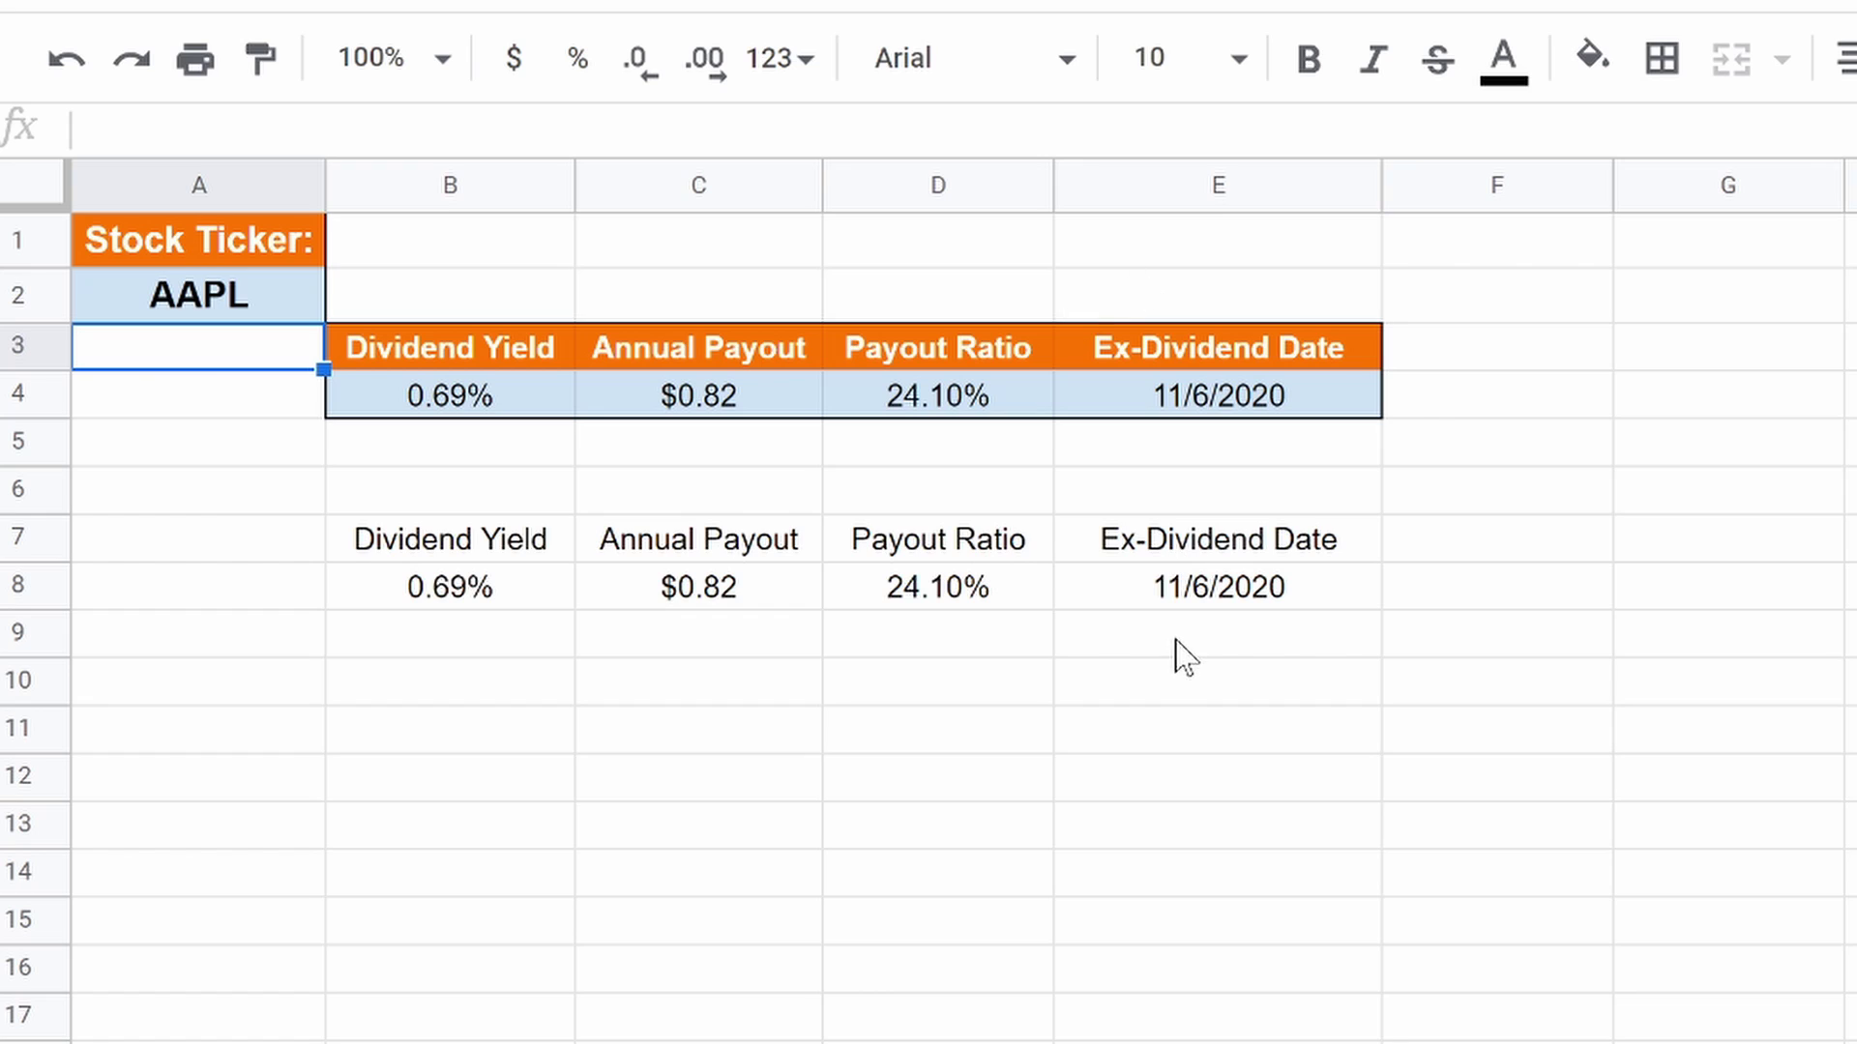
left_click(158, 300)
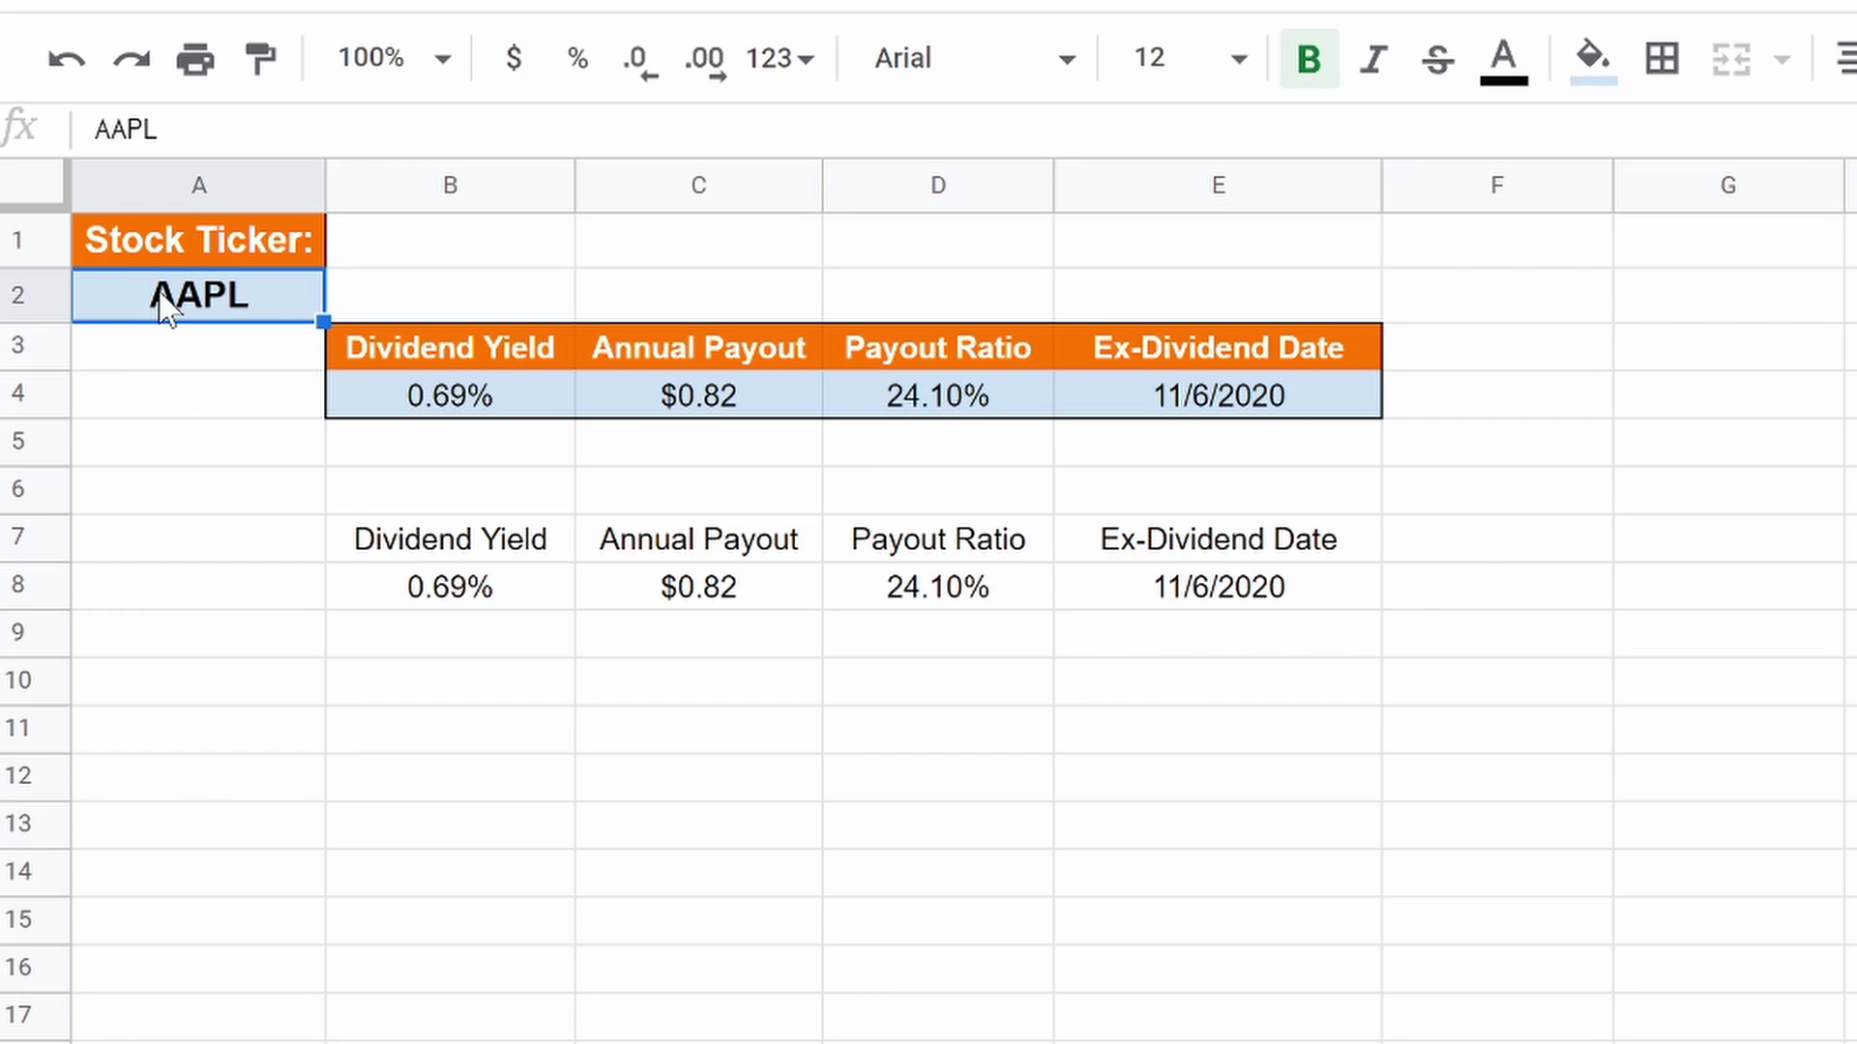
type("MSFT")
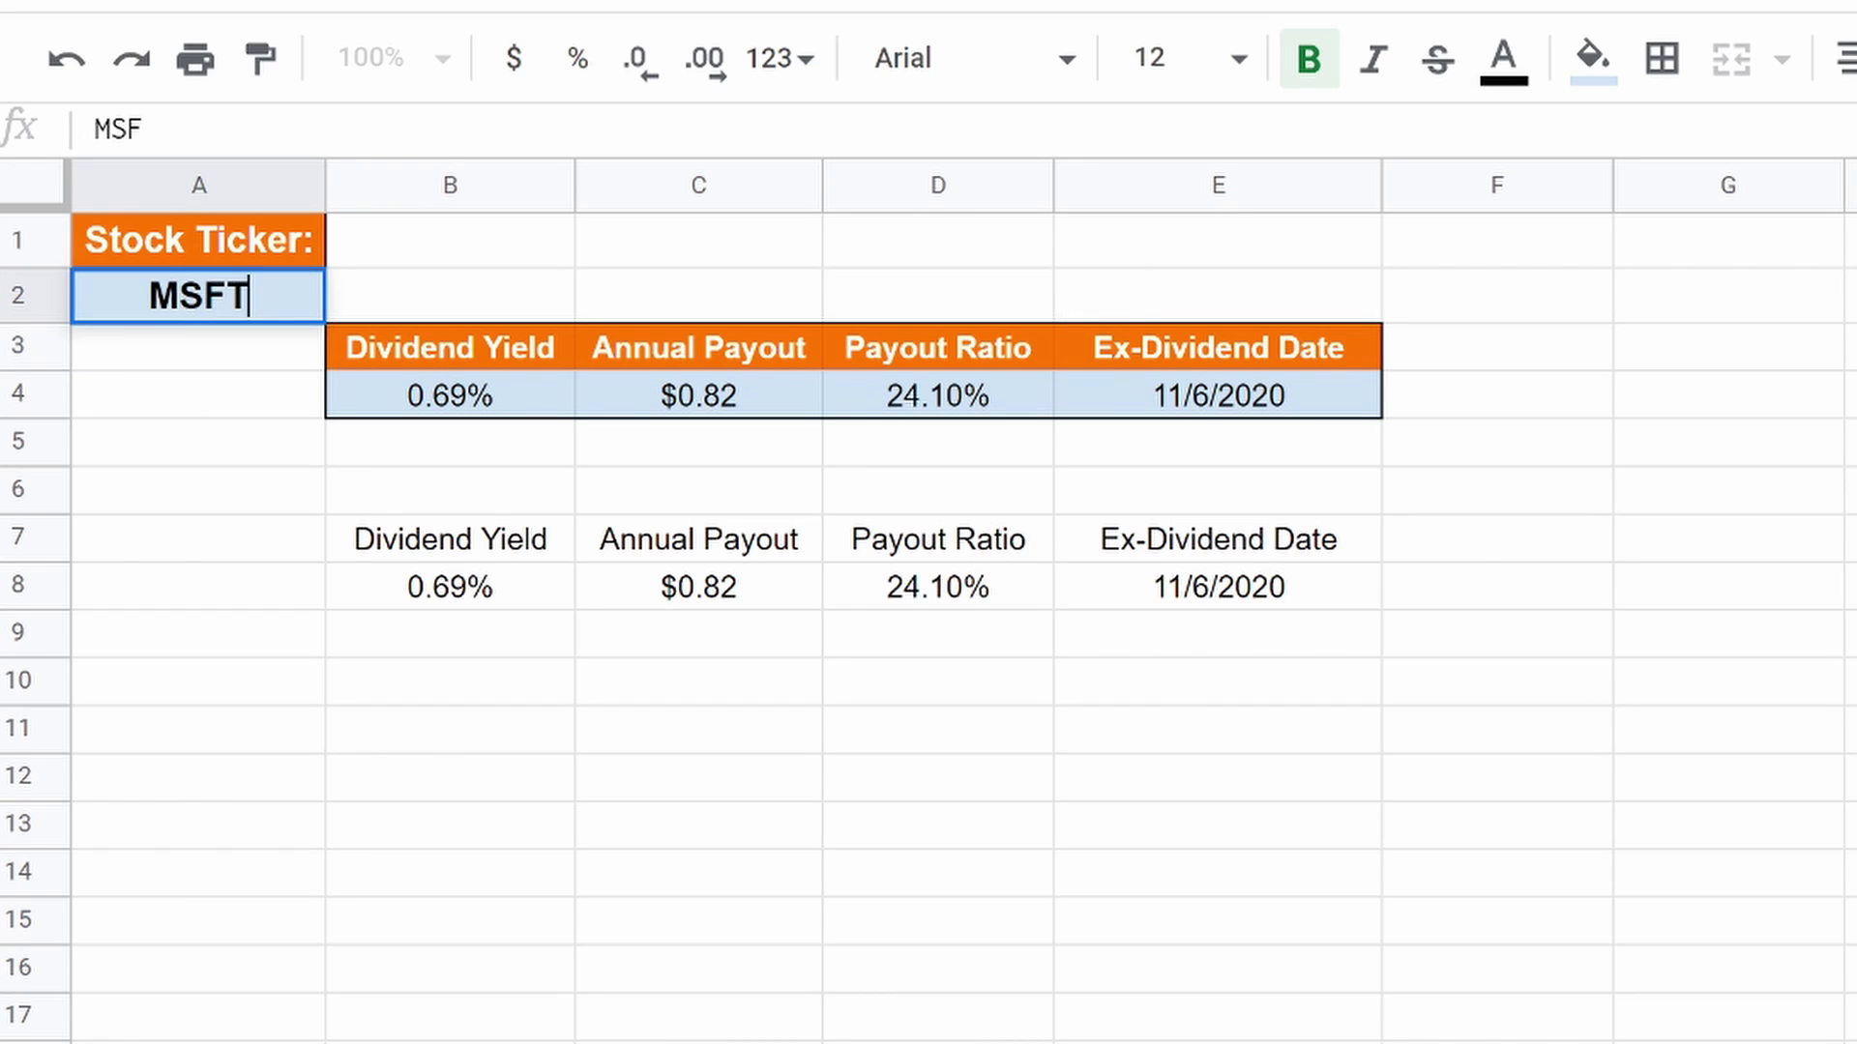
key("Return")
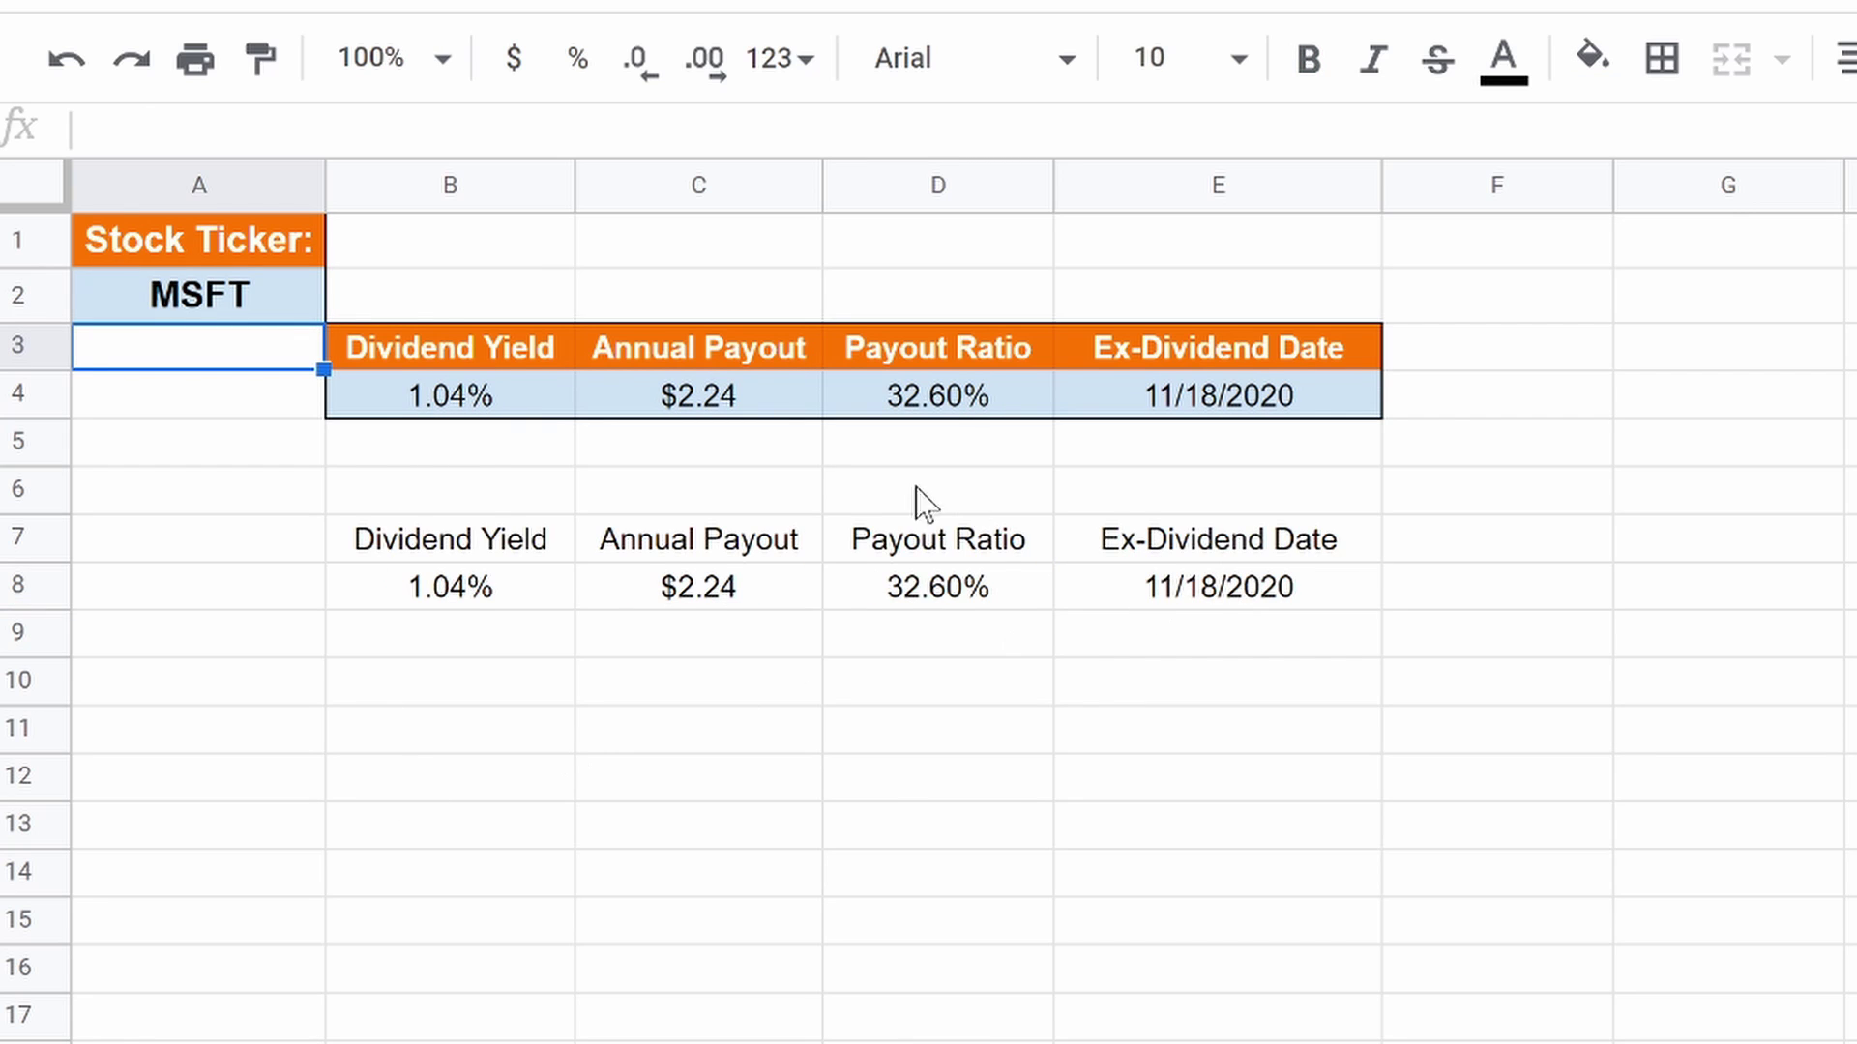
Change the A2 ticker to VZ, giving 4.13% yield, $2.51 payout, 55.60% ratio, 10/8/2020 ex-date.
left_click(166, 295)
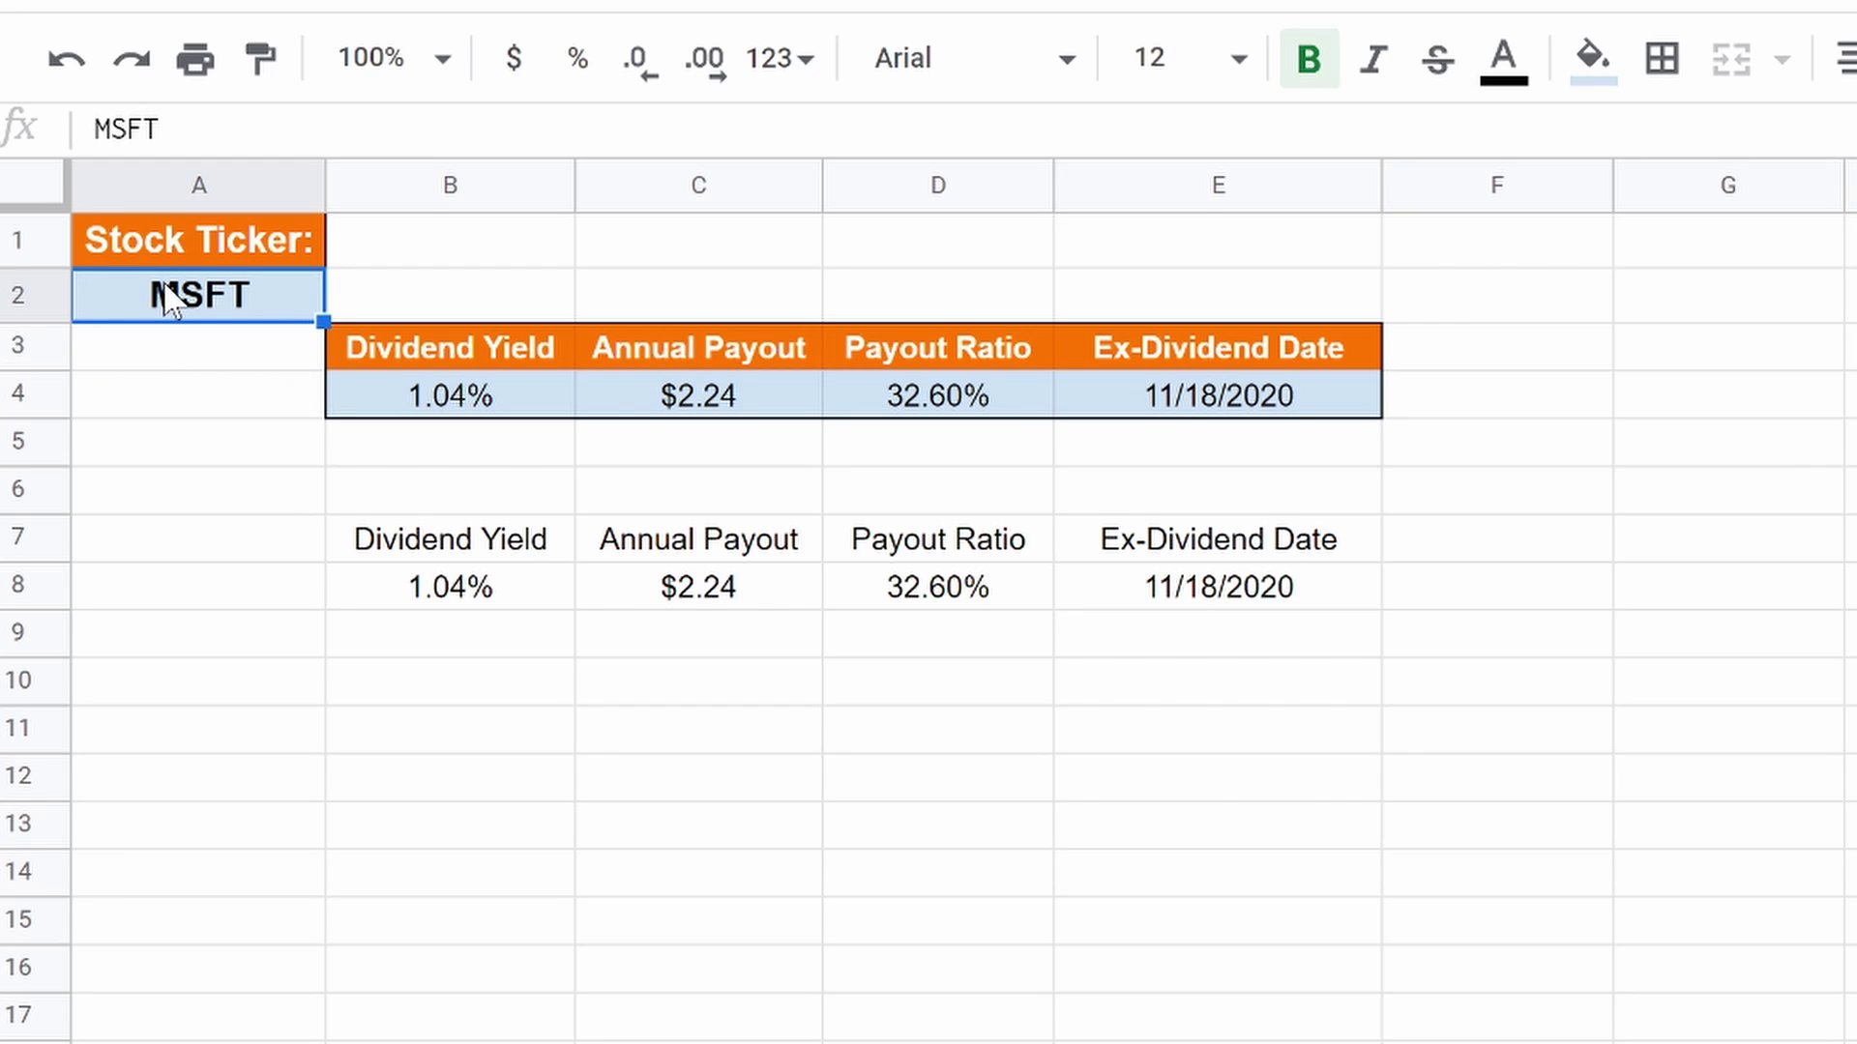
type("VZ")
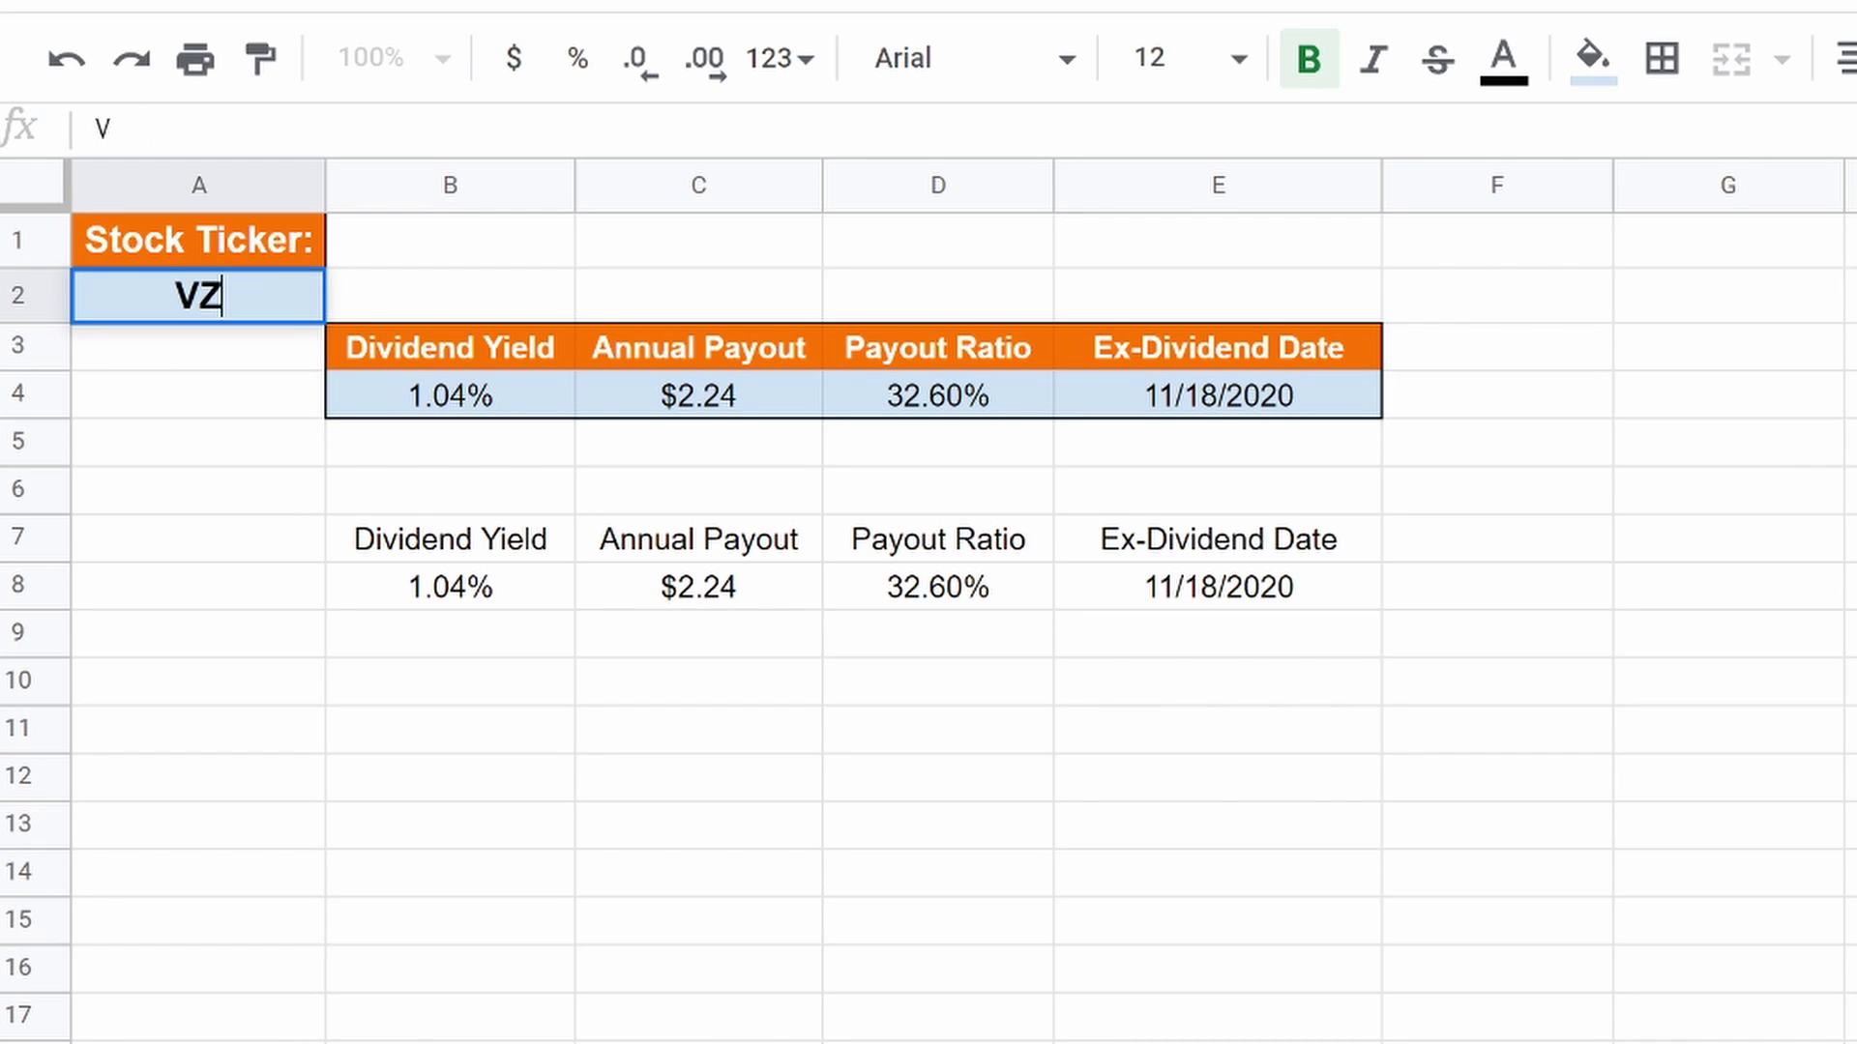
key("Return")
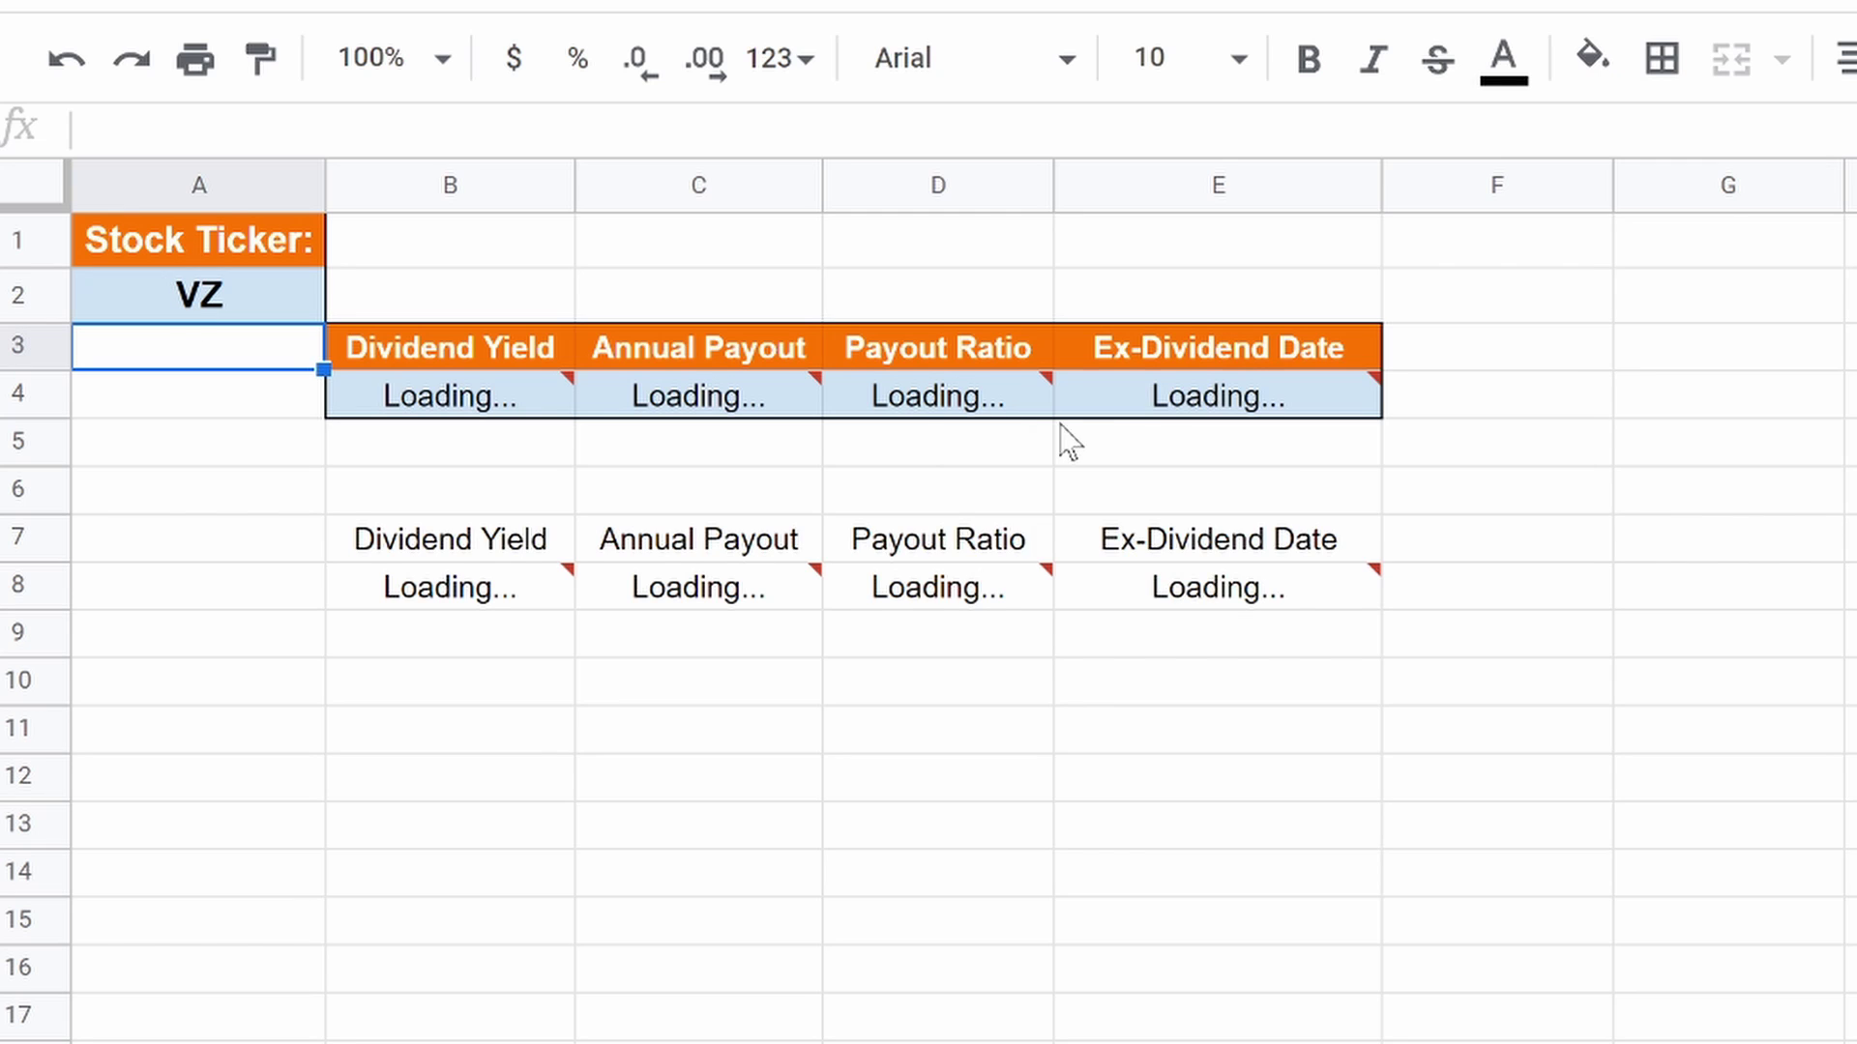
left_click(848, 1031)
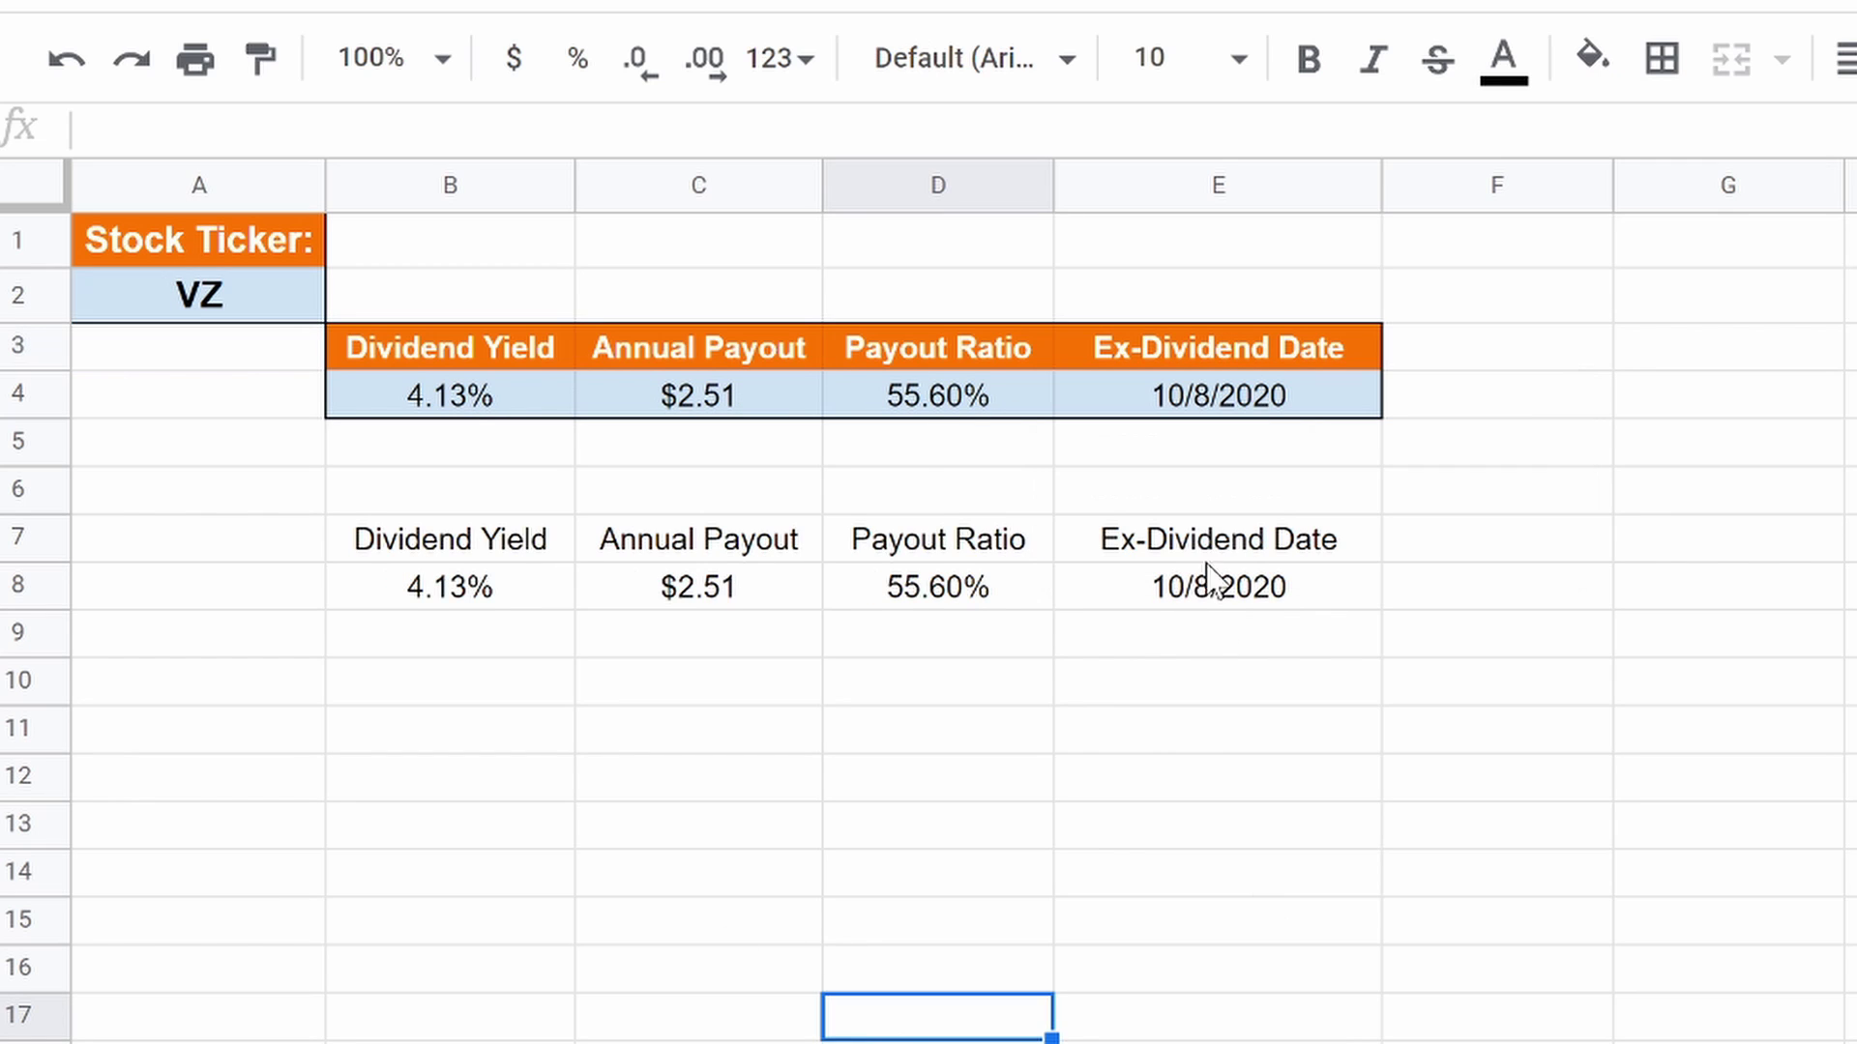
left_click(1197, 602)
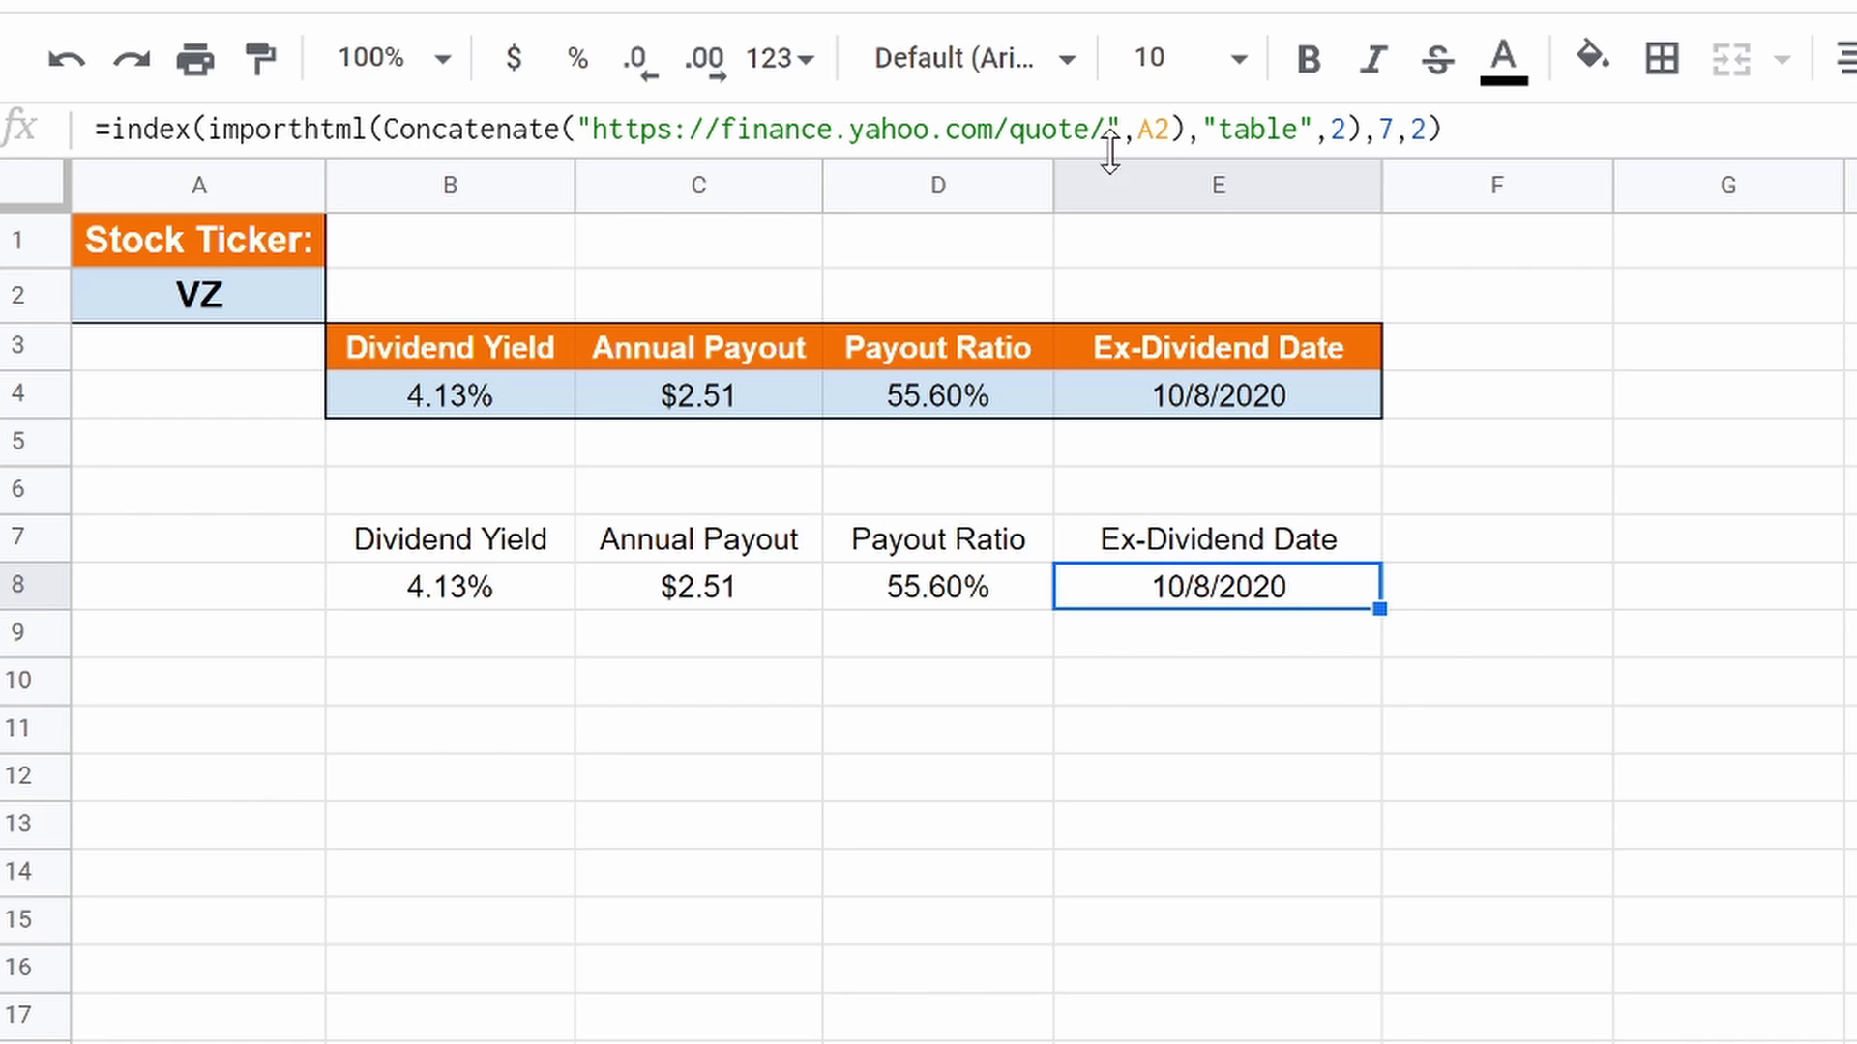
left_click(943, 607)
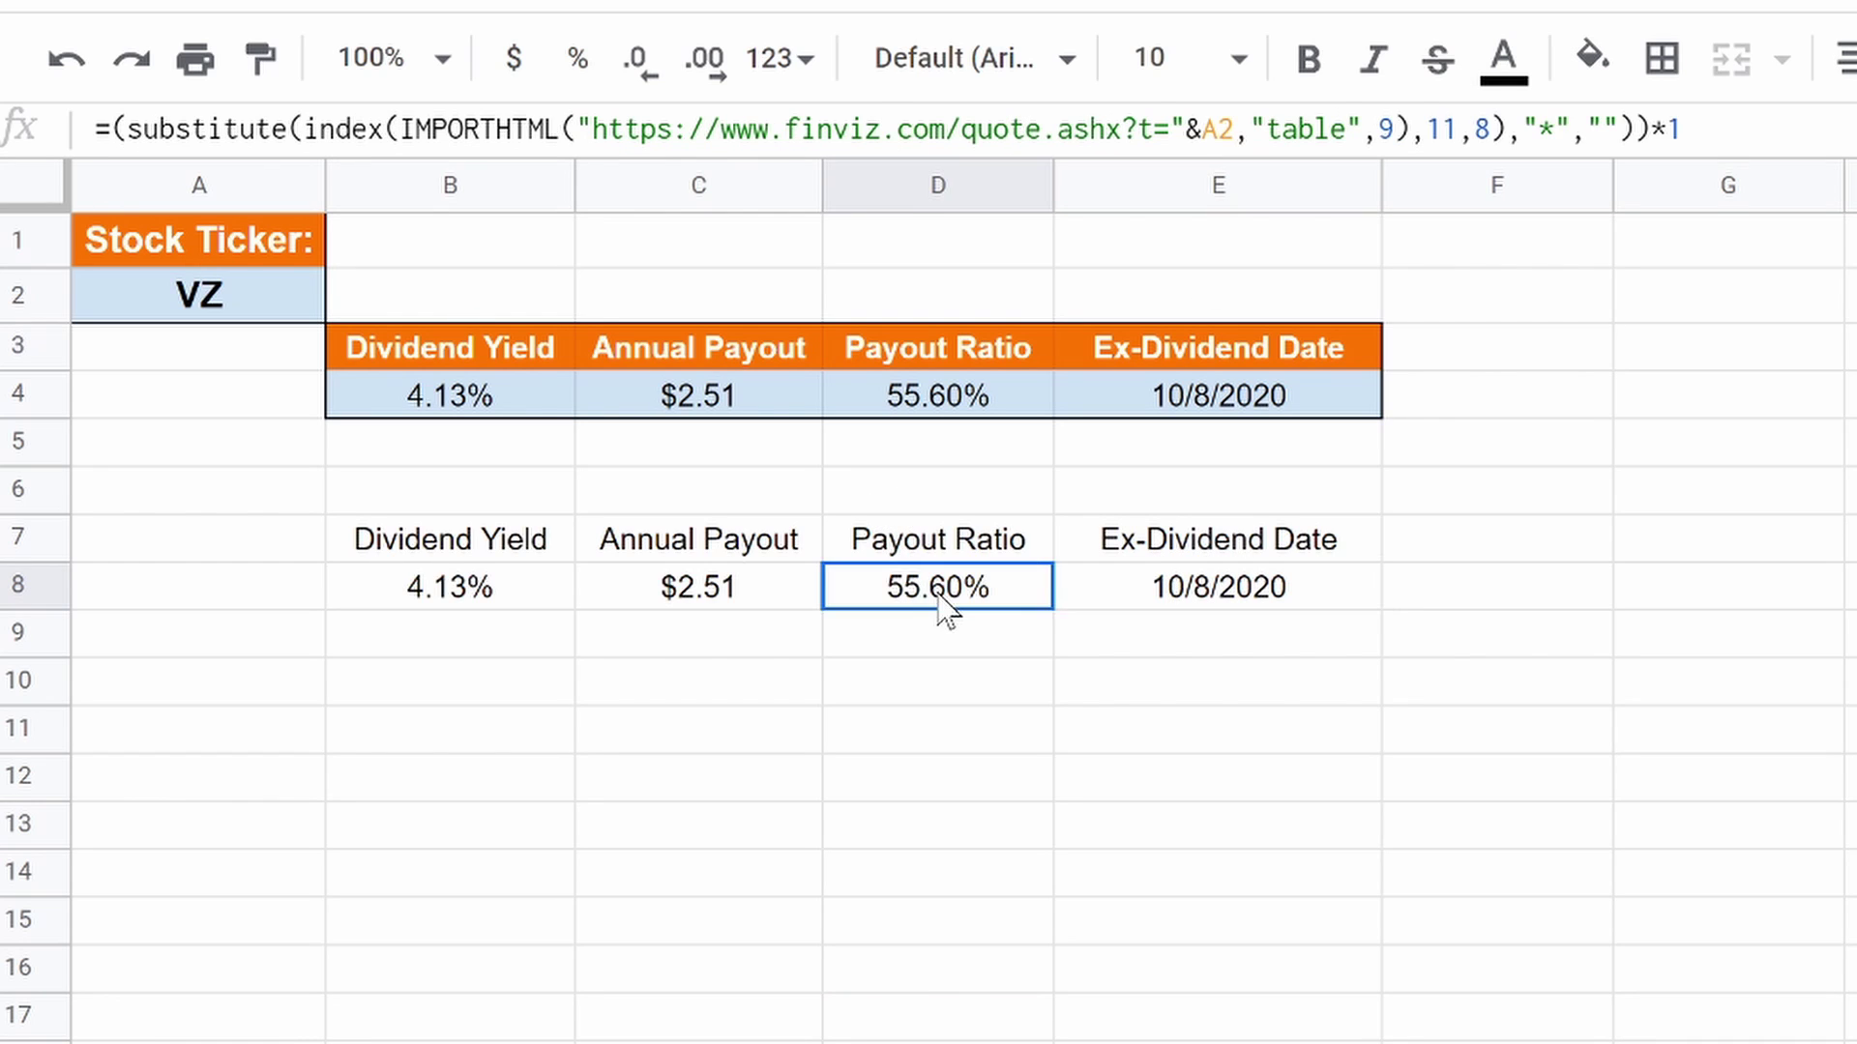
left_click(762, 592)
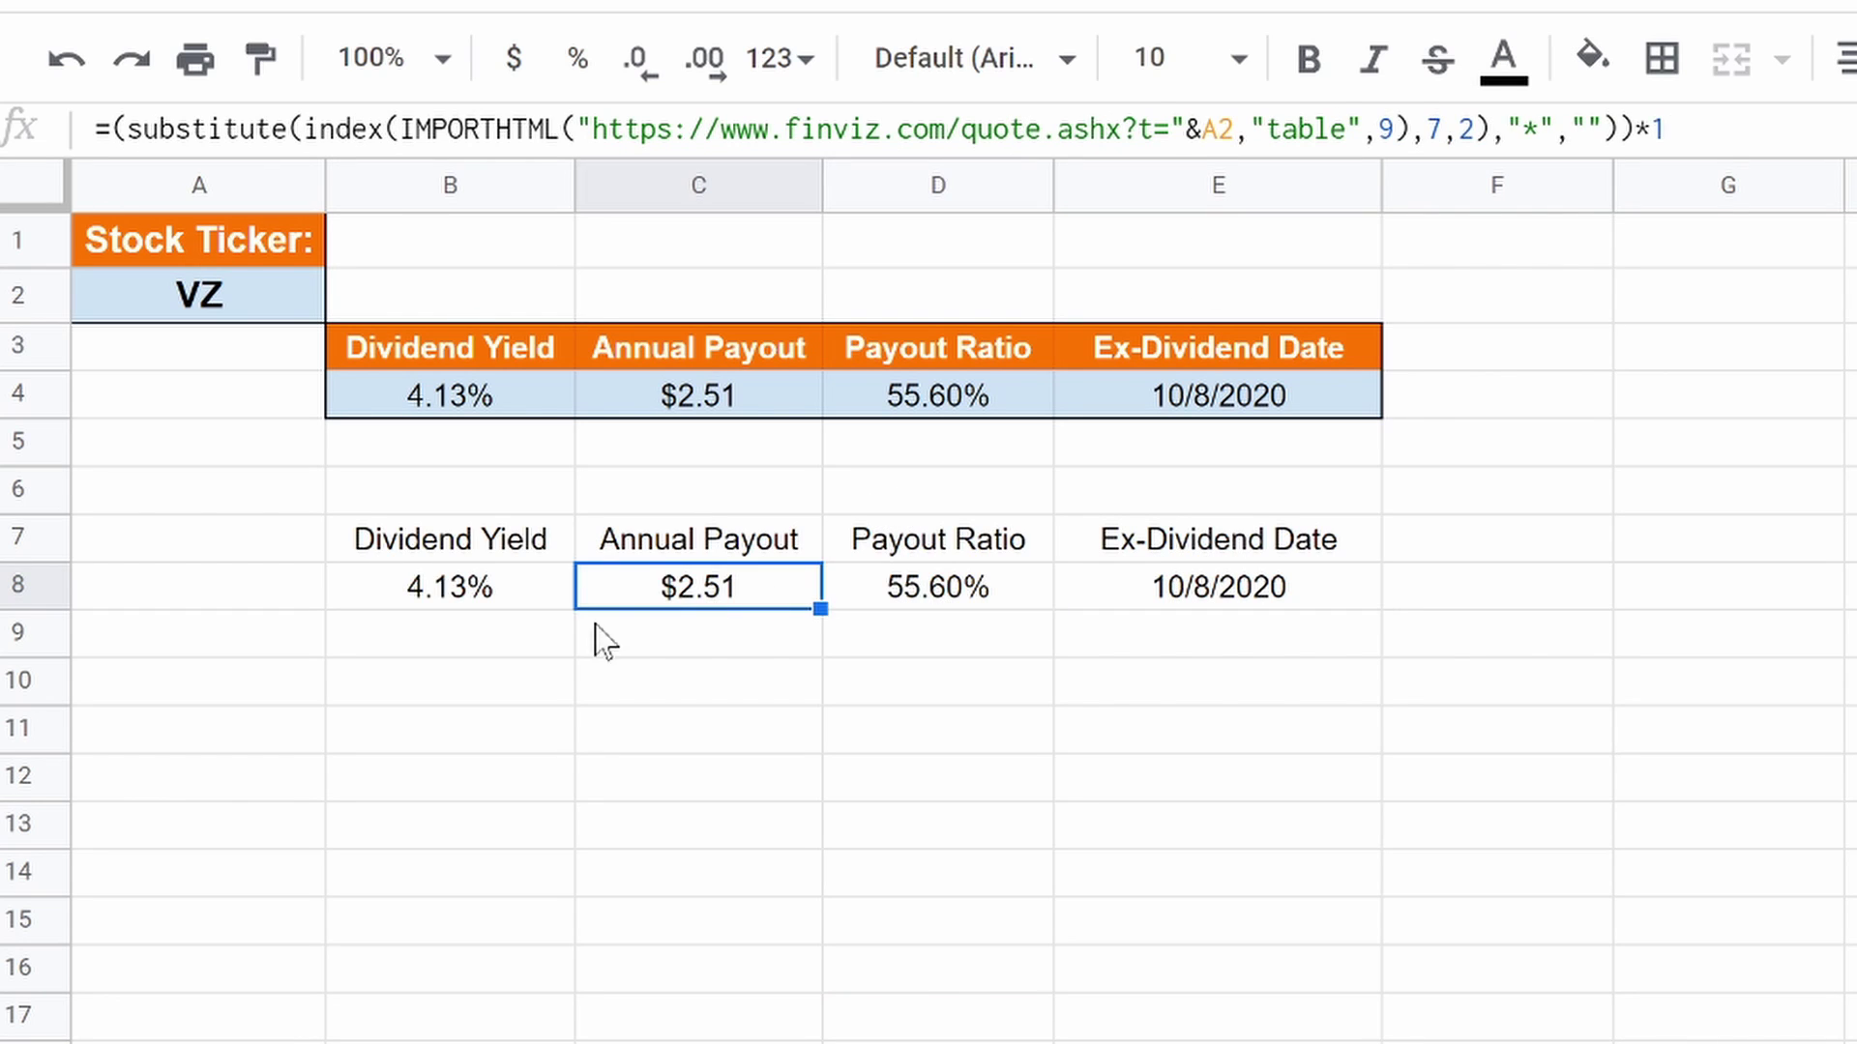
left_click(432, 586)
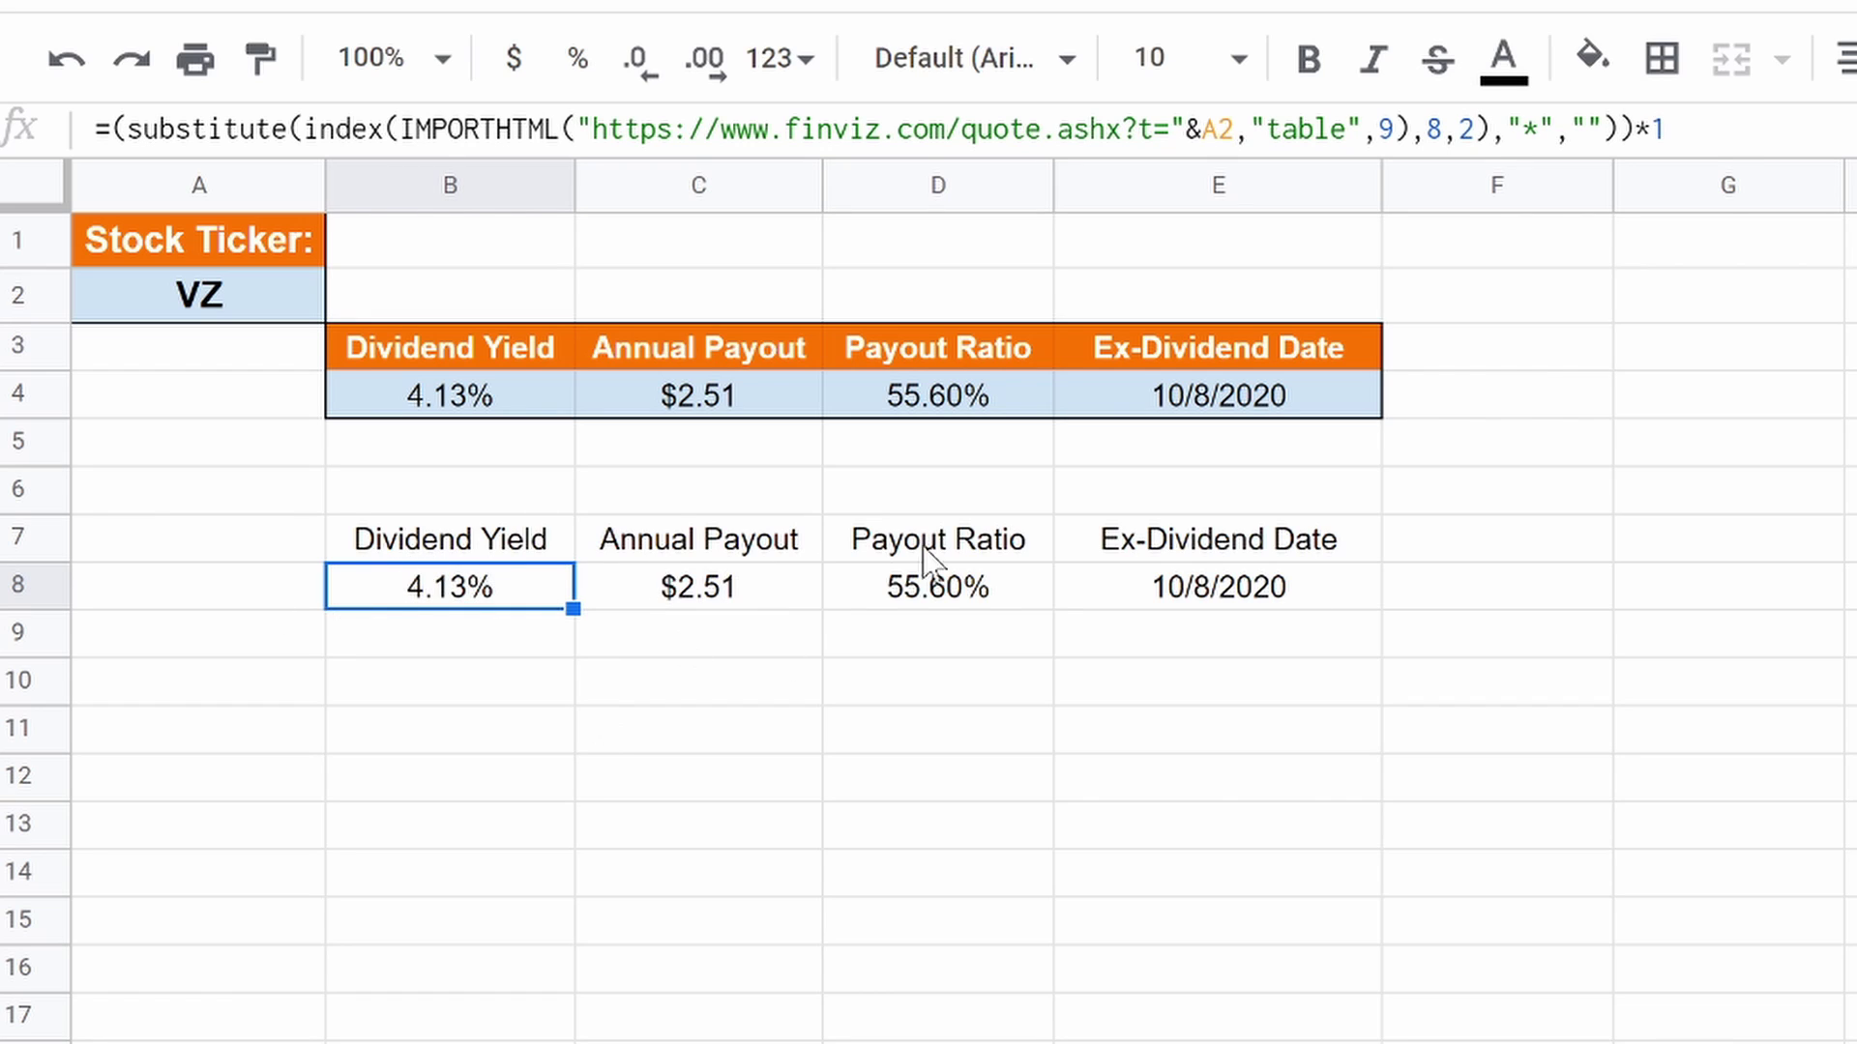
left_click(1234, 598)
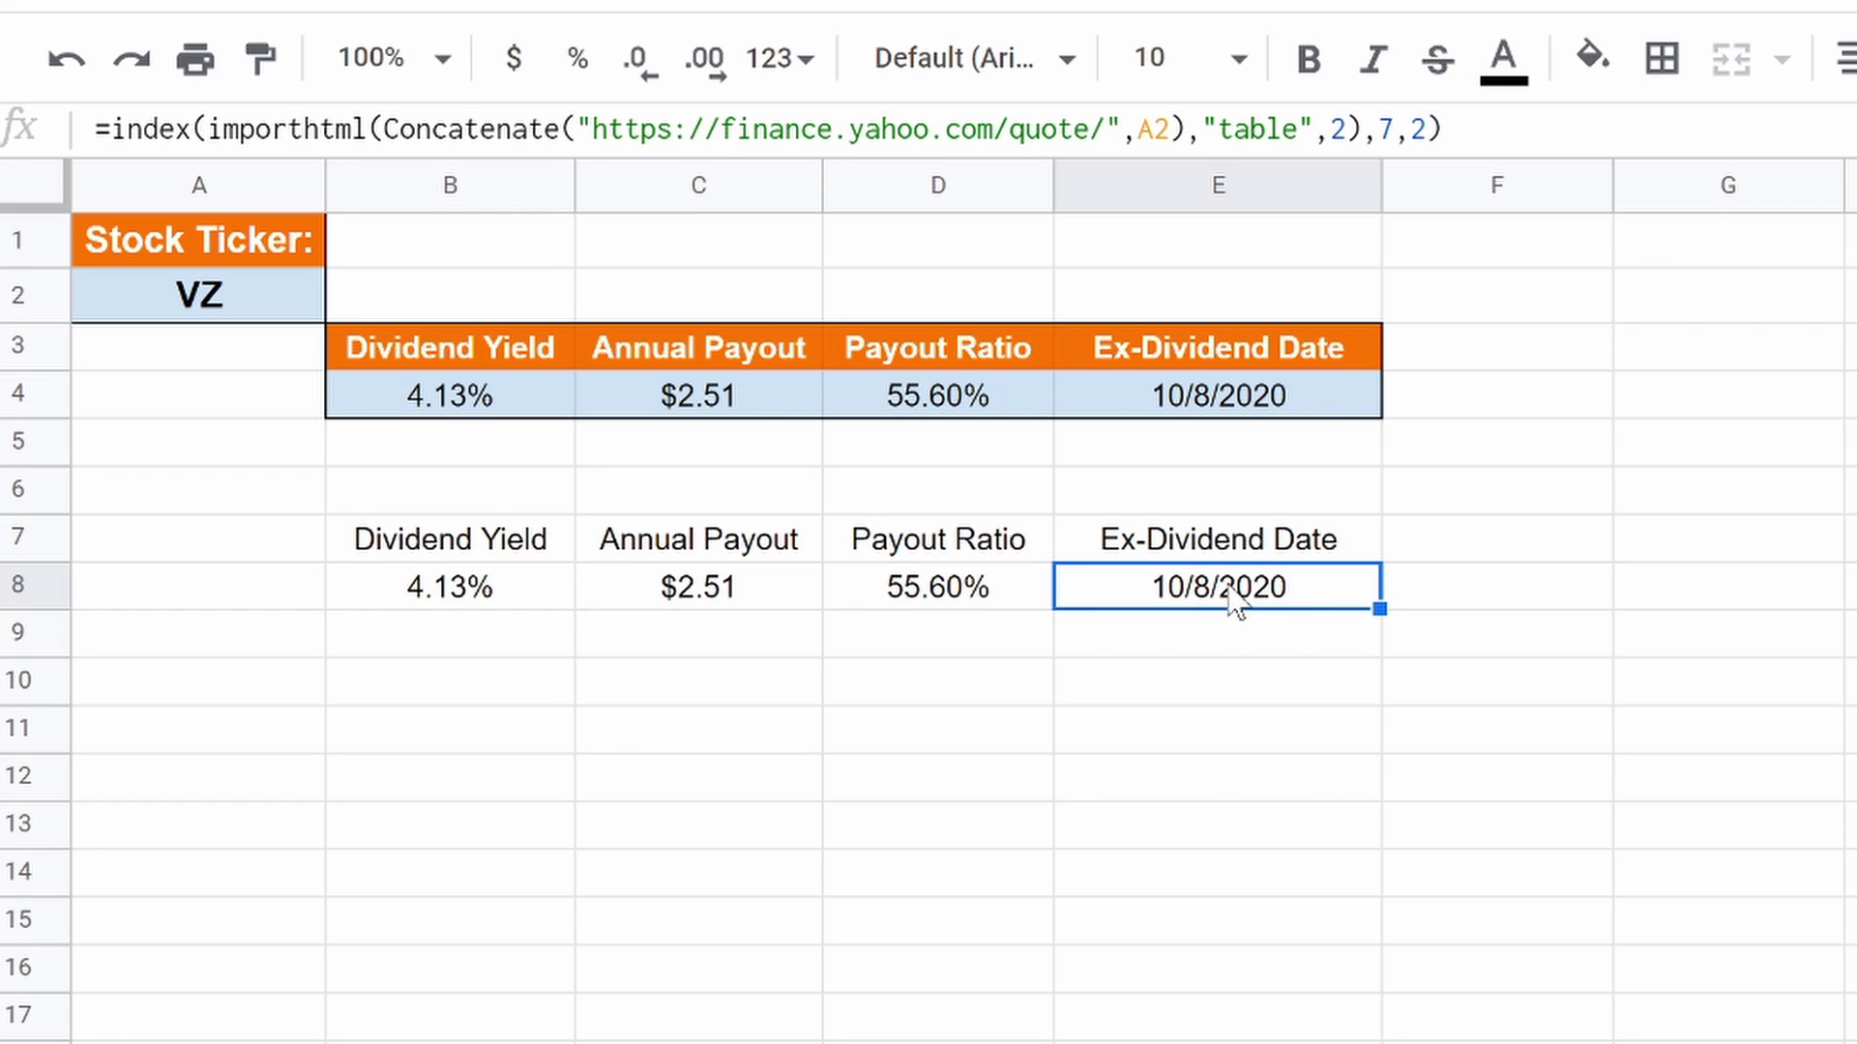
left_click(1292, 737)
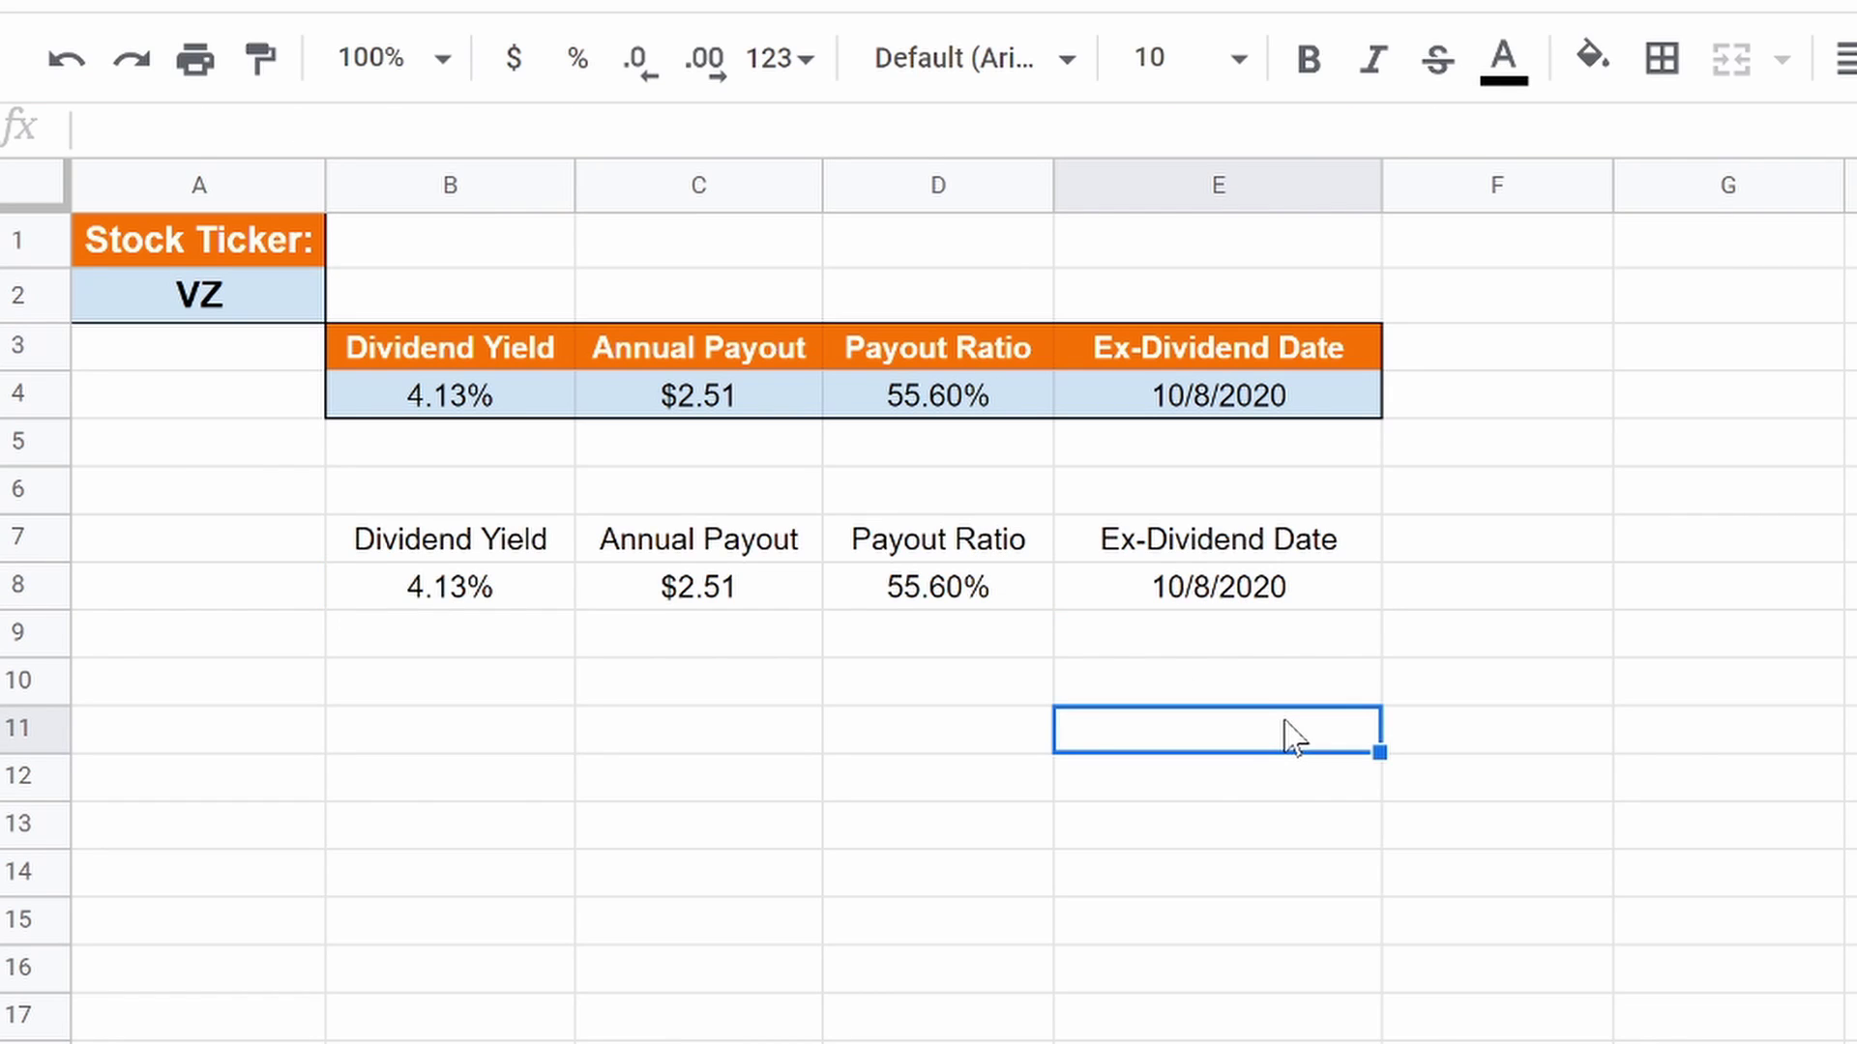